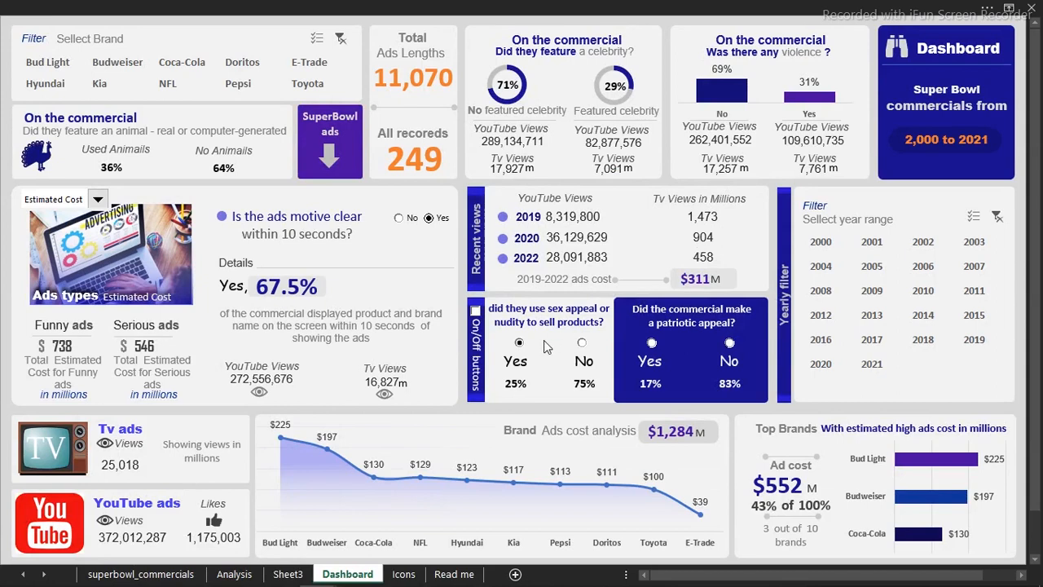
Try the finished dashboard's controls: turn on the pop-ups, switch the sex-appeal, patriotic and ad-motive answers, and use the brand filter.
click(476, 312)
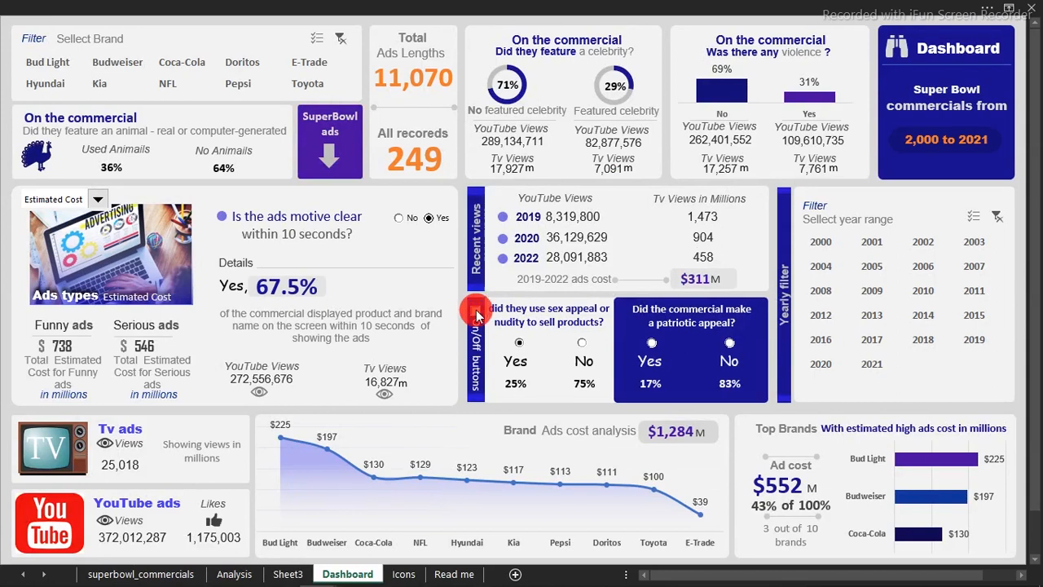
click(581, 343)
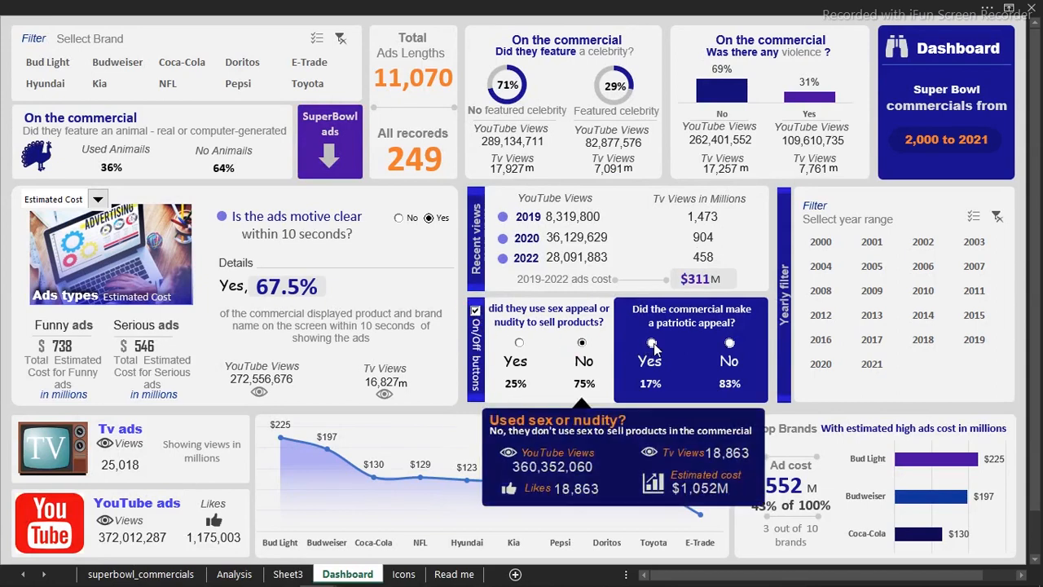
click(652, 343)
click(730, 344)
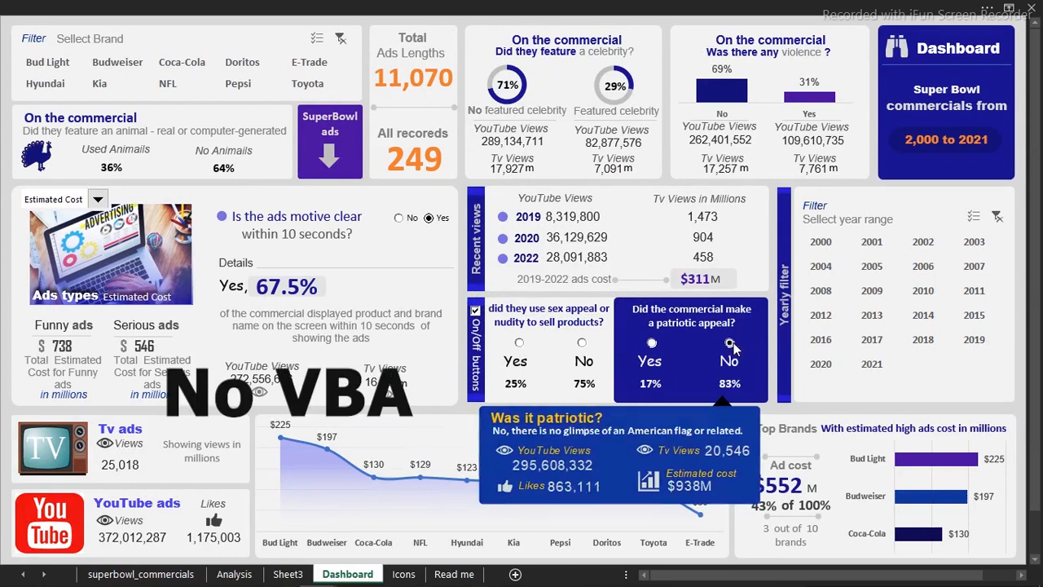
click(399, 218)
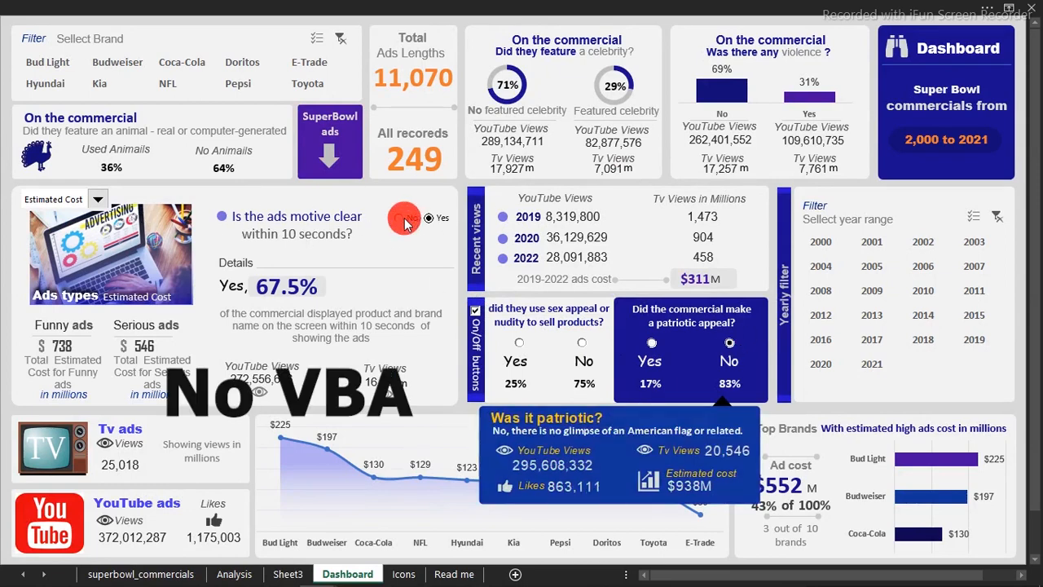
click(428, 219)
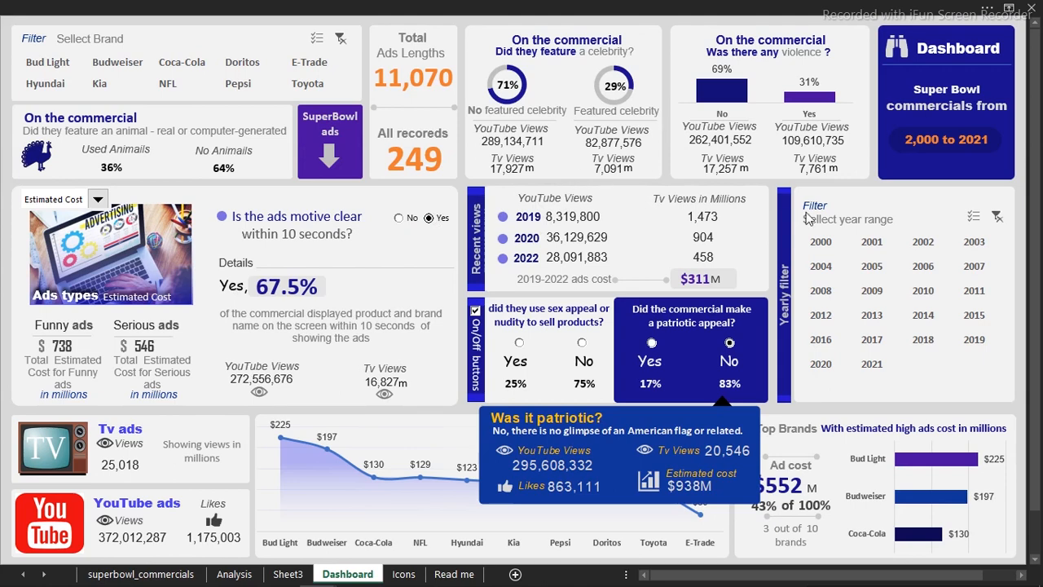
click(235, 84)
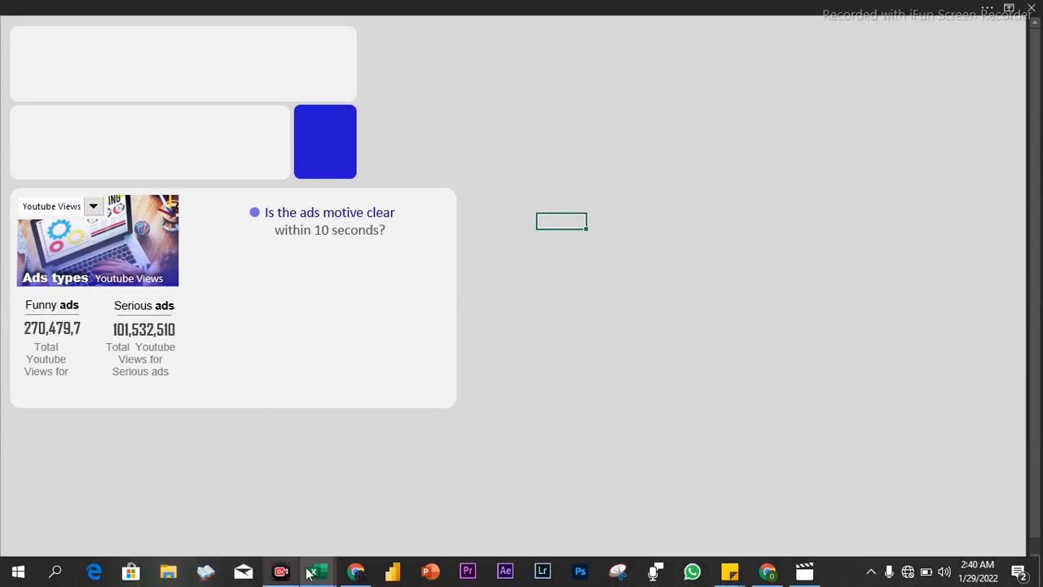
Switch to data_dictionary.csv and read the description of the Shows Product Quickly field.
mouse_move(318, 575)
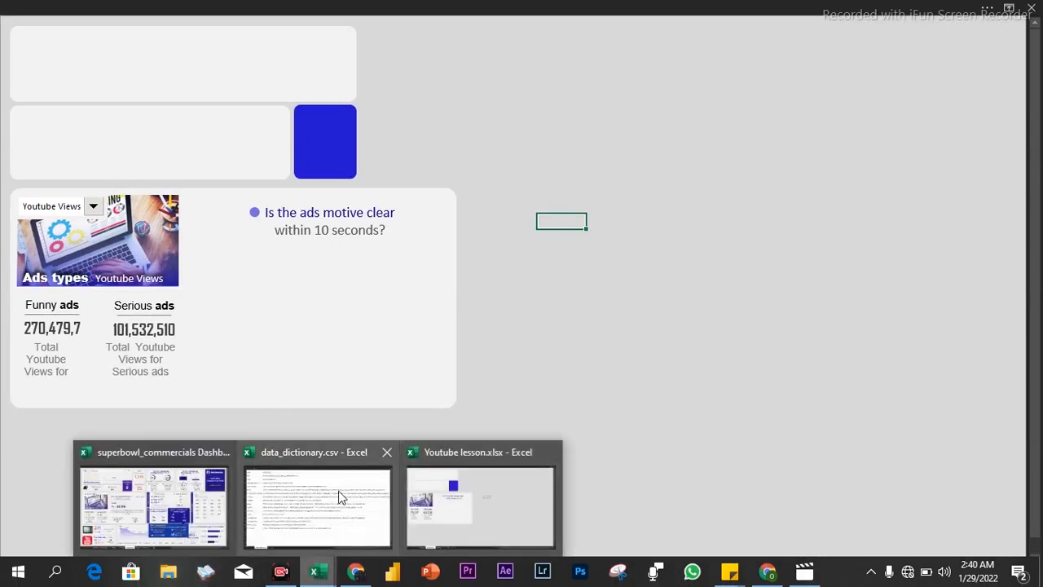
click(340, 494)
click(189, 158)
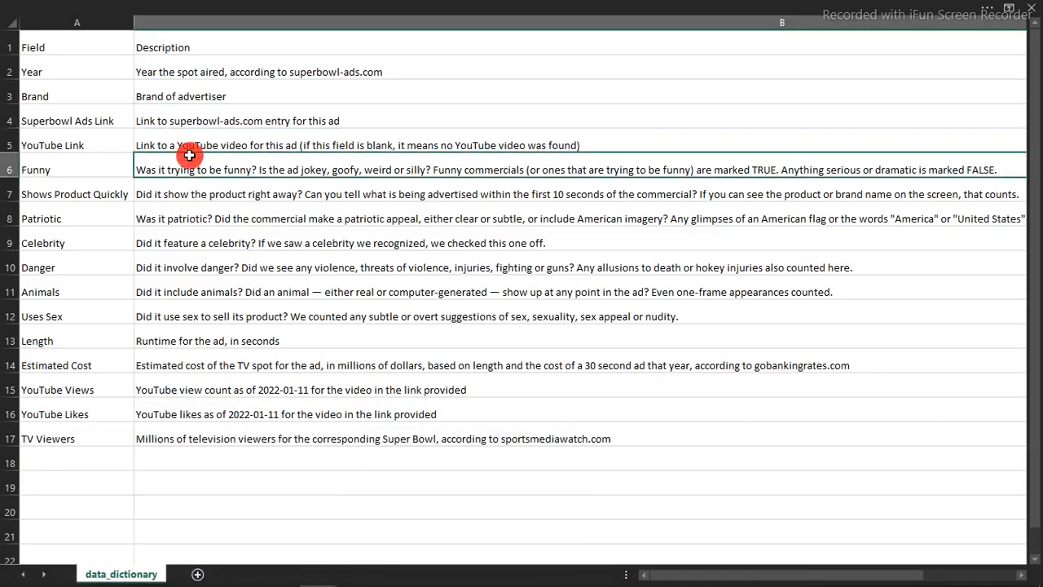
click(113, 159)
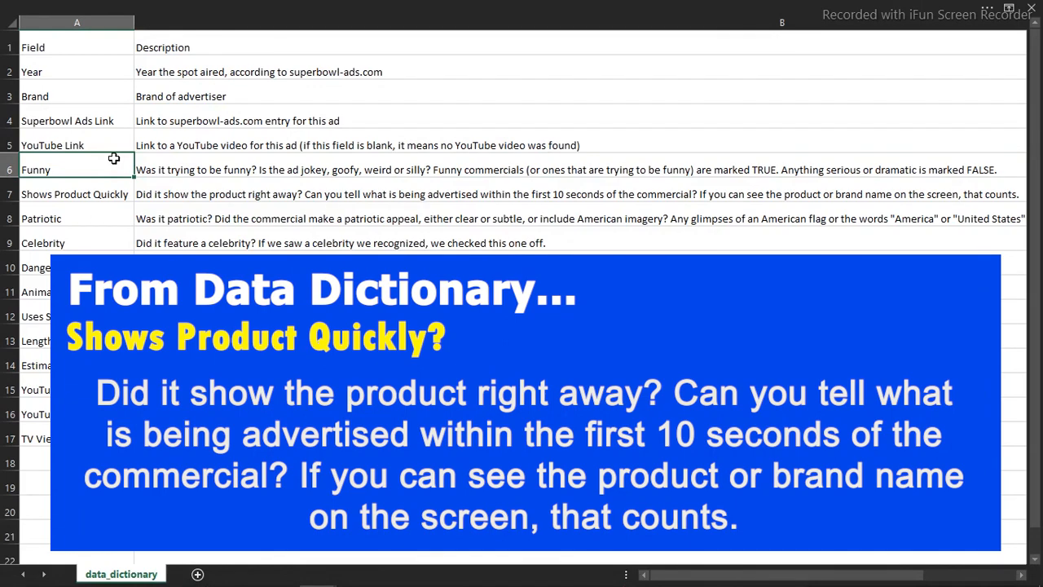
click(125, 230)
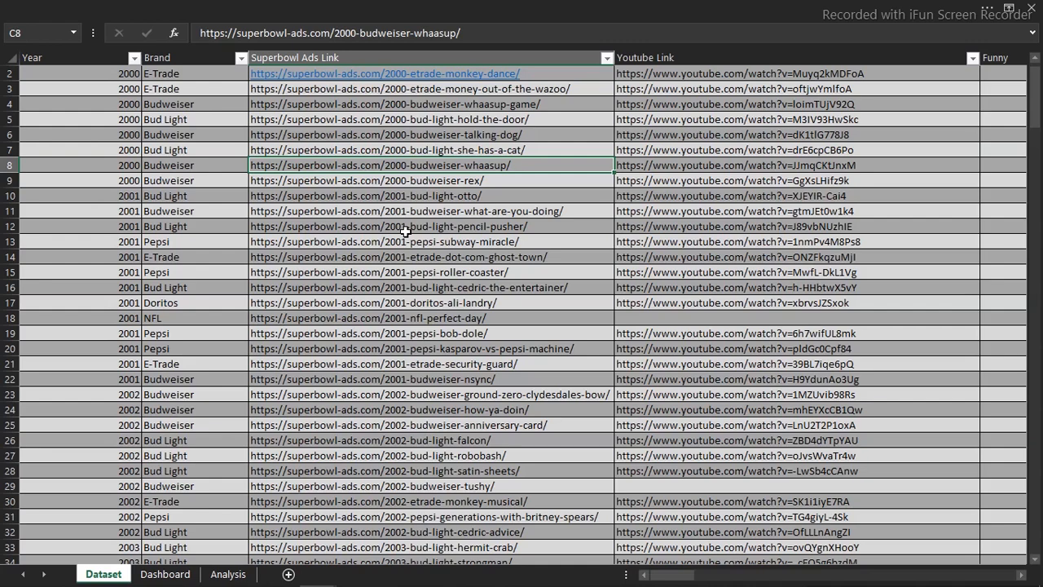
Create a PivotTable from Table3 of the Dataset sheet, placed in cell J3 of the existing Analysis worksheet.
click(354, 225)
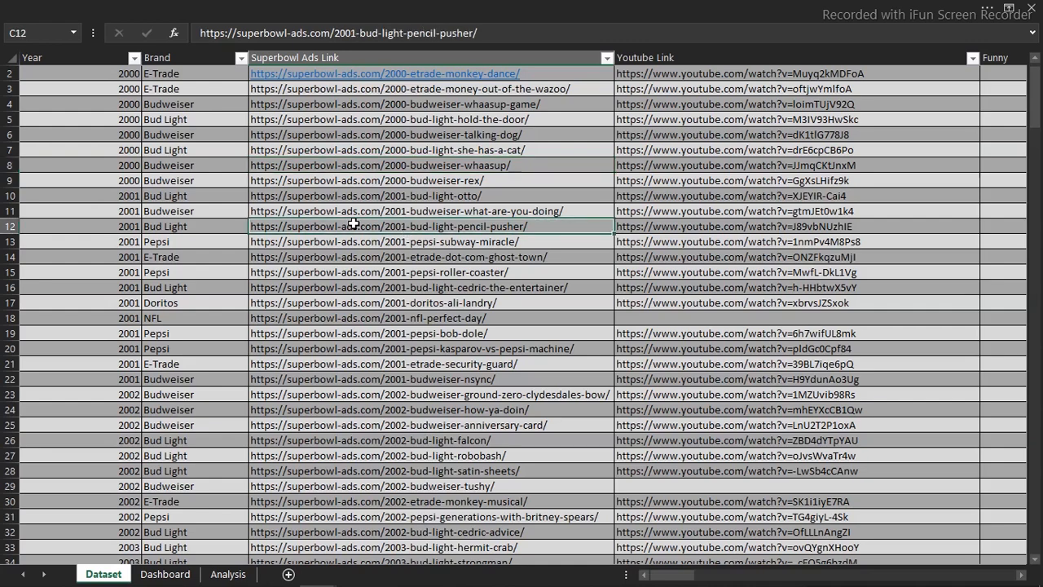
click(238, 6)
click(162, 38)
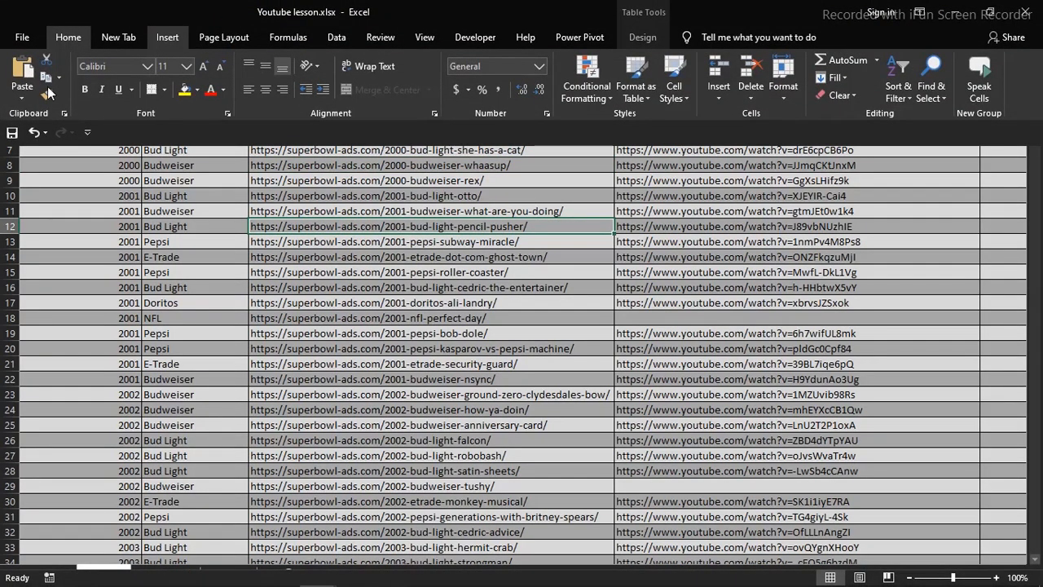
click(32, 82)
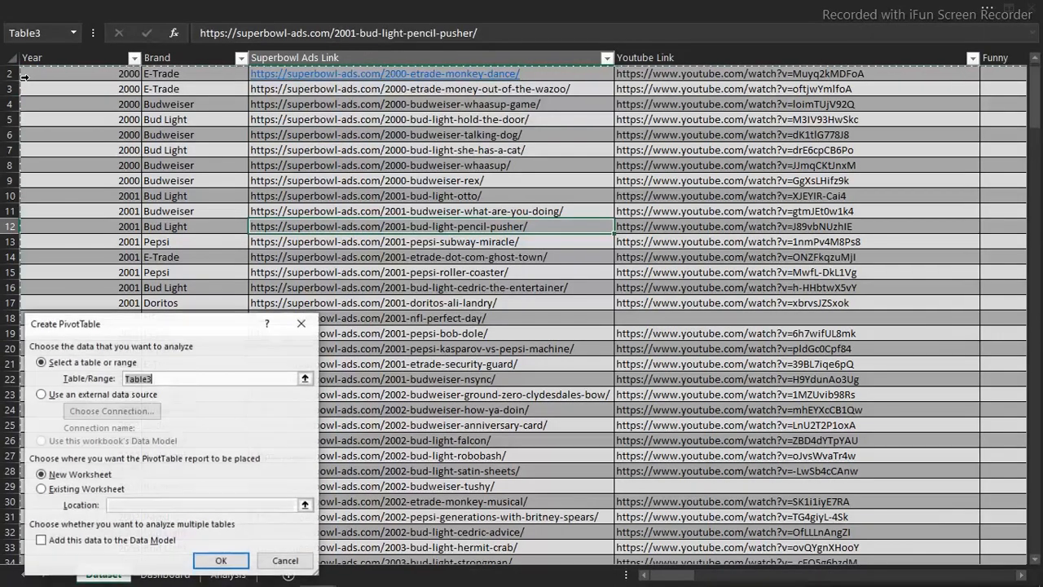
click(60, 490)
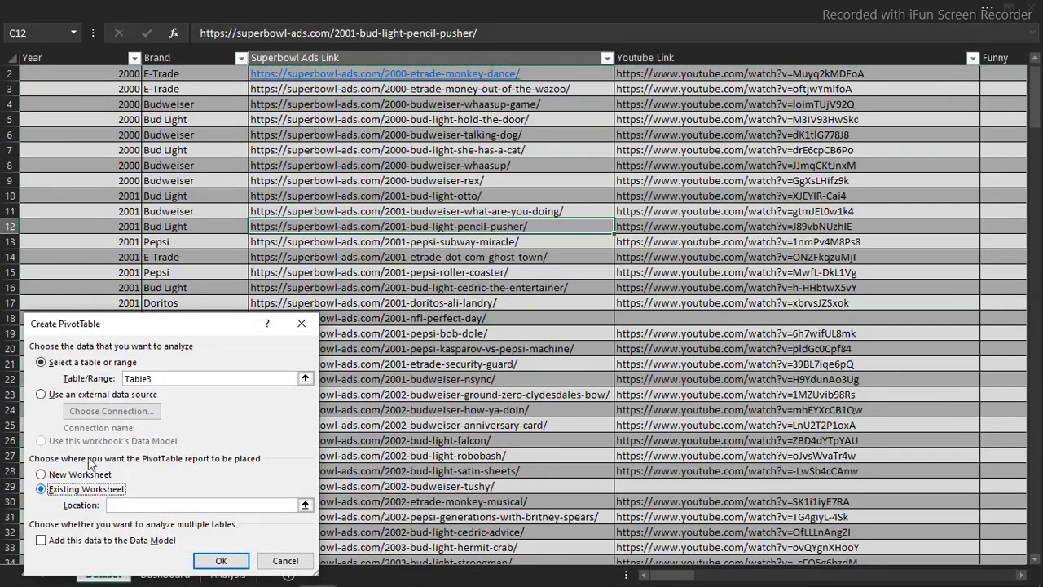
drag(137, 335, 538, 99)
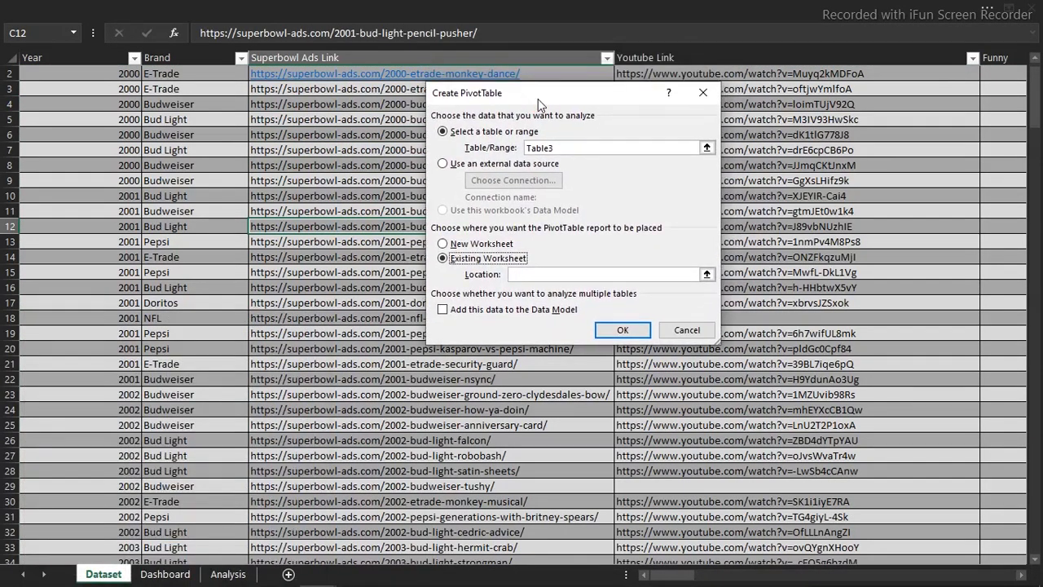
click(229, 575)
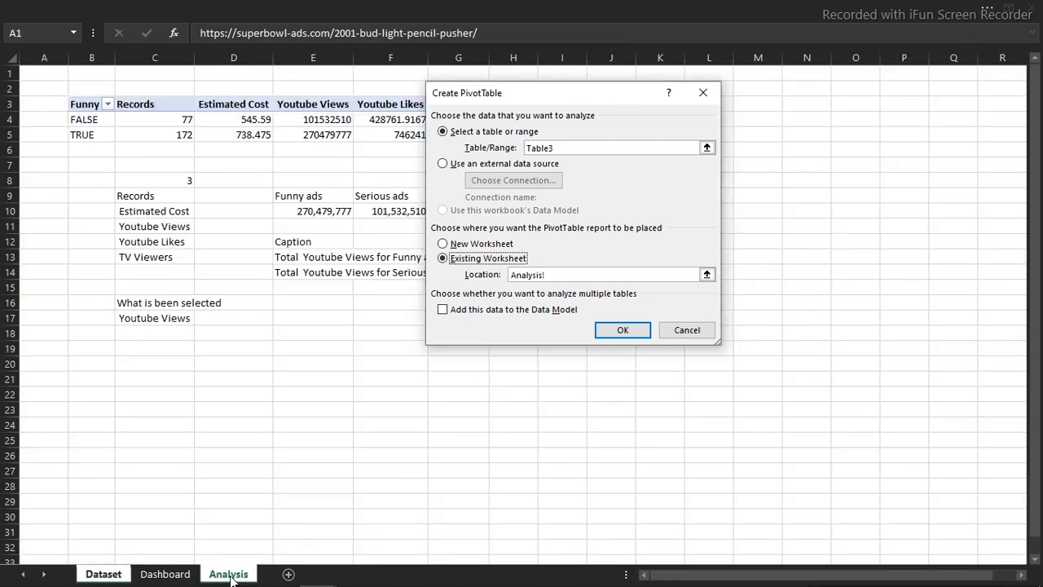
drag(567, 100, 383, 250)
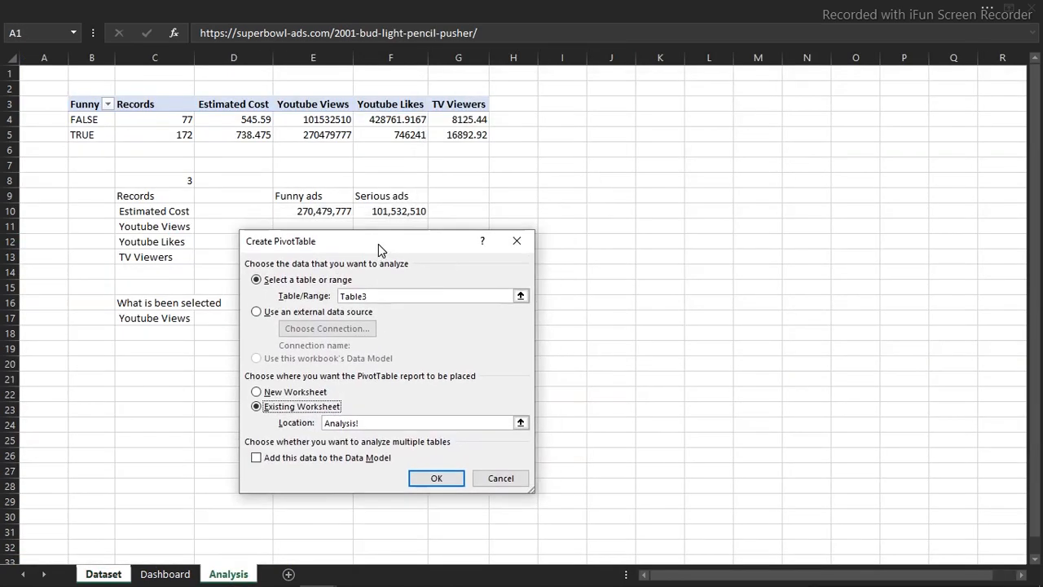
click(621, 104)
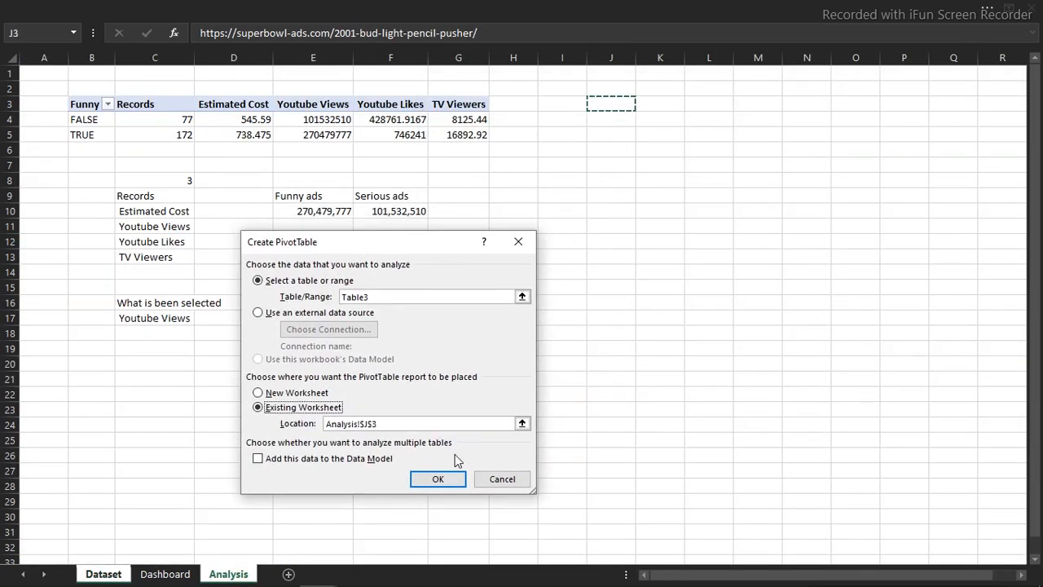
click(440, 480)
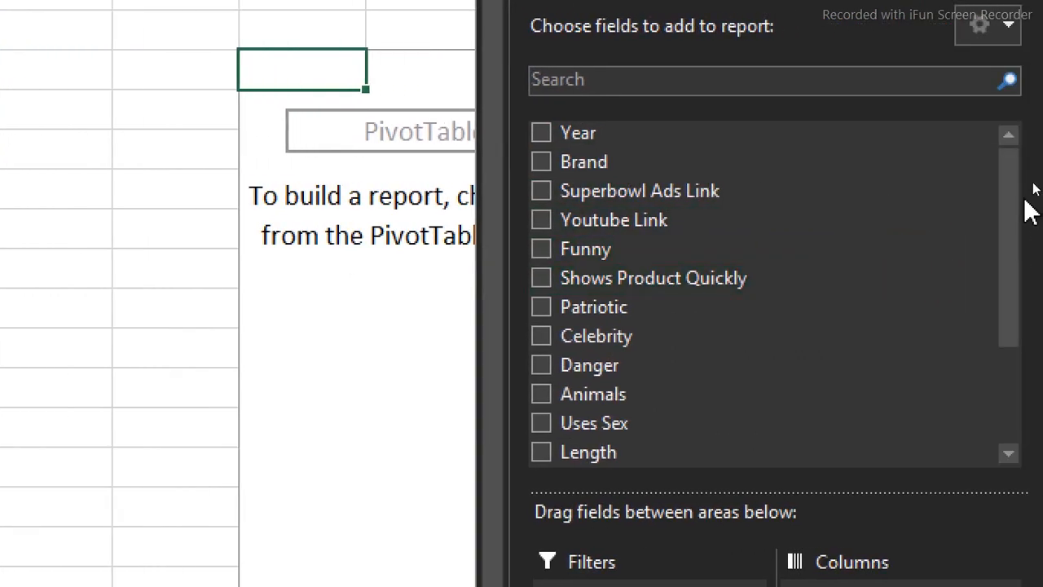
Add Shows Product Quickly to the new pivot table as both the row field and a count value.
mouse_move(1015, 203)
mouse_down()
mouse_move(1012, 334)
mouse_move(1002, 198)
mouse_up()
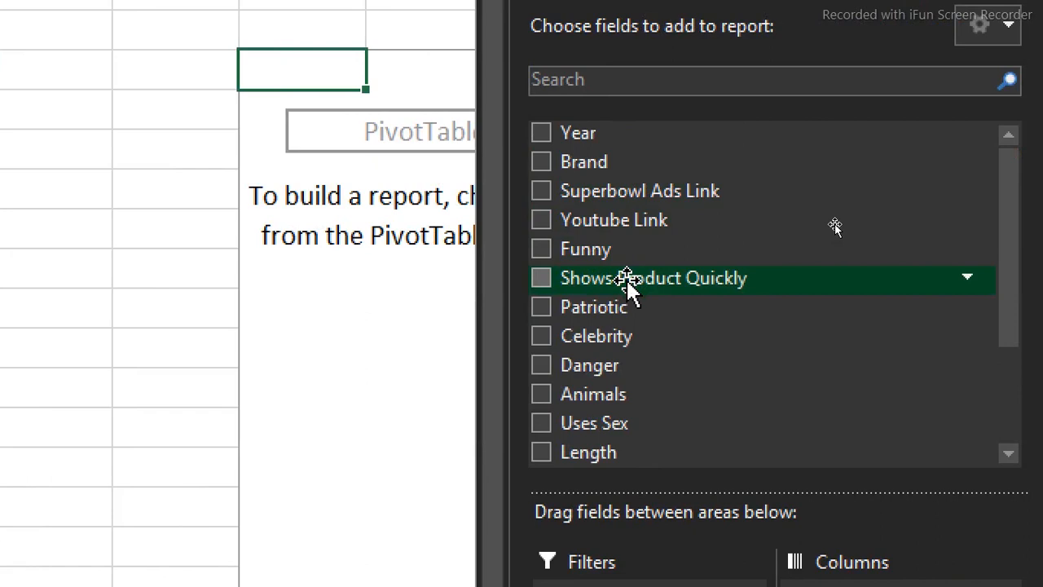
drag(635, 277, 663, 586)
drag(663, 470, 650, 478)
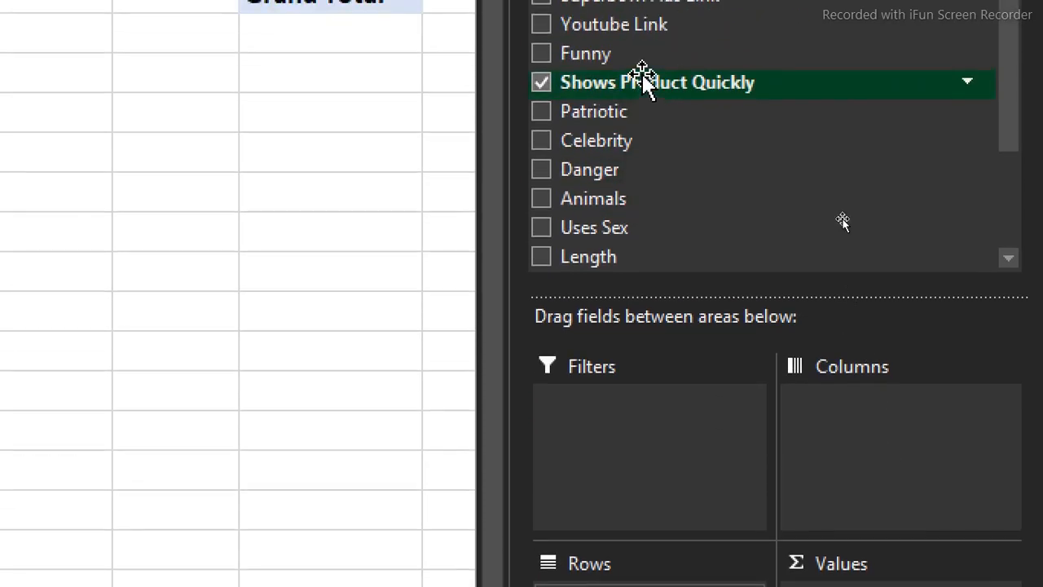
drag(644, 78, 910, 586)
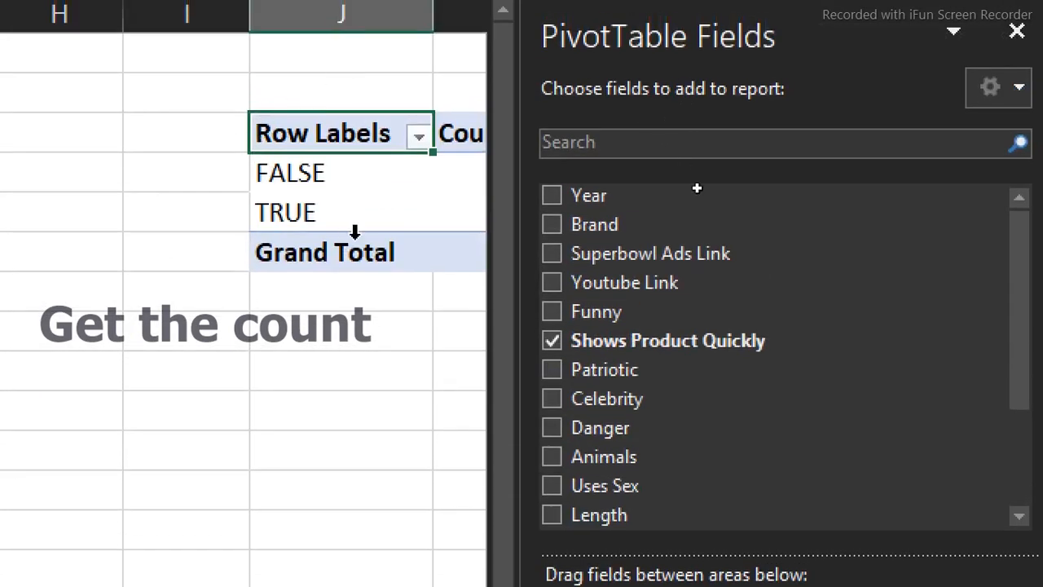
click(389, 345)
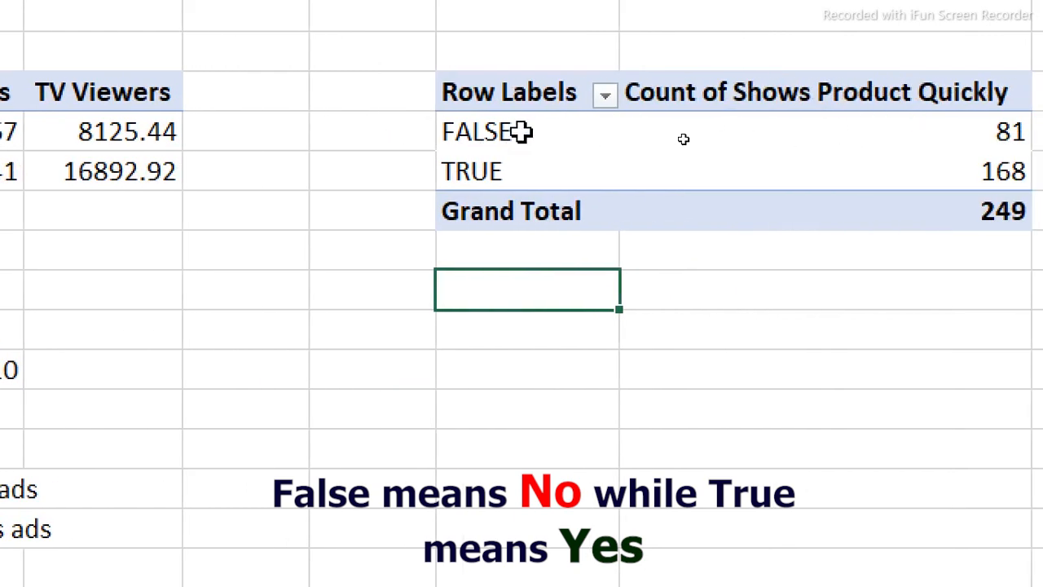
Inspect the pivot's FALSE count, and switch the ad-motive question to Yes on the finished superbowl_commercials dashboard for comparison.
mouse_move(894, 147)
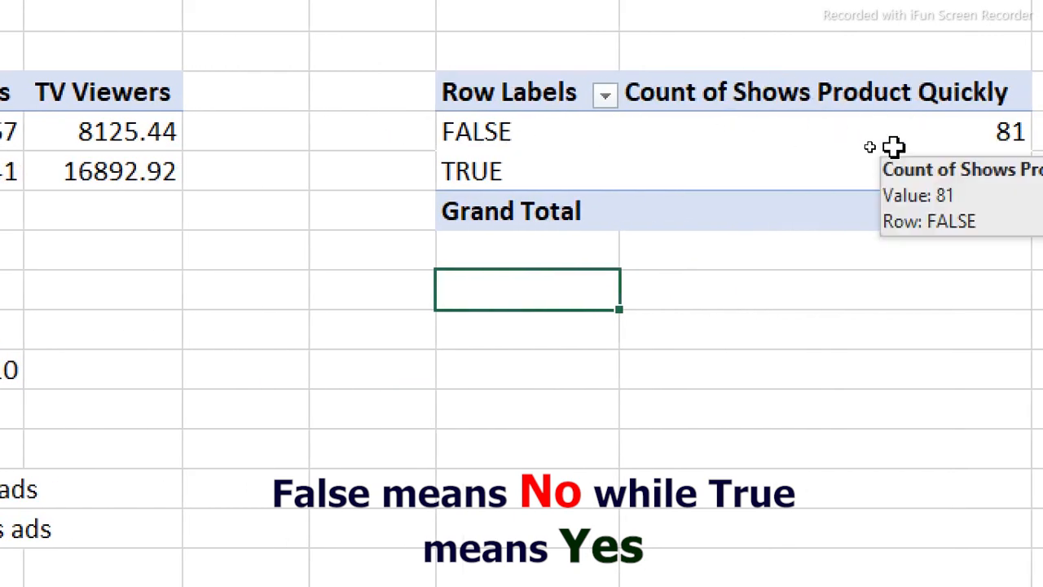
click(848, 134)
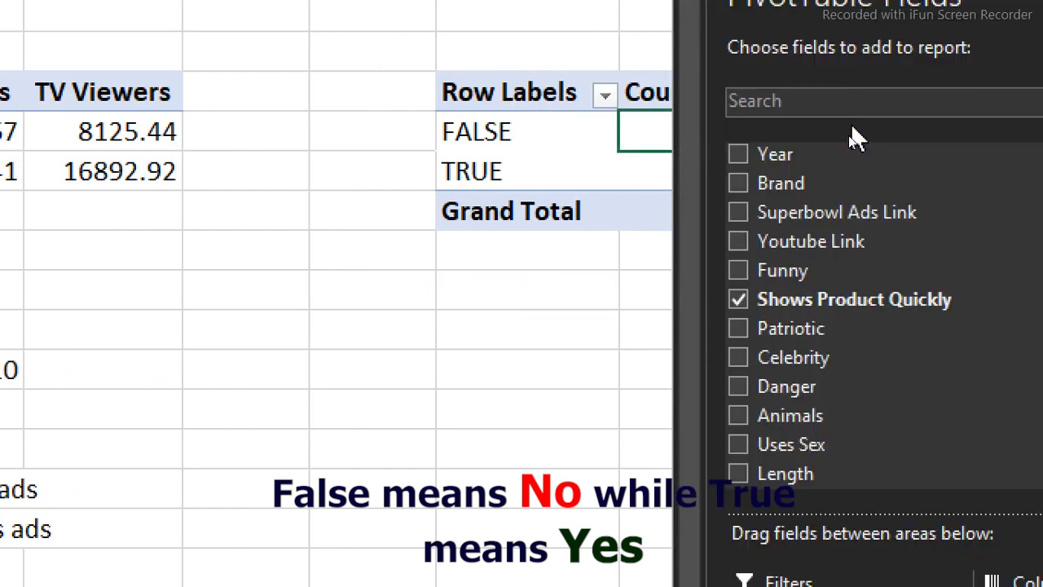
click(535, 302)
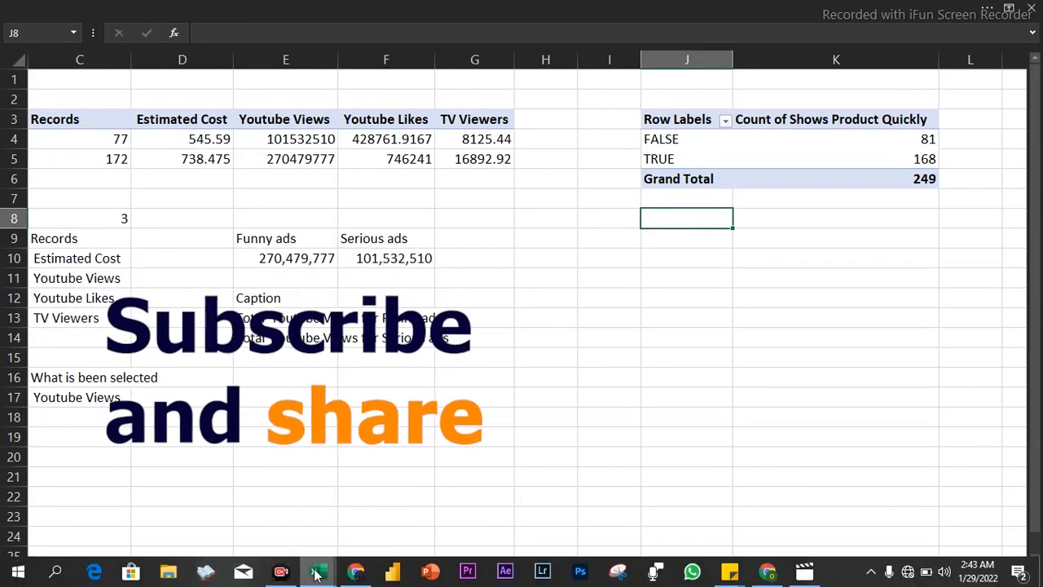
mouse_move(317, 573)
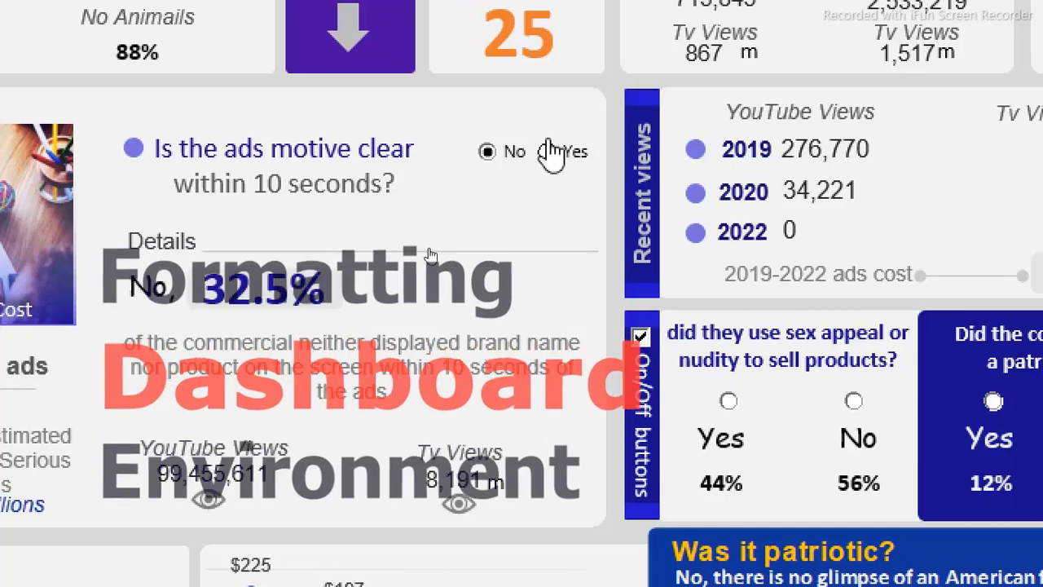
click(548, 153)
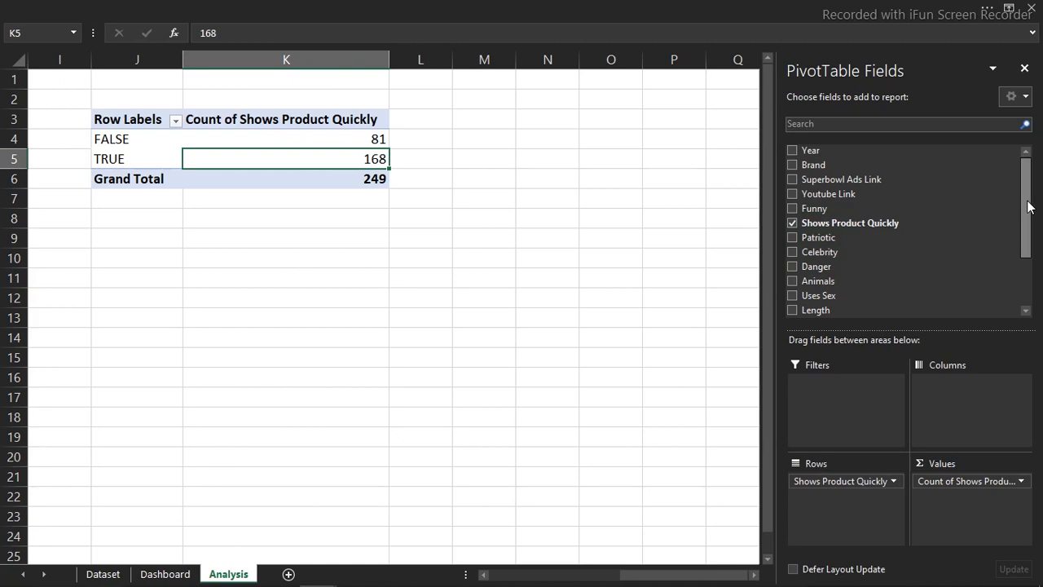
Add sums of Youtube Views and TV Viewers to the Shows Product Quickly pivot table.
drag(1028, 207, 1029, 252)
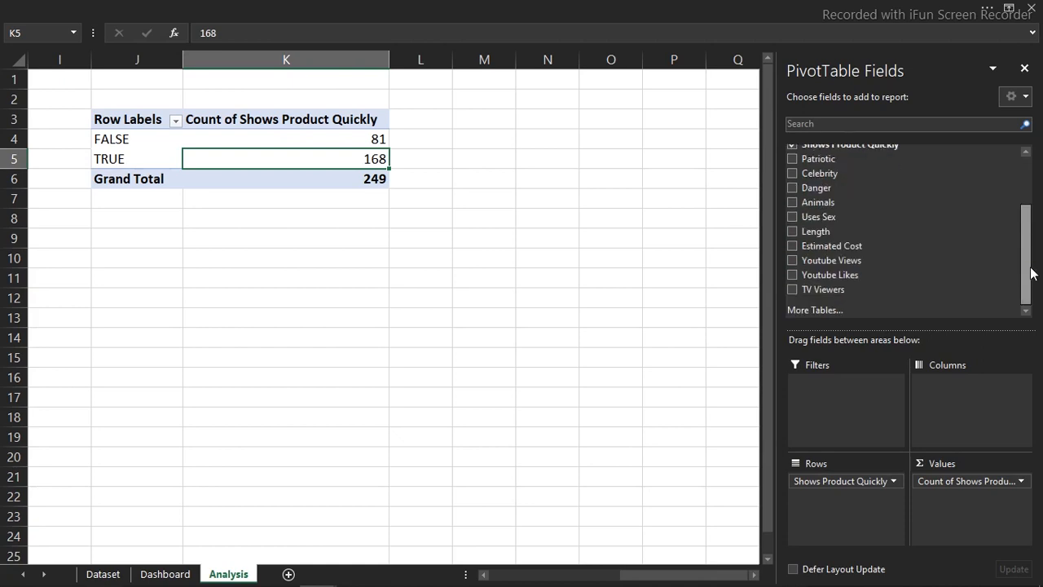
click(793, 260)
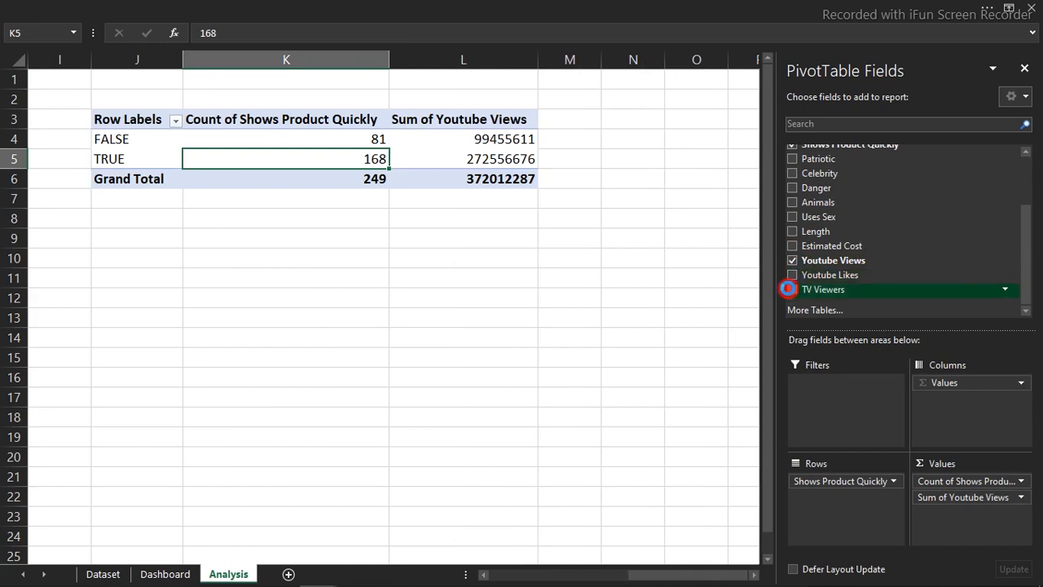
click(791, 290)
click(625, 140)
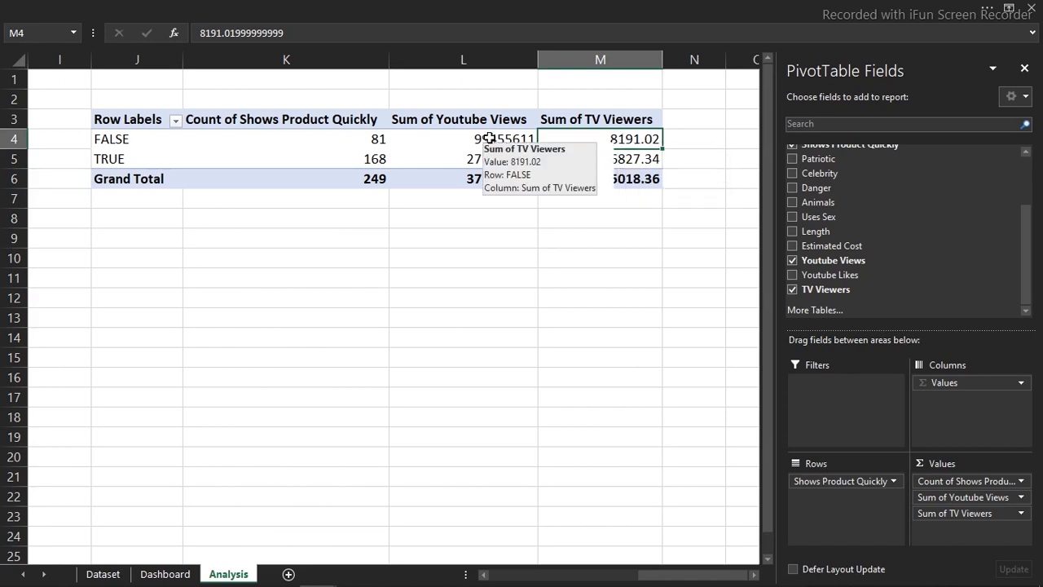
Format the FALSE and TRUE values of Youtube Views and TV Viewers with thousands separators and no decimals.
drag(487, 137, 598, 159)
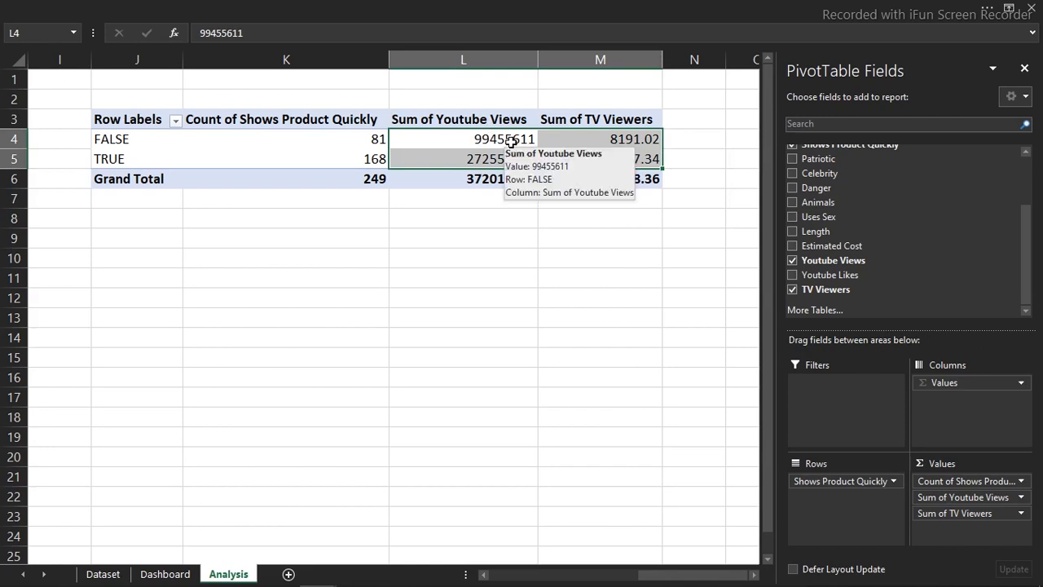
click(472, 8)
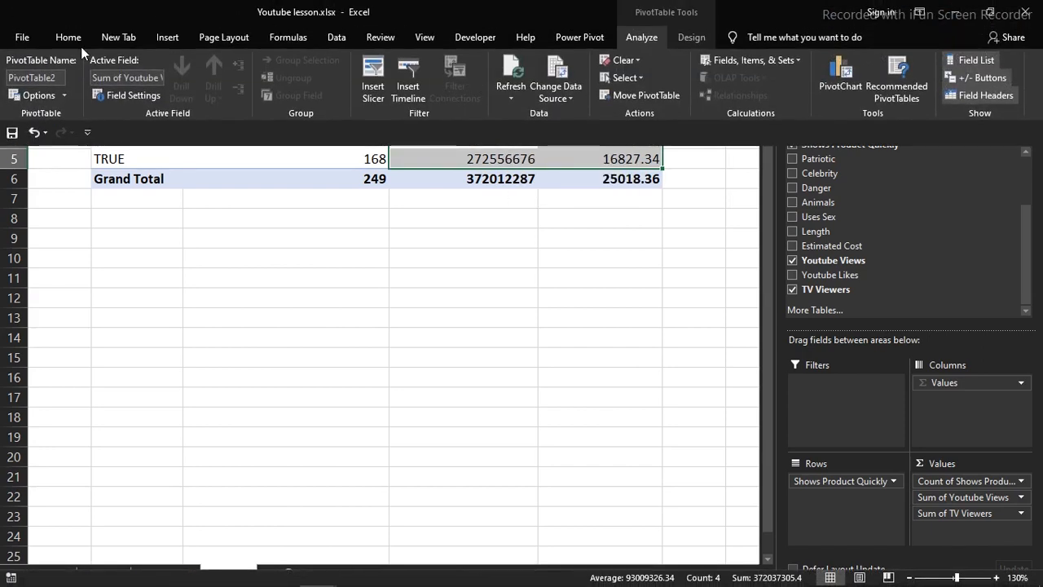
click(58, 44)
click(498, 88)
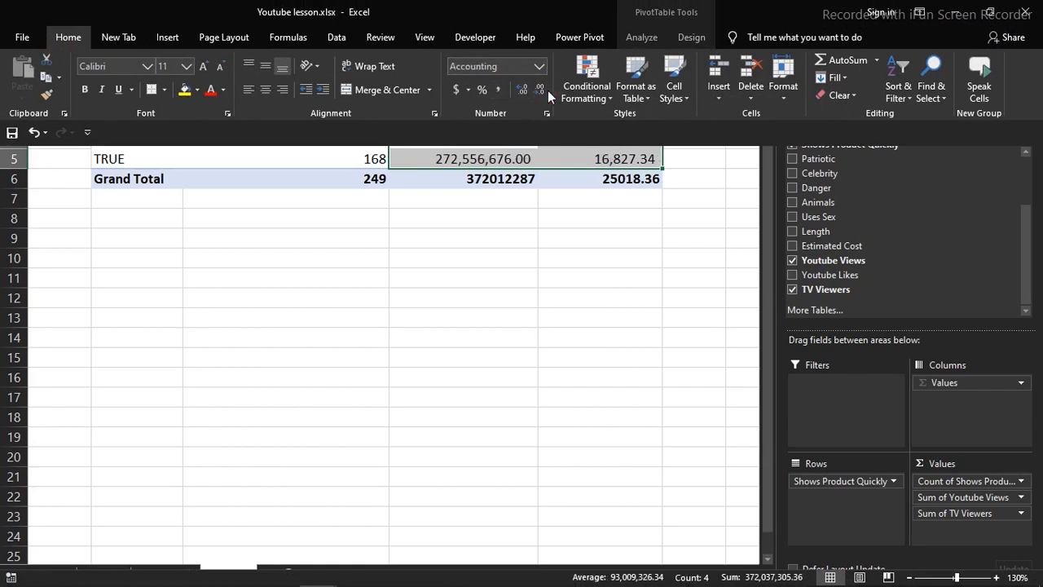
double_click(537, 92)
click(538, 213)
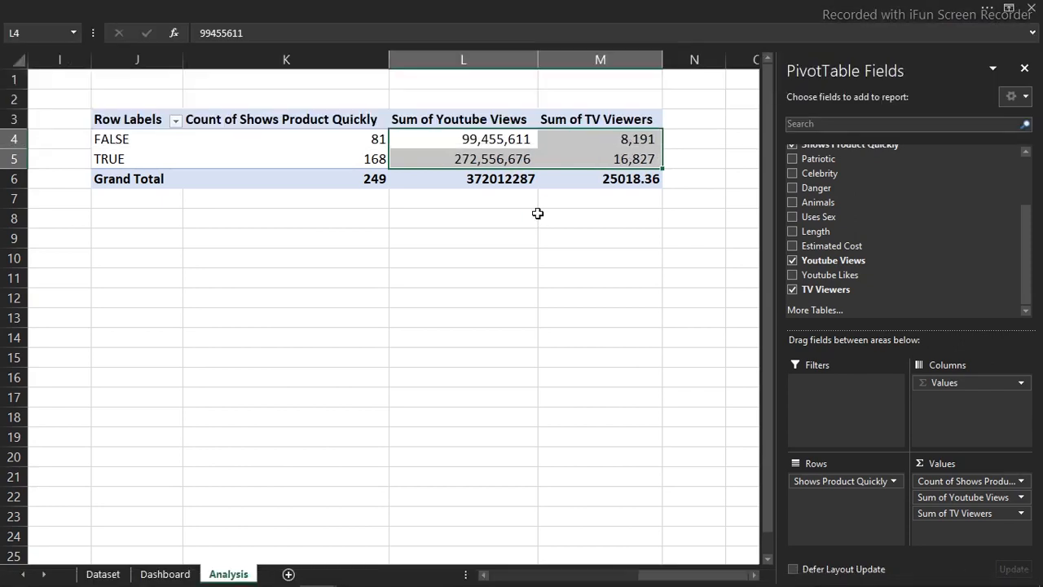
Show the pivot table's Count of Shows Product Quickly values as % of Grand Total.
click(536, 216)
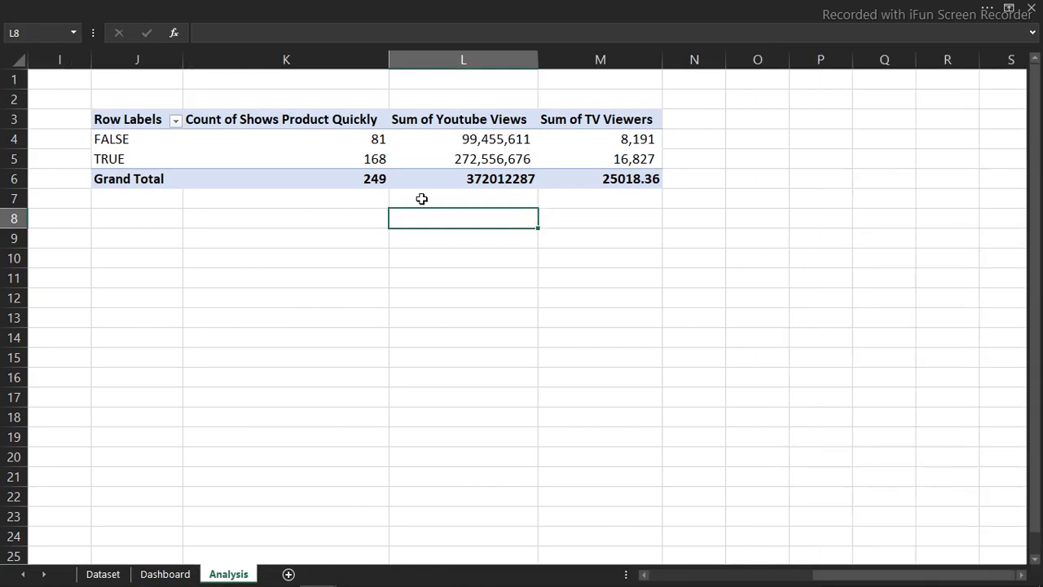
click(368, 141)
right_click(369, 141)
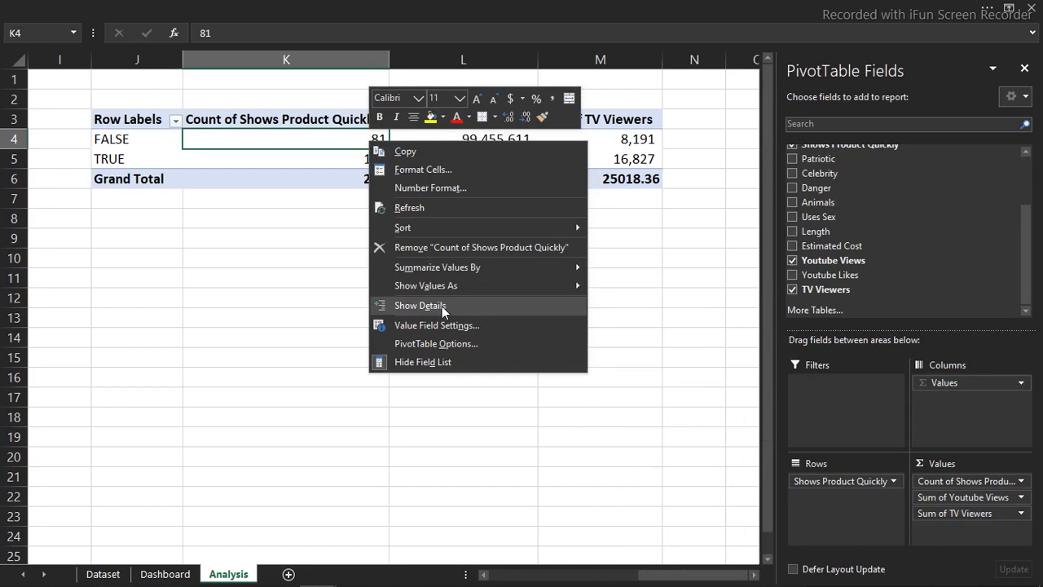
mouse_move(446, 287)
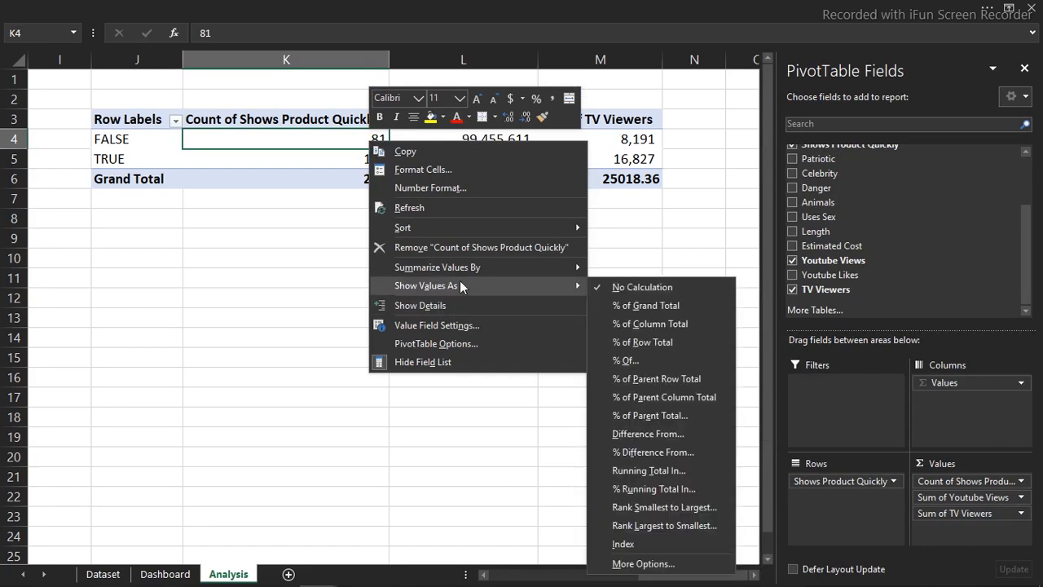
click(626, 308)
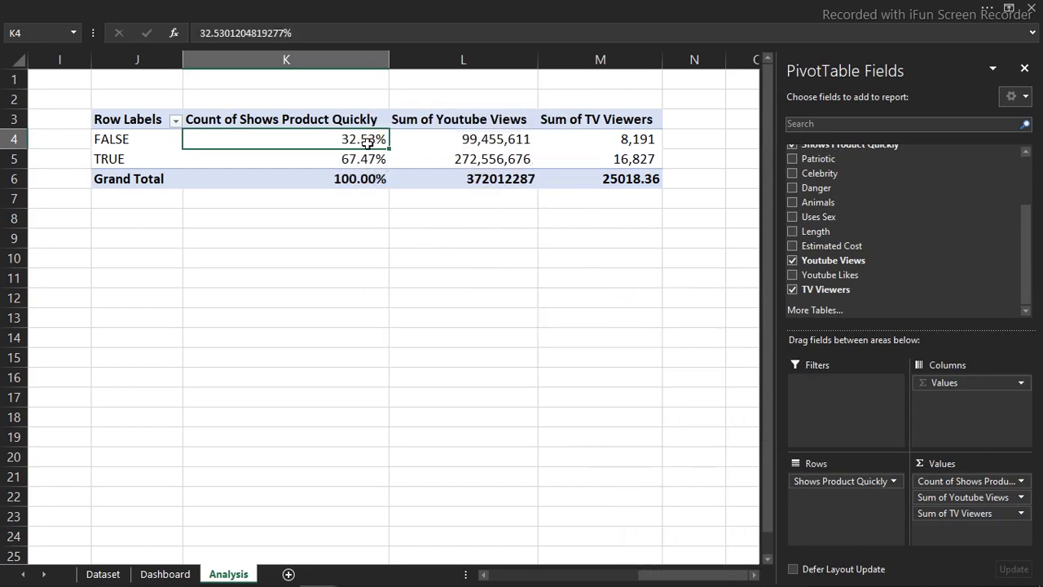
Reduce the Count of Shows Product Quickly percentages, including the grand total, to one decimal place.
drag(365, 138, 366, 179)
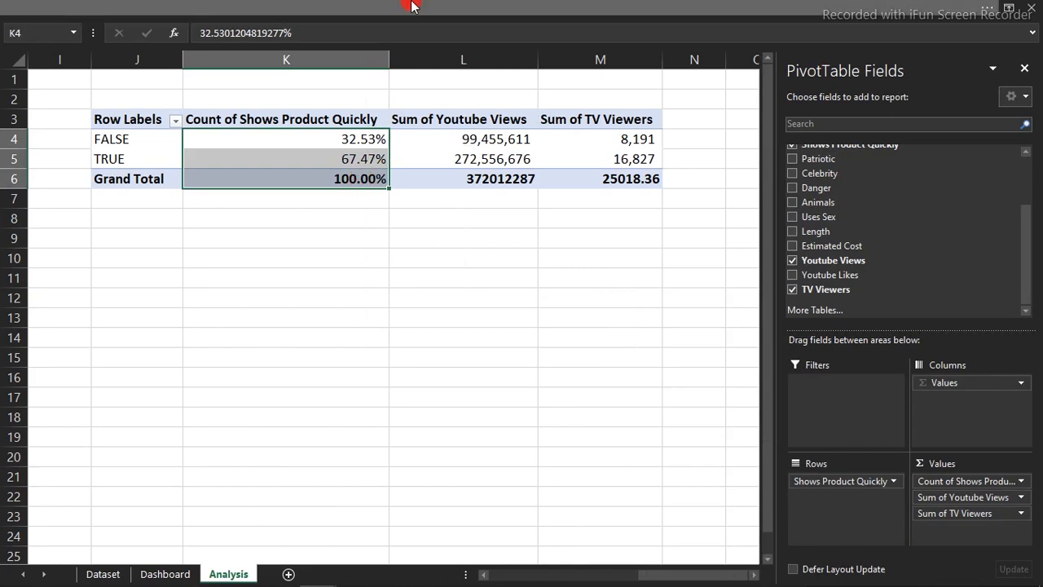
click(454, 14)
click(537, 92)
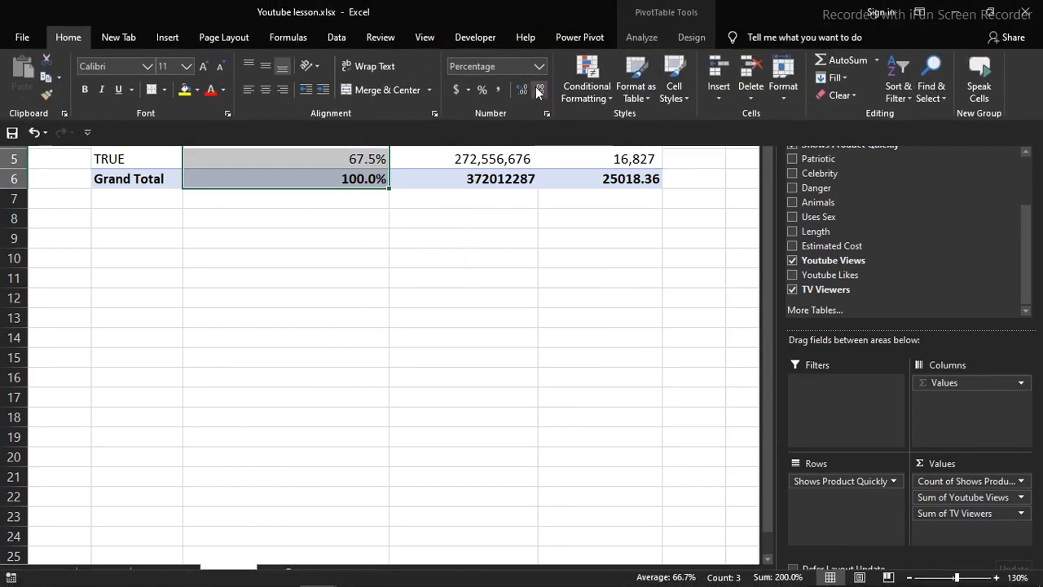
click(453, 264)
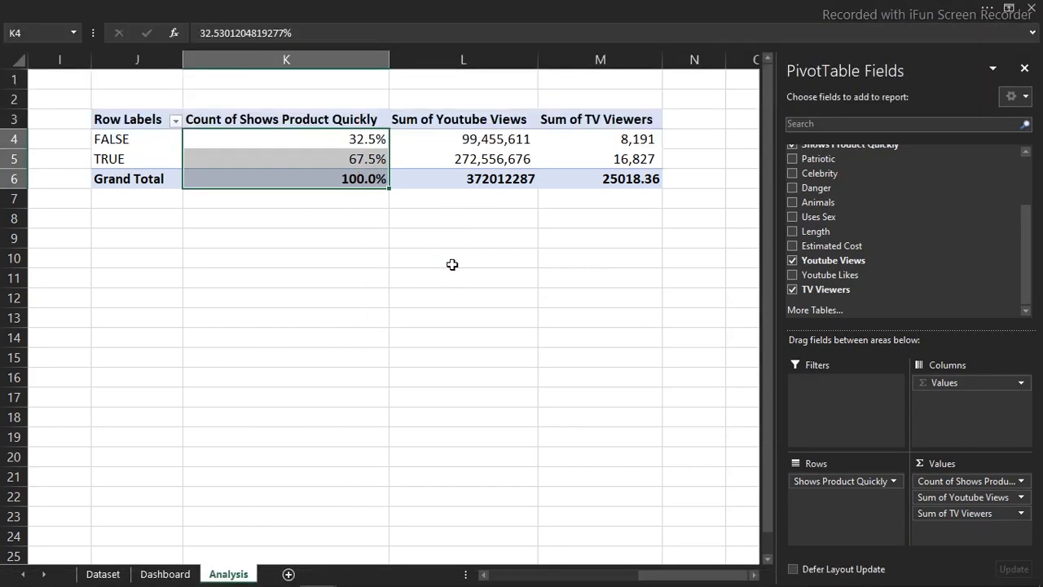
click(300, 272)
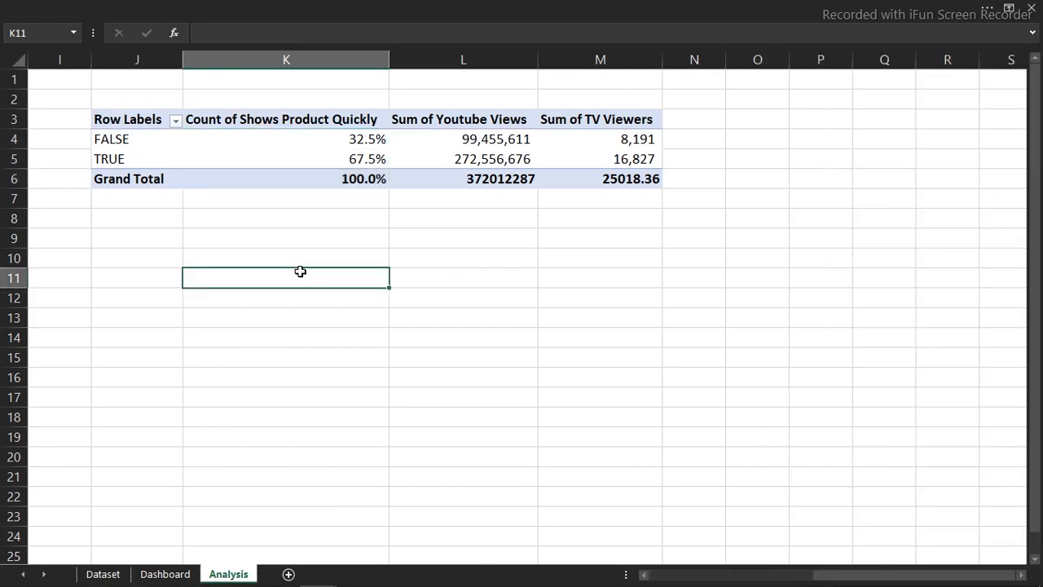
Insert a form control option button on the Dashboard sheet, below the ads motive question.
click(173, 574)
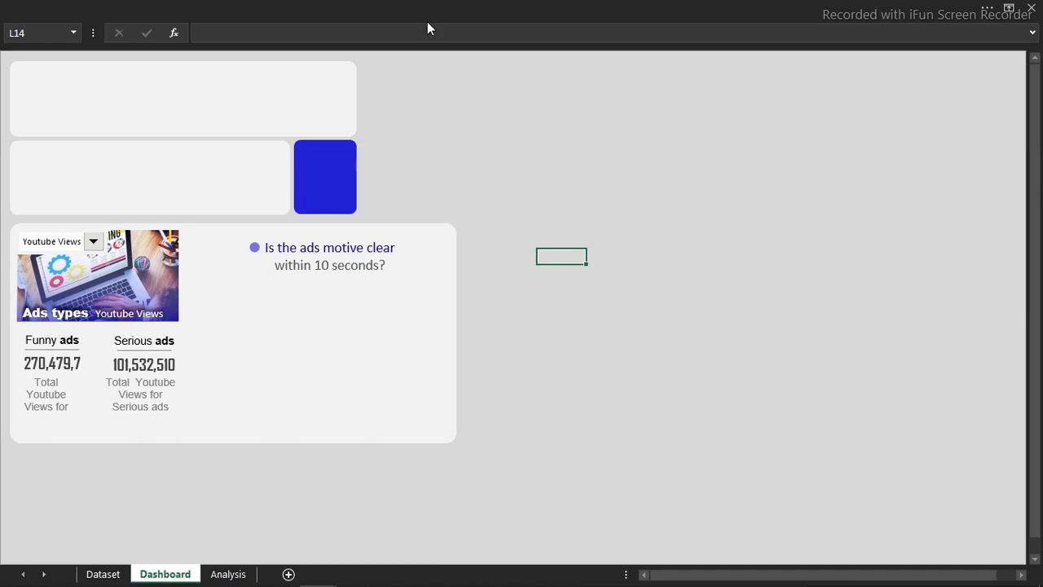
click(454, 7)
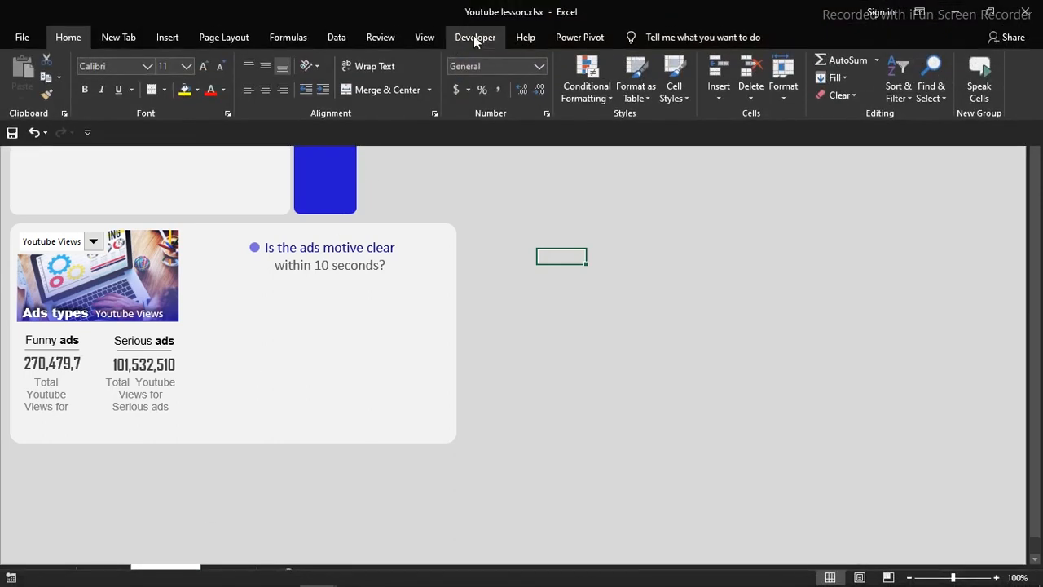
click(473, 39)
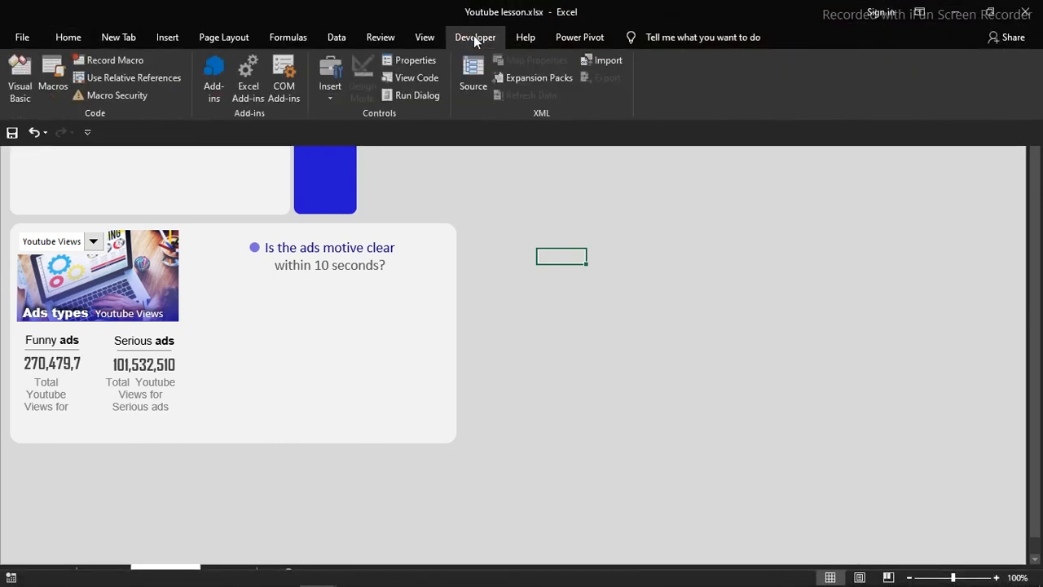
click(329, 100)
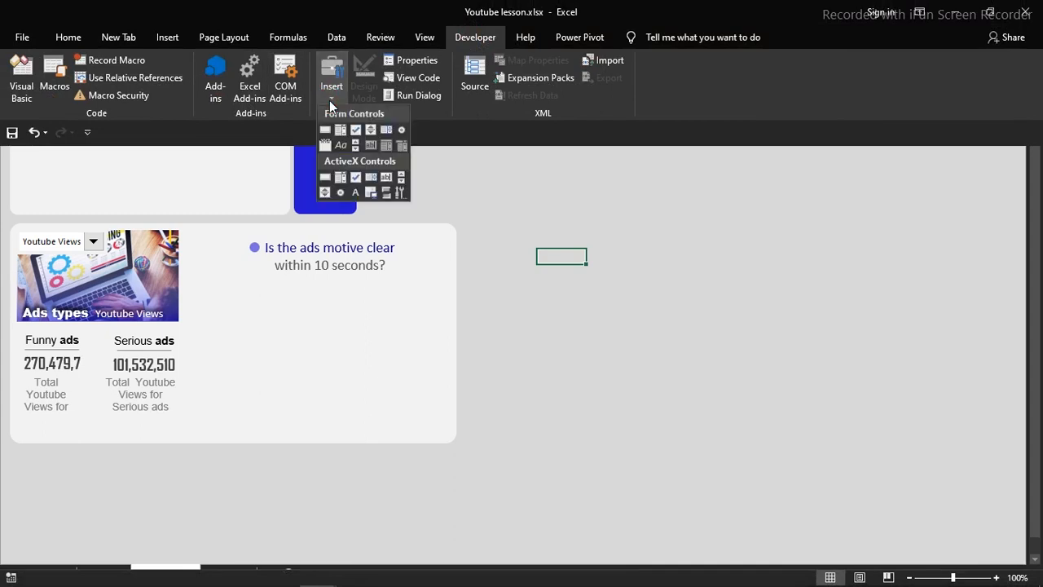
click(402, 131)
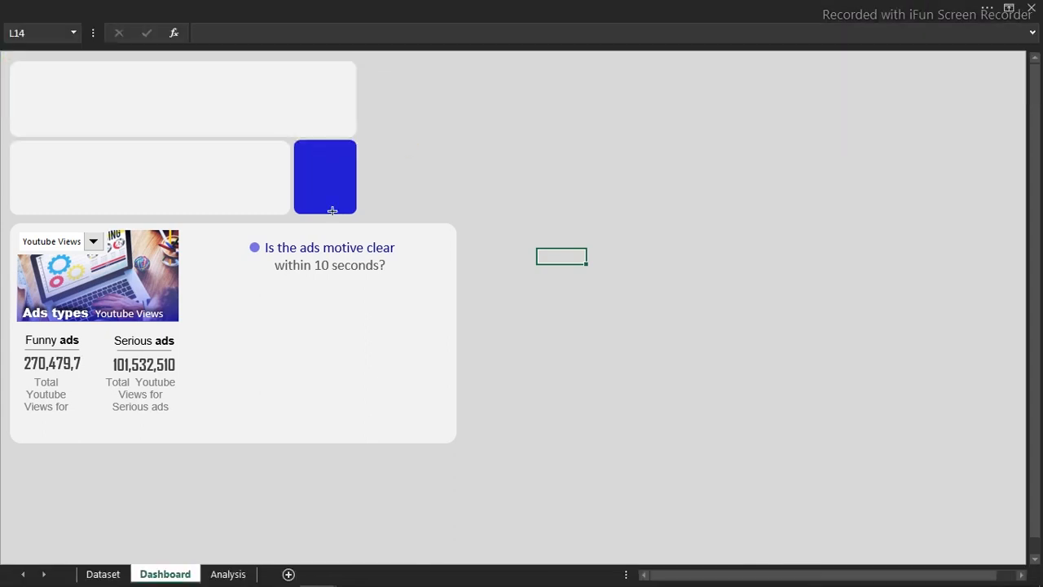
click(226, 311)
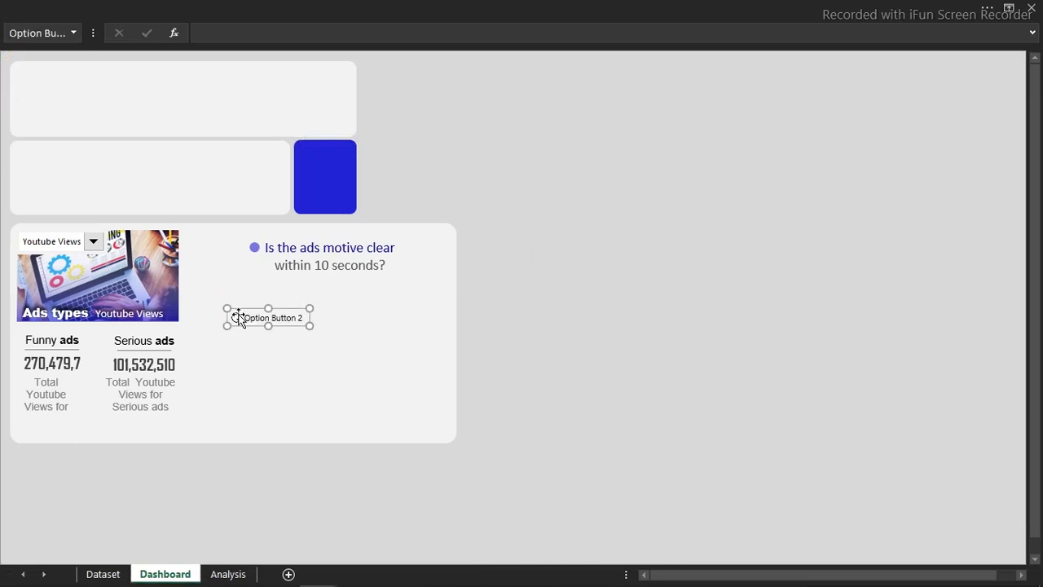
Relabel the new option button Yes and narrow its frame to fit the text.
click(245, 319)
key(Delete)
key(Delete)
key(Delete)
key(Delete)
key(Delete)
key(Delete)
key(Delete)
key(Delete)
key(Delete)
key(Delete)
key(Delete)
key(Delete)
key(Delete)
key(Delete)
key(Delete)
drag(309, 326, 264, 327)
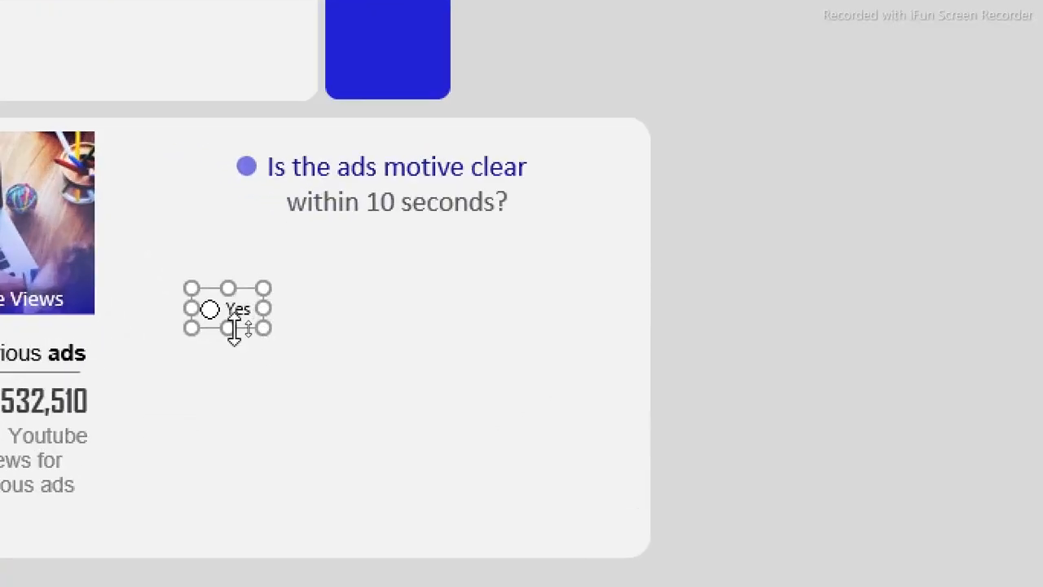
Move the Yes option button beneath the ads motive question and add a copy labelled No beside it.
mouse_move(249, 334)
mouse_down()
mouse_move(525, 269)
mouse_move(491, 253)
mouse_move(596, 204)
mouse_move(524, 289)
mouse_move(496, 284)
mouse_move(535, 310)
mouse_move(607, 277)
mouse_move(583, 279)
mouse_up()
click(580, 265)
key(Delete)
key(Delete)
key(Delete)
text(No)
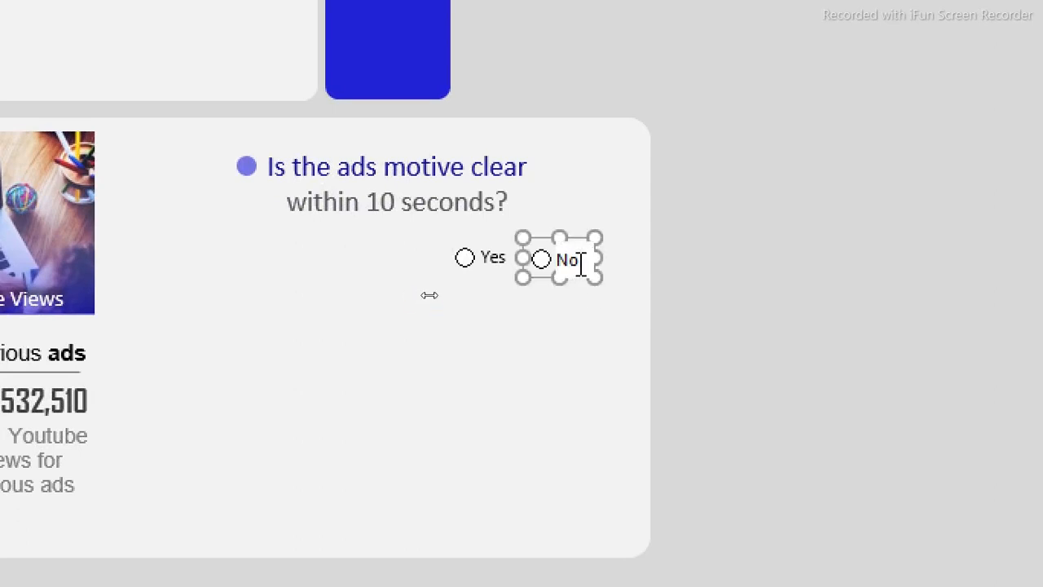
click(785, 246)
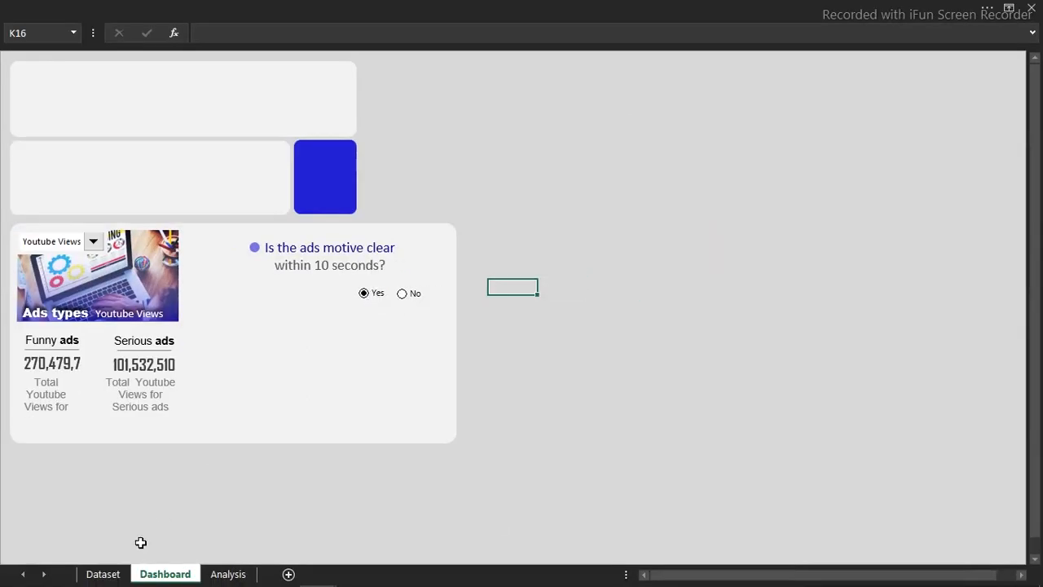
Link the Yes option button to cell J9 on the Analysis sheet.
click(225, 574)
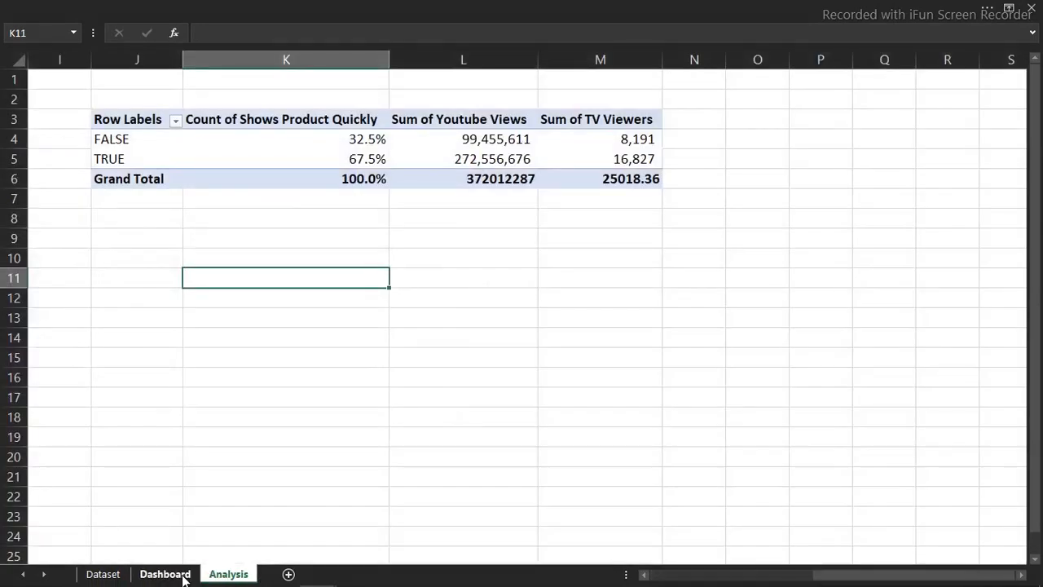
click(182, 577)
right_click(368, 296)
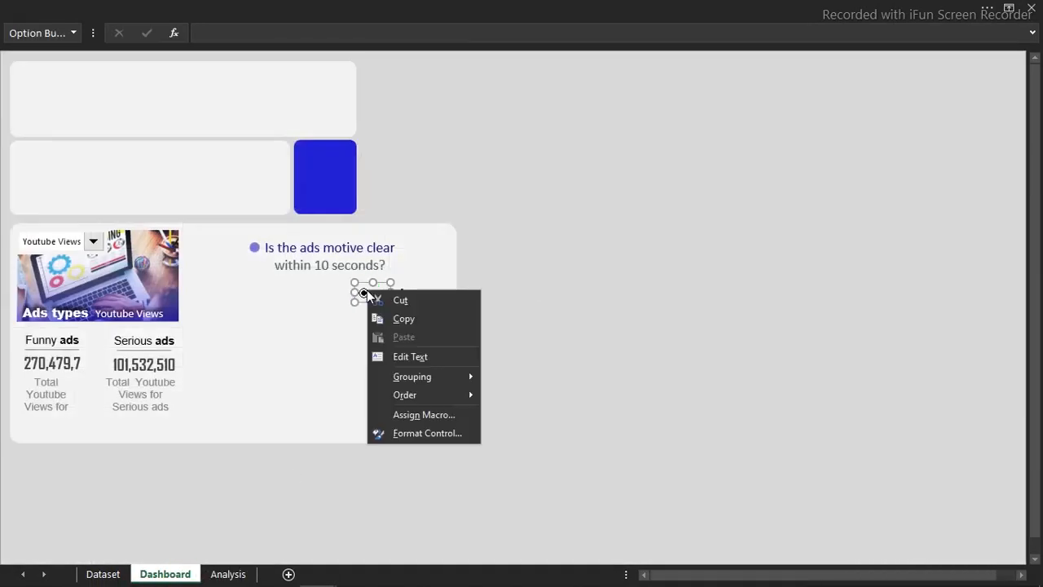
click(416, 435)
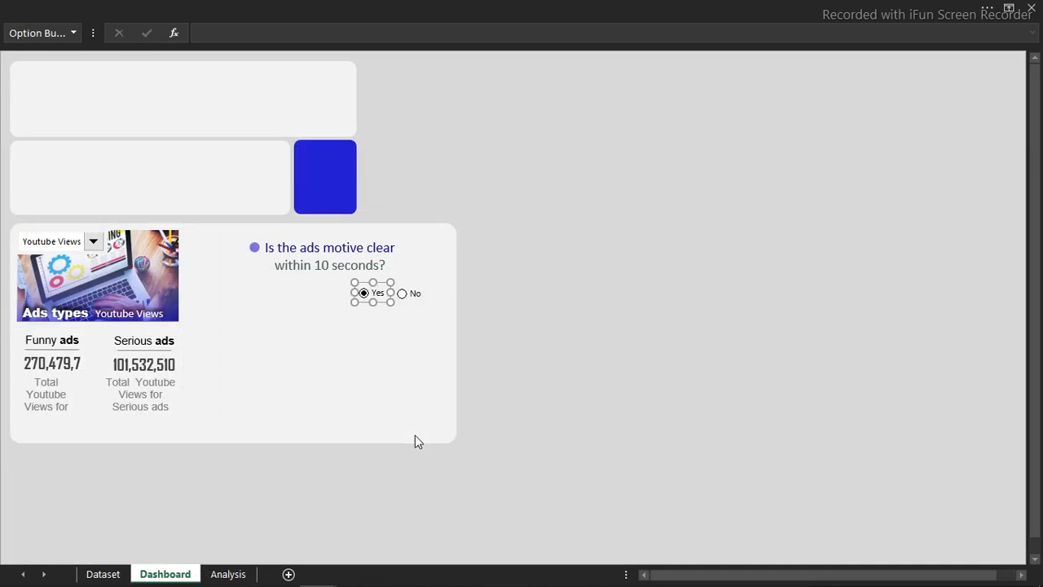
click(335, 329)
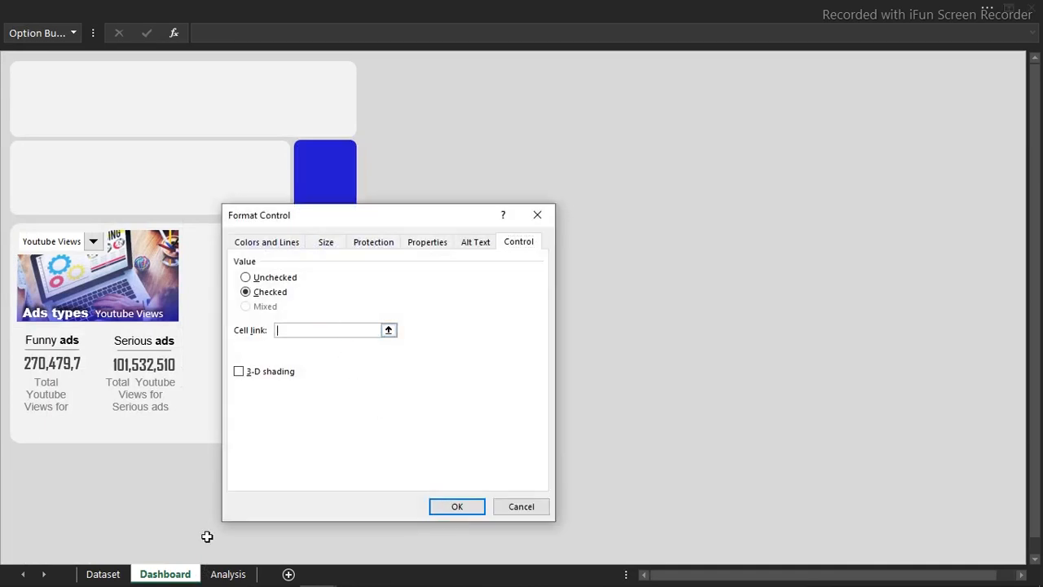
click(229, 574)
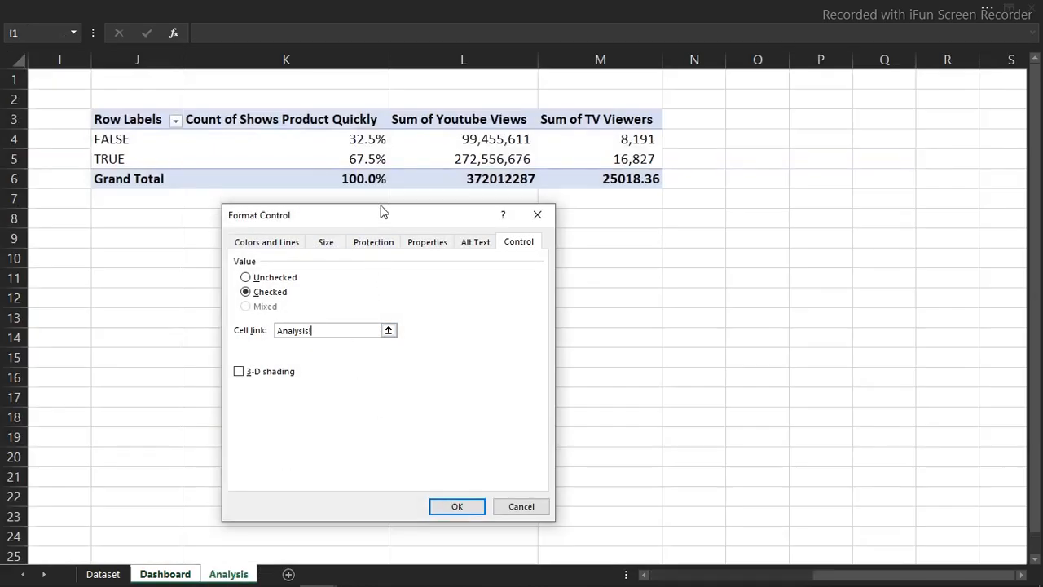
click(161, 238)
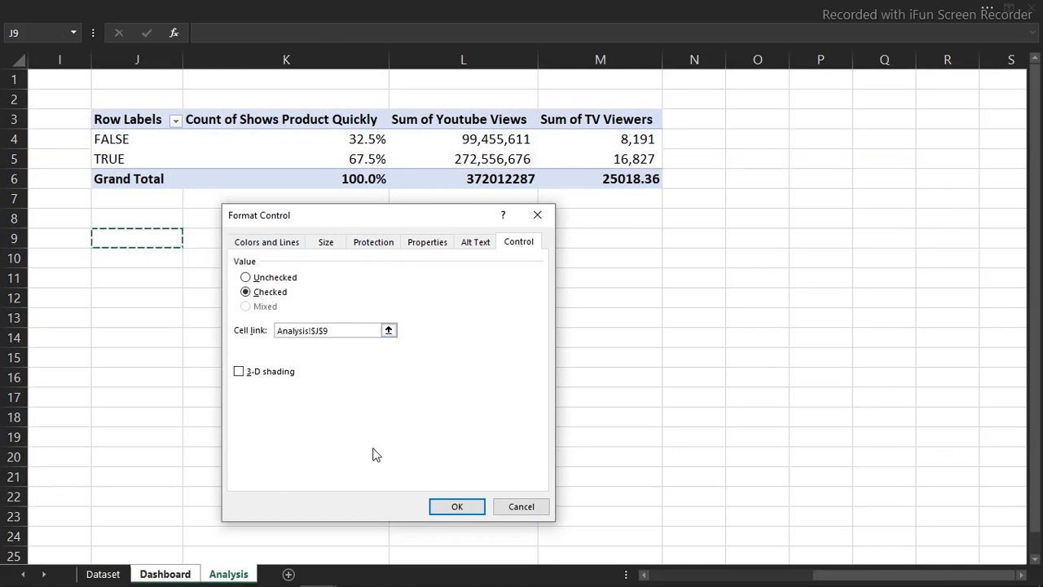
click(450, 507)
click(572, 328)
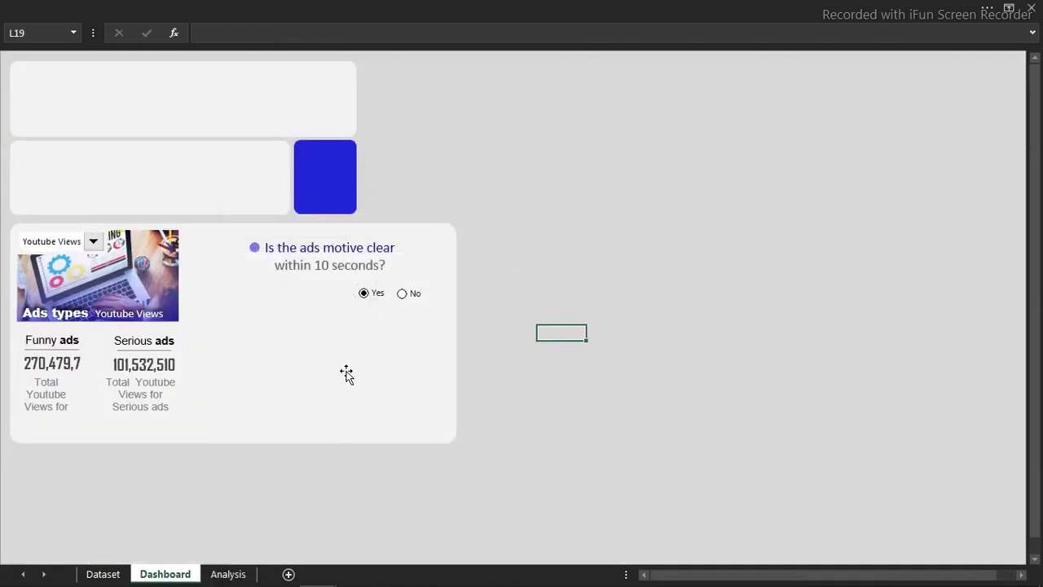
Enter the label Result in cell J11 of the Analysis sheet.
click(228, 573)
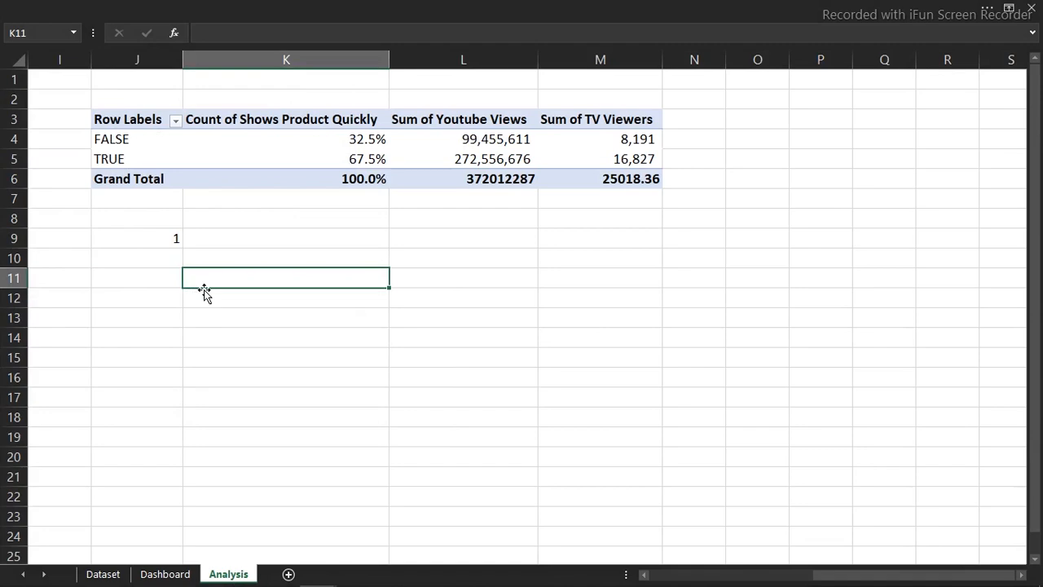
click(148, 283)
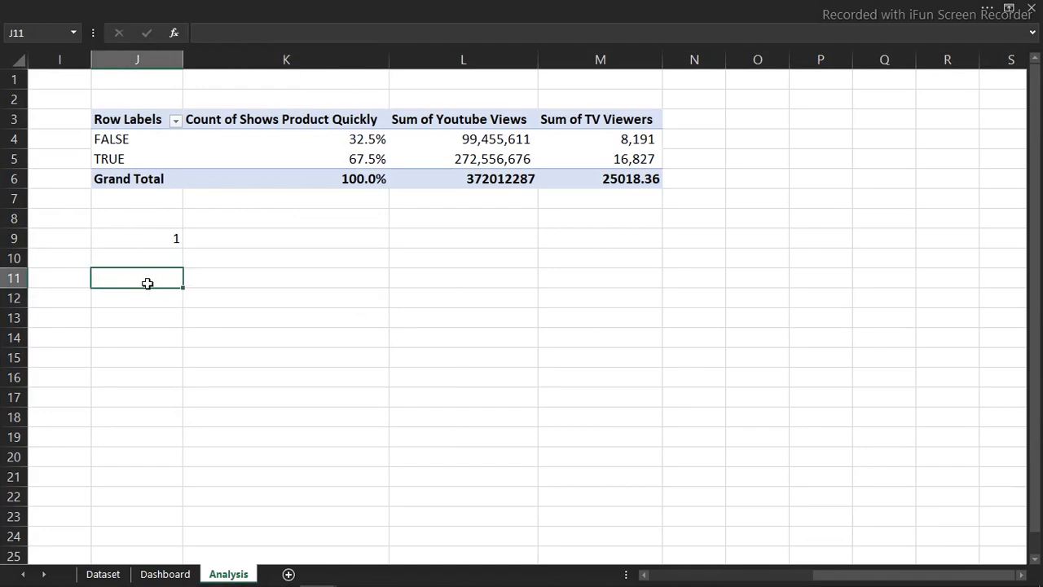
text(Result)
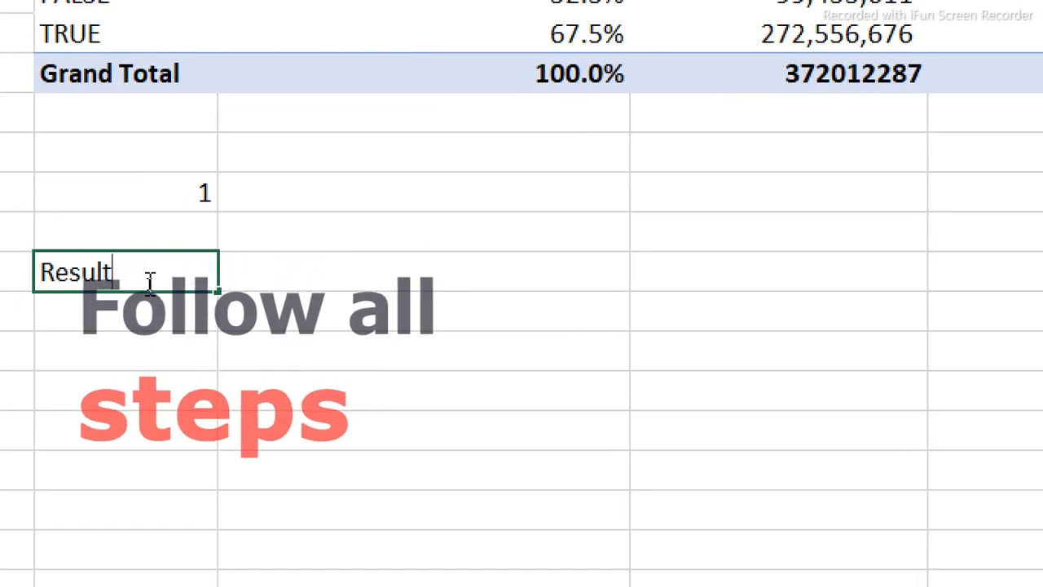
key(Return)
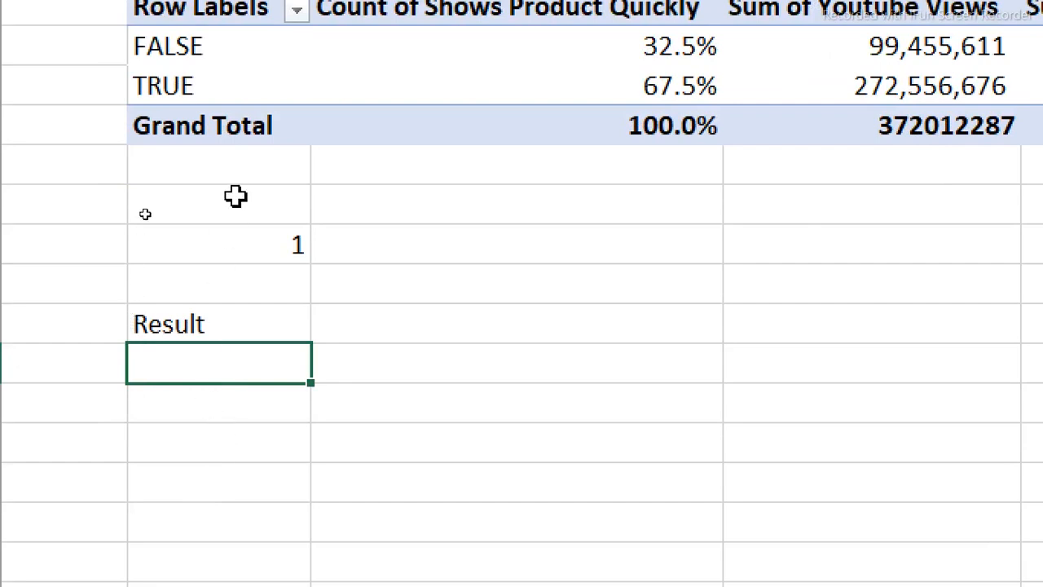
Enter the formula =IF(J9=1,"No","Yes") in cell J12, beneath the Result label.
text(=if()
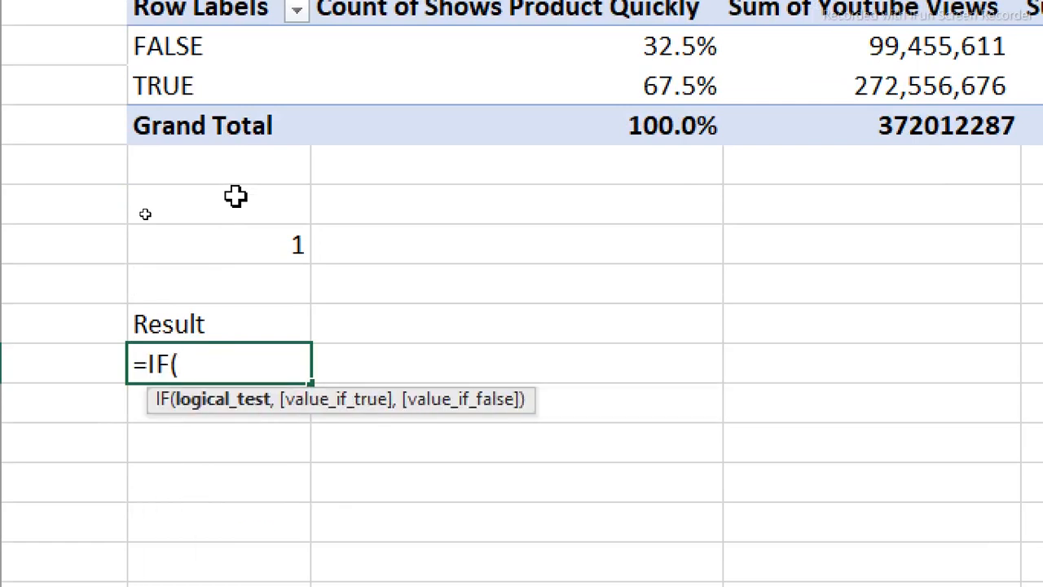
click(258, 249)
text(=1,)
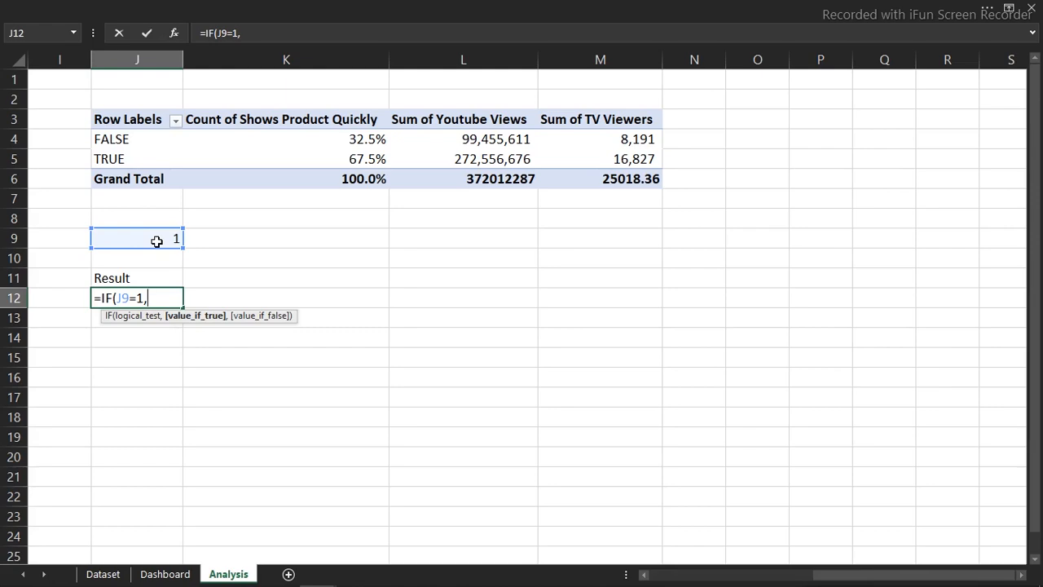
text(")
key(BackSpace)
text(no)
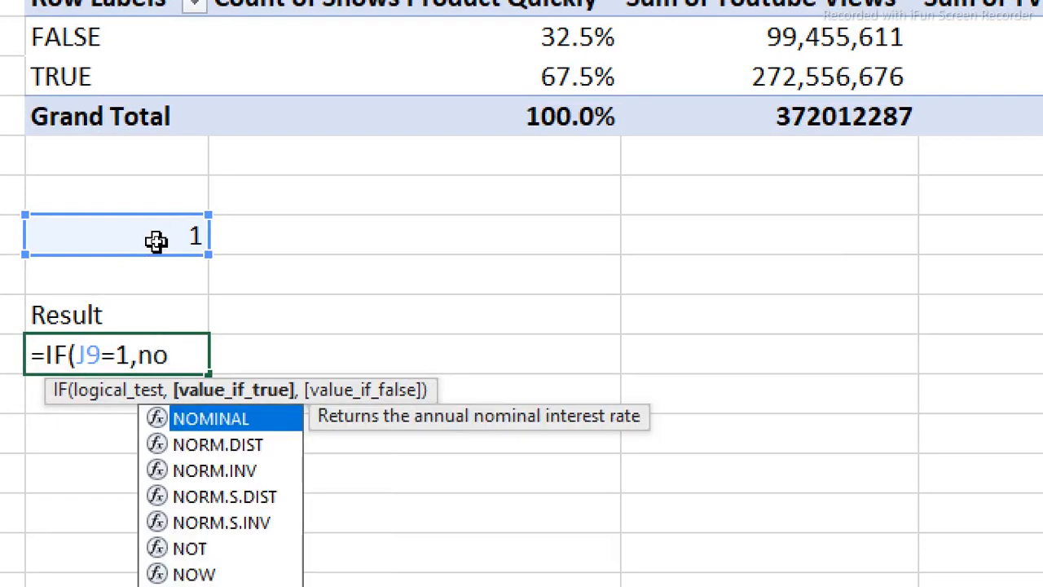
key(BackSpace)
key(BackSpace)
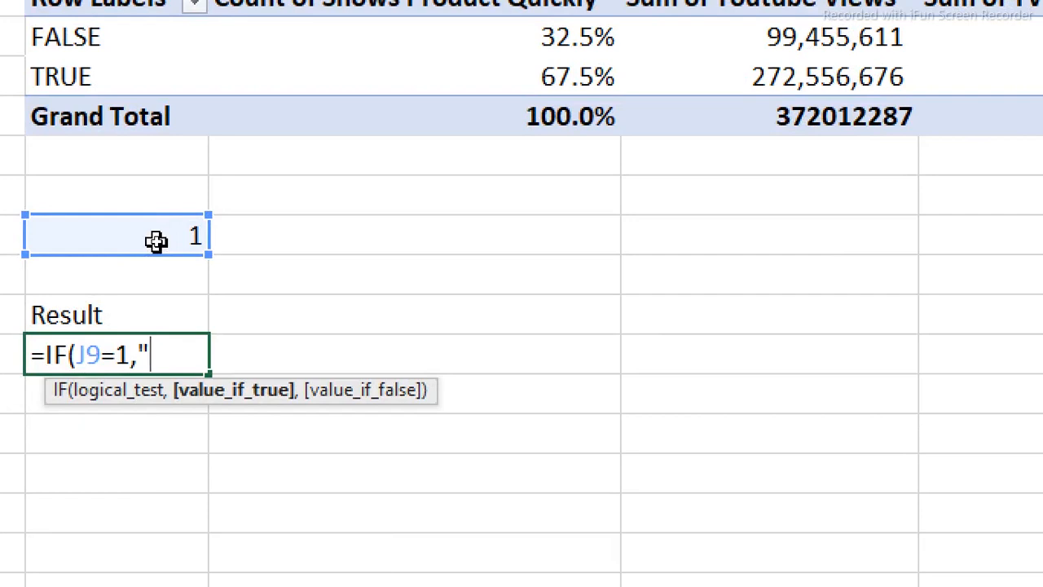
text("No")
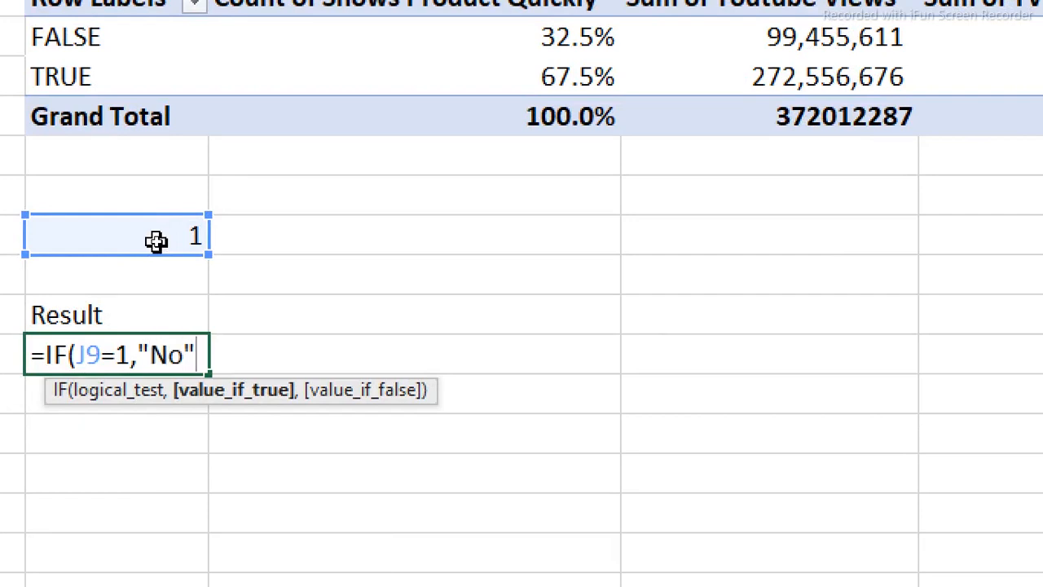
text(,)
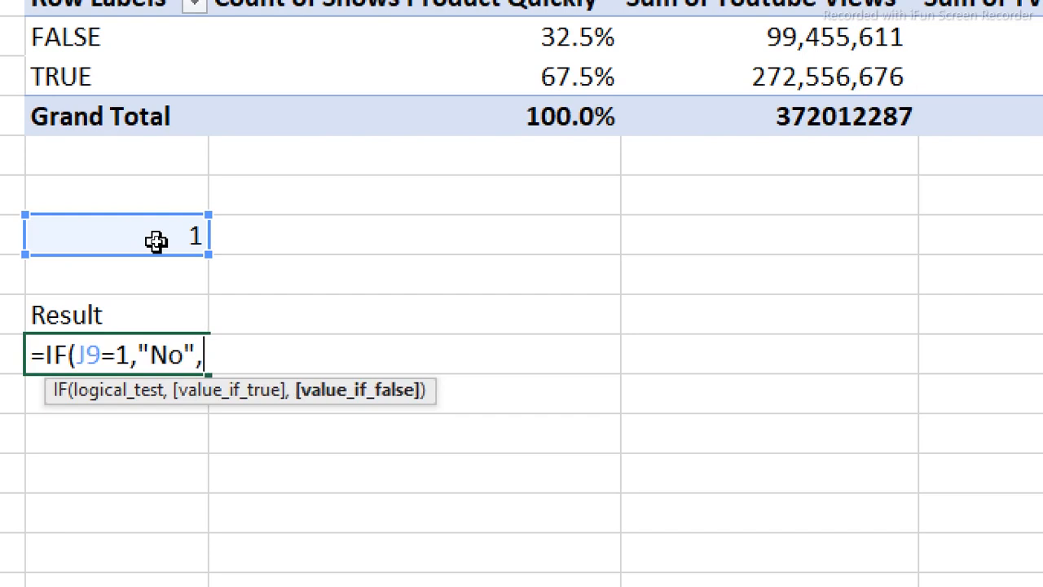
text("Yes"))
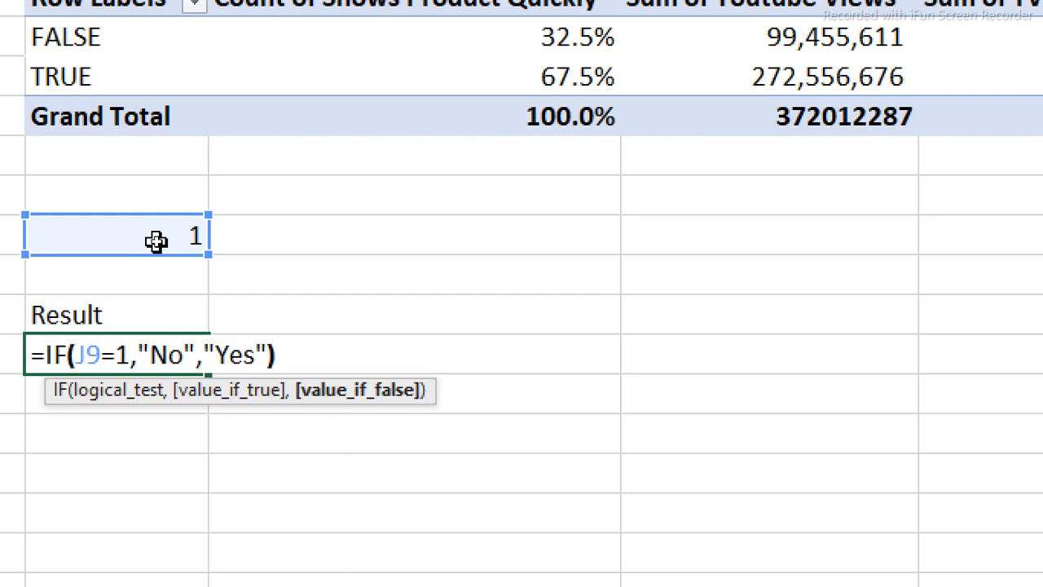
key(Return)
Set the linked cell J9 to 2 to test the Result formula.
click(157, 240)
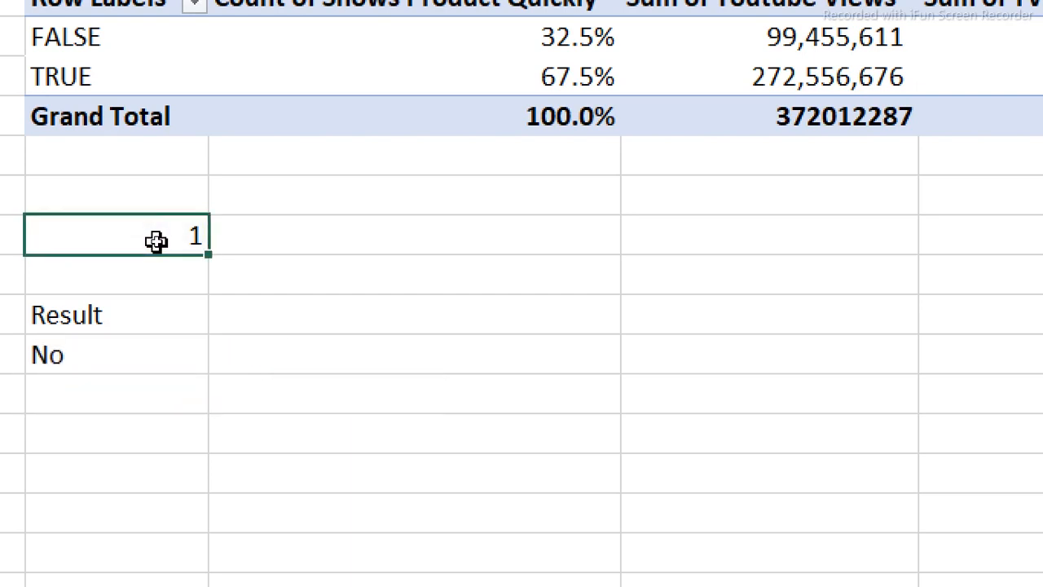
text(2)
click(278, 364)
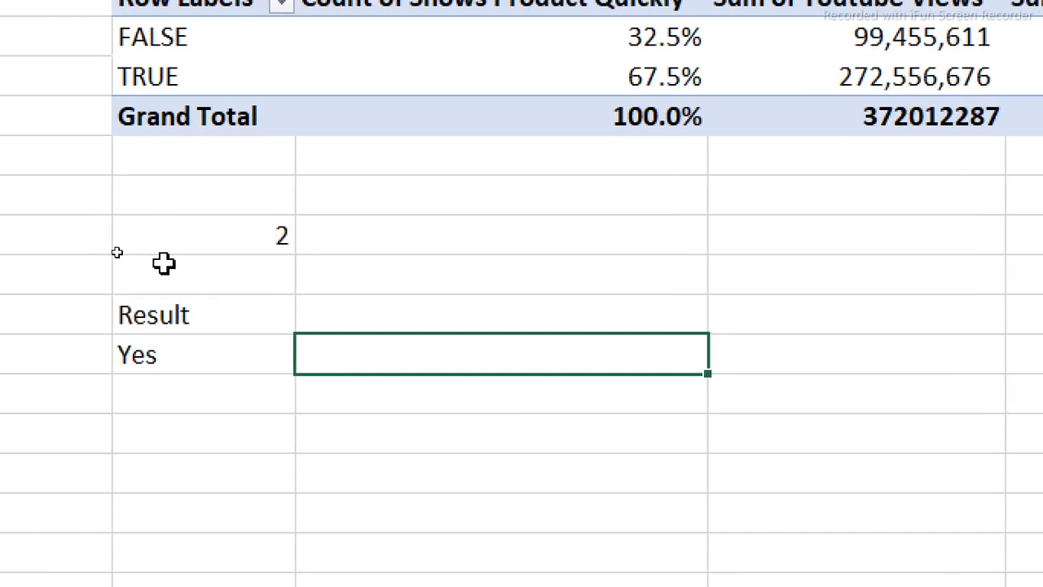
Enter the label Selected in cell J13.
click(157, 404)
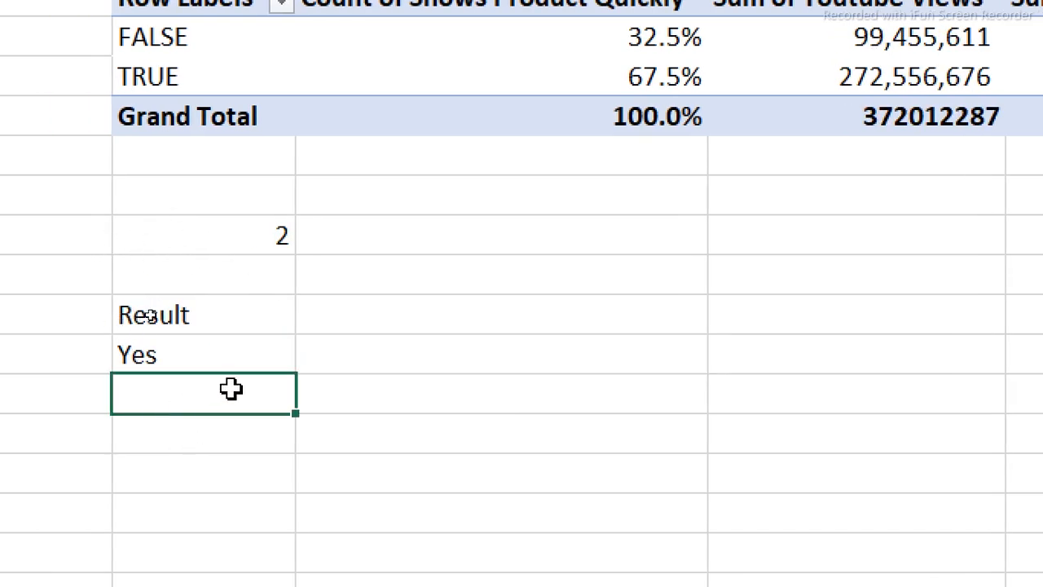
text(Selec)
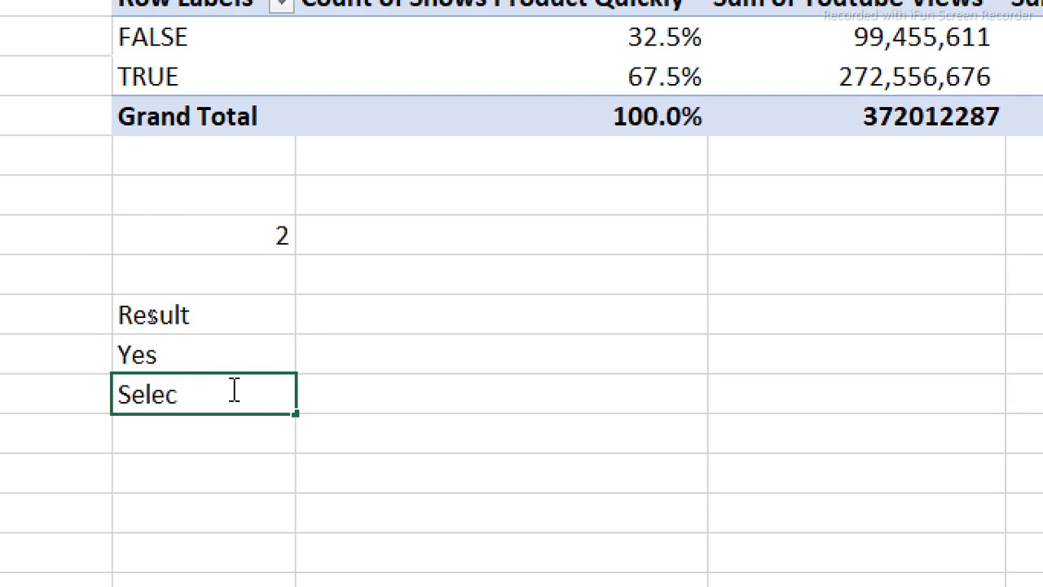
text(ted)
key(Return)
Enter the formula =IF(J9=1,J4,J5) in cell J14 to return the matching pivot row label.
text(=)
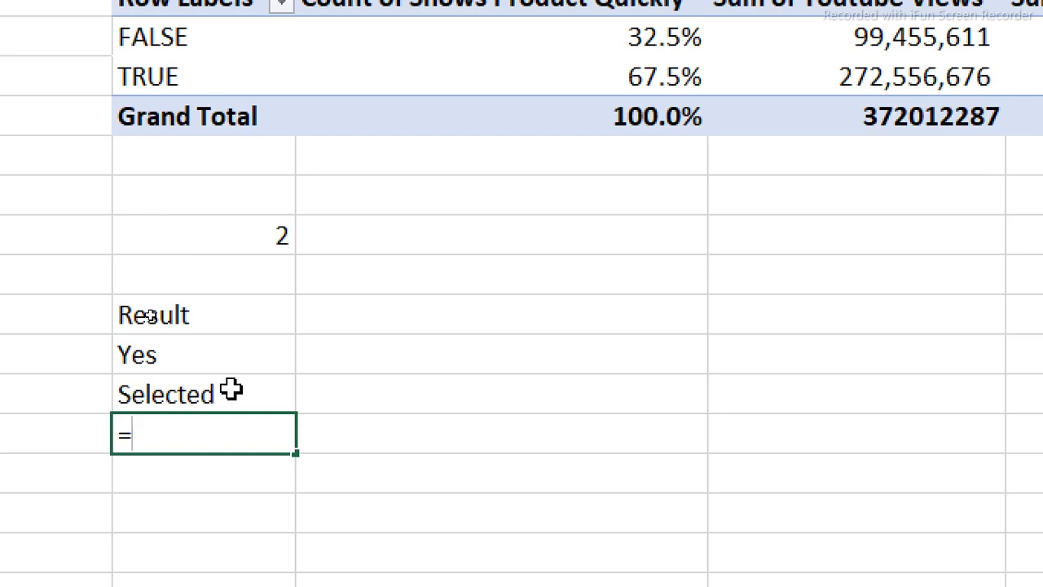
text(if)
key(Tab)
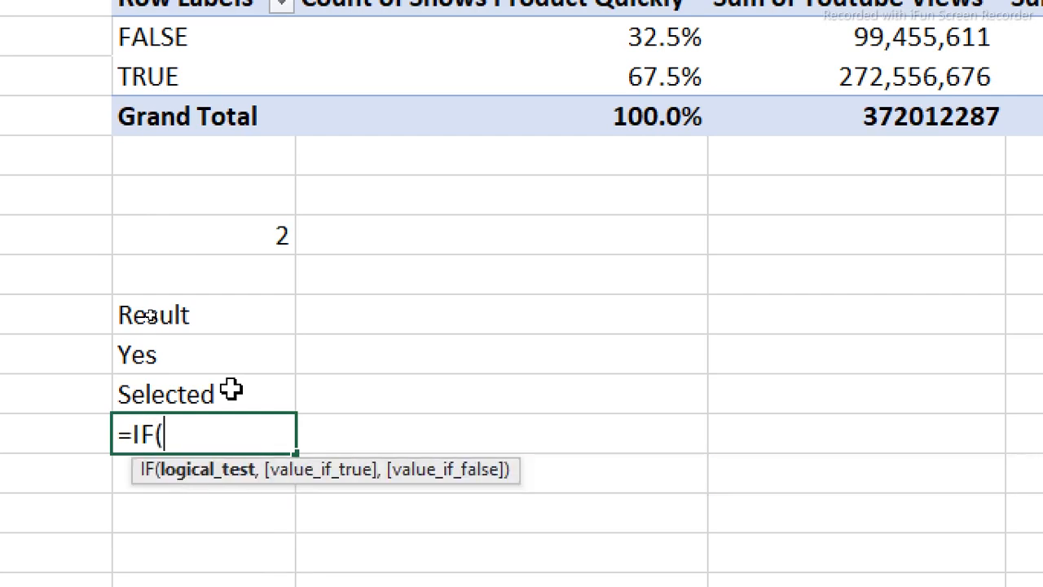
click(264, 236)
text(=1)
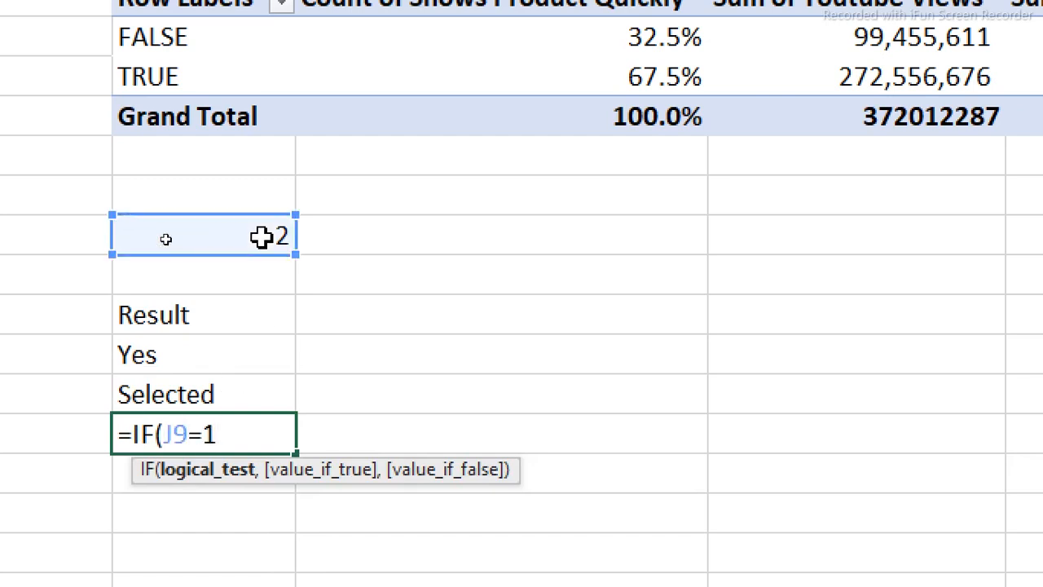
text(,)
scroll(178, 86, up, 1)
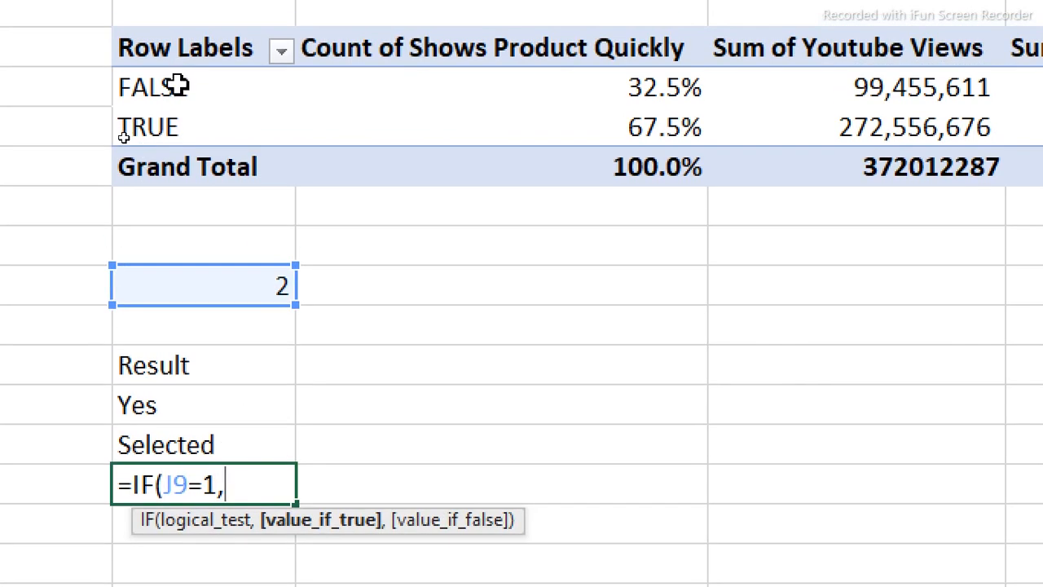
click(178, 85)
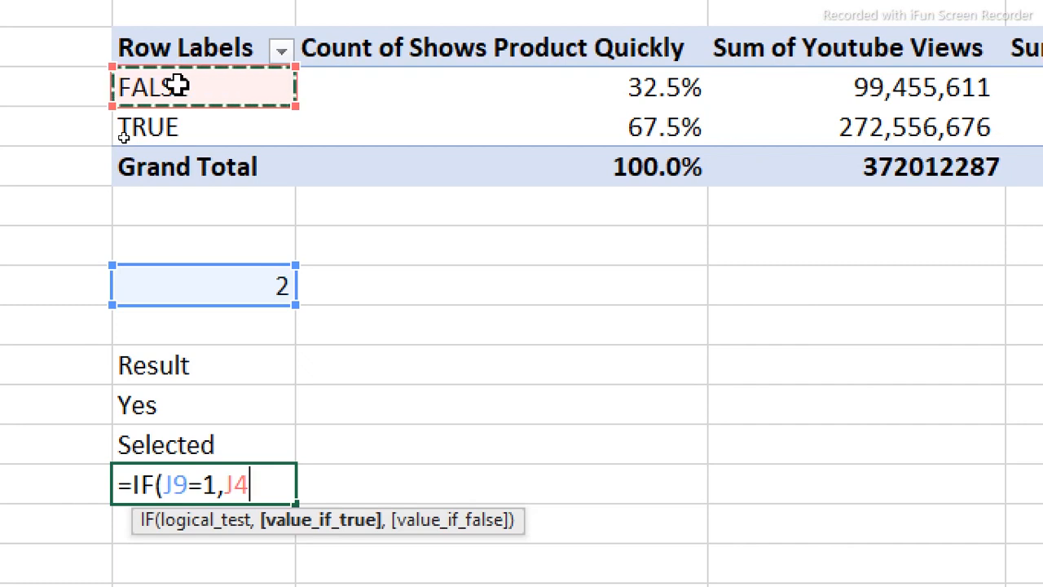
text(,)
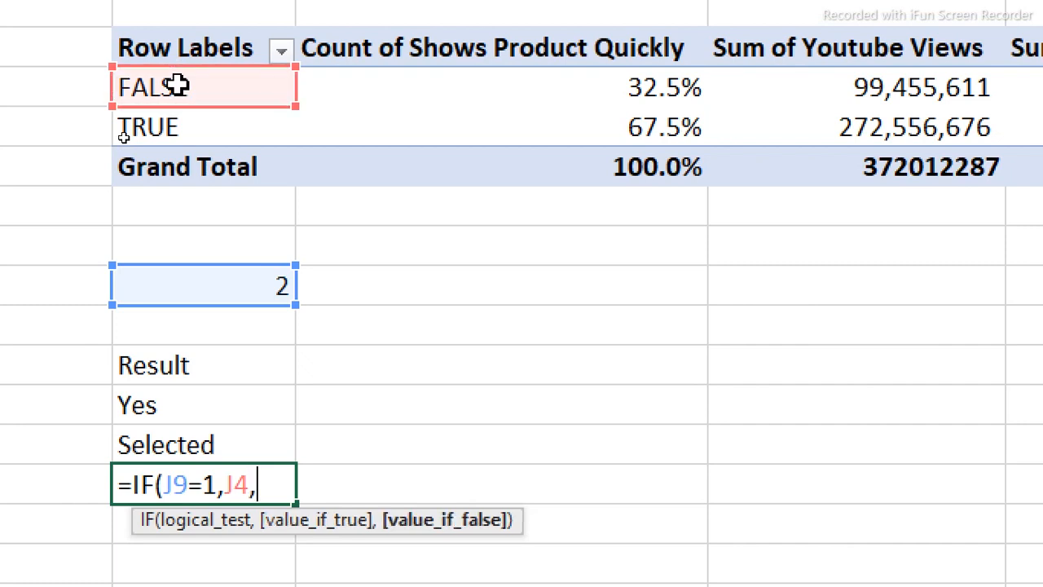
click(172, 133)
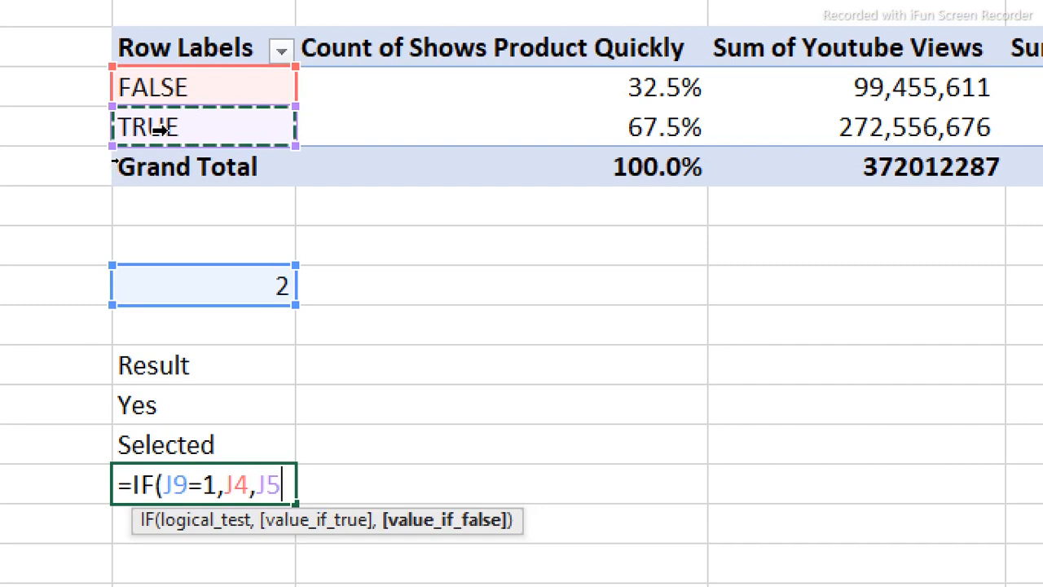
text())
key(Return)
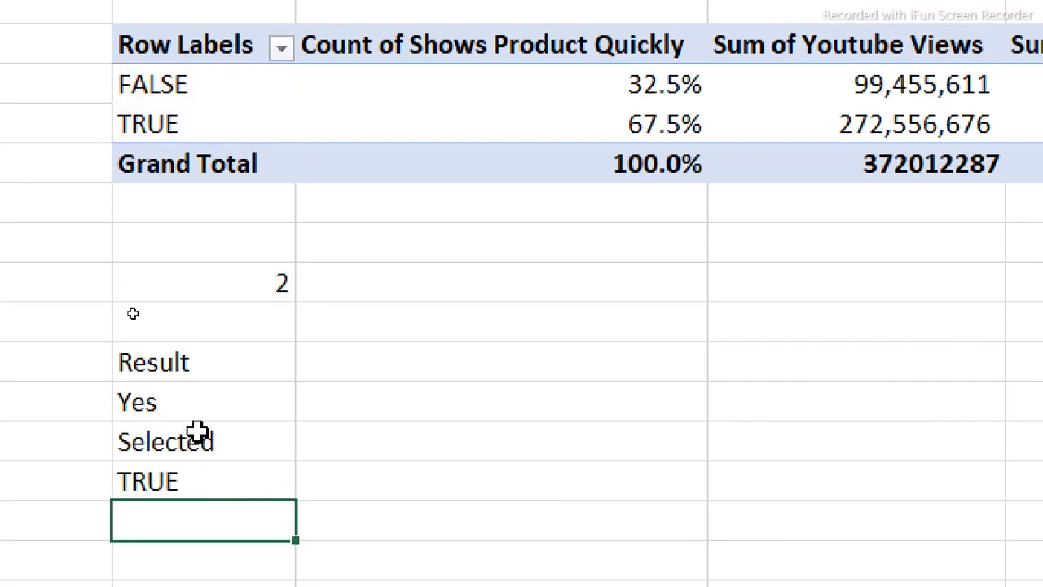
click(169, 481)
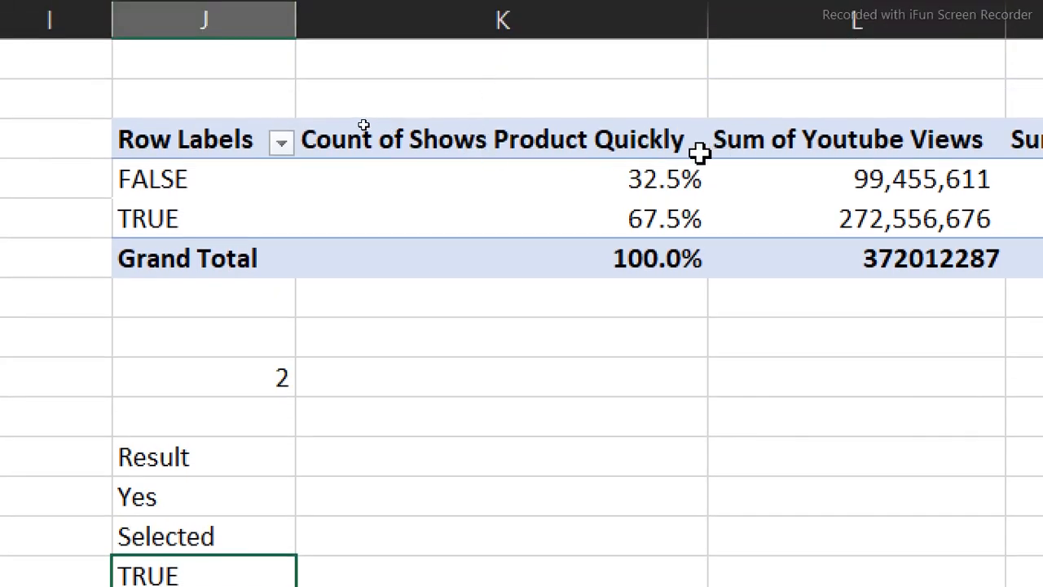
Rename the pivot table's Count of Shows Product Quickly field to Ad frequency.
double_click(635, 140)
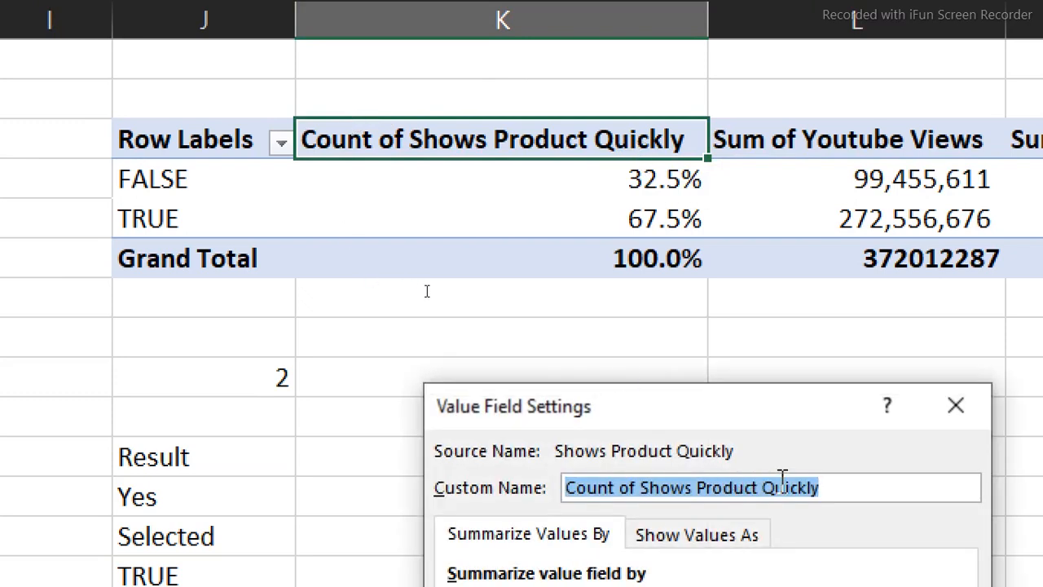
text(Ad frequency)
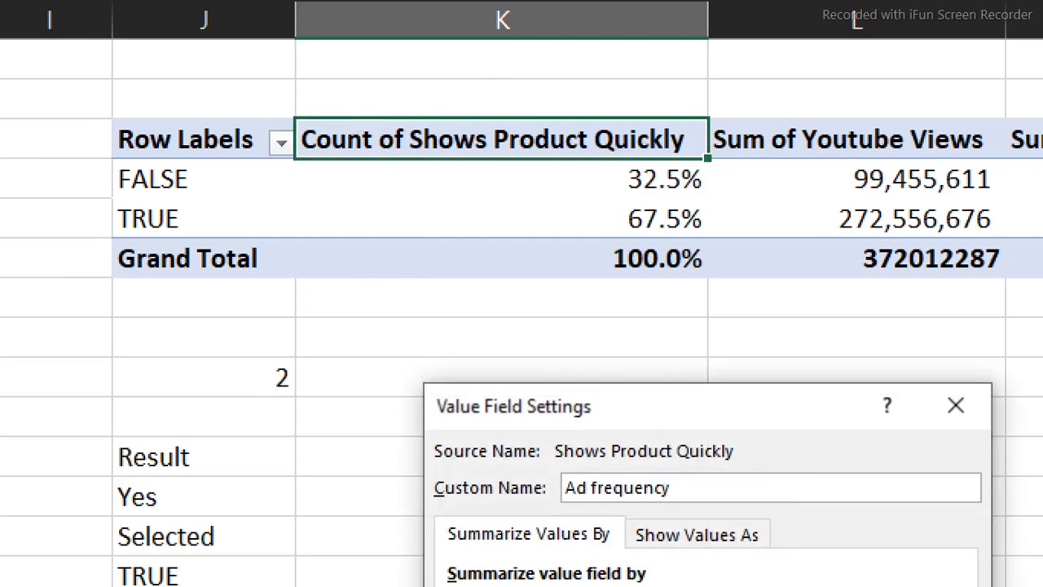
key(Return)
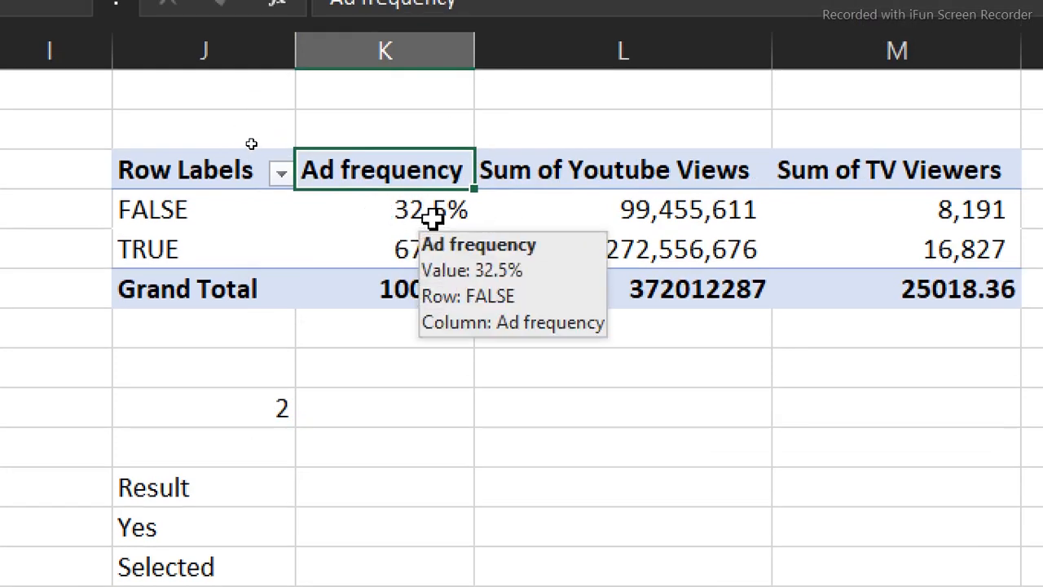
Replace "sum of" with nothing in the Youtube Views and TV Viewers pivot headers.
drag(578, 170, 883, 174)
key(ctrl+h)
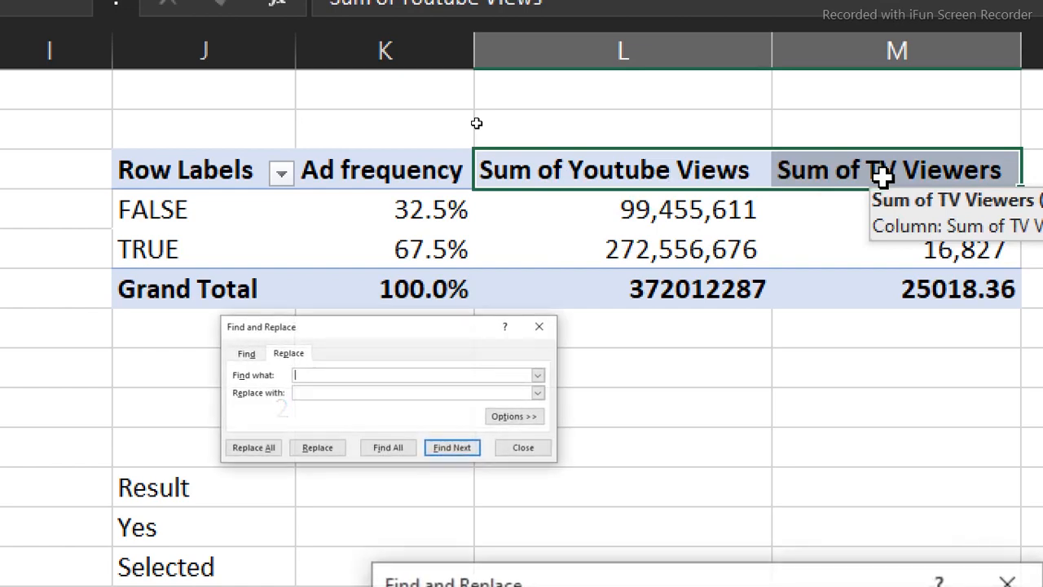
text(sum of)
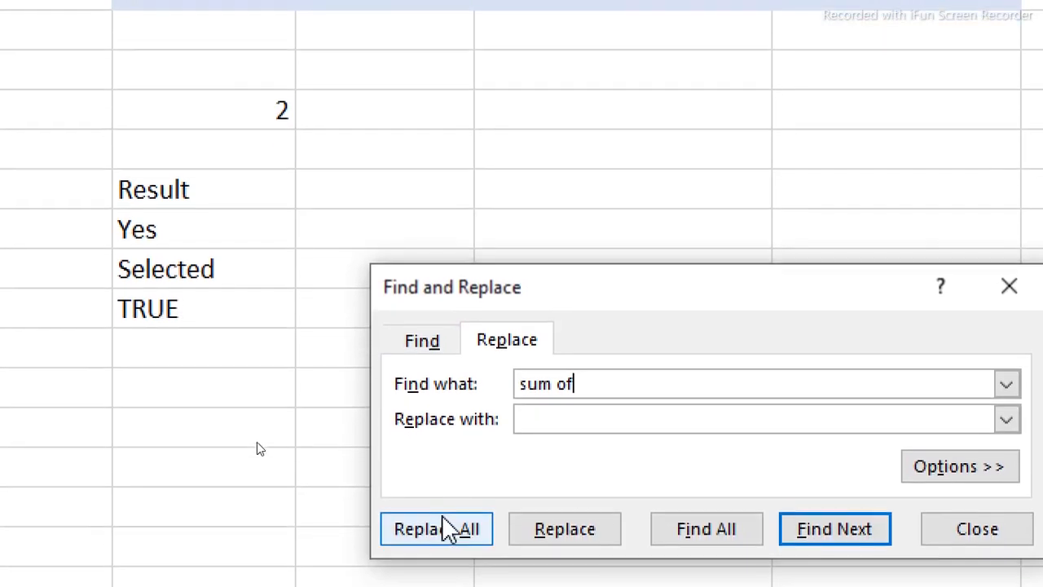
click(447, 528)
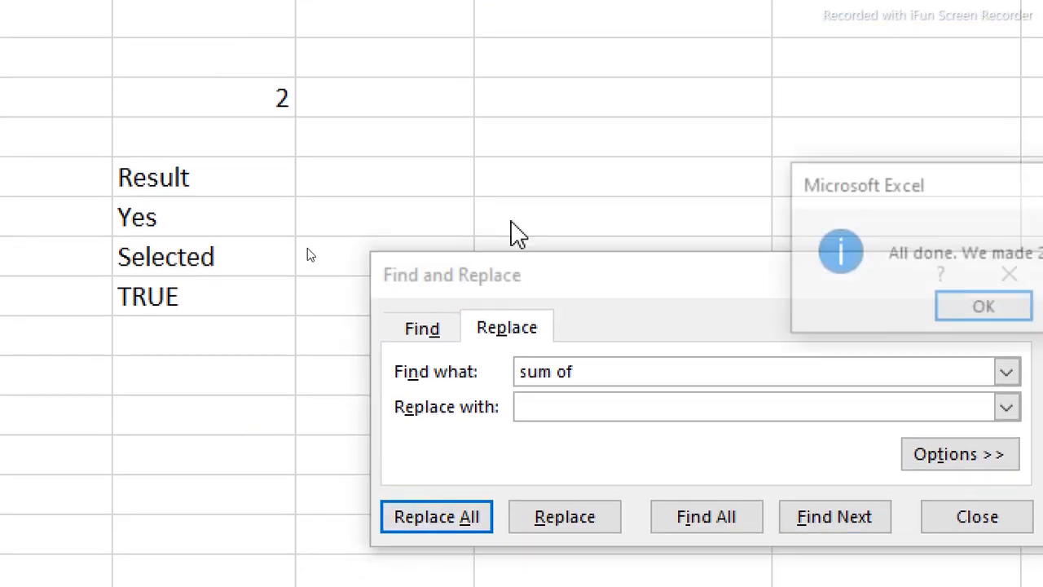
click(912, 363)
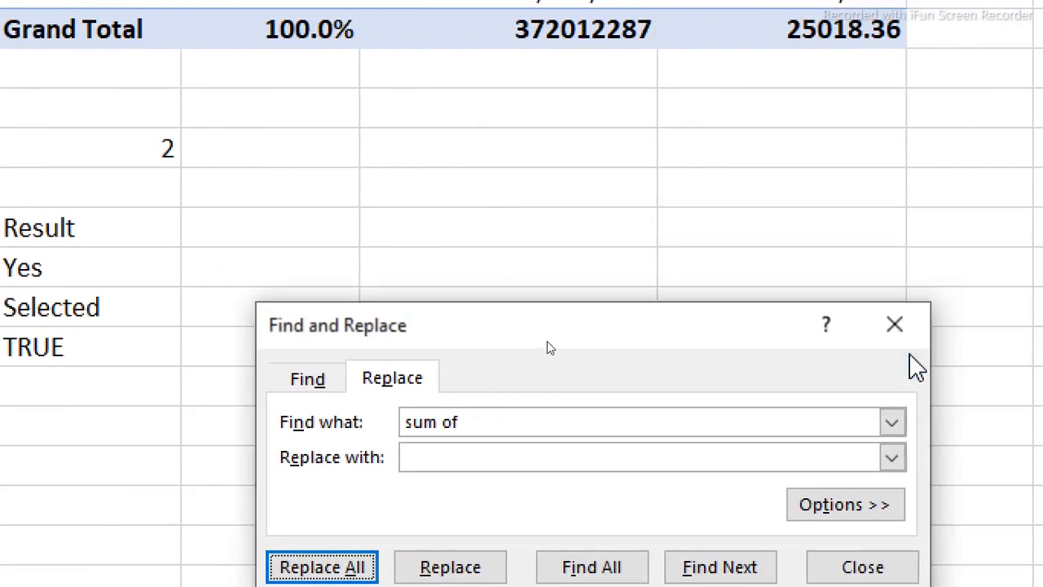
click(897, 320)
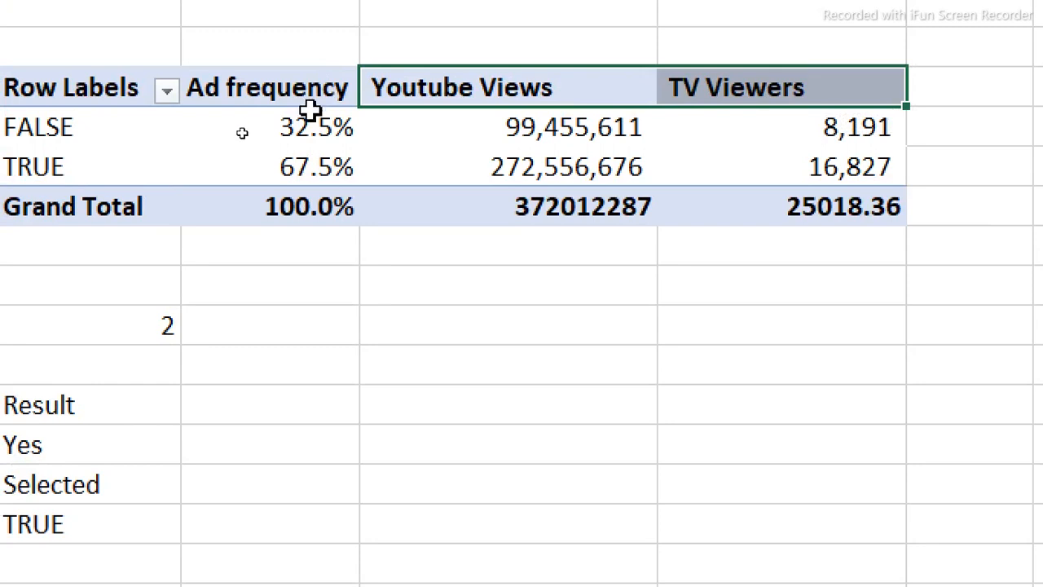
Copy the Ad frequency, Youtube Views and TV Viewers headers into the Result row, starting at cell K11.
click(281, 91)
shift+click(715, 70)
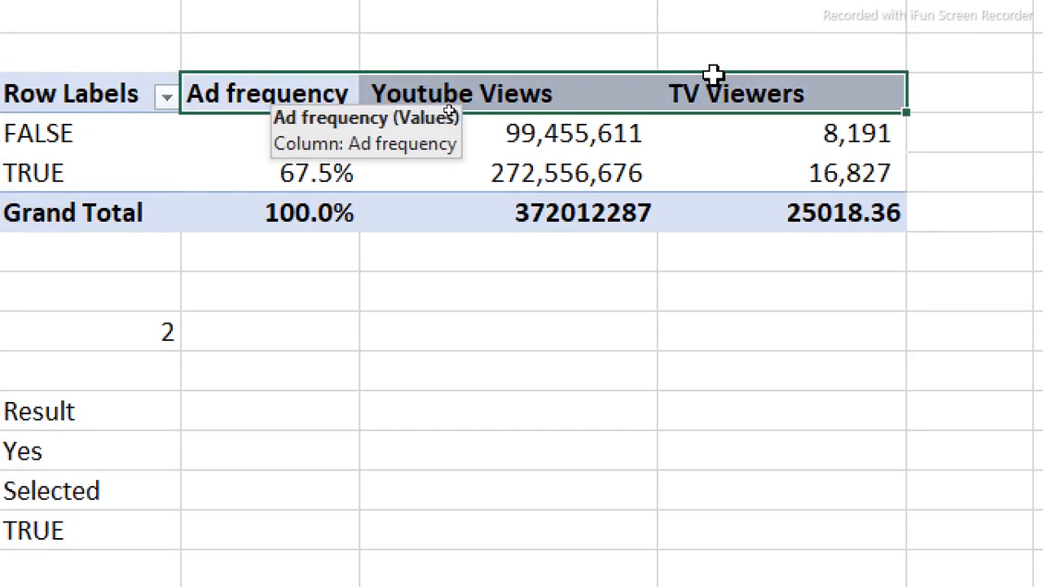
key(ctrl+c)
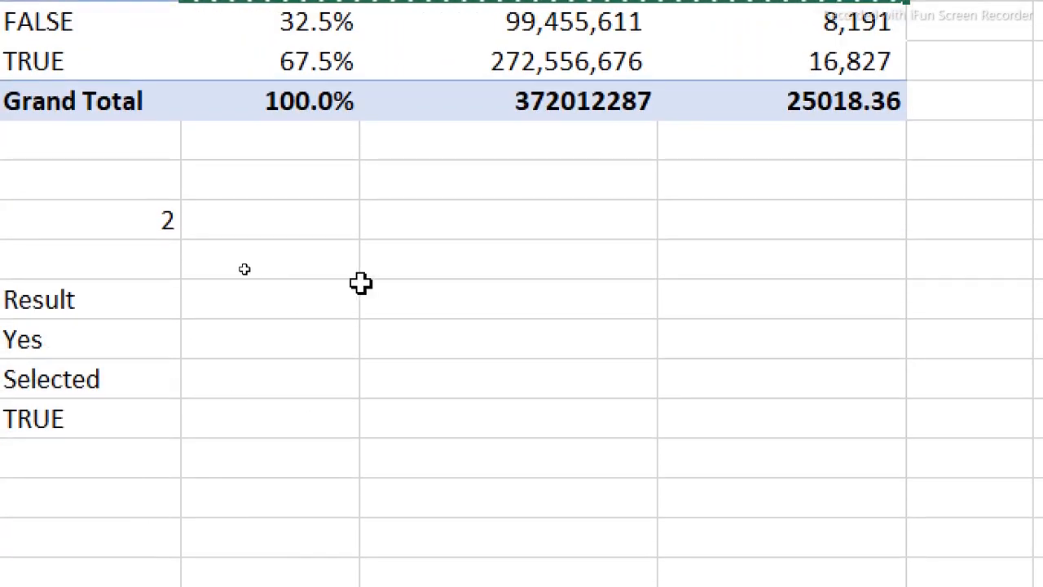
click(388, 293)
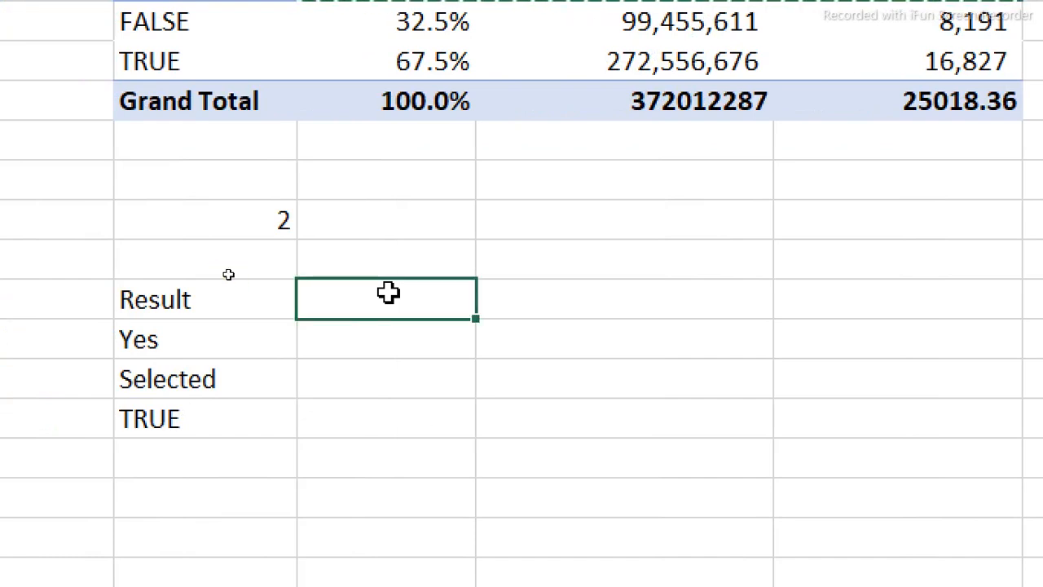
key(ctrl+v)
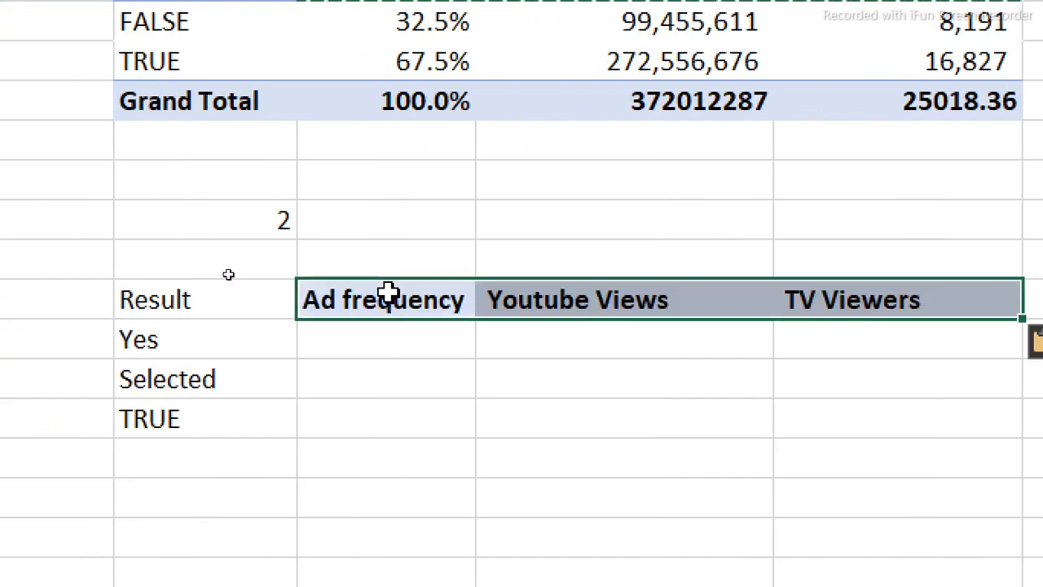
Enter the formula =IF(J9=1,K4,K5) in cell K12, under the Ad frequency header of the Result row.
click(388, 344)
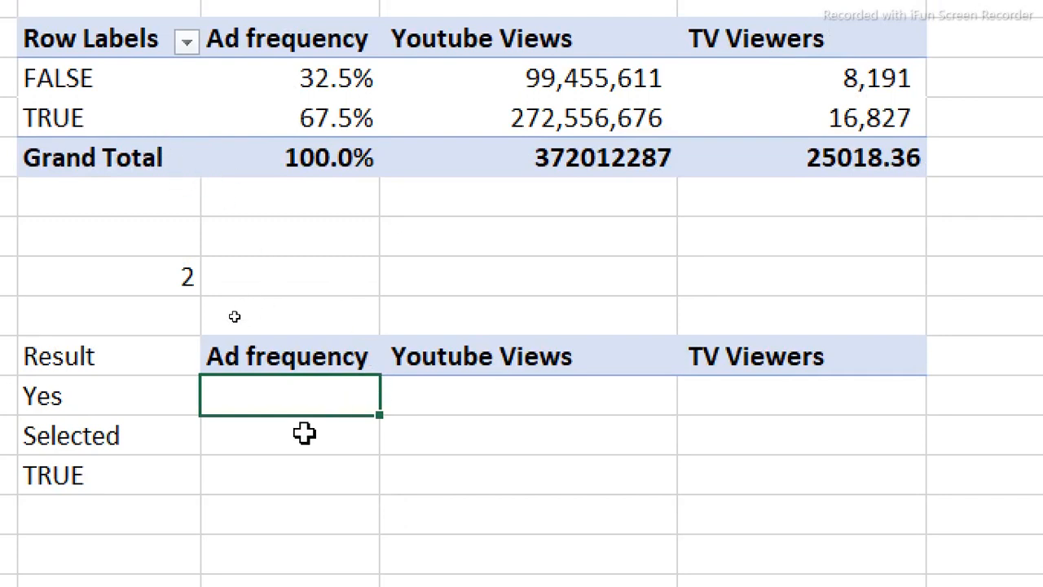
text(=if)
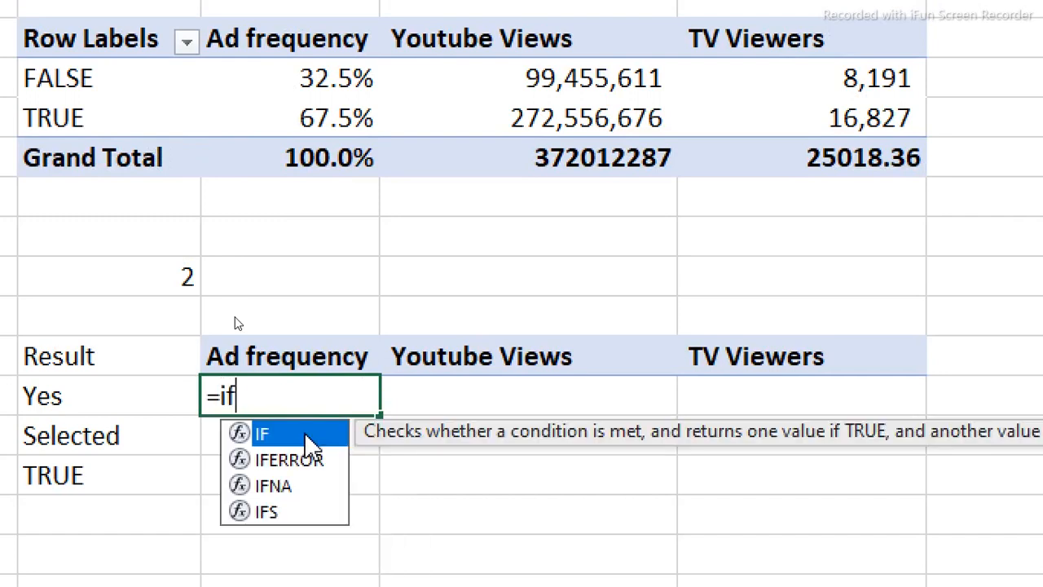
key(Tab)
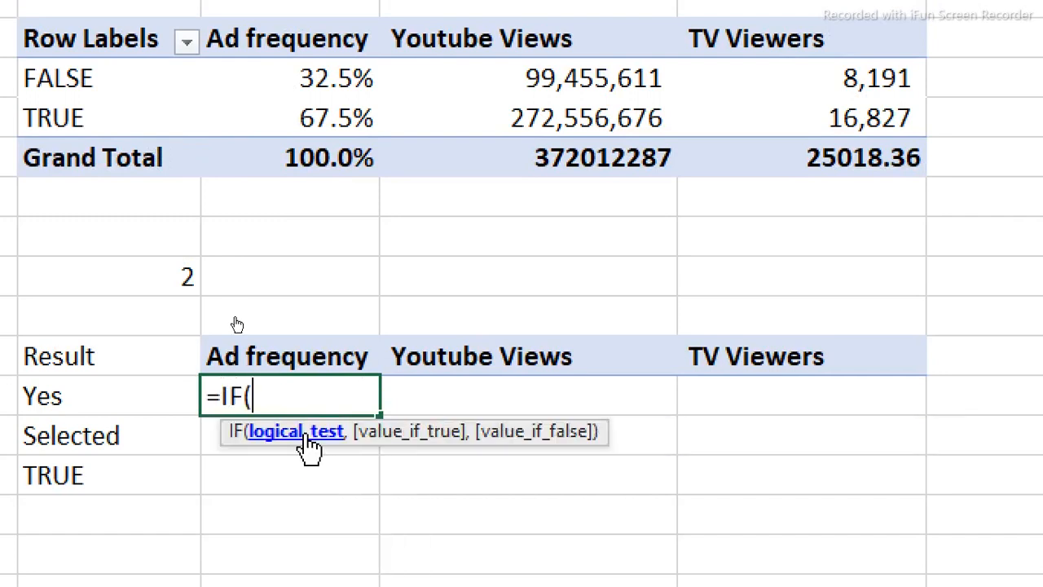
click(177, 282)
text(=)
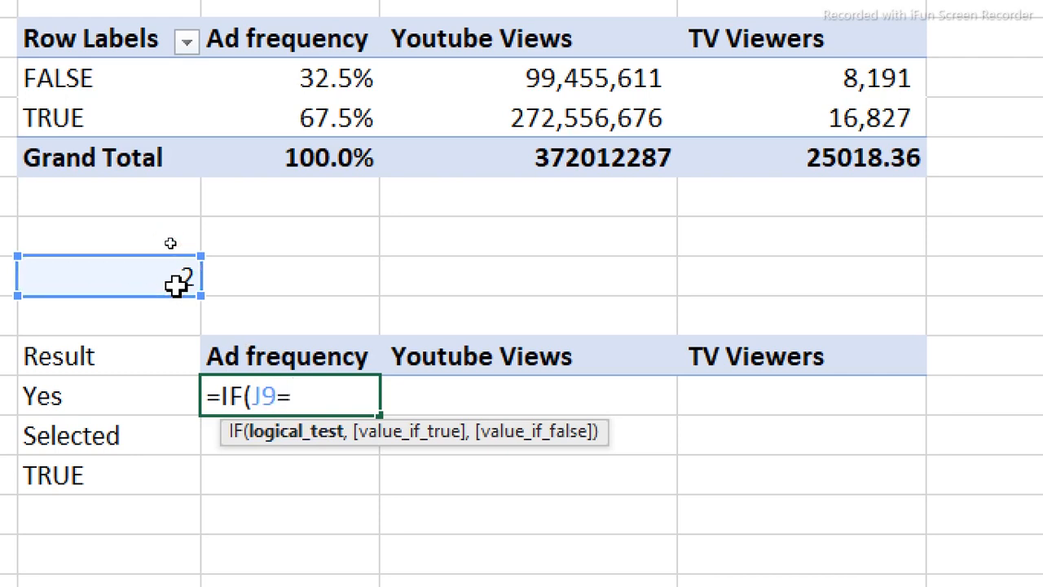
text(1,)
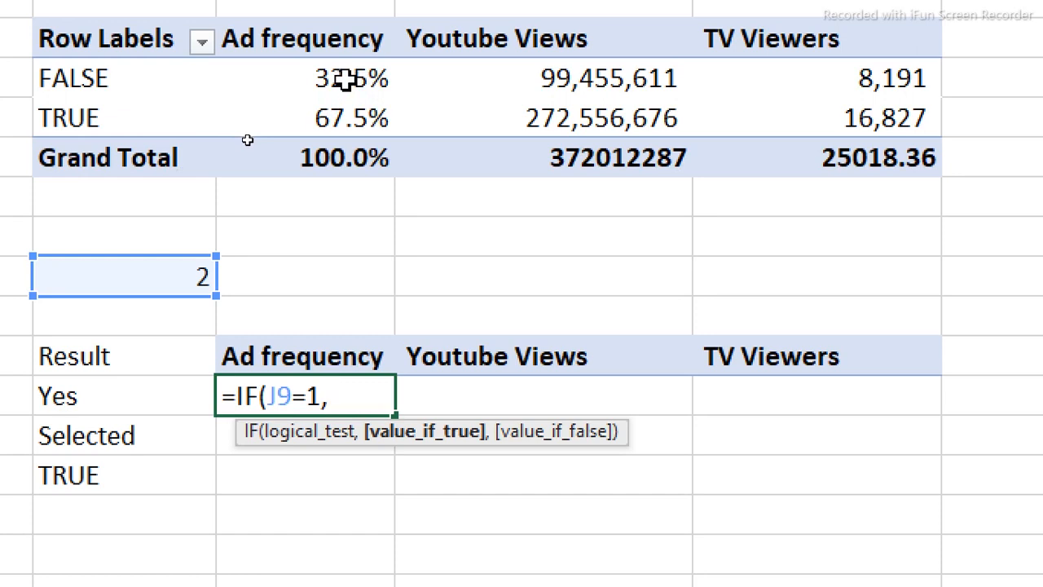
click(349, 77)
text(,)
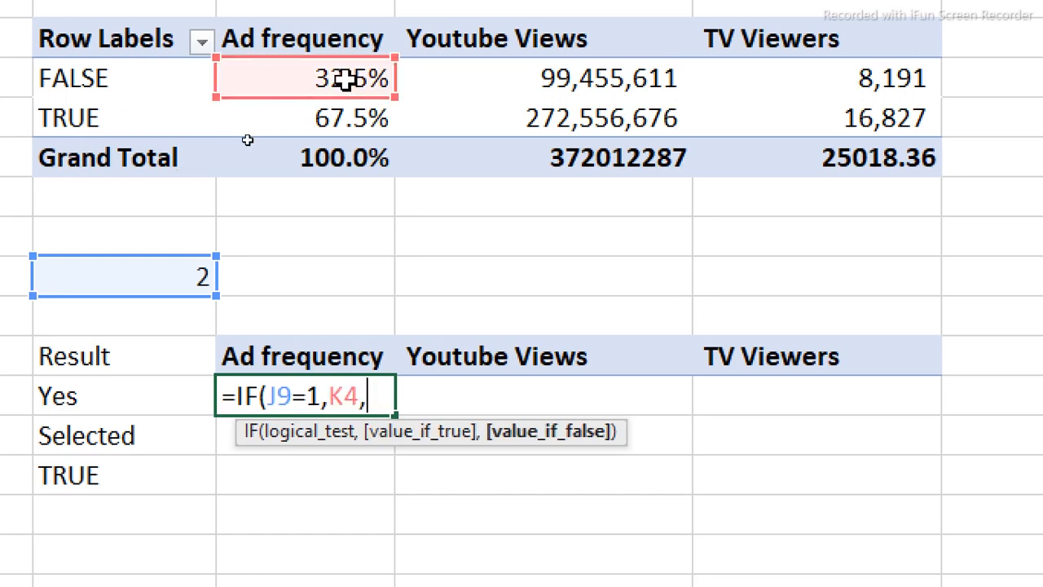
click(349, 116)
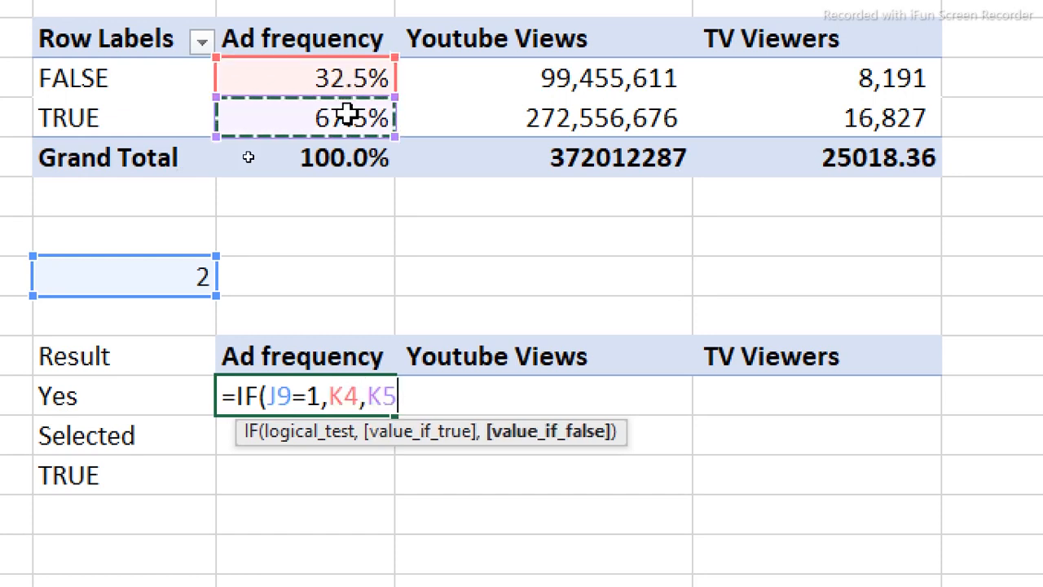
text())
key(Return)
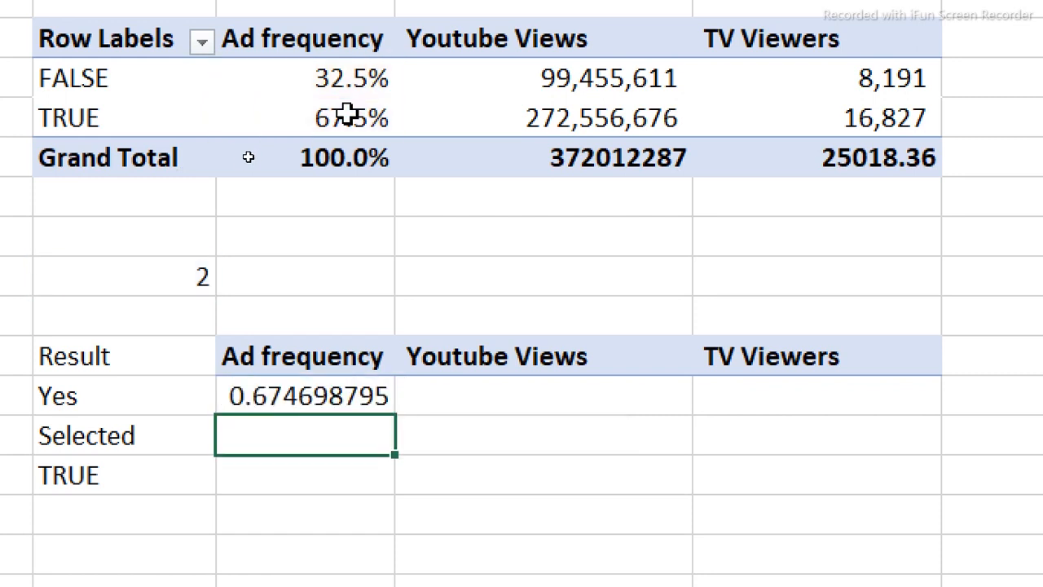
Format the Ad frequency result in cell K12 as a percentage with 1 decimal place.
click(337, 396)
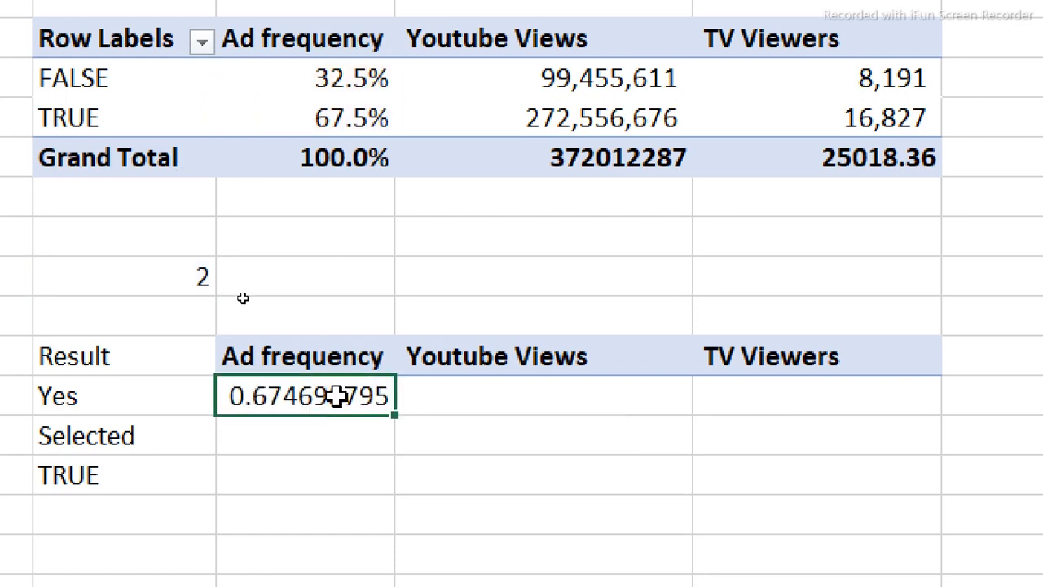
key(ctrl+1)
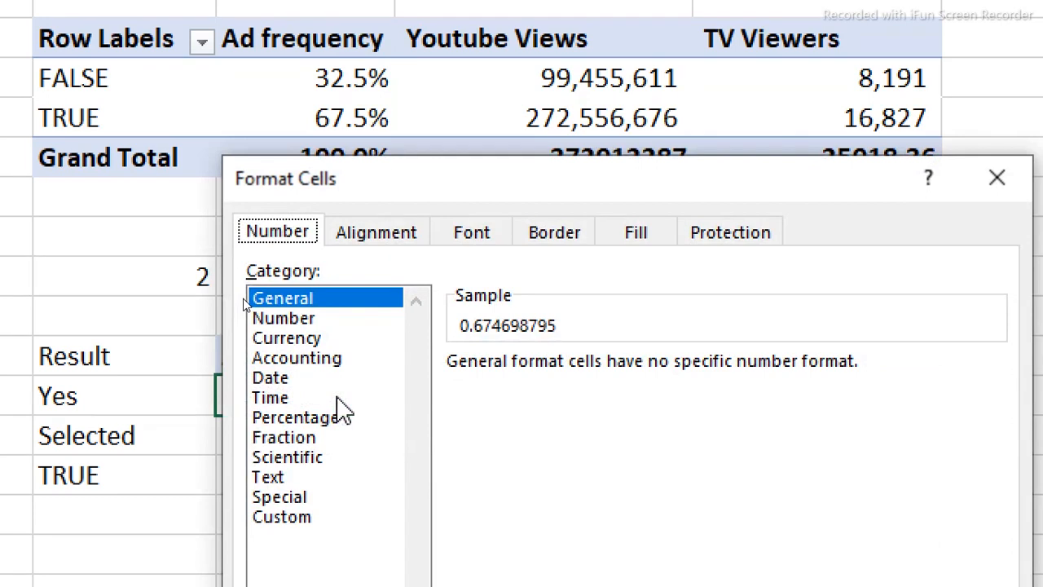
click(295, 417)
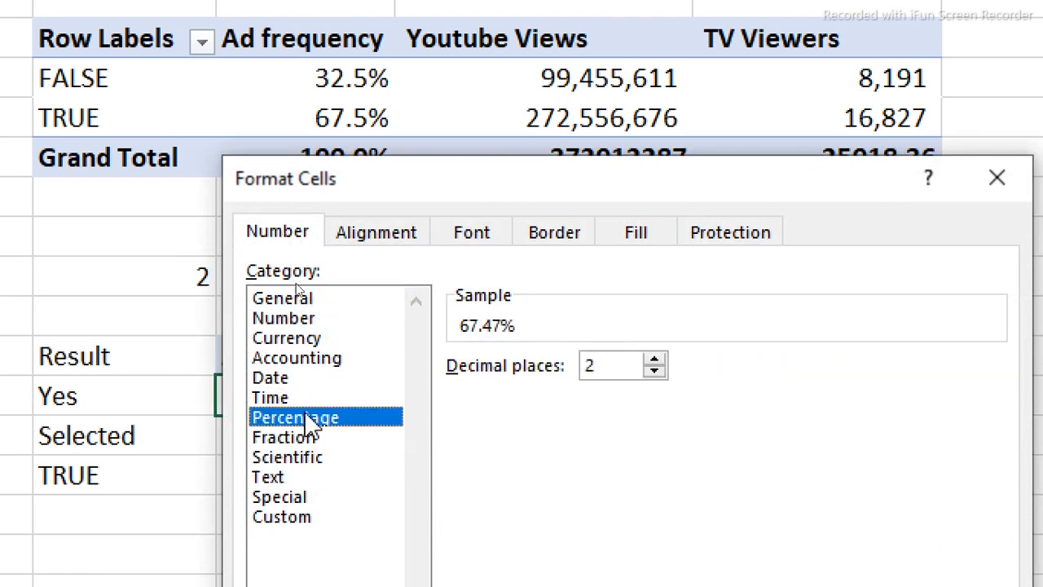
click(654, 371)
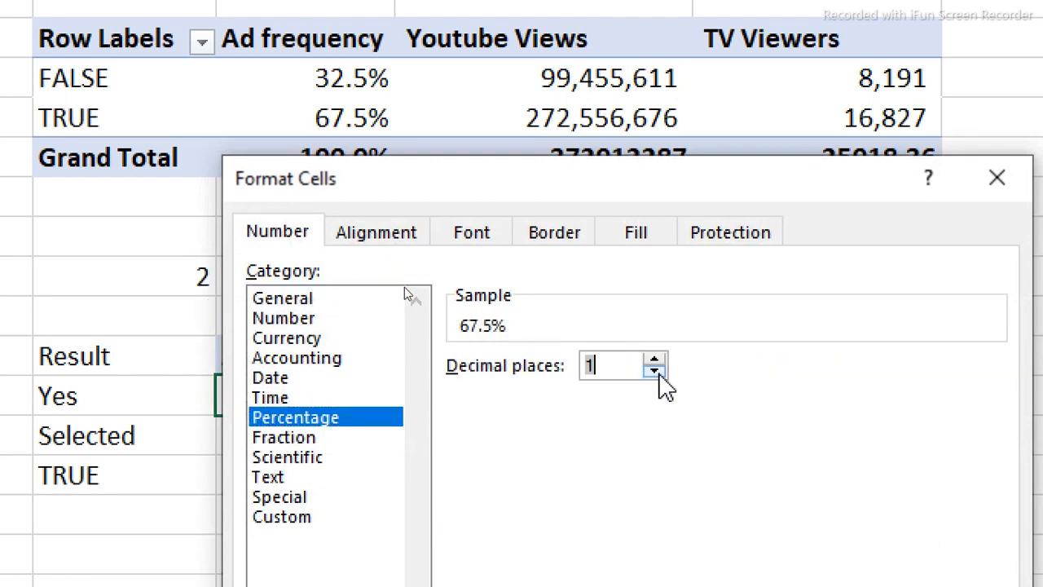
key(Return)
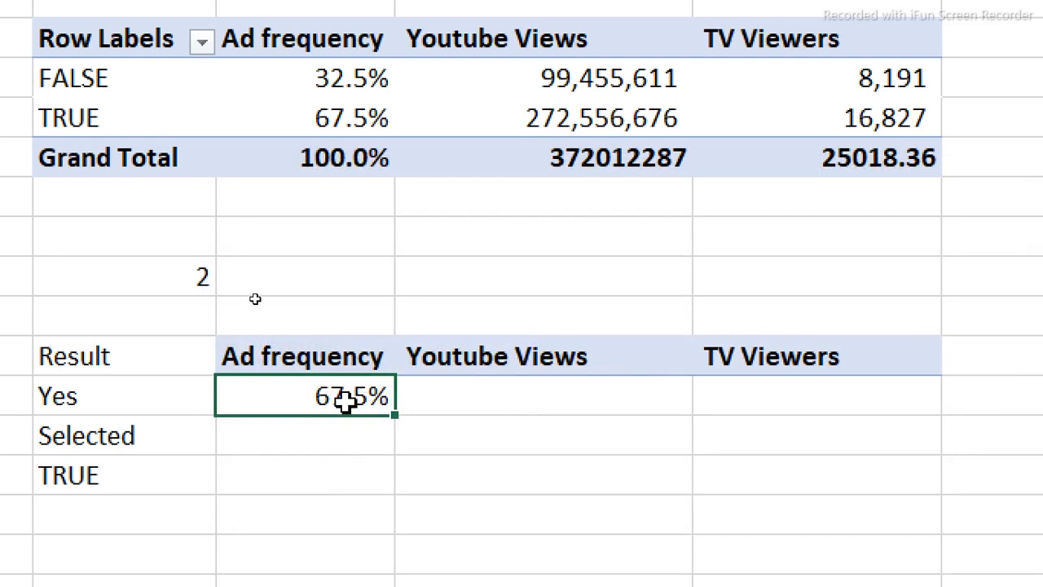
Copy the formula text of cell K12 unchanged into the Youtube Views and TV Viewers result cells, L12 and M12.
mouse_move(353, 118)
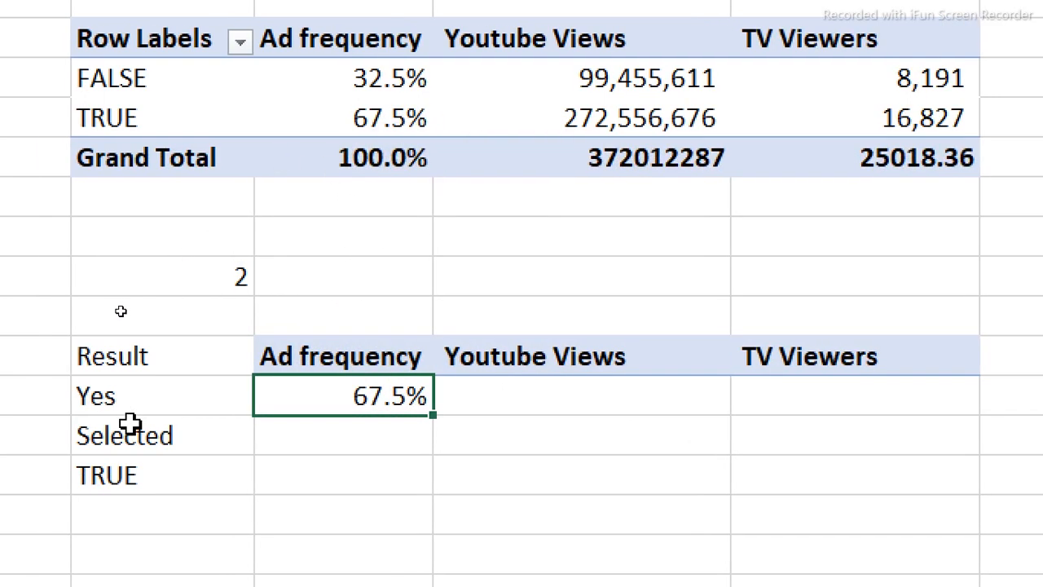
click(97, 400)
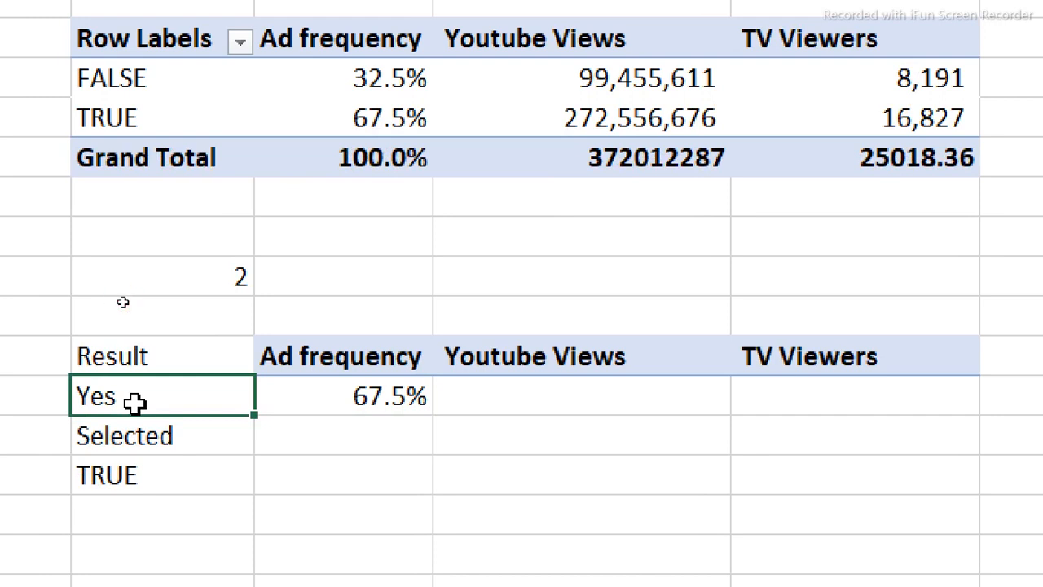
click(320, 398)
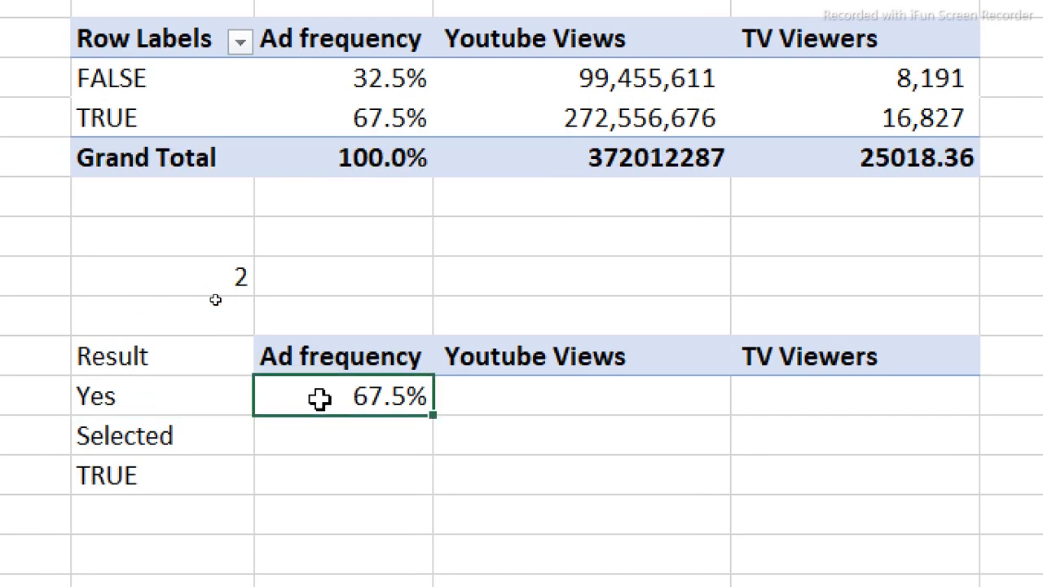
double_click(320, 398)
drag(438, 393, 193, 386)
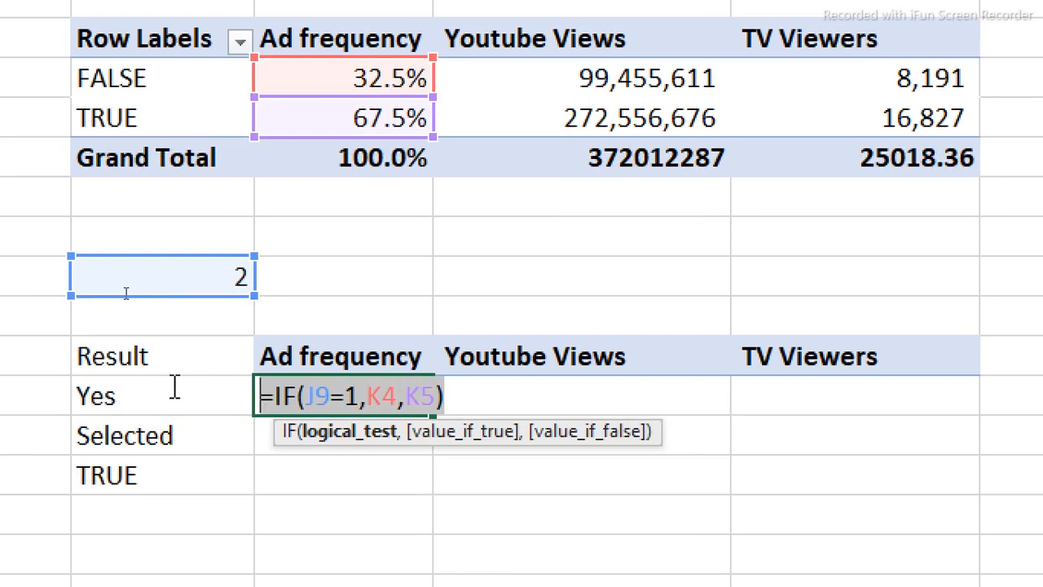
key(Escape)
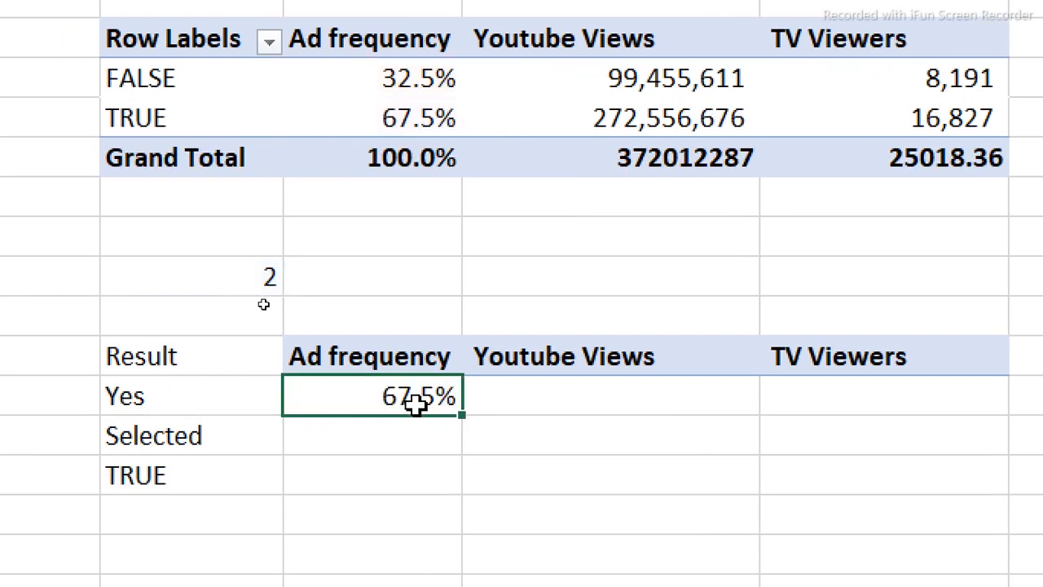
click(492, 395)
key(ctrl+v)
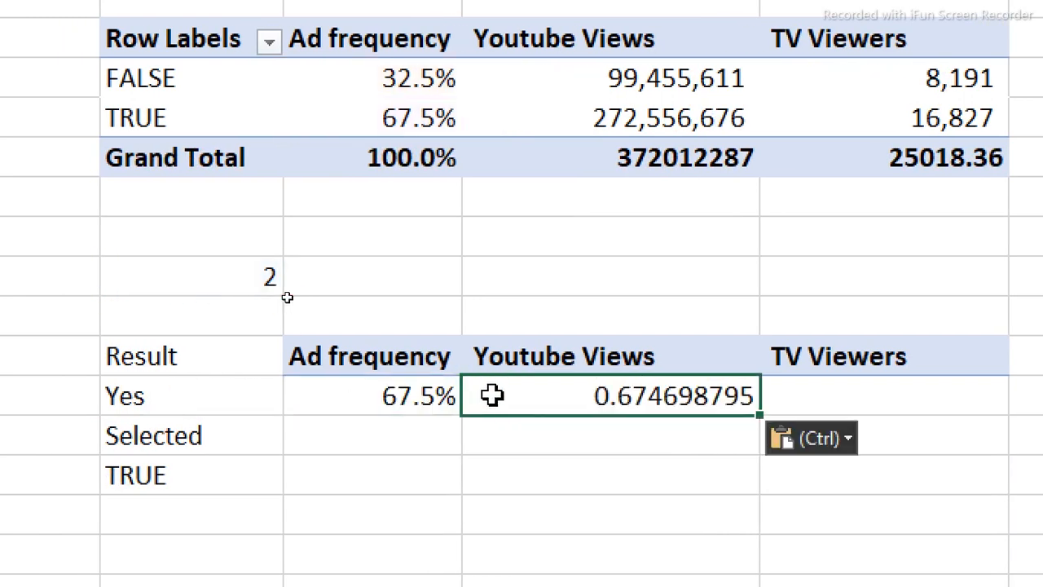
click(819, 396)
key(ctrl+v)
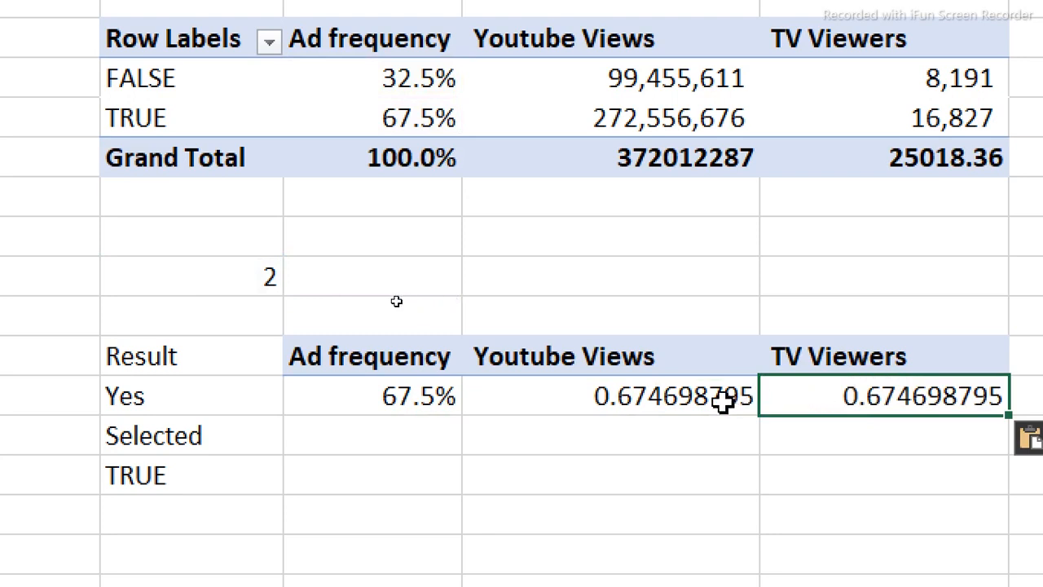
Repoint the Youtube Views result formula in cell L12 to the pivot's Youtube Views values, giving =IF(J9=1,L4,L5).
click(698, 400)
double_click(712, 399)
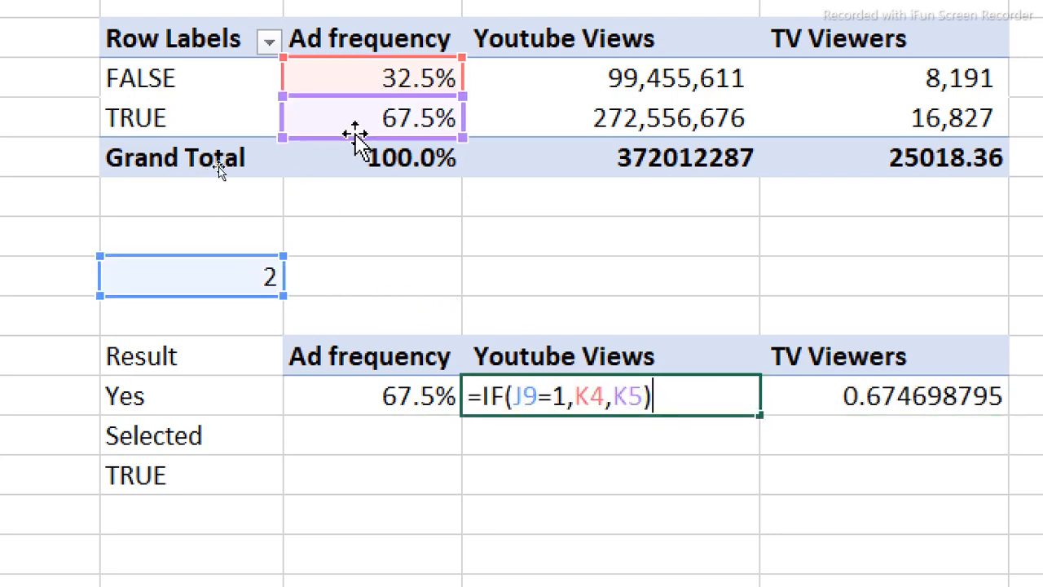
drag(399, 143, 485, 133)
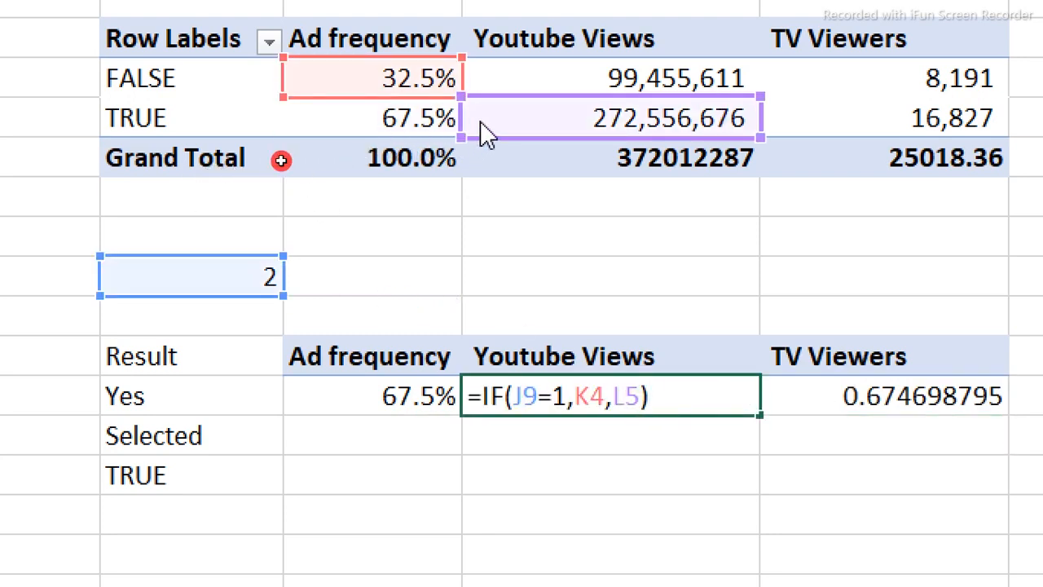
drag(405, 98, 582, 84)
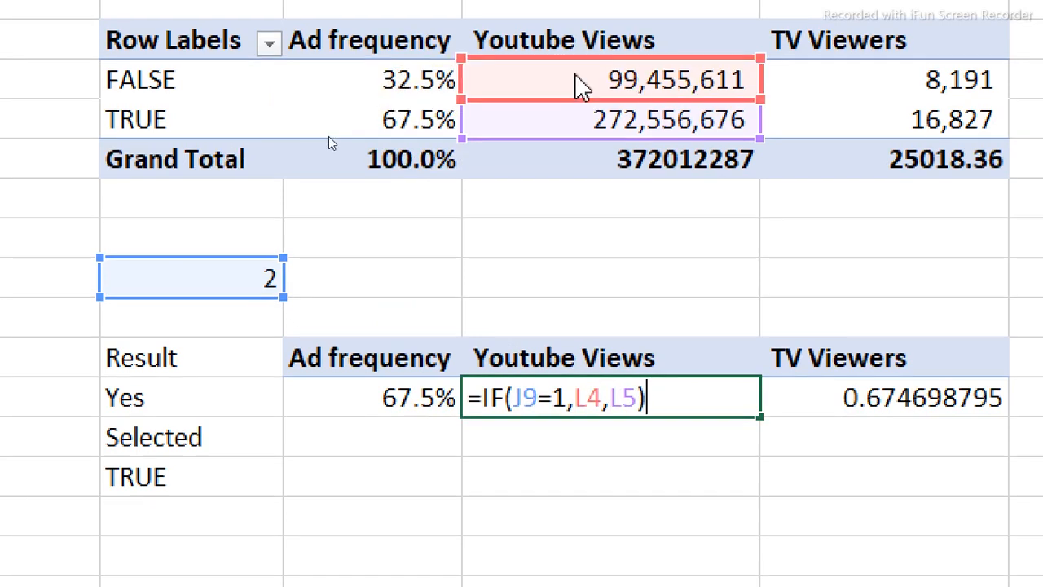
key(Return)
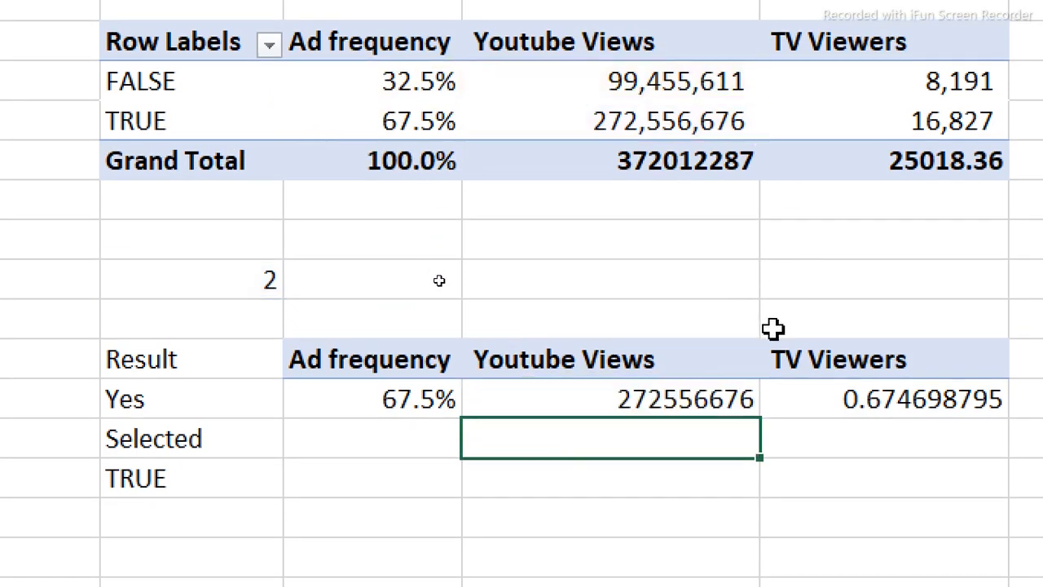
Repoint the TV Viewers result formula in cell M12 to the pivot's TV Viewers values, giving =IF(J9=1,M4,M5).
double_click(847, 399)
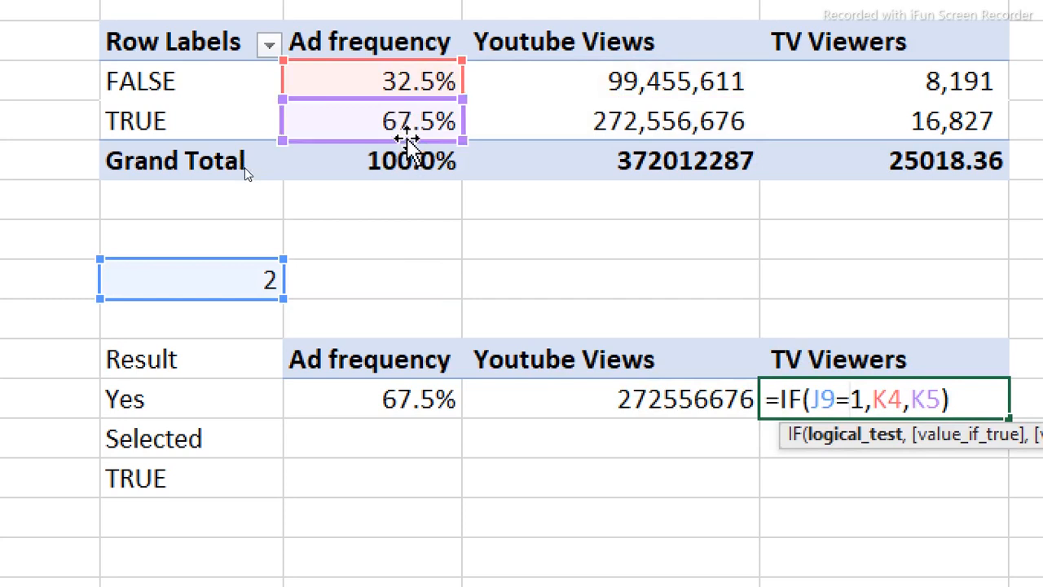
drag(403, 142, 894, 123)
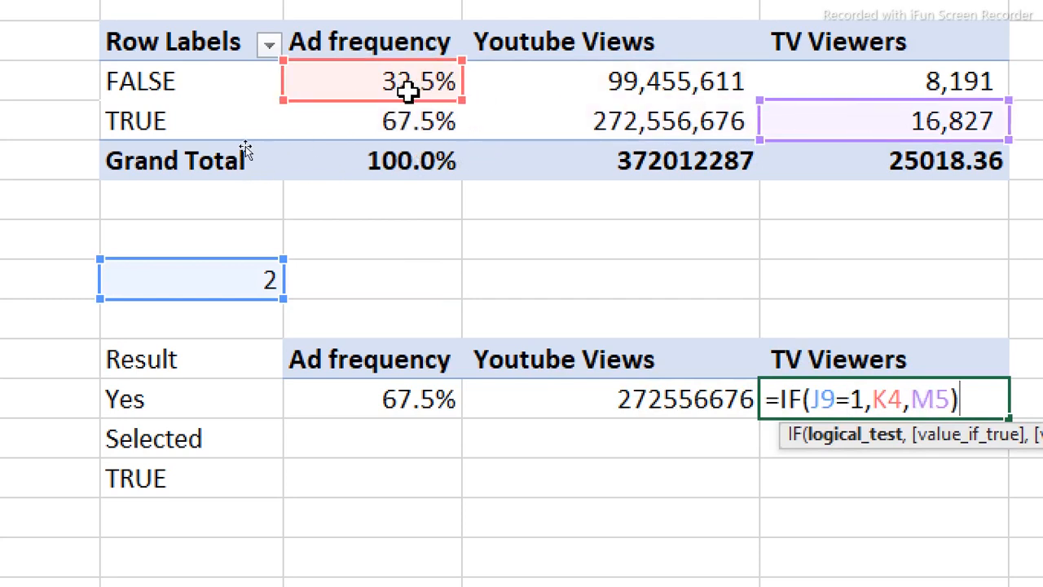
drag(410, 101, 1005, 35)
drag(936, 79, 865, 125)
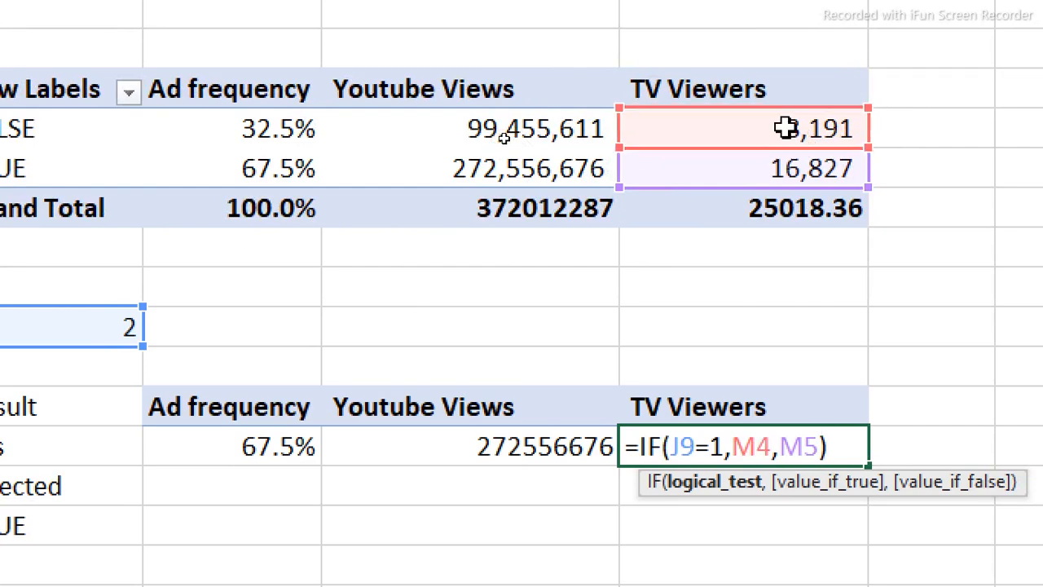
key(Return)
Format cells L12:M12 as numbers with 0 decimal places and a thousands separator.
mouse_move(785, 128)
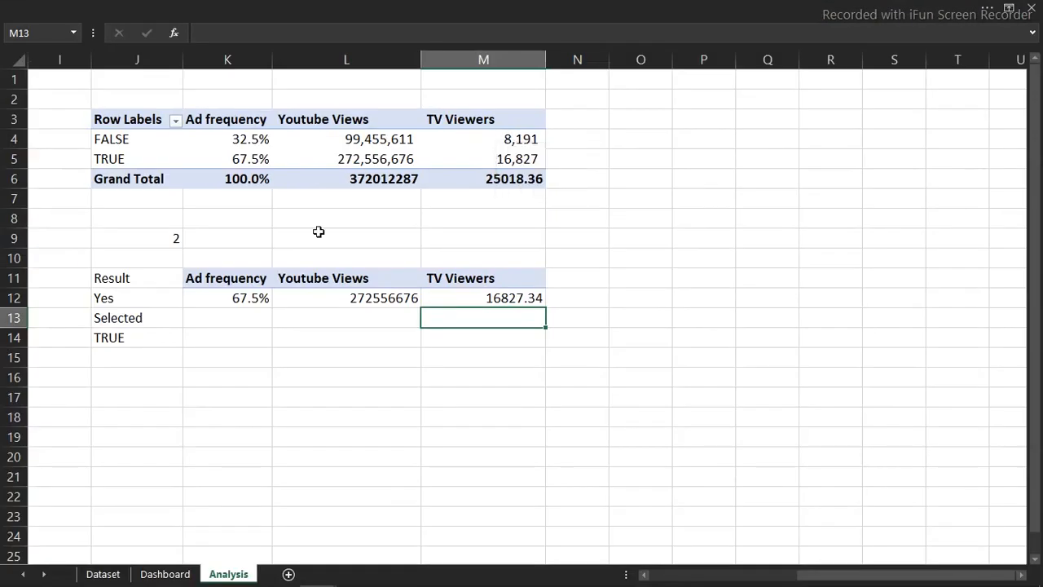
drag(338, 296, 470, 294)
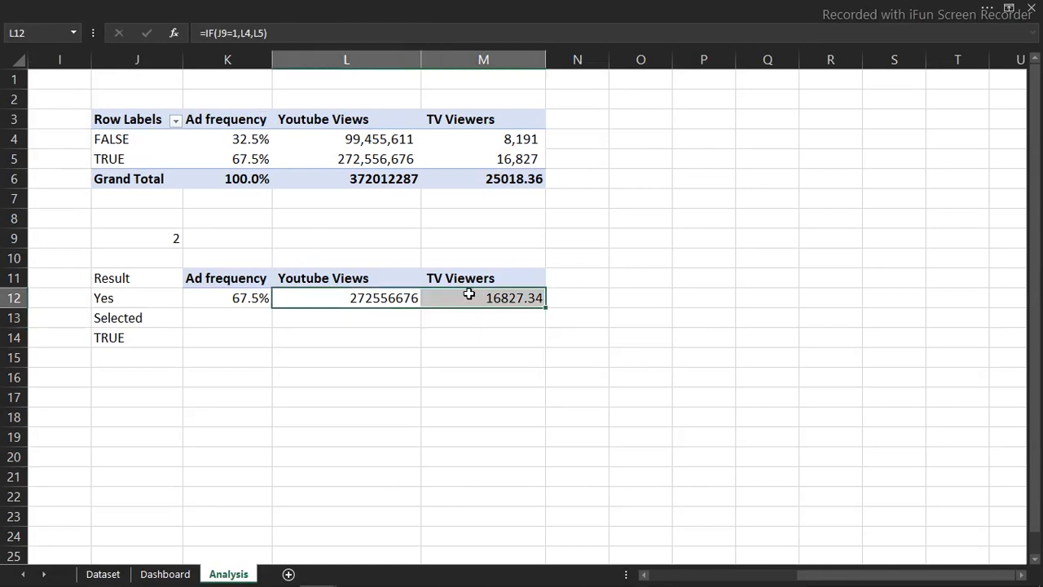
key(ctrl+1)
click(222, 259)
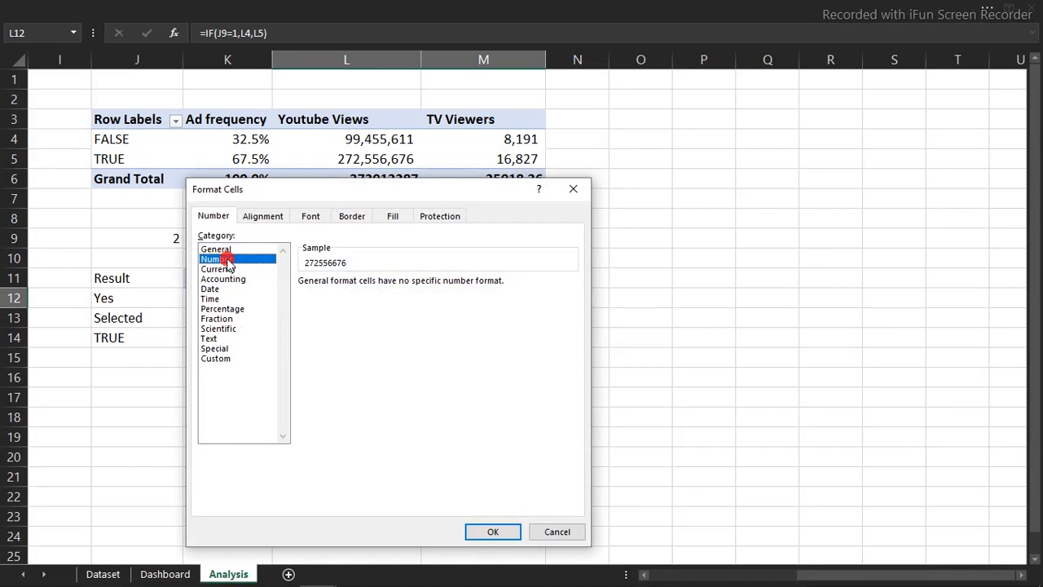
double_click(401, 286)
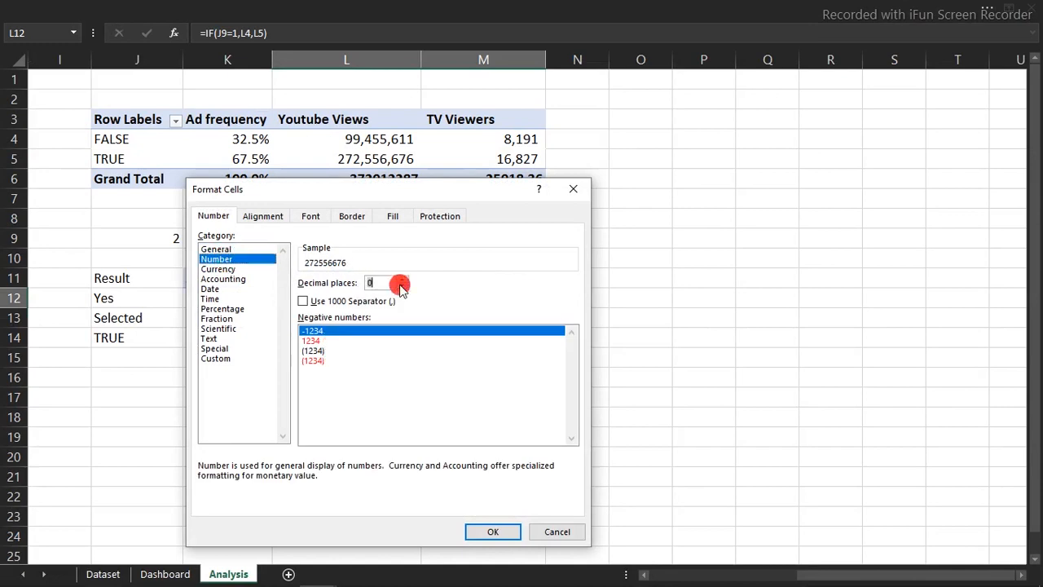
click(341, 302)
click(507, 534)
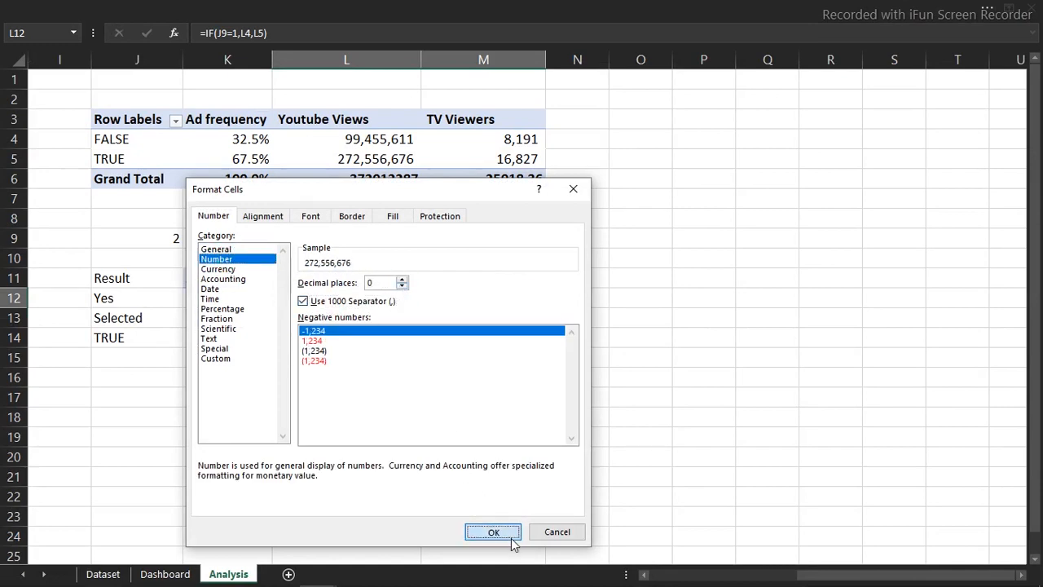
click(473, 392)
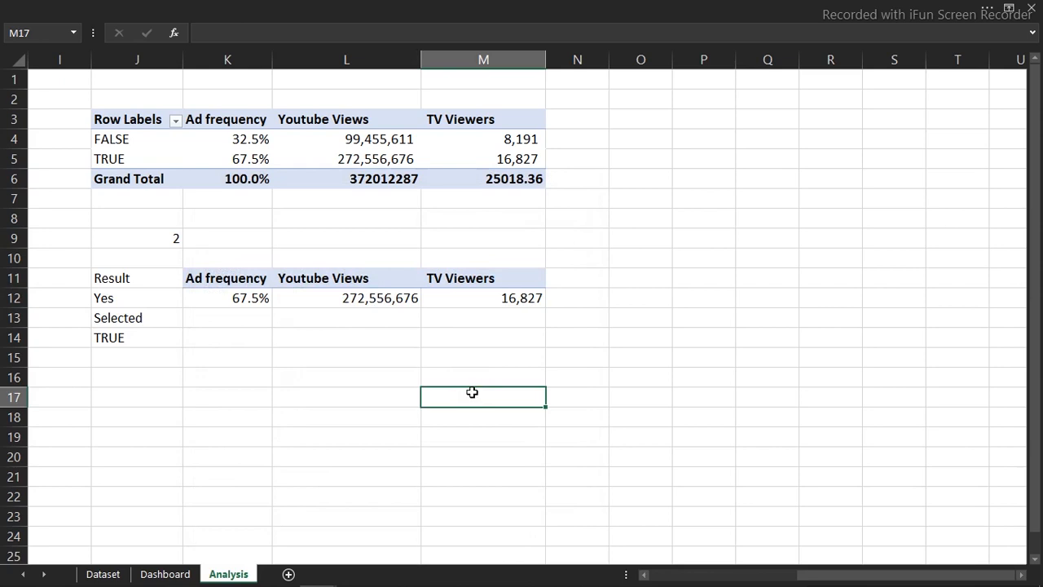
Set the option index in cell J9 to 1 to test the result formulas.
click(145, 247)
text(1)
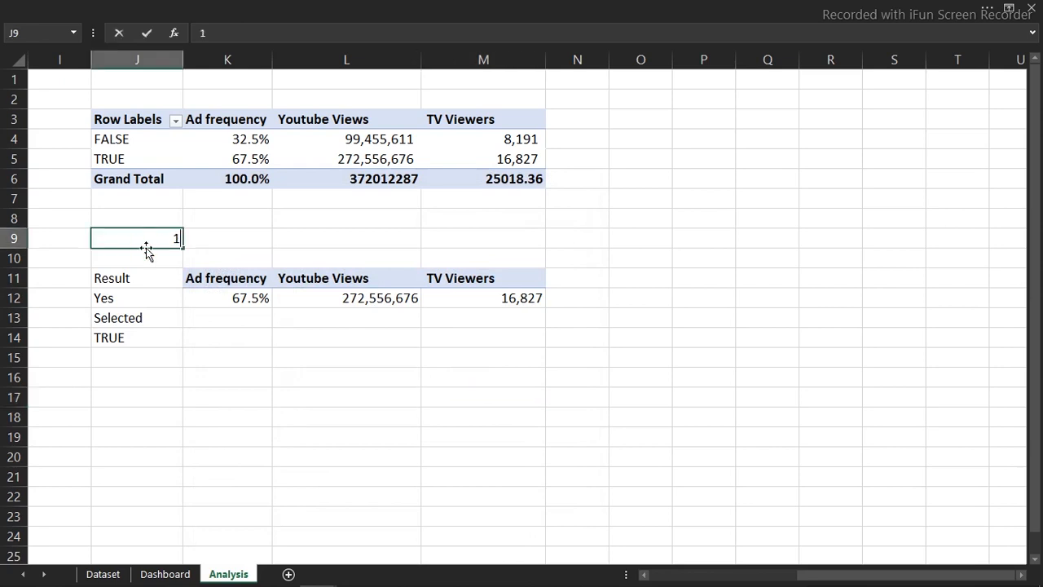
click(252, 346)
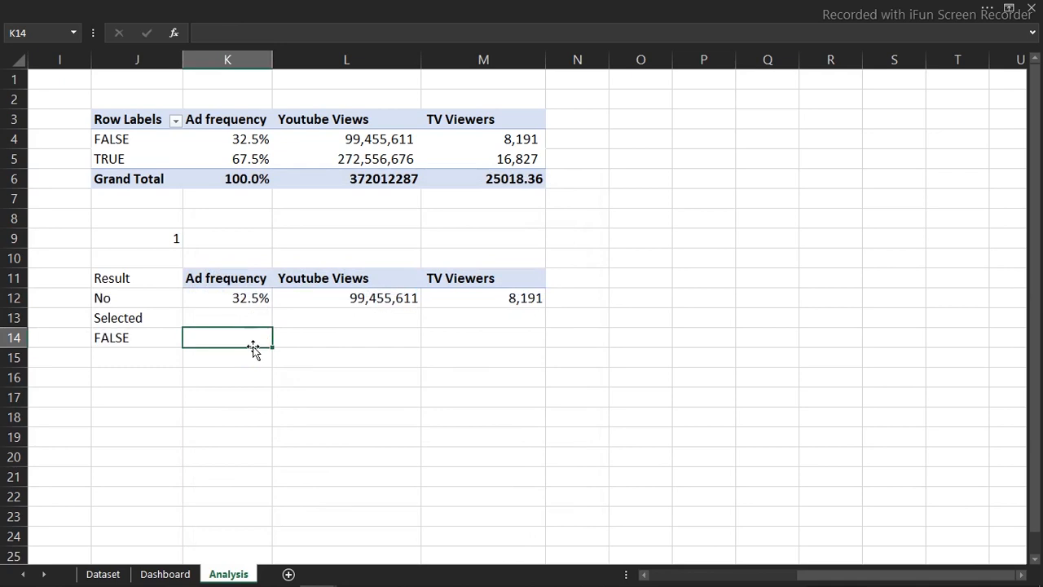
Label cell J15 of the Analysis sheet as Statement.
click(161, 574)
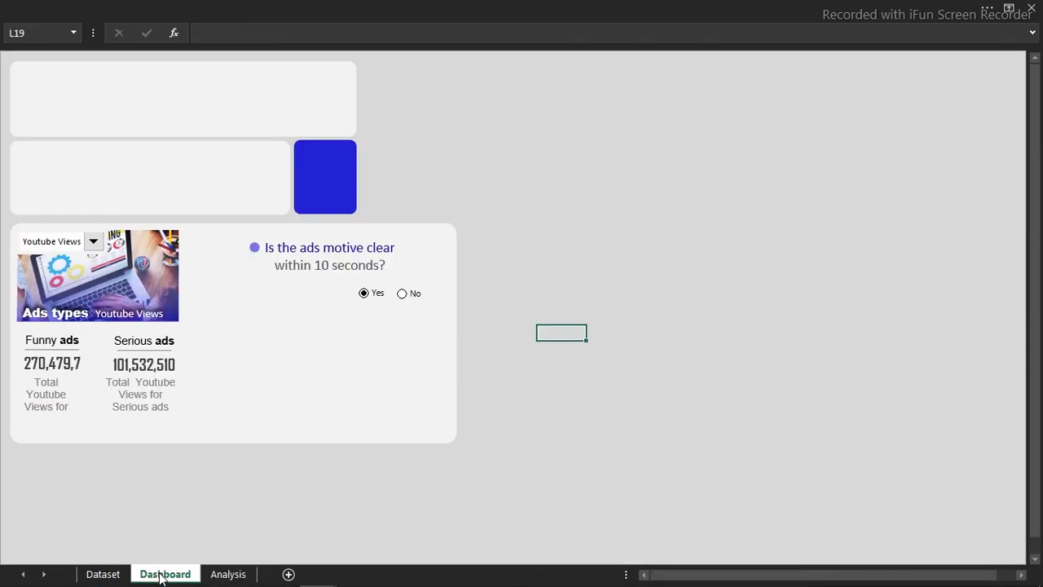
click(222, 575)
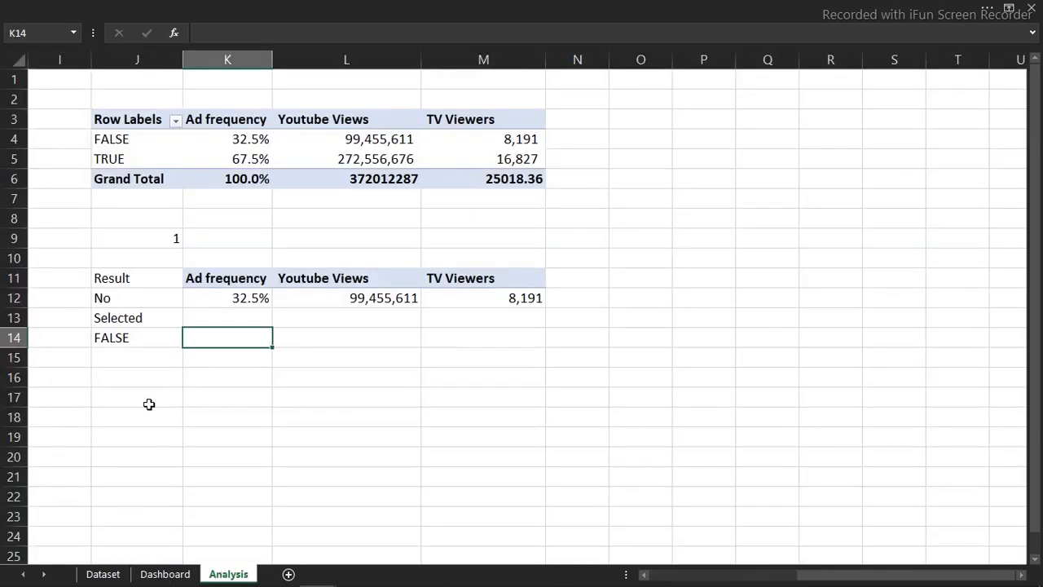
click(139, 369)
text(Stta)
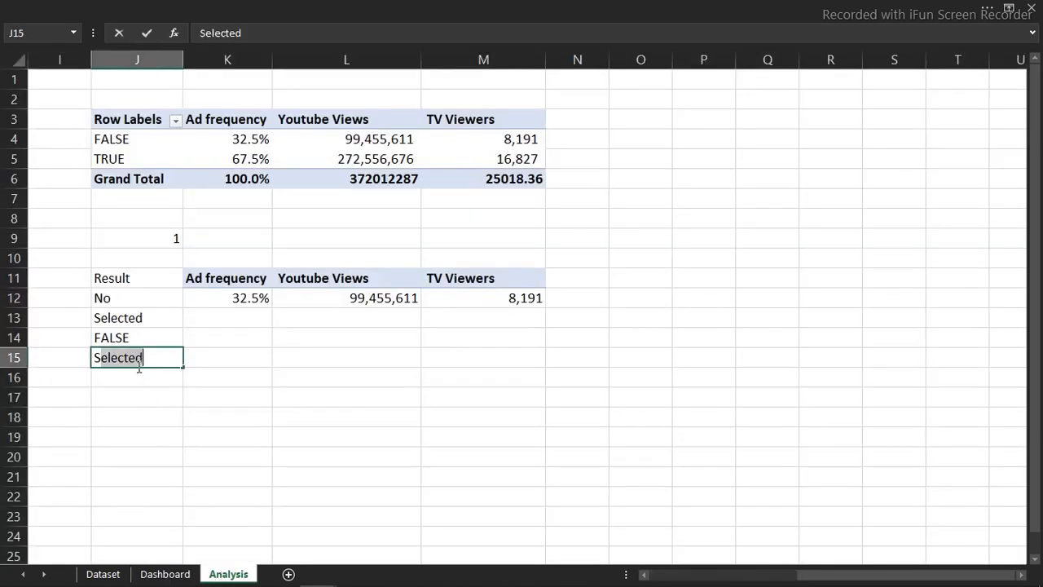
key(BackSpace)
key(BackSpace)
text(atement)
key(Return)
Start an IF formula on J9 in cell K15 with the text "of the commercial neither displayed brand name nor product on the screen within 10 seconds of the ads".
click(191, 357)
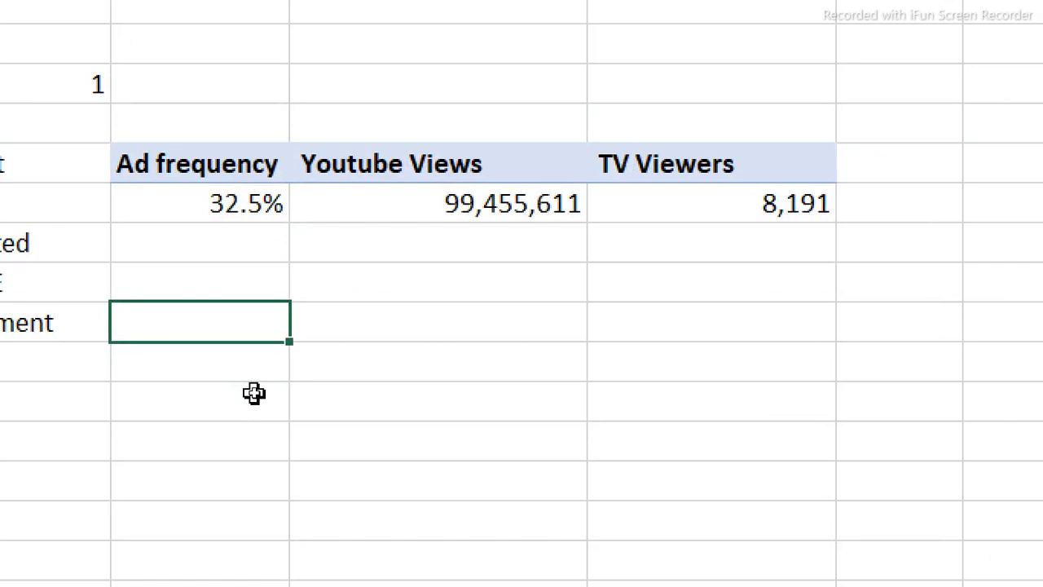
text(=)
text(id)
key(BackSpace)
text(f)
key(Tab)
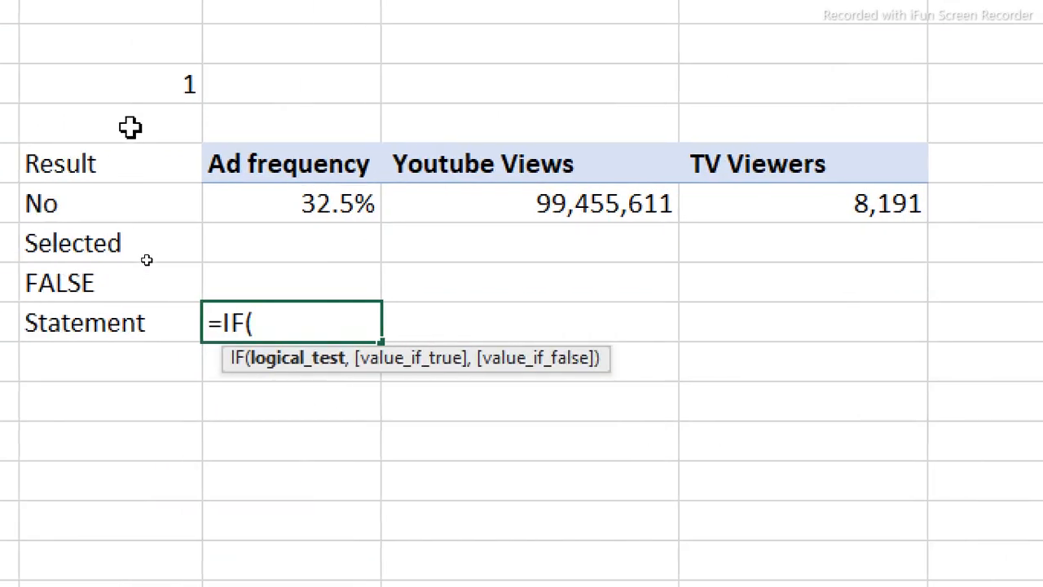
click(81, 85)
text(=)
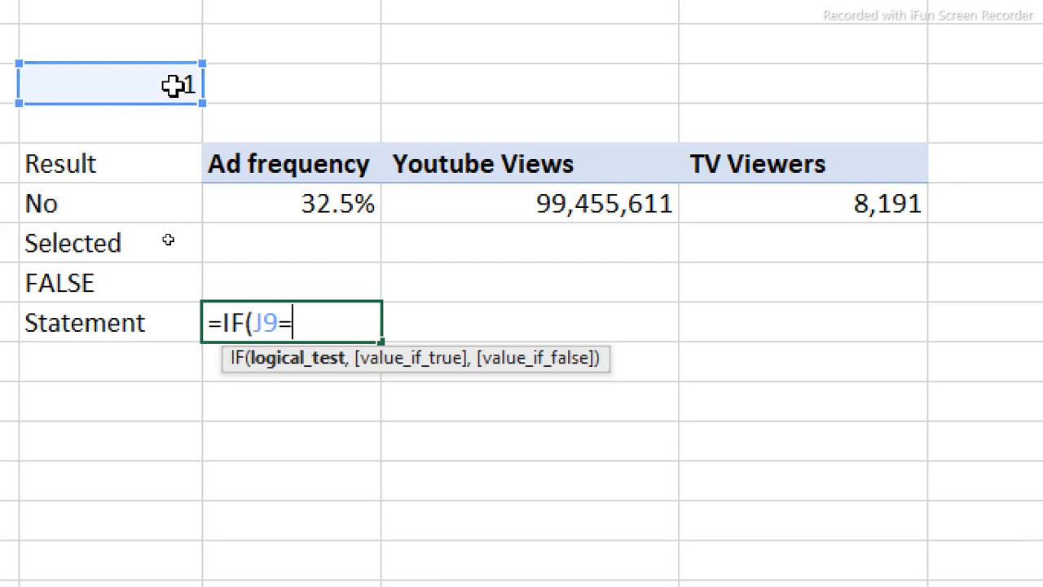
text(,)
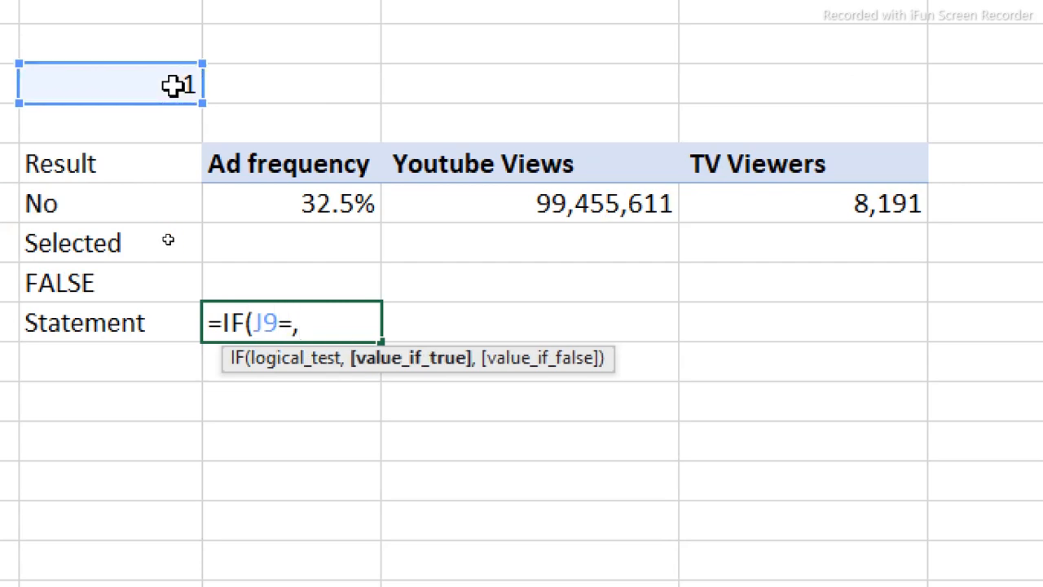
key(BackSpace)
text(")
key(ctrl+v)
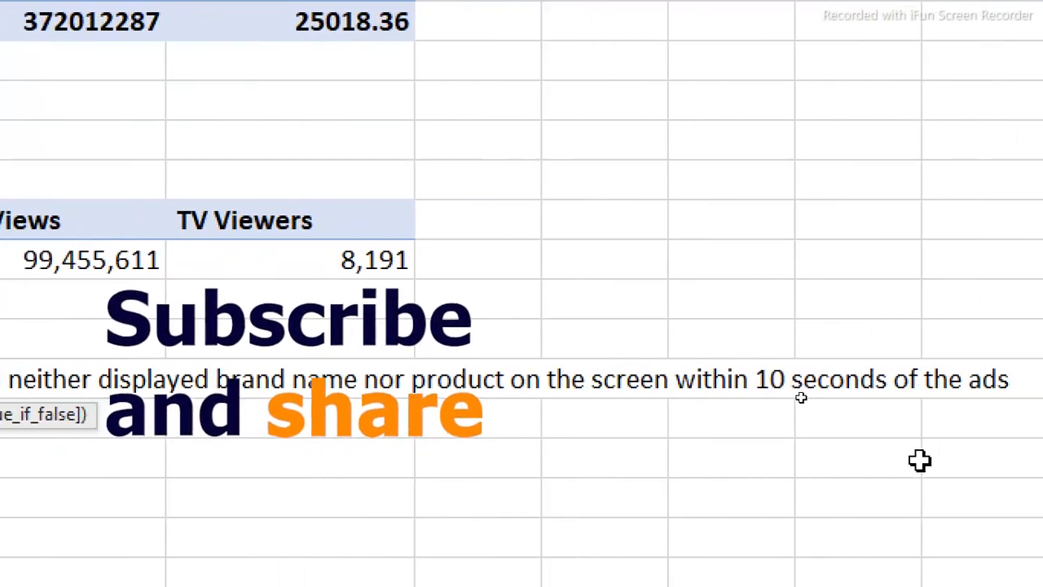
Complete the K15 formula with the pasted alternative statement about displaying product and brand name on the screen within 10 seconds.
text(,)
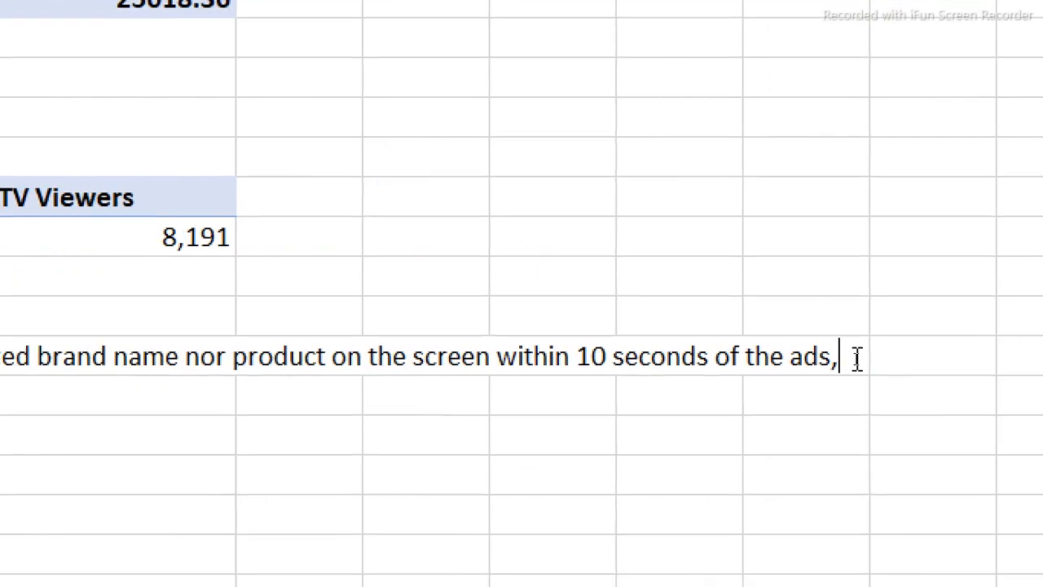
key(BackSpace)
text(",")
key(ctrl+v)
text("))
key(Return)
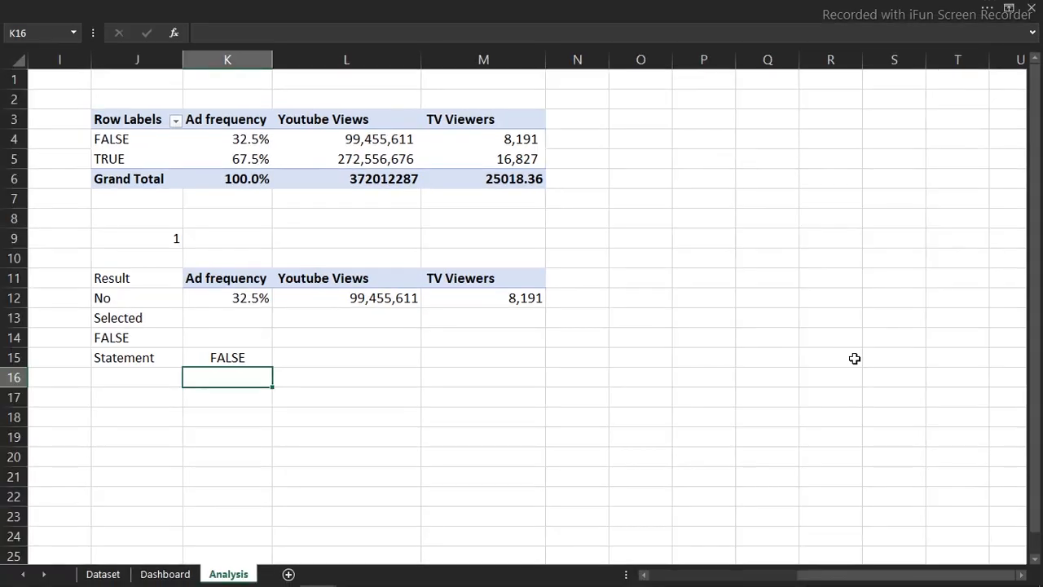
Correct the logical test of the K15 statement formula to J9=1, separated from the first text by a comma.
click(232, 354)
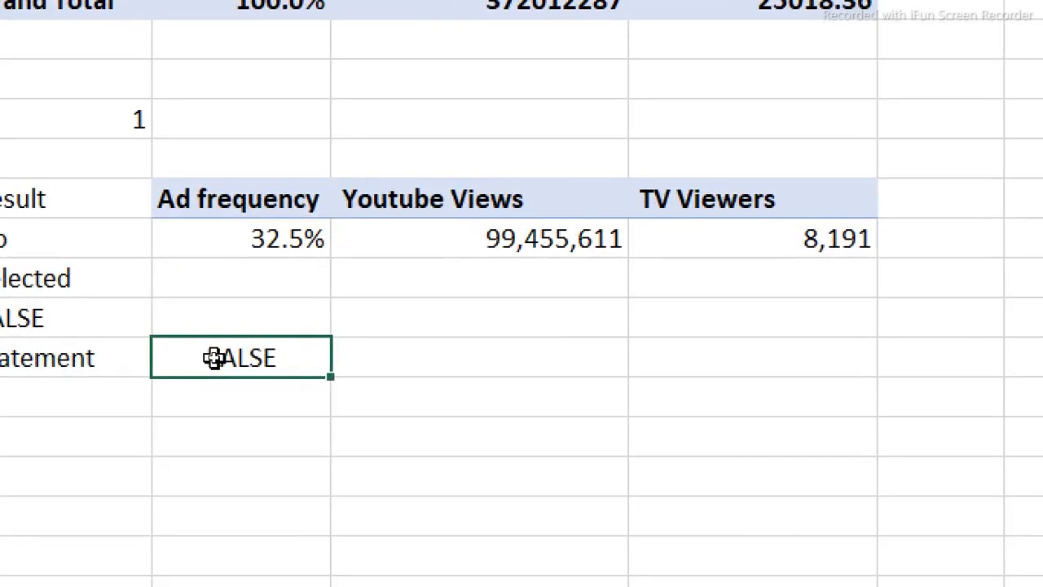
double_click(214, 358)
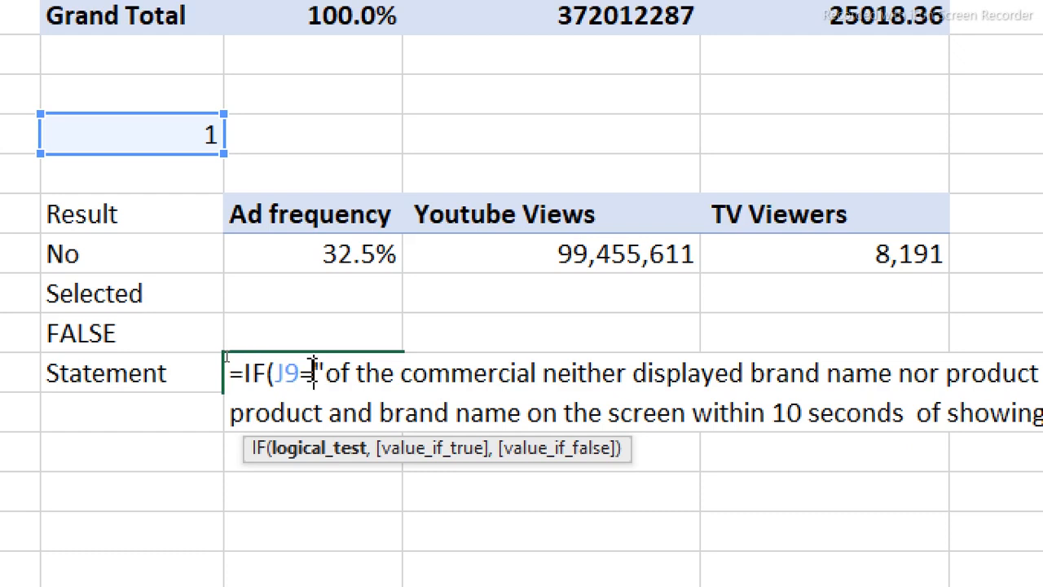
text(1,)
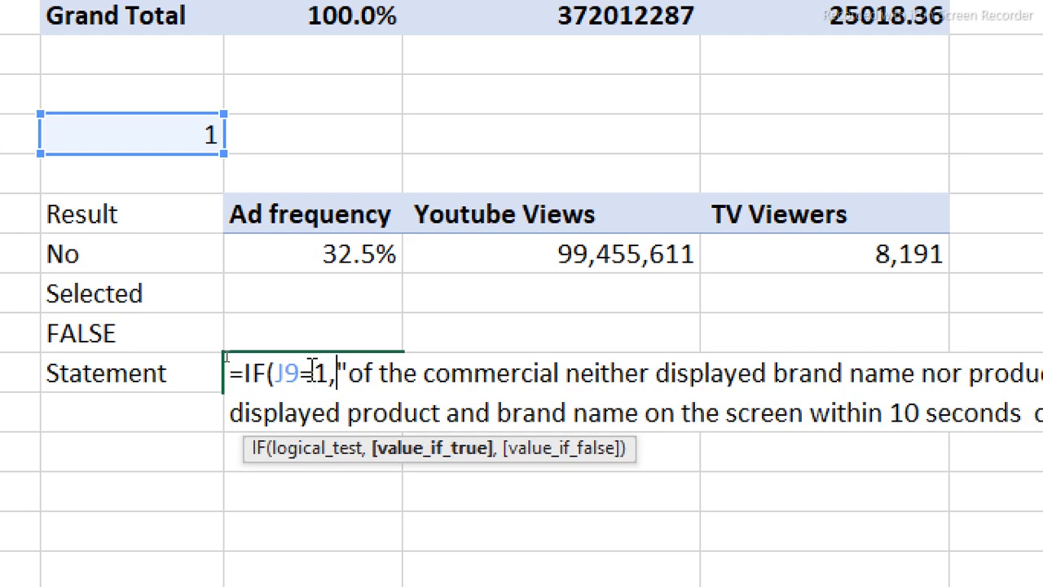
key(Return)
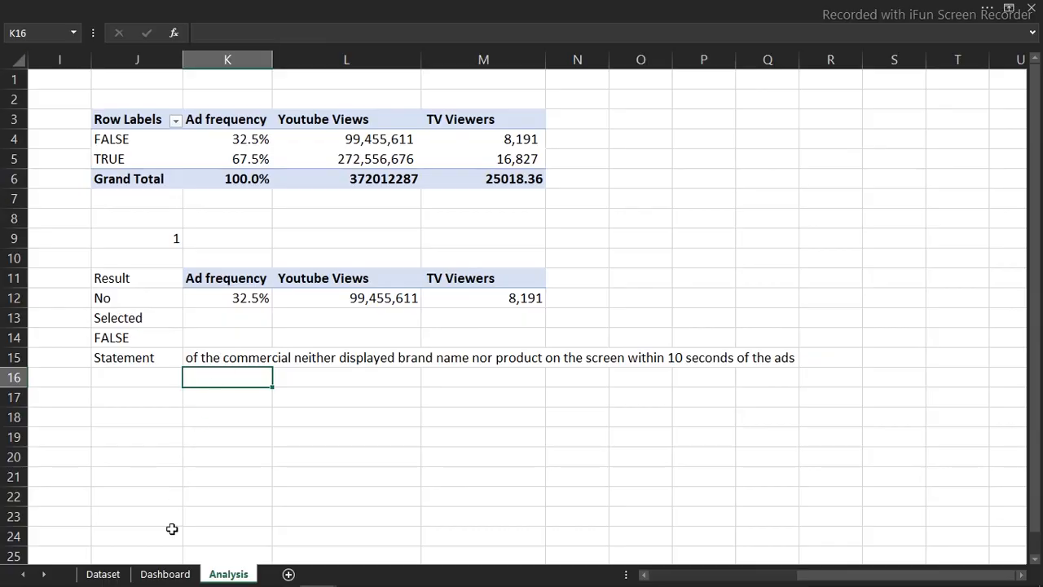
On the Dashboard sheet, move the ads motive question and its bullet up and left, close to the Ads types picture.
click(167, 571)
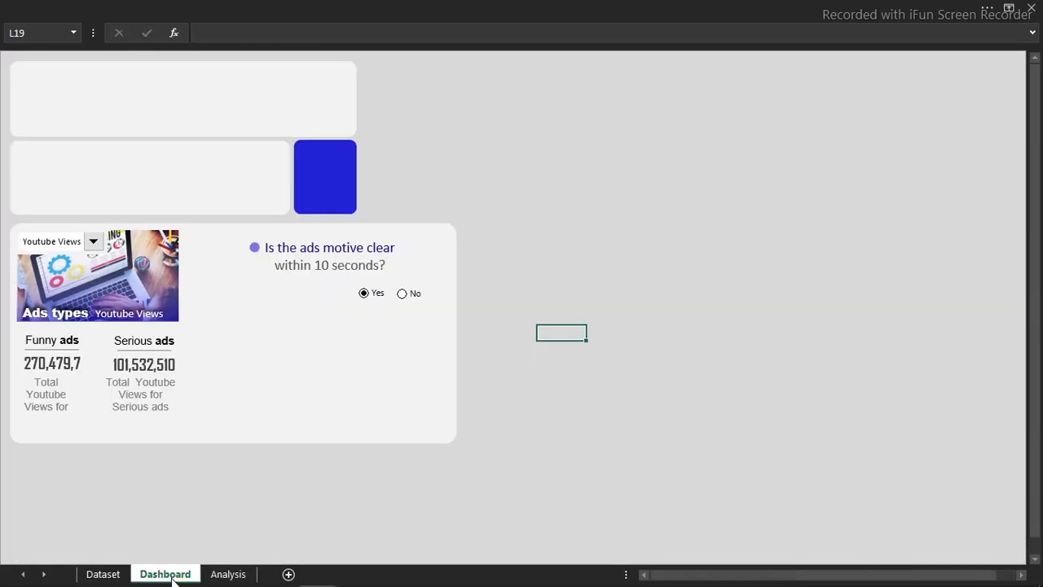
click(660, 339)
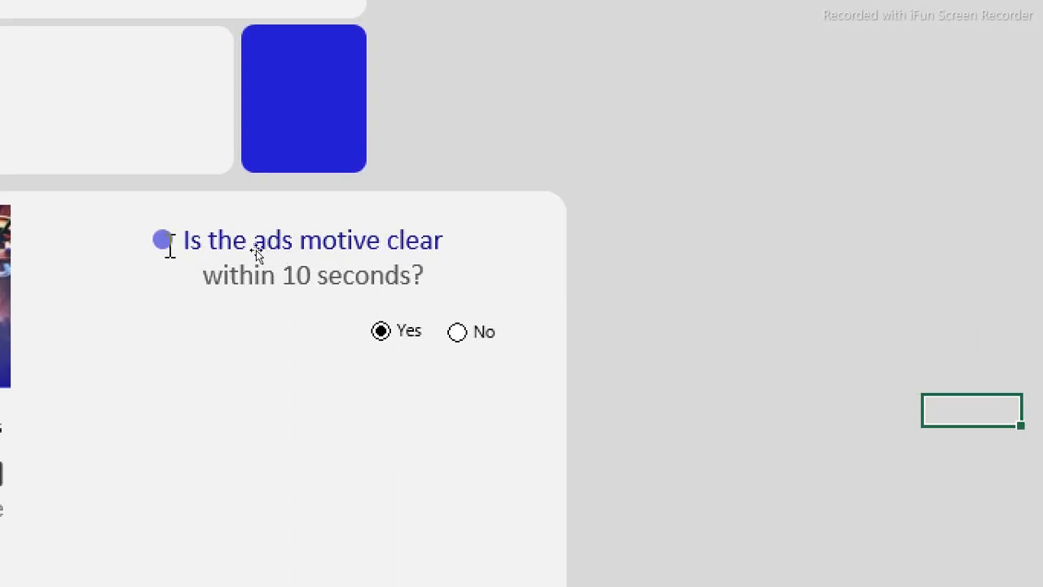
click(162, 240)
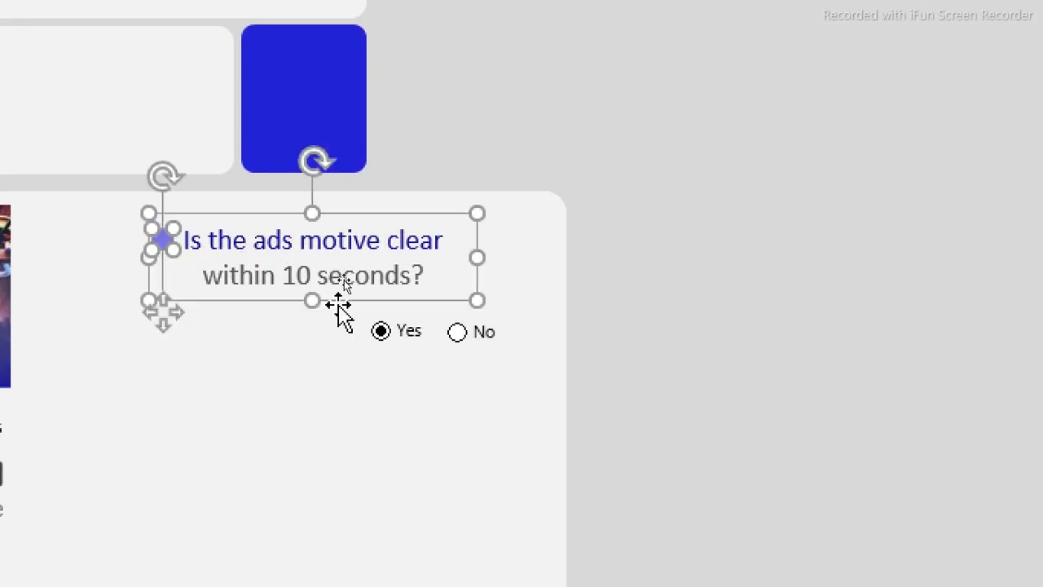
drag(356, 301, 251, 292)
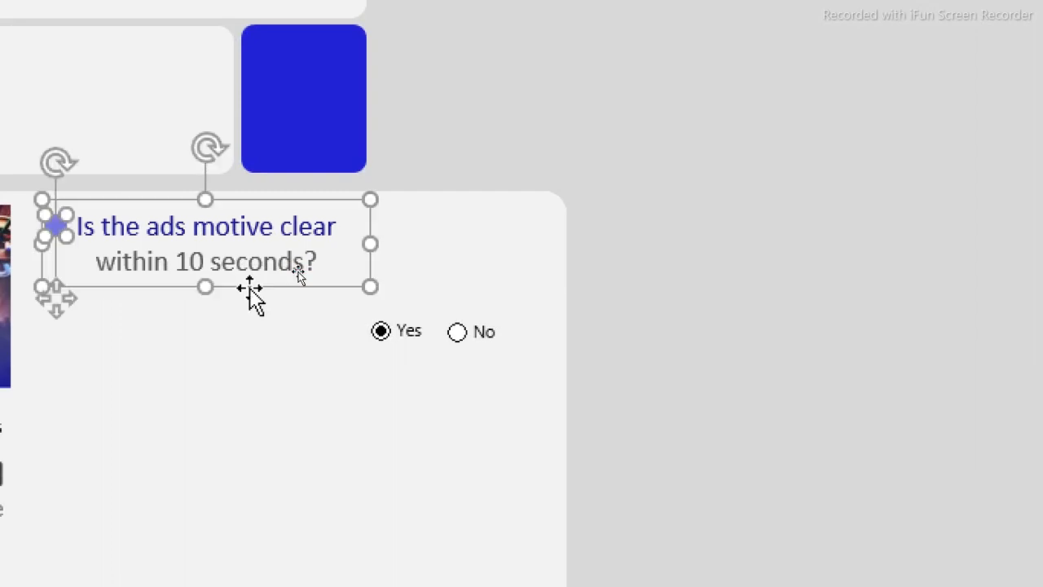
click(667, 311)
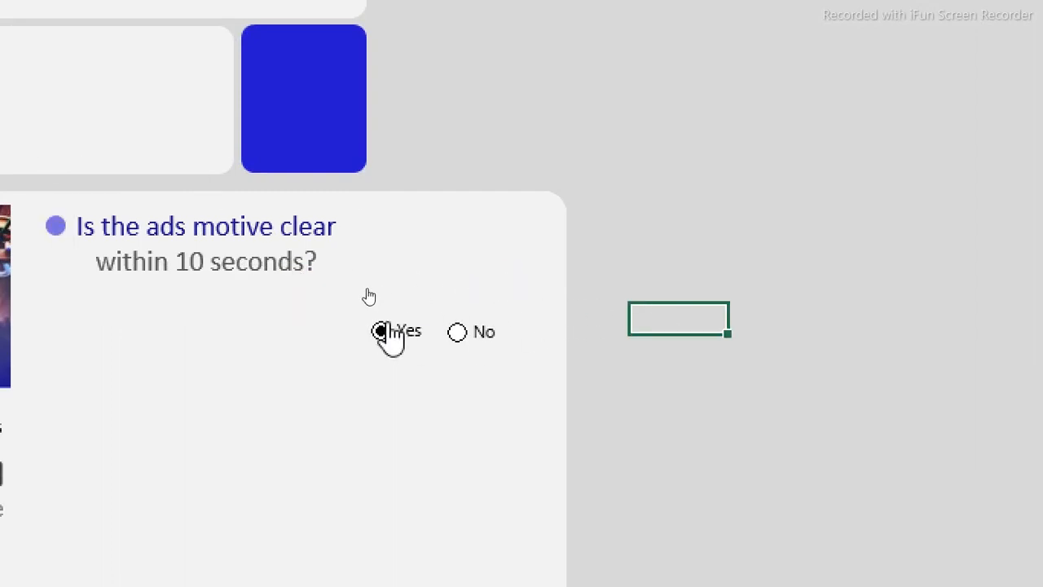
Move the Yes and No option buttons together up beside the ads motive question.
ctrl+click(385, 332)
ctrl+click(476, 329)
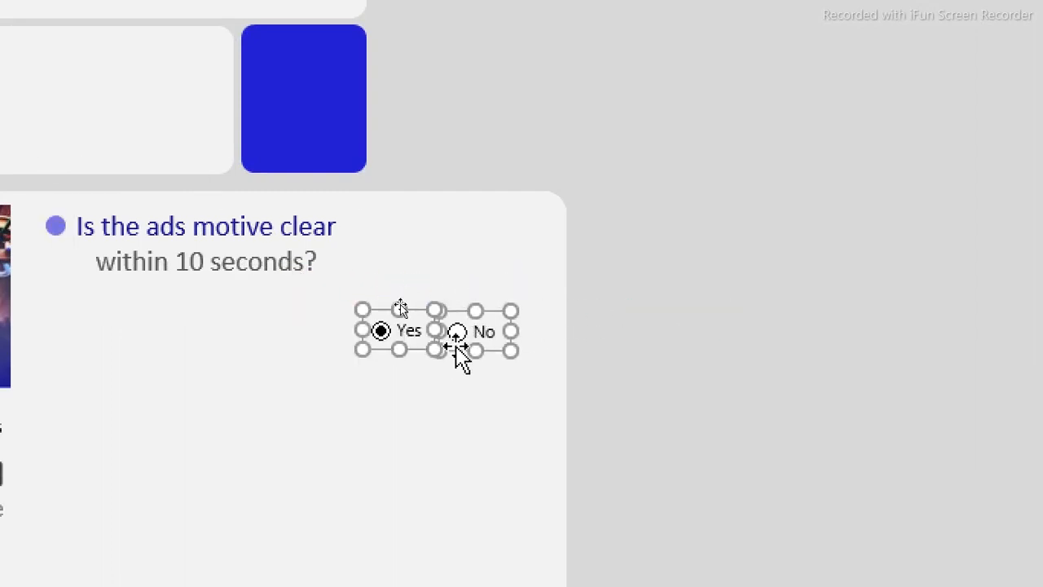
drag(454, 349, 478, 259)
Paste the copied Details text box and place it below the ads motive question.
click(703, 258)
key(ctrl+v)
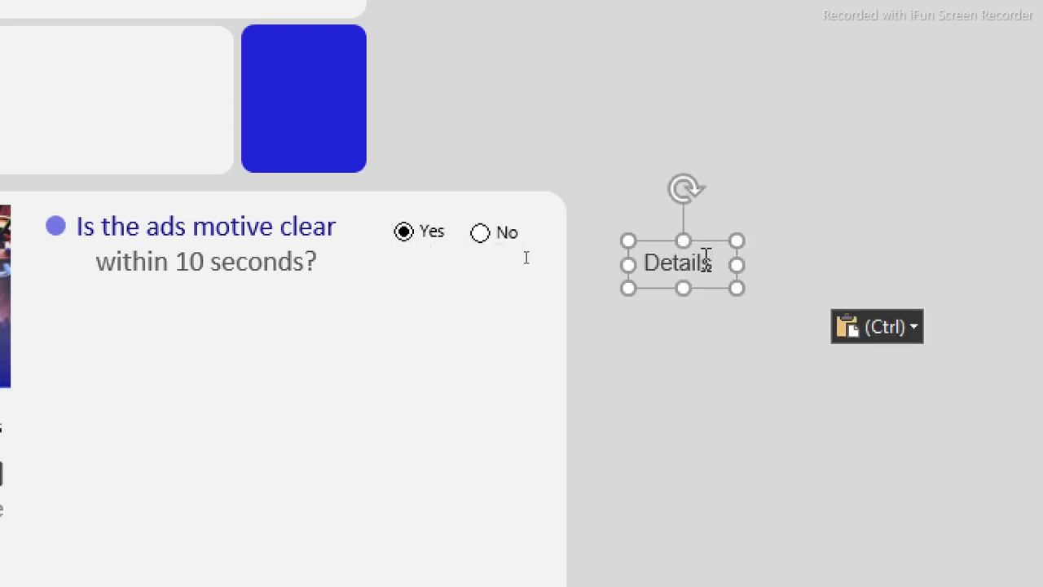
drag(722, 288, 348, 377)
Duplicate the line under Serious ads and place the copy directly after the Details label.
click(194, 446)
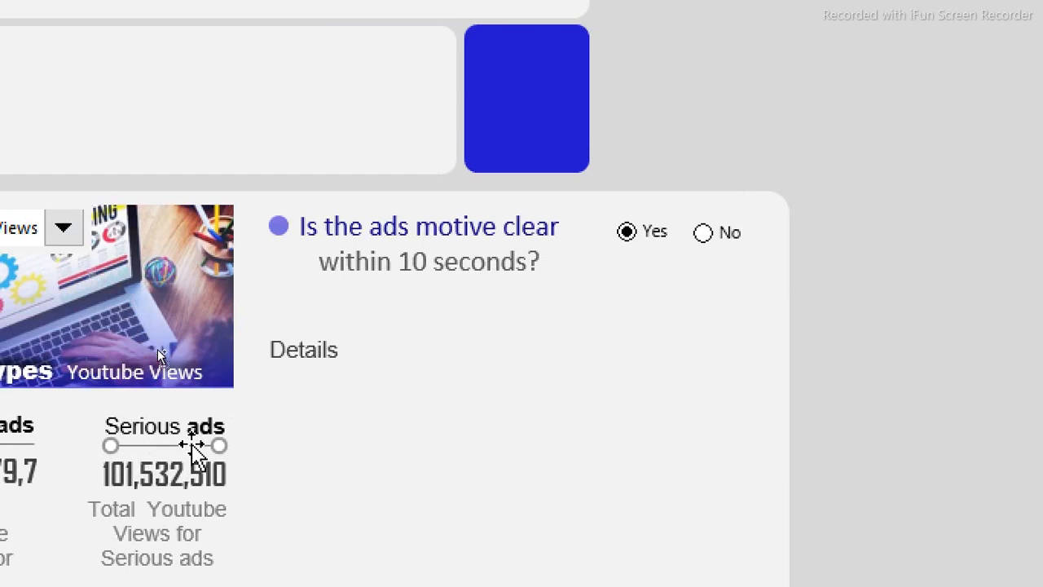
drag(196, 447, 424, 355)
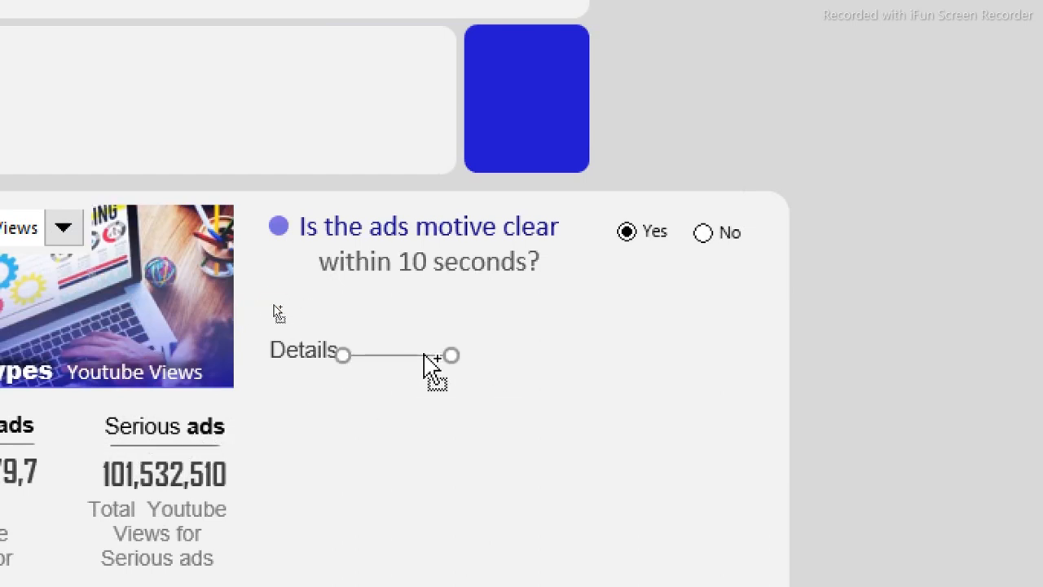
scroll(703, 74, up, 2)
scroll(725, 74, up, 3)
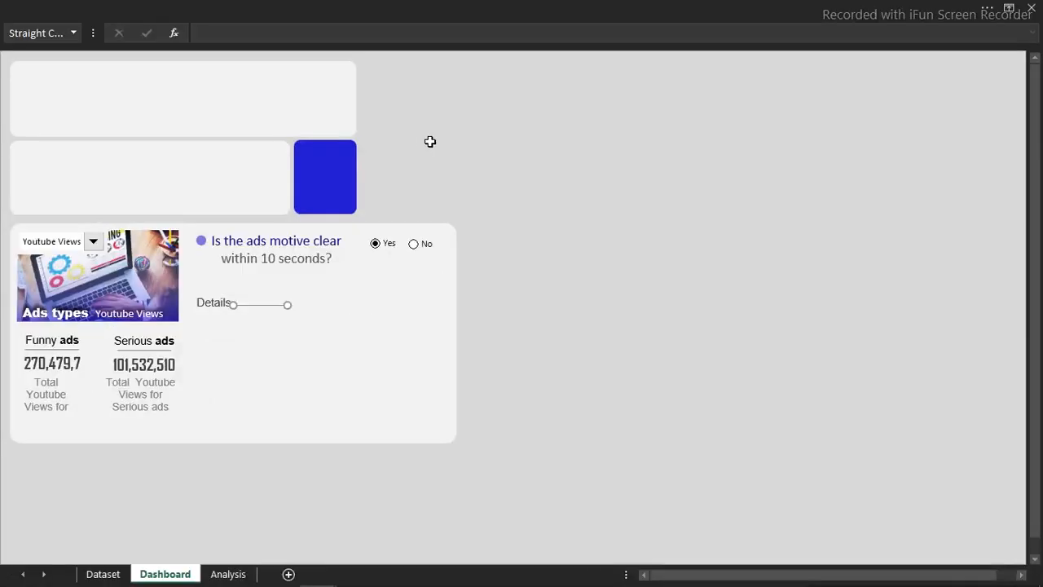
Widen the line beside Details until it nearly reaches the right edge of the section's card.
click(940, 14)
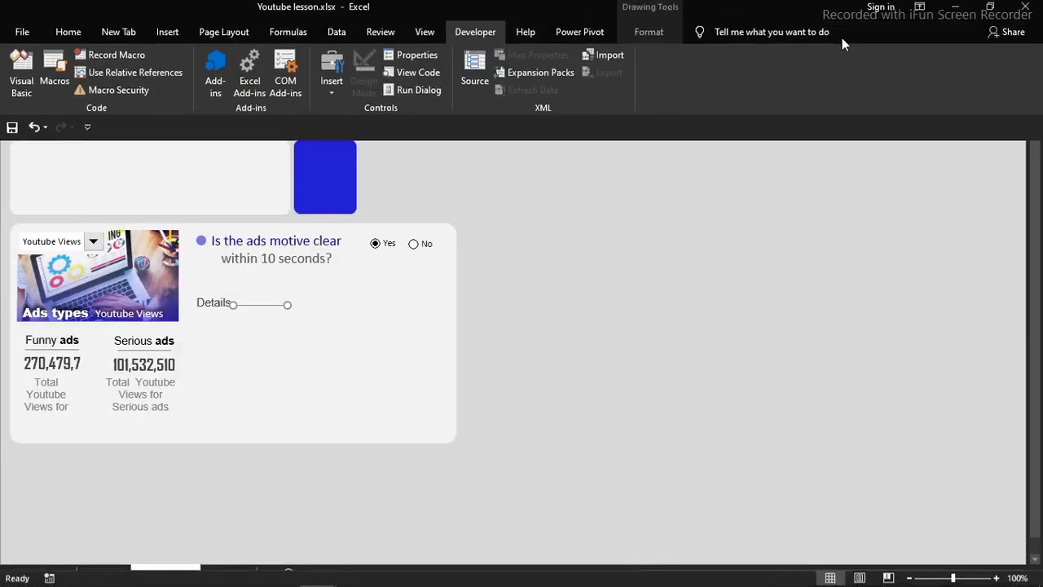
click(667, 41)
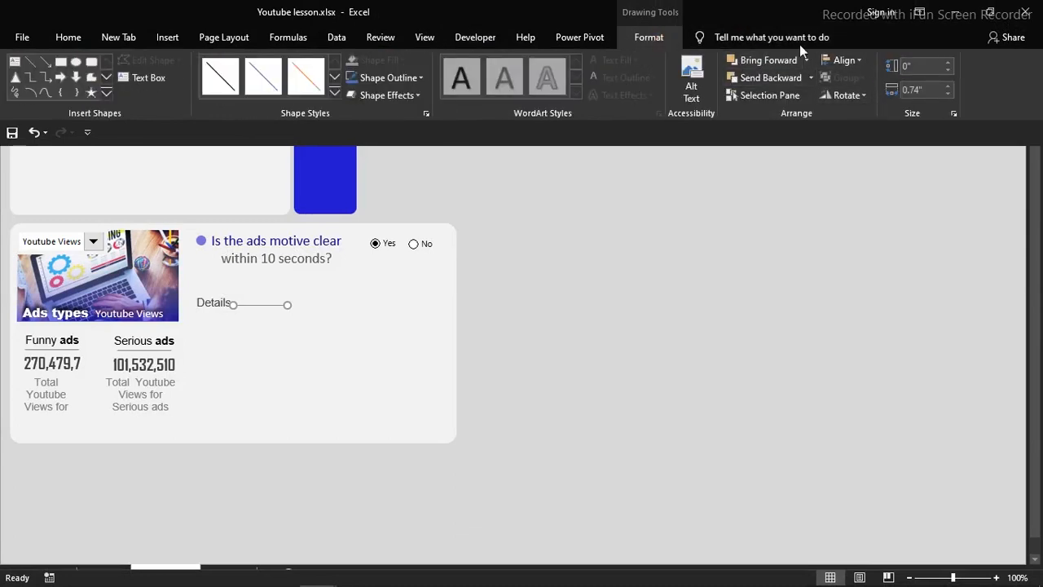
click(950, 85)
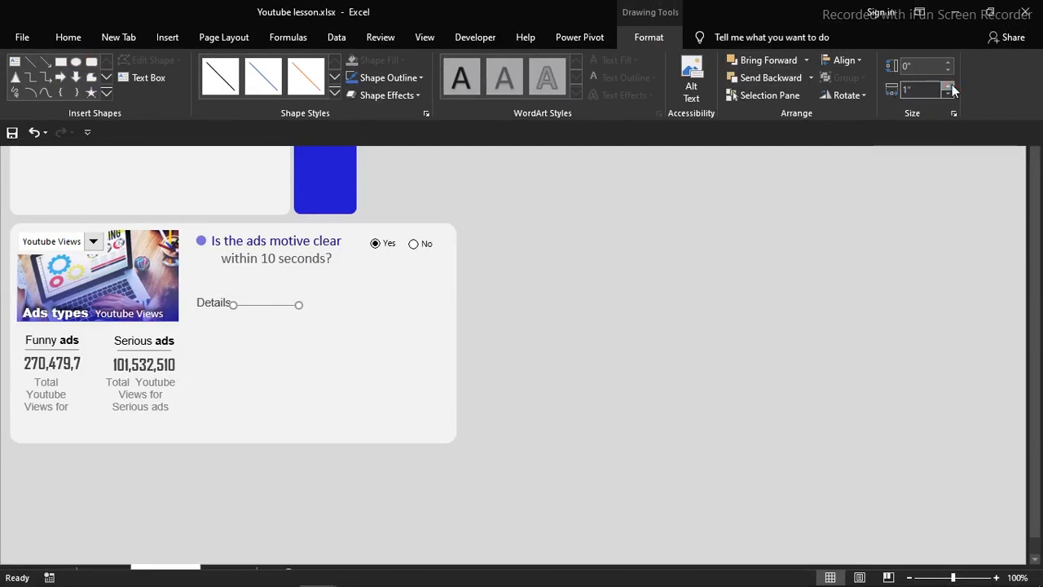
click(952, 85)
click(952, 85)
click(952, 86)
click(952, 86)
click(952, 86)
click(952, 86)
click(952, 85)
click(952, 86)
click(667, 261)
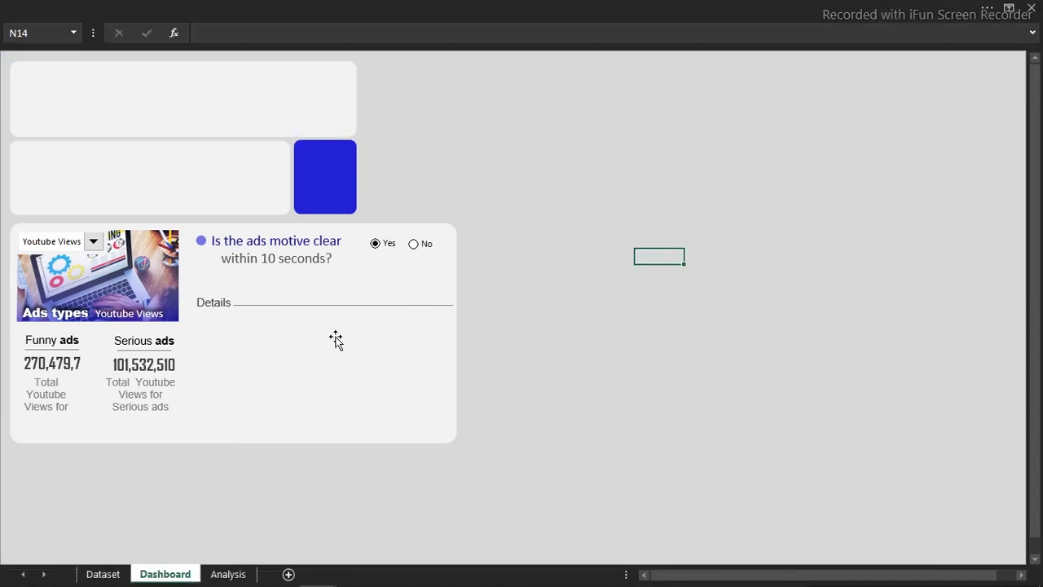
Duplicate the Details text box just below the original and link the copy to =Analysis!J12.
click(220, 307)
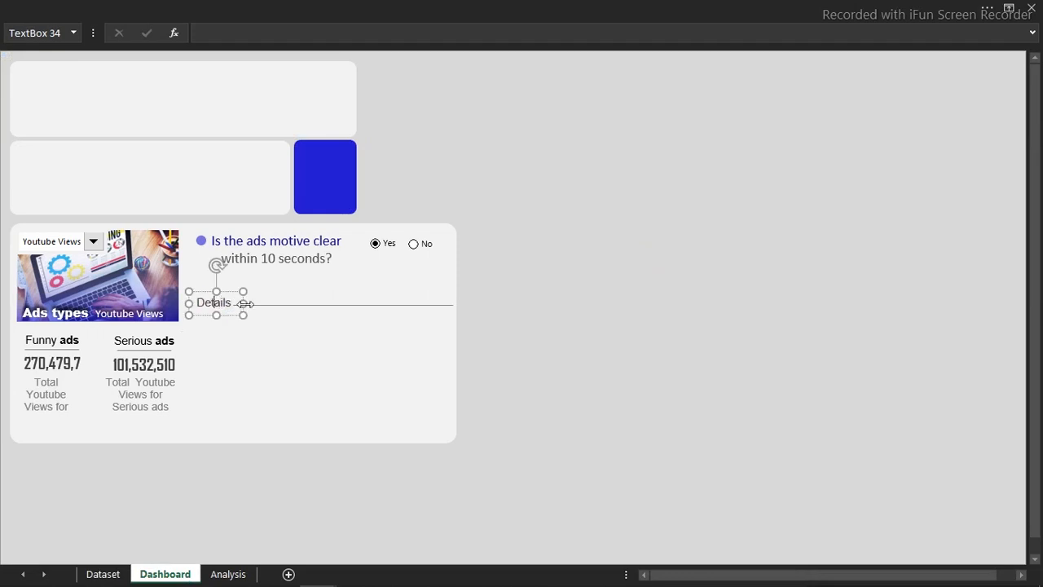
drag(229, 317, 232, 345)
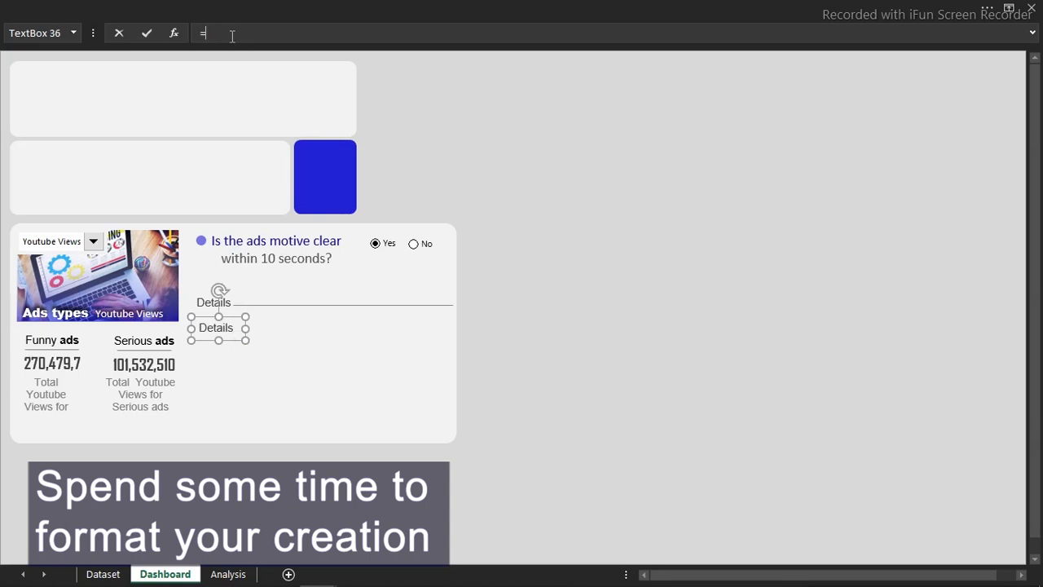
click(229, 574)
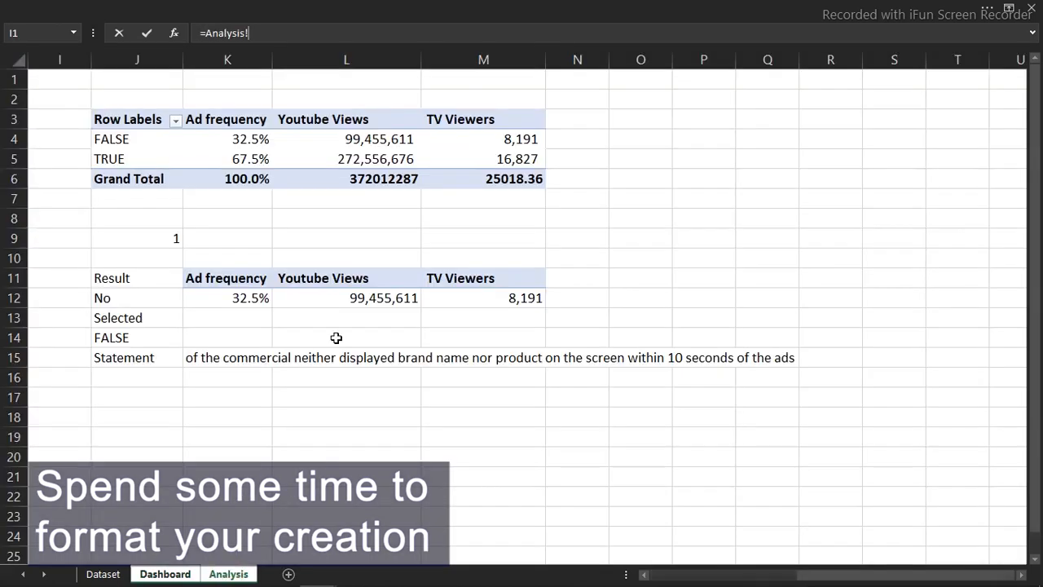
click(135, 301)
key(Return)
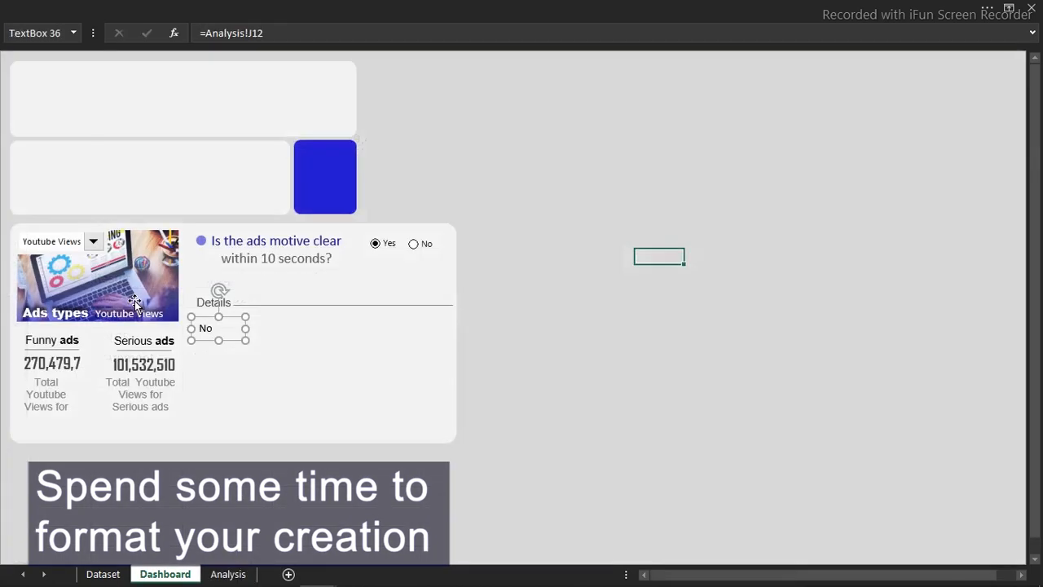
click(698, 163)
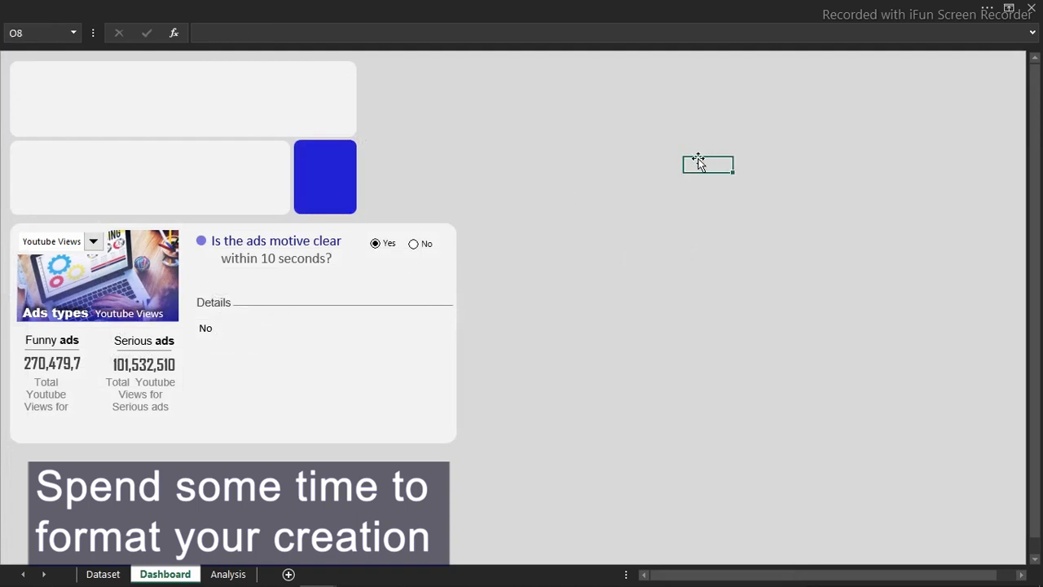
Duplicate the linked answer text box below Details, place the copy directly beside it, and link the copy to =Analysis!K12.
click(216, 334)
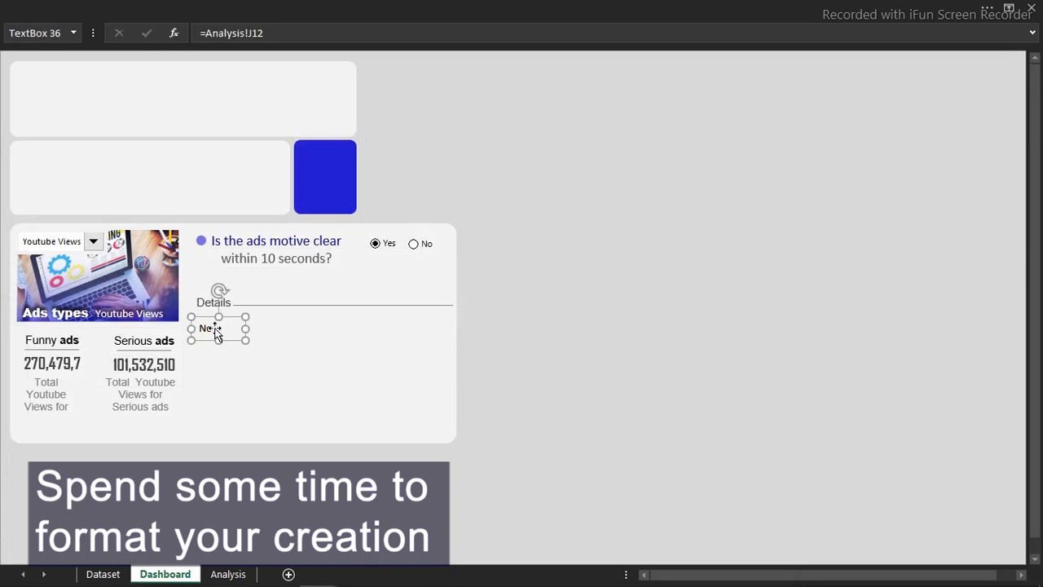
drag(231, 349, 259, 350)
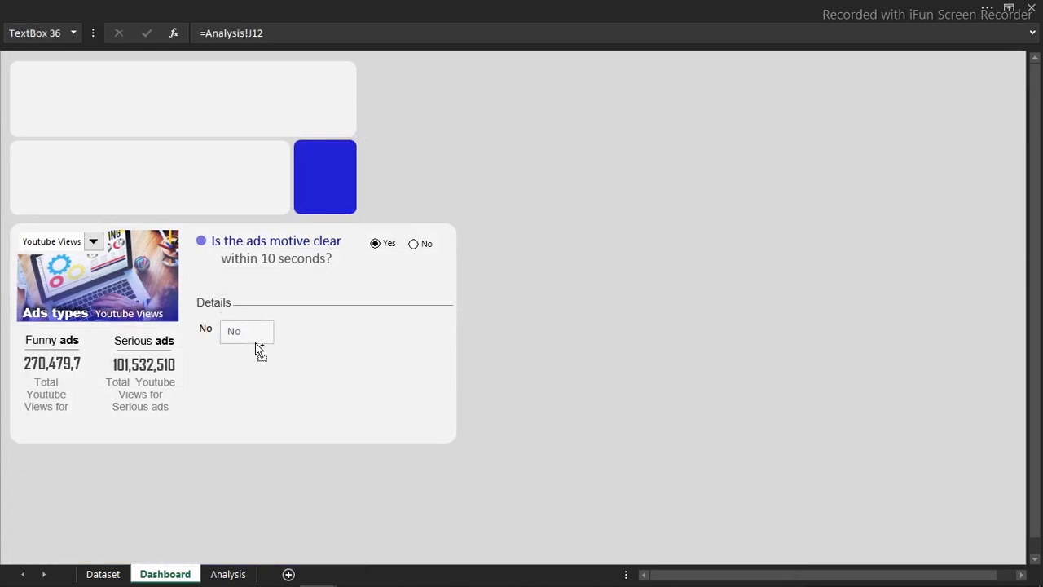
click(296, 32)
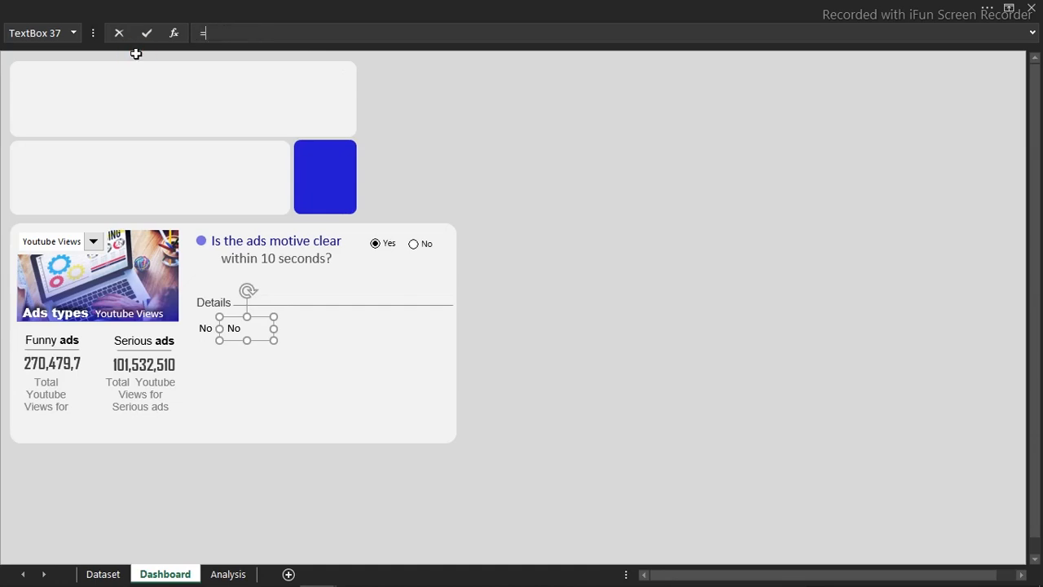
click(229, 575)
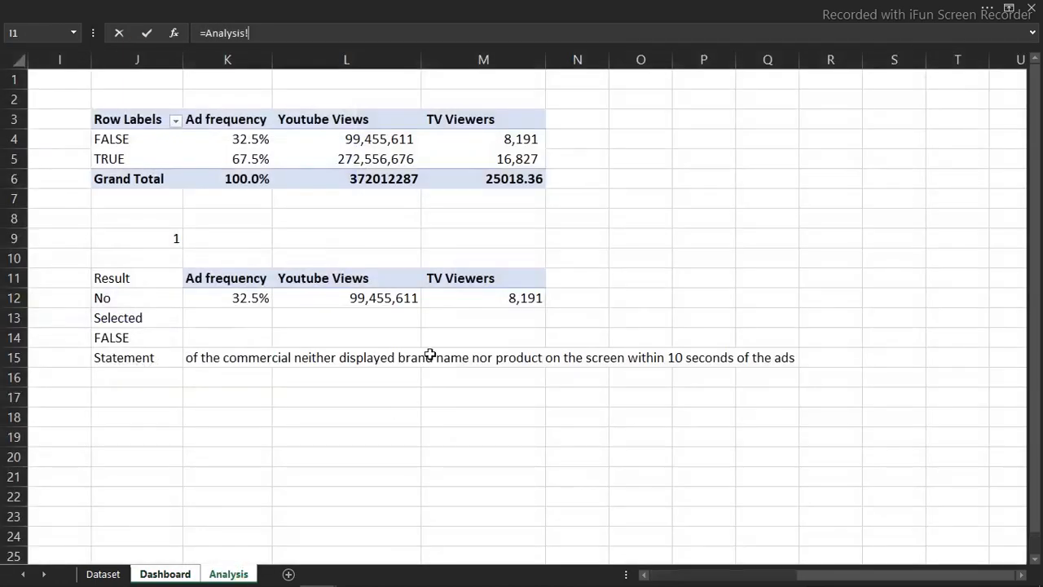
click(261, 301)
key(Return)
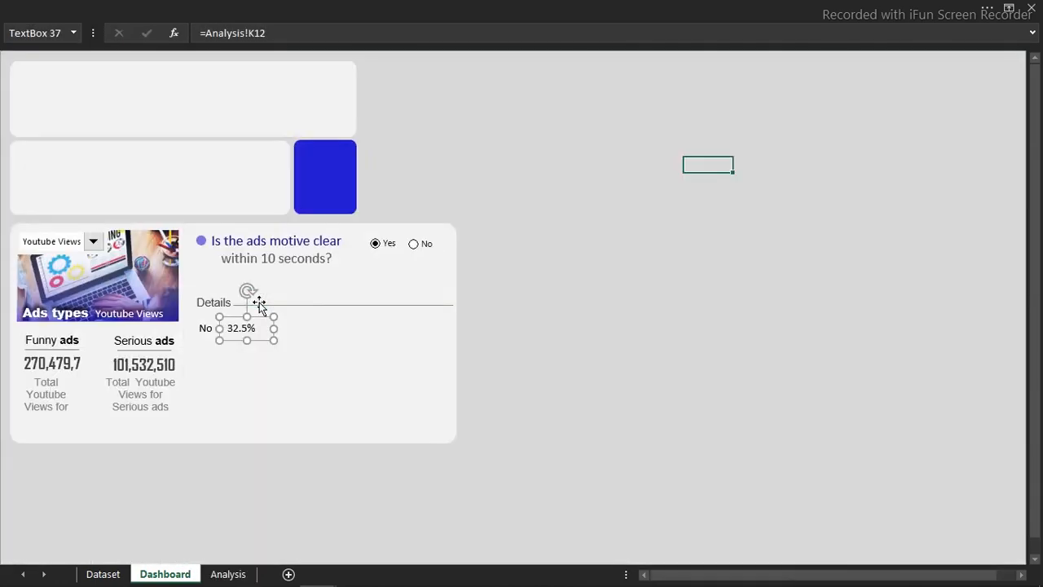
Duplicate the percentage text box below the answer row, enlarge the copy to nearly the section's width, and link it to =Analysis!K15.
drag(255, 340, 448, 356)
drag(322, 368, 317, 400)
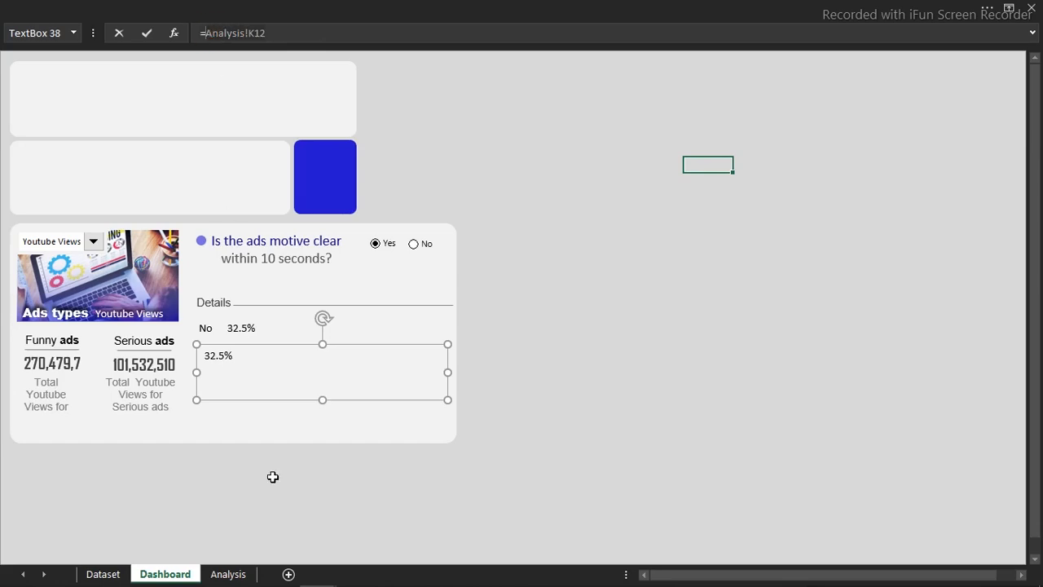
click(229, 573)
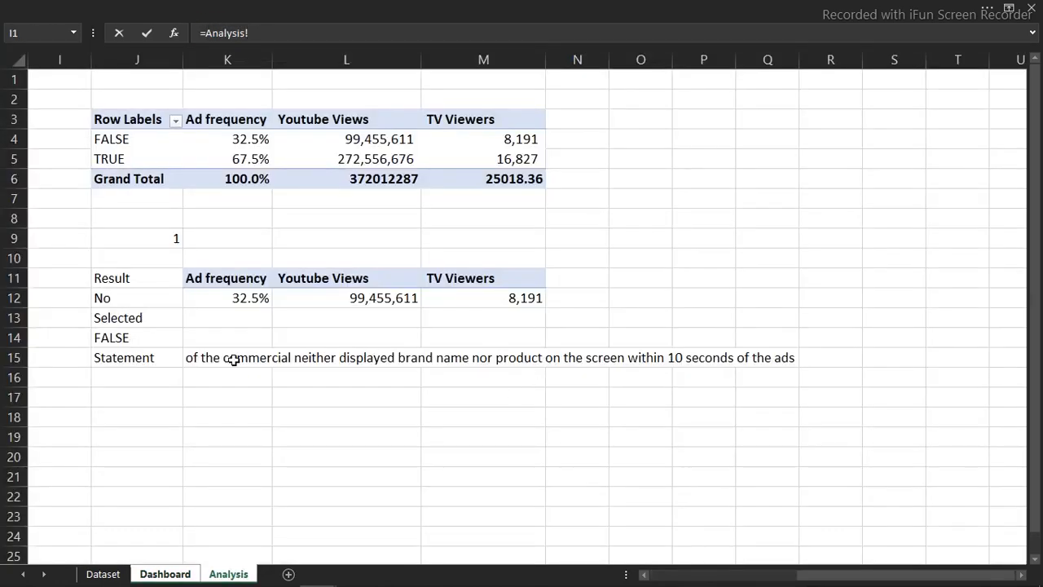
click(219, 357)
key(Return)
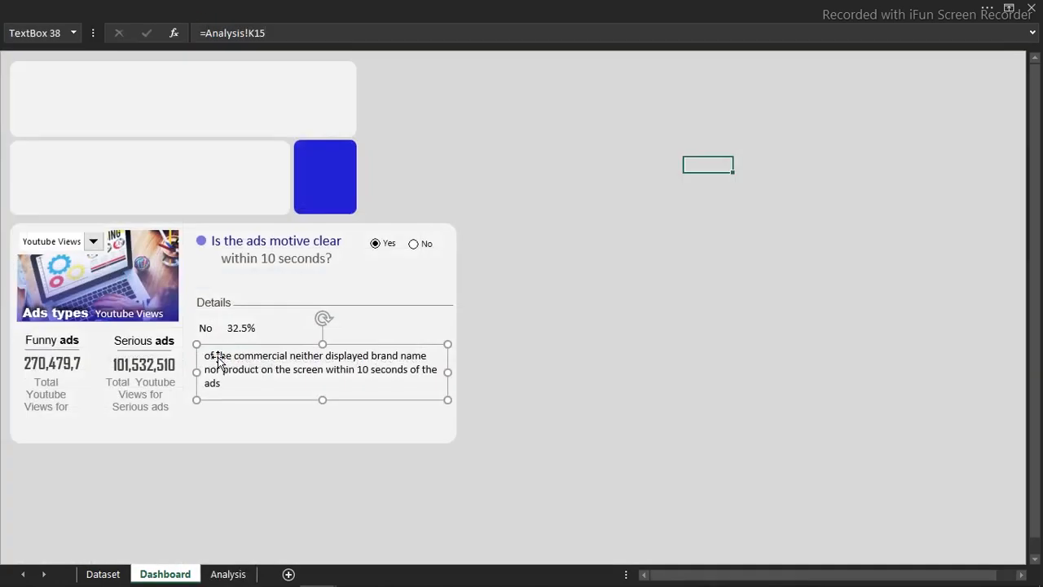
click(586, 332)
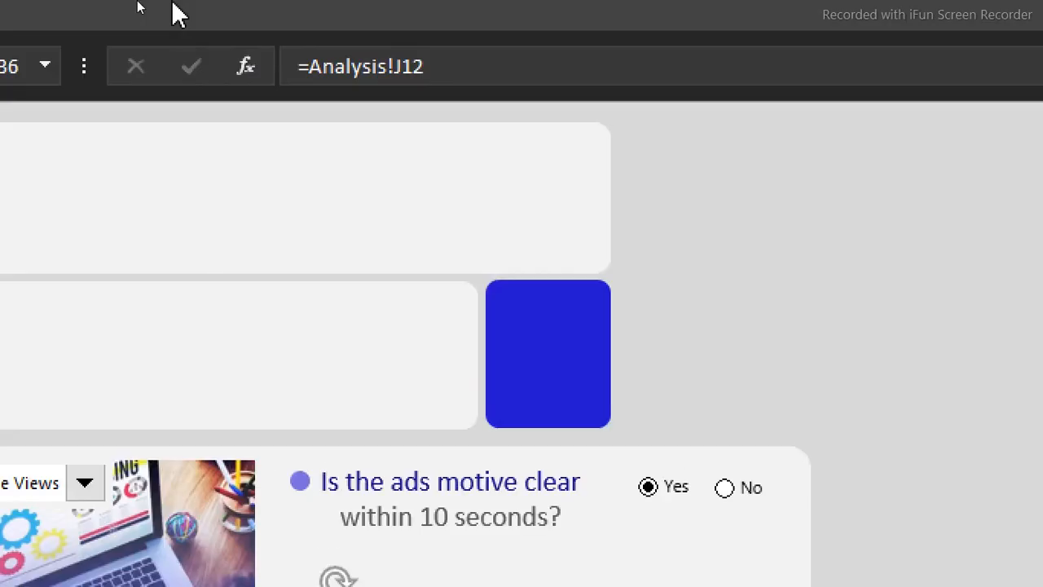
Format the answer text box below Details in Comic Sans MS at size 14.
click(59, 12)
click(213, 133)
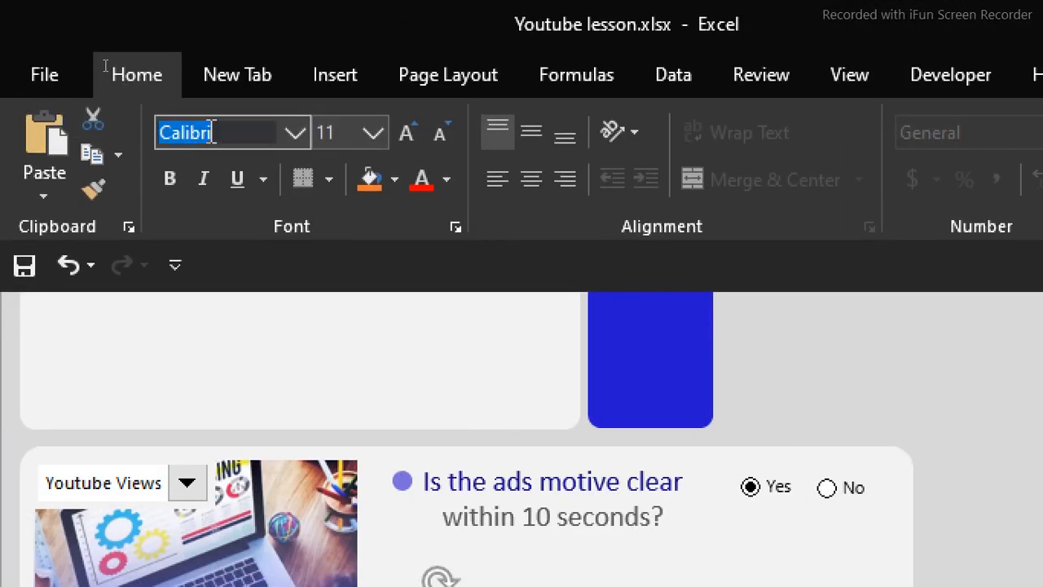
text(Comic Sans MS)
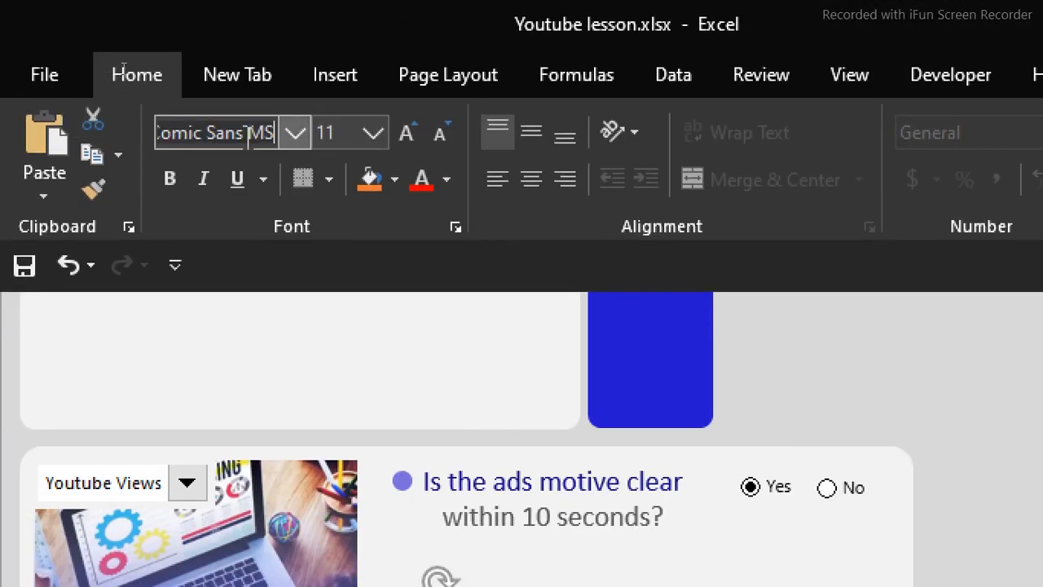
key(Return)
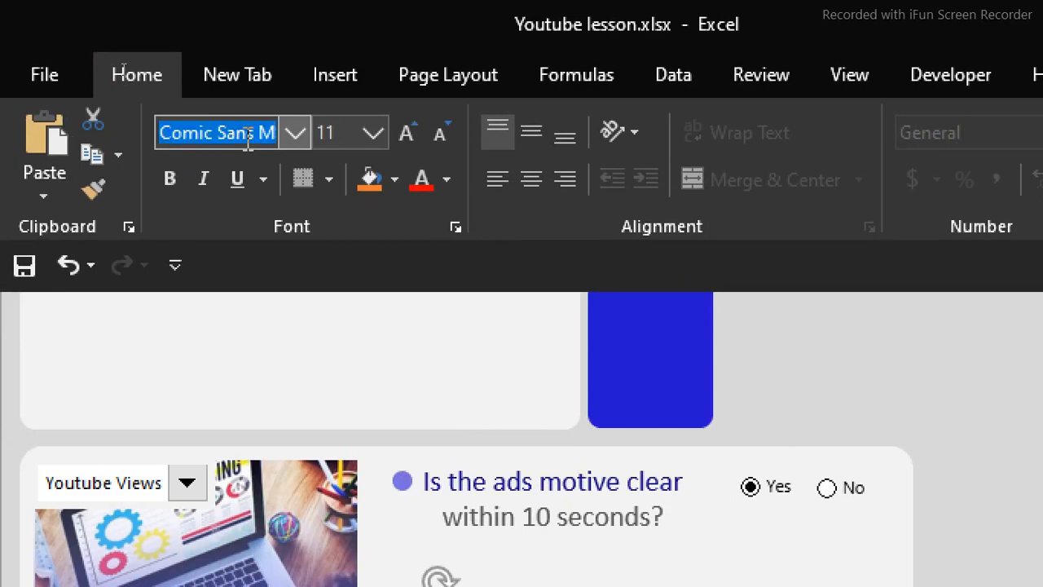
click(374, 133)
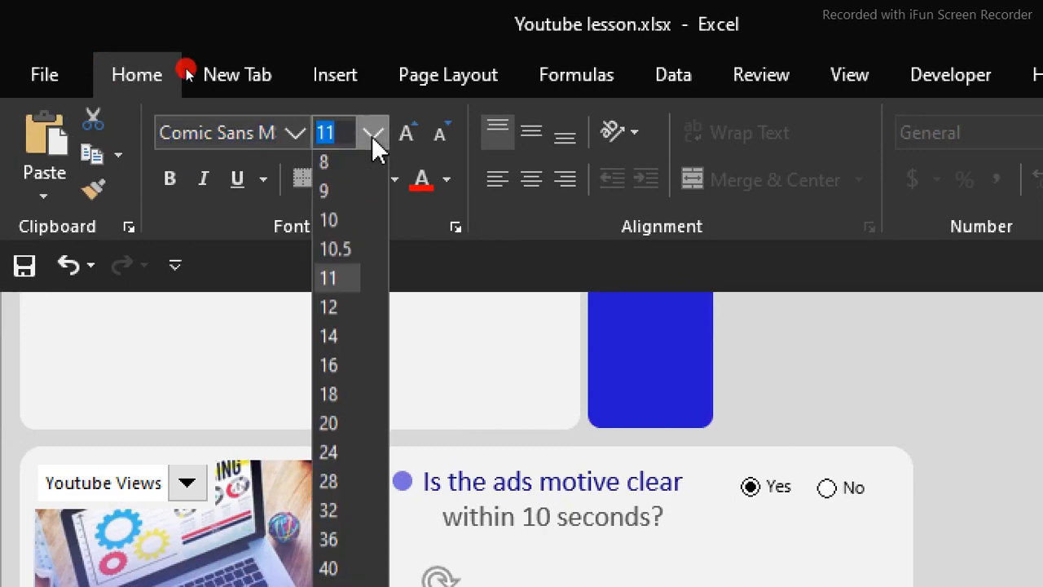
click(343, 342)
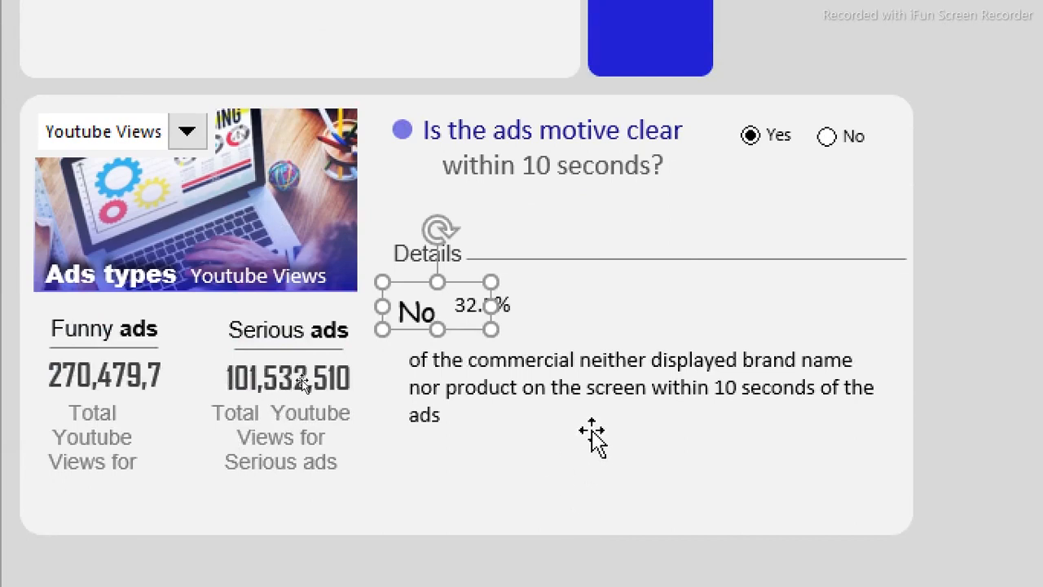
click(1028, 267)
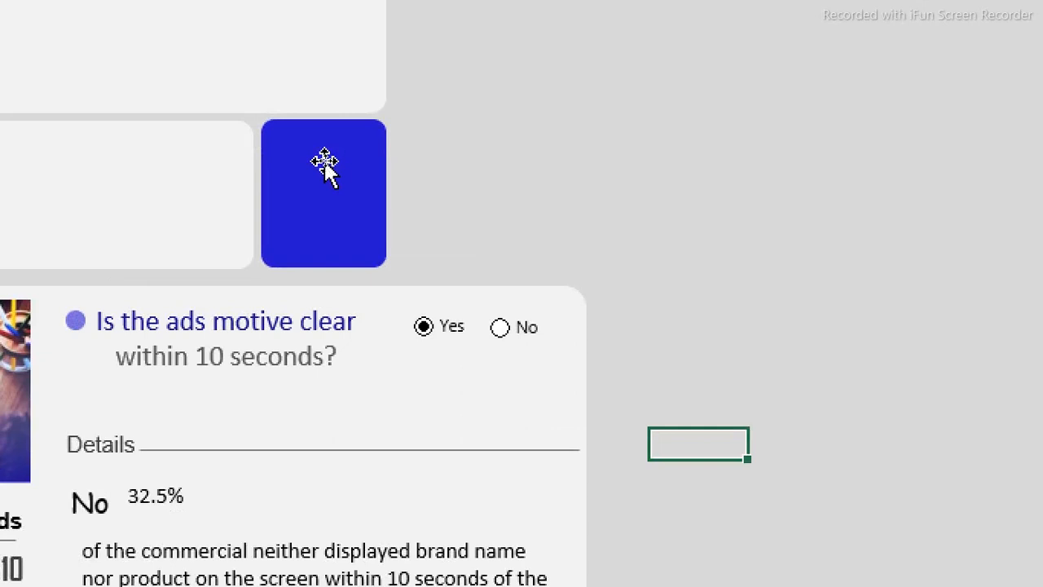
Duplicate the blue rounded rectangle, shrink the copy to a small bar, and place it just after the percentage below Details.
click(326, 162)
drag(326, 162, 400, 383)
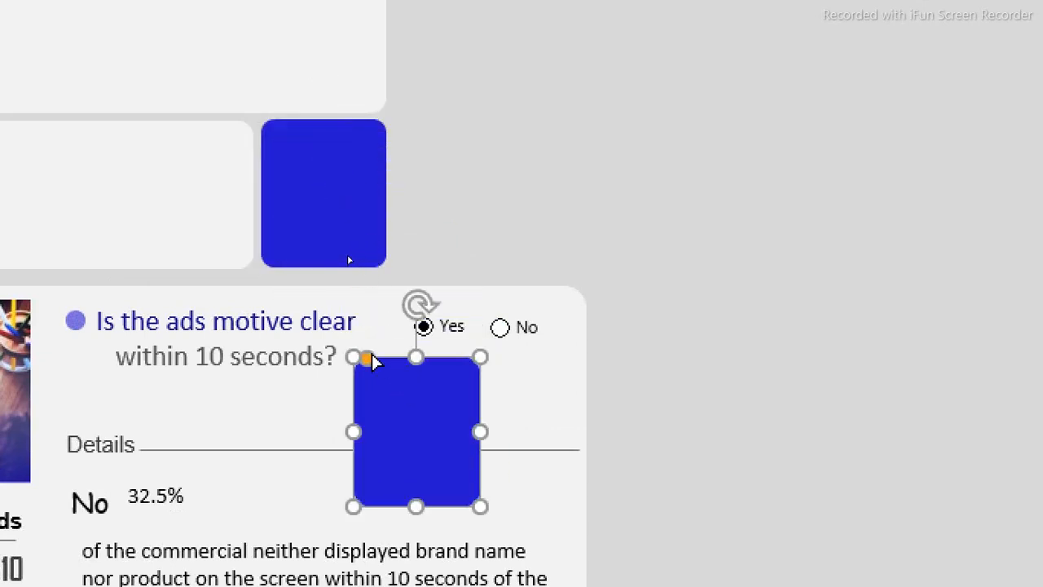
drag(480, 357, 281, 495)
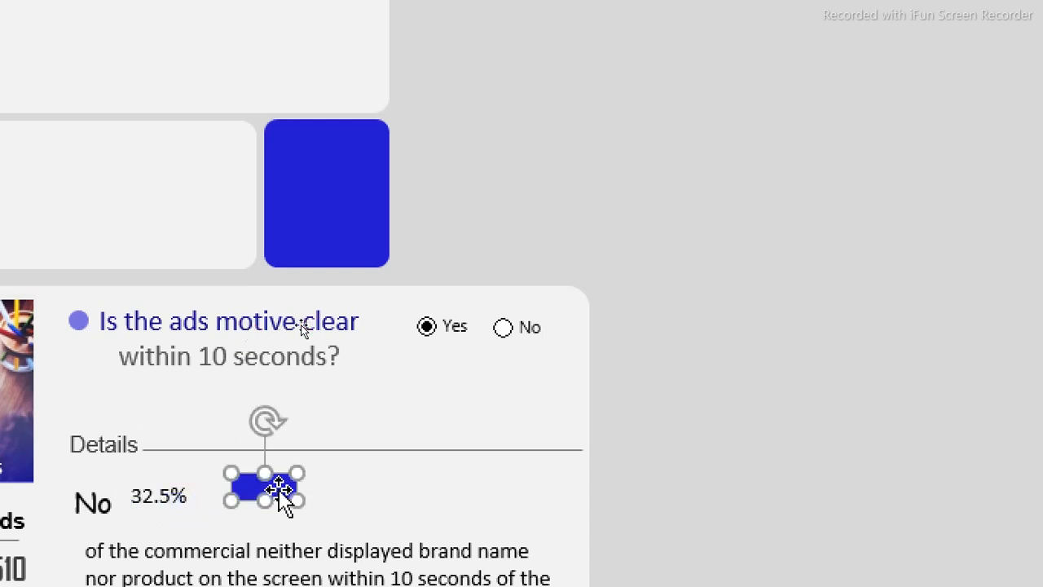
Set the percentage text to size 24 and color it with the recently used blue.
click(180, 499)
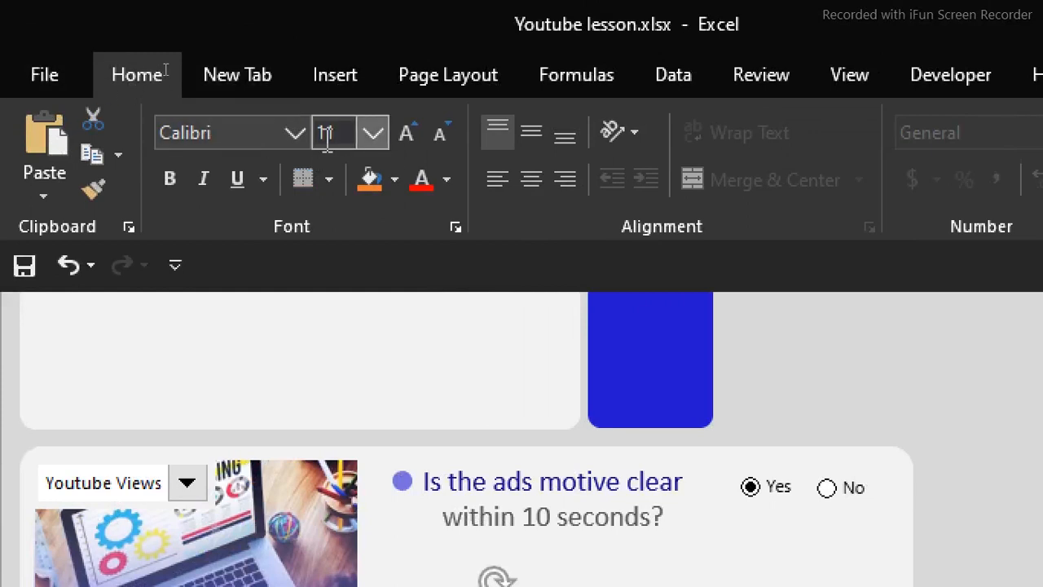
click(375, 135)
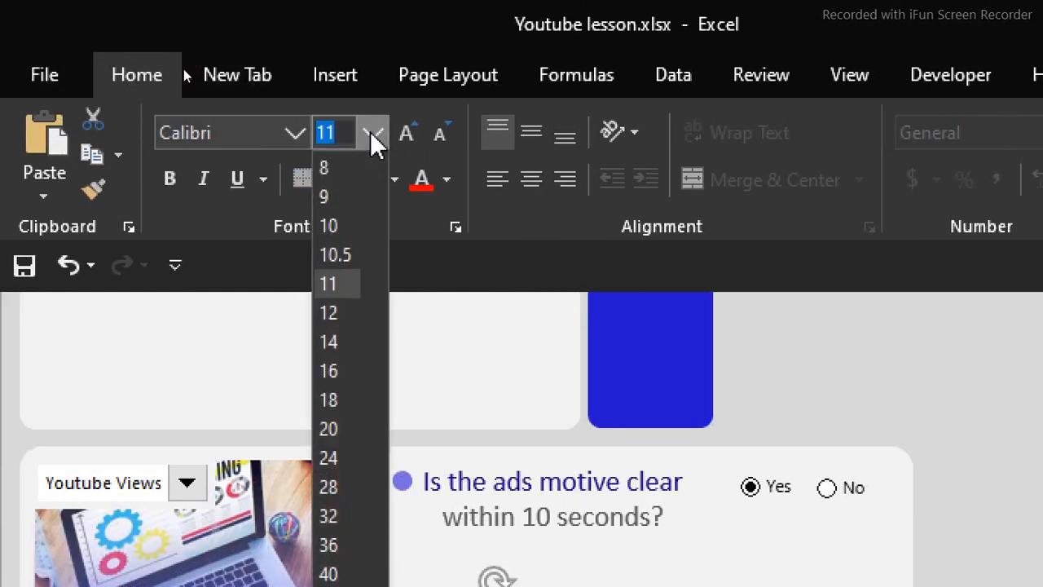
click(333, 458)
click(447, 179)
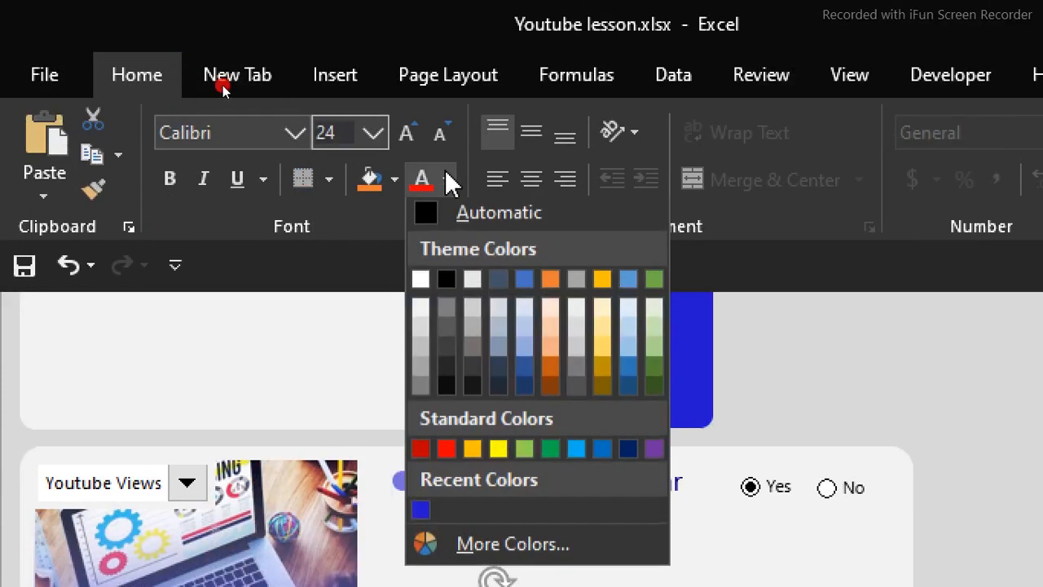
click(422, 516)
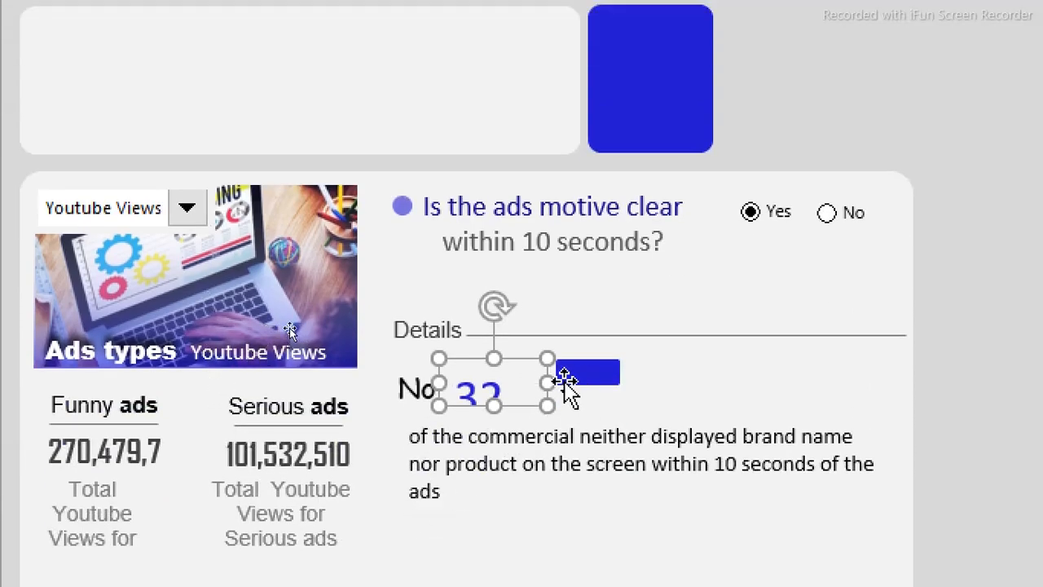
Widen the percentage text box, center its text, and move it to the far side of the small blue bar.
drag(547, 383, 629, 389)
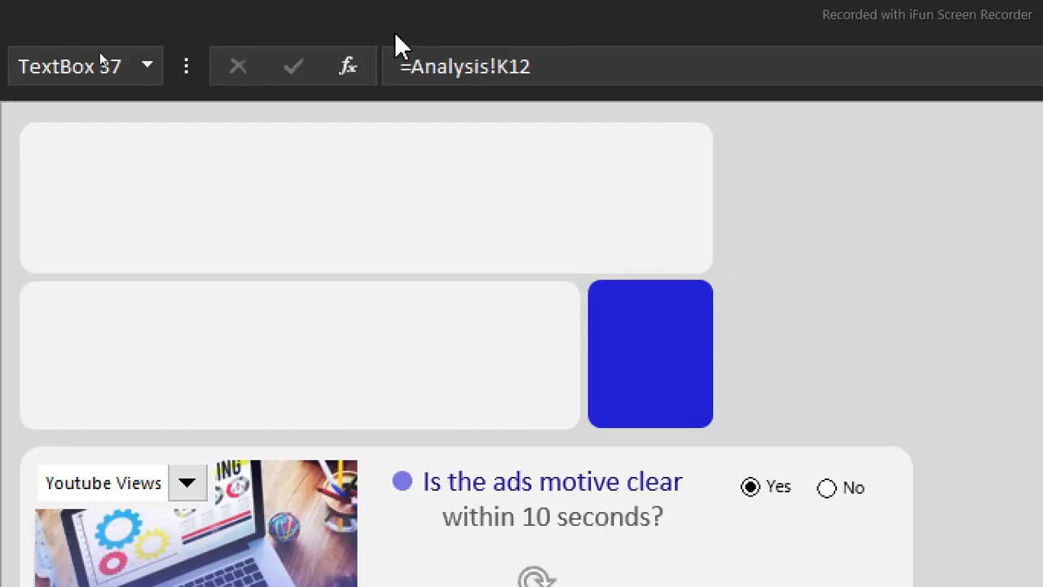
click(394, 35)
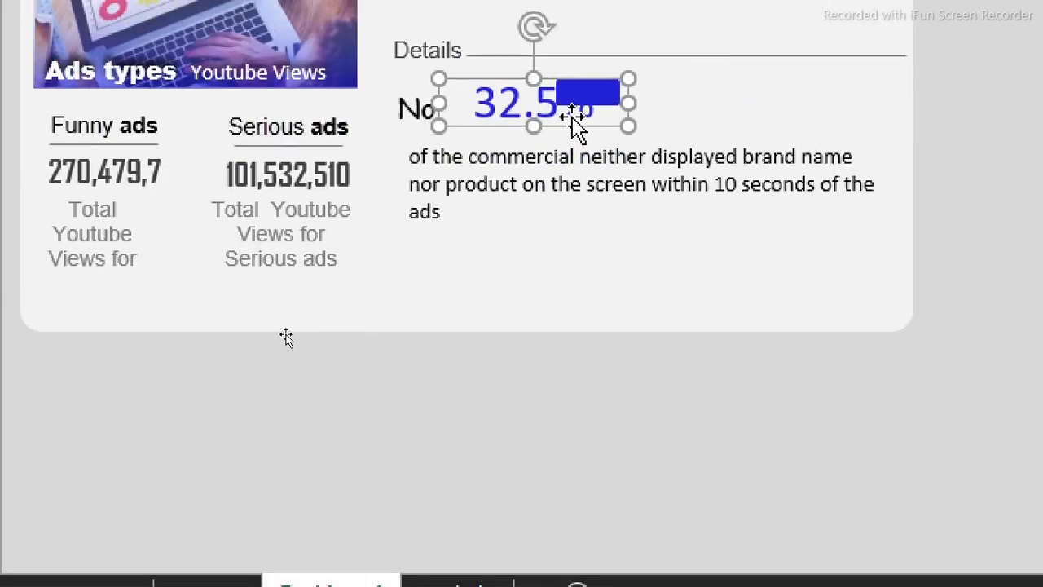
drag(573, 127, 777, 133)
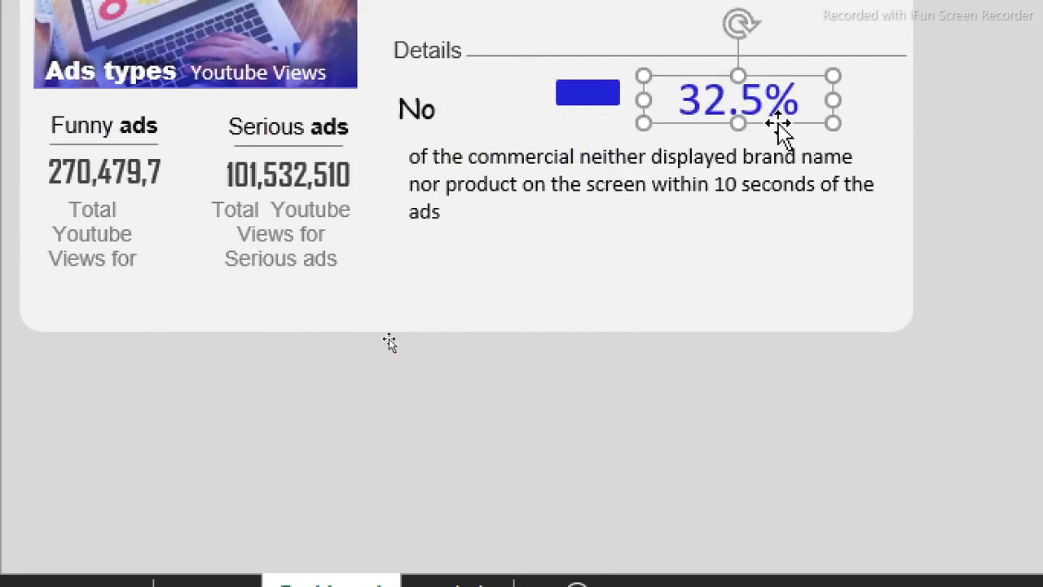
Enlarge the small blue bar and position it directly beside the answer text, before the percentage.
click(598, 91)
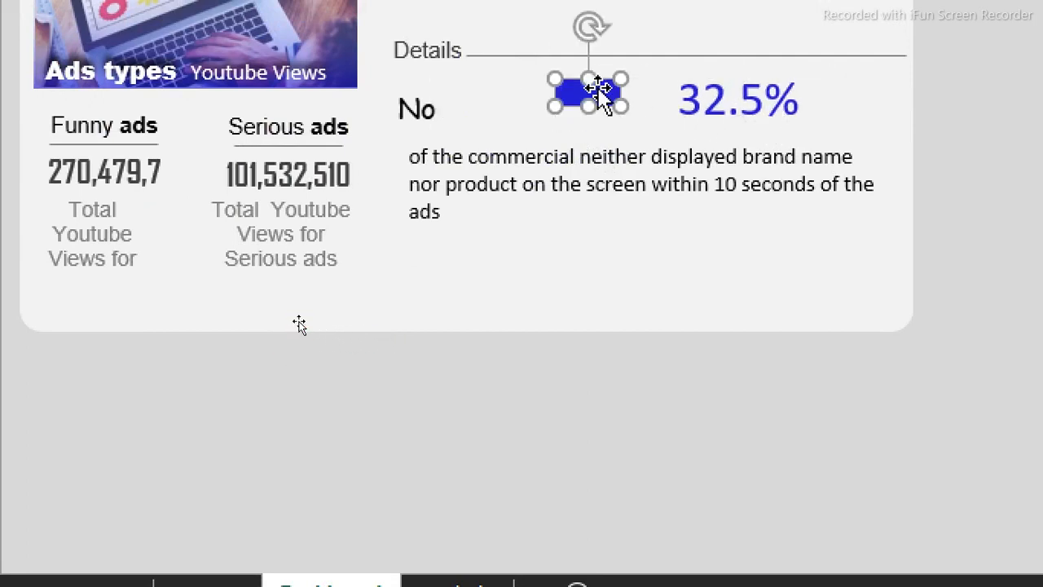
drag(553, 107, 495, 110)
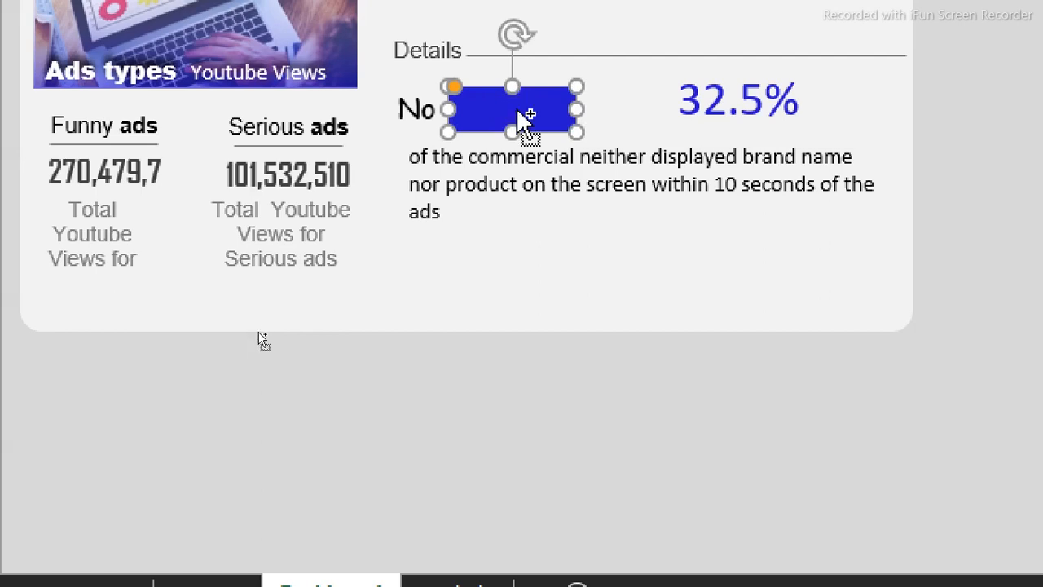
Give the bar beside the answer text a solid gray fill with 67% transparency.
double_click(518, 109)
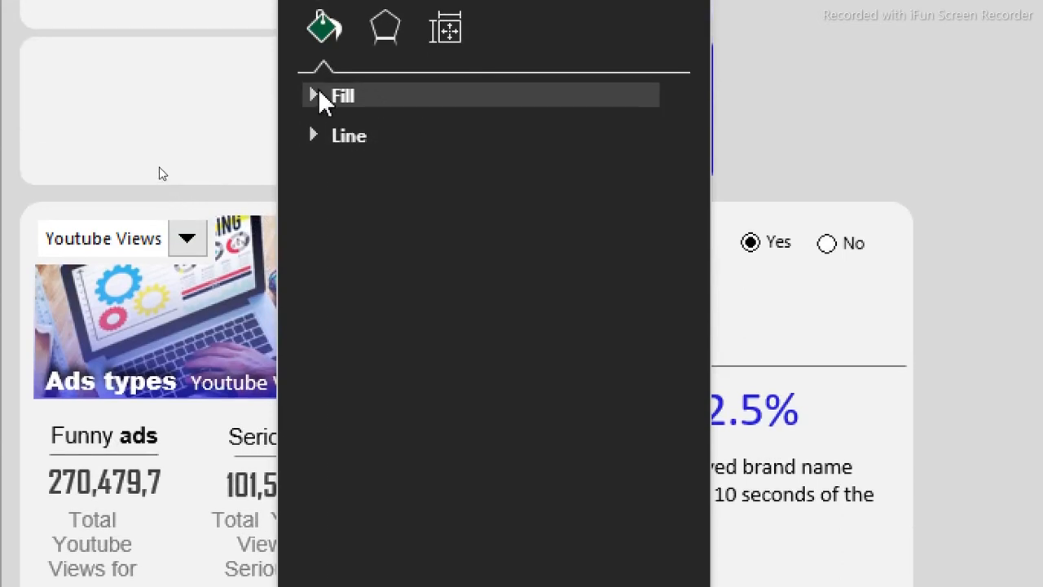
click(319, 95)
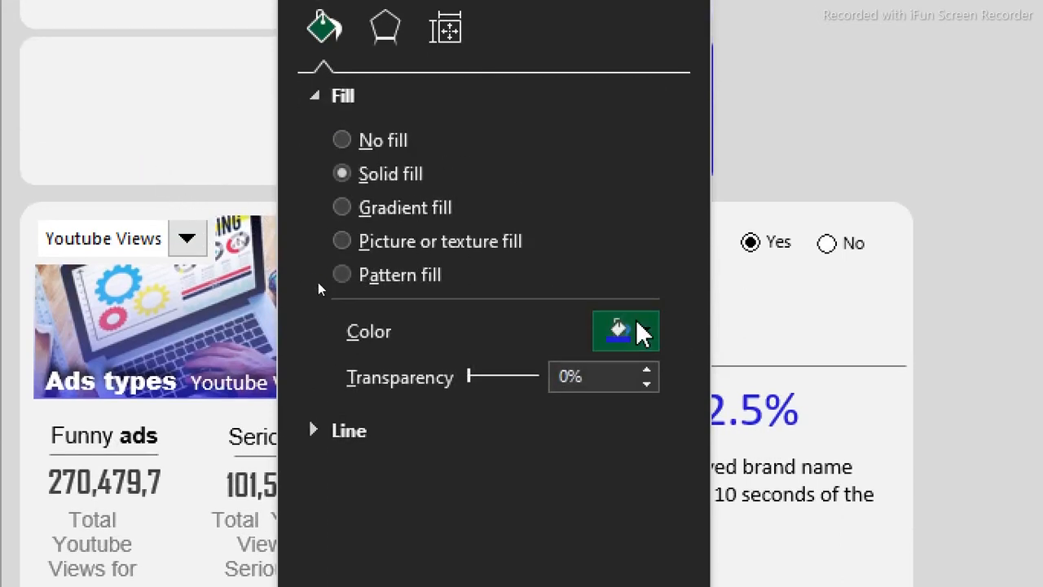
click(638, 326)
click(609, 490)
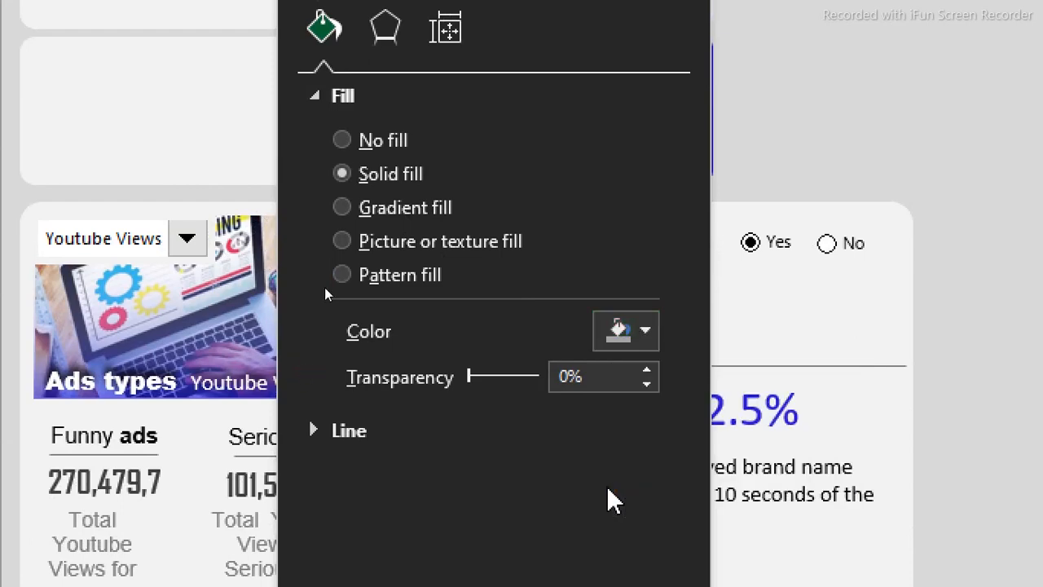
drag(554, 135, 909, 134)
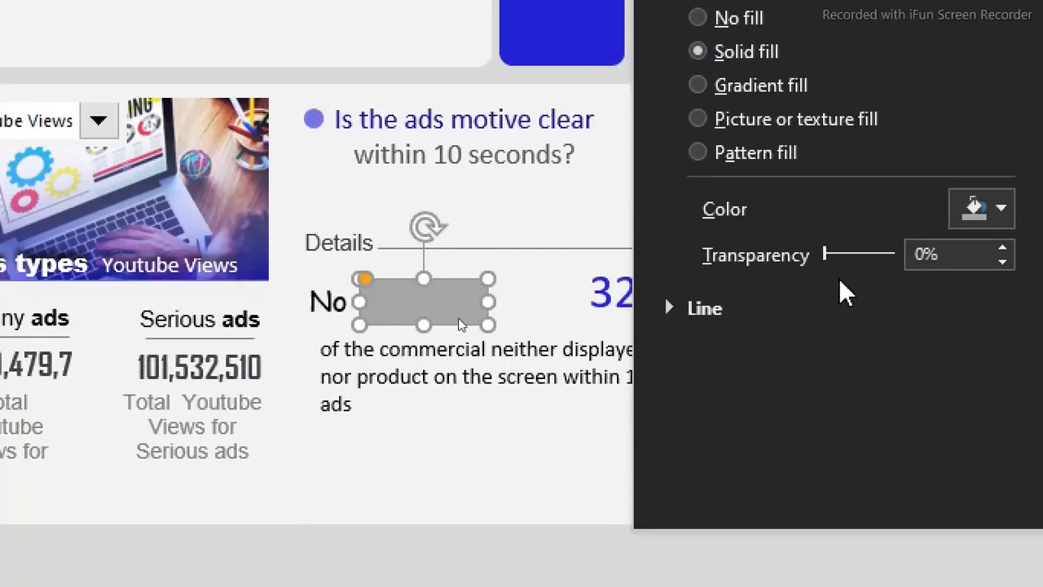
drag(823, 255, 895, 254)
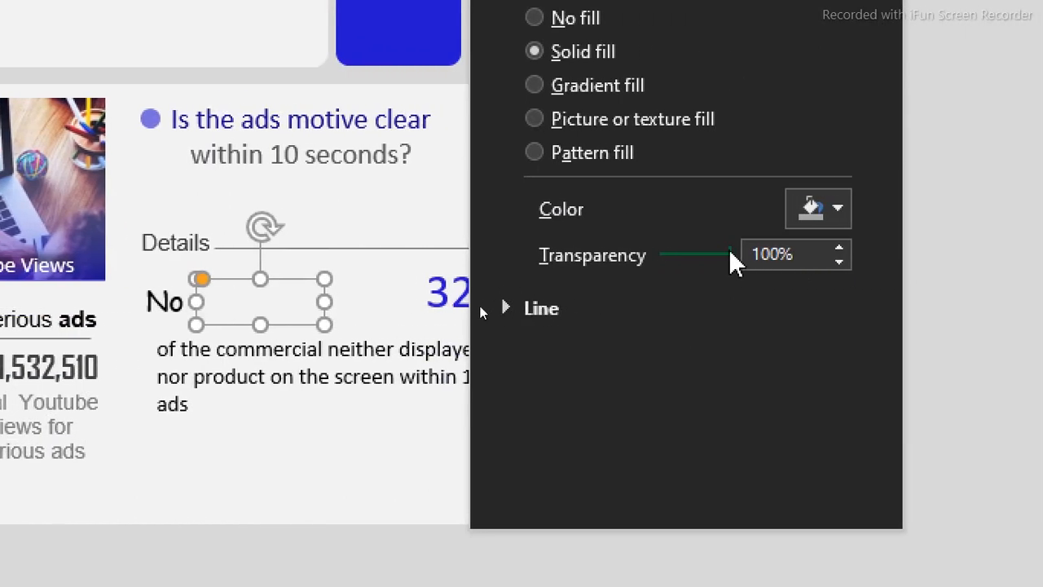
drag(729, 249, 706, 249)
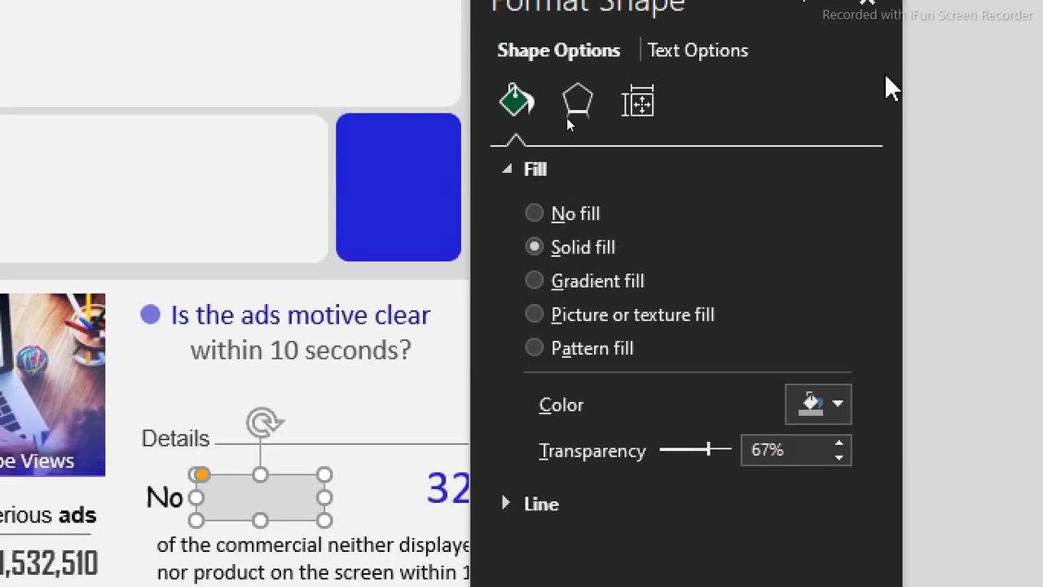
click(871, 17)
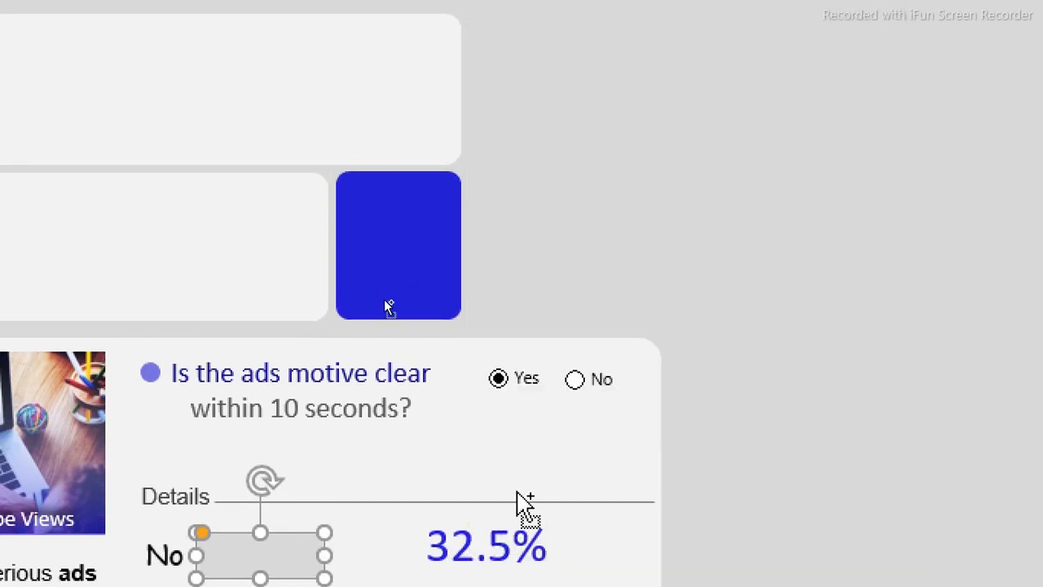
Duplicate the translucent gray bar, place the copy over the outer edge of the topmost card, and select the percentage text box.
drag(291, 577, 501, 192)
drag(501, 97, 504, 180)
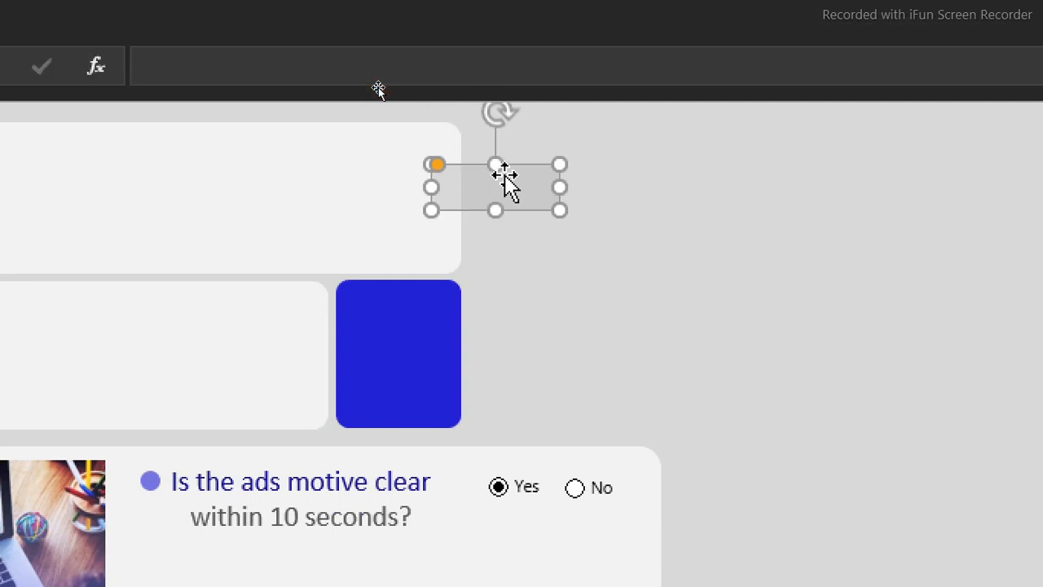
click(479, 357)
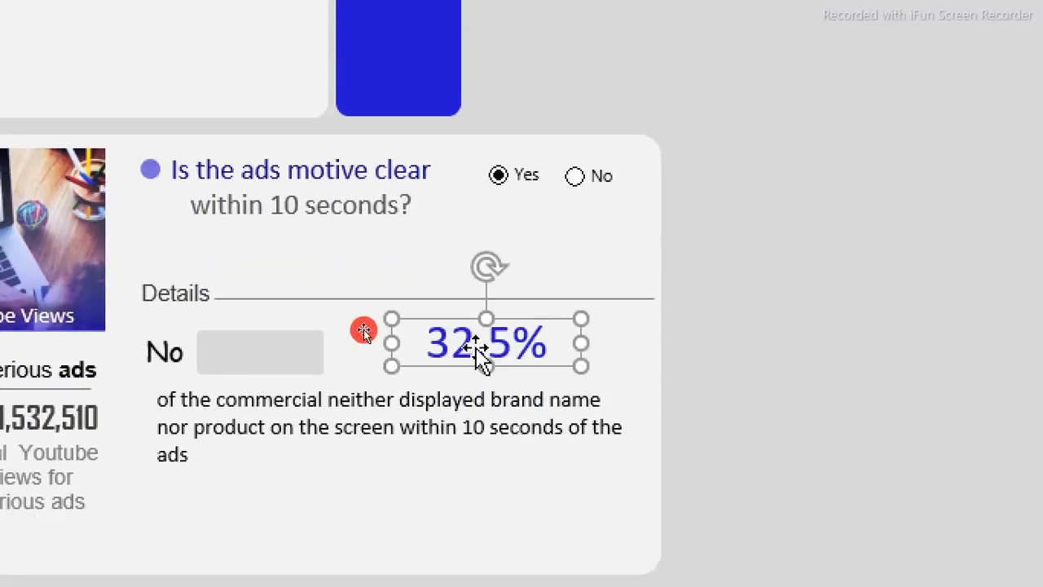
Bring the percentage text box to the front, place it over the translucent gray bar beside the answer text, and make it bold.
drag(533, 366, 437, 371)
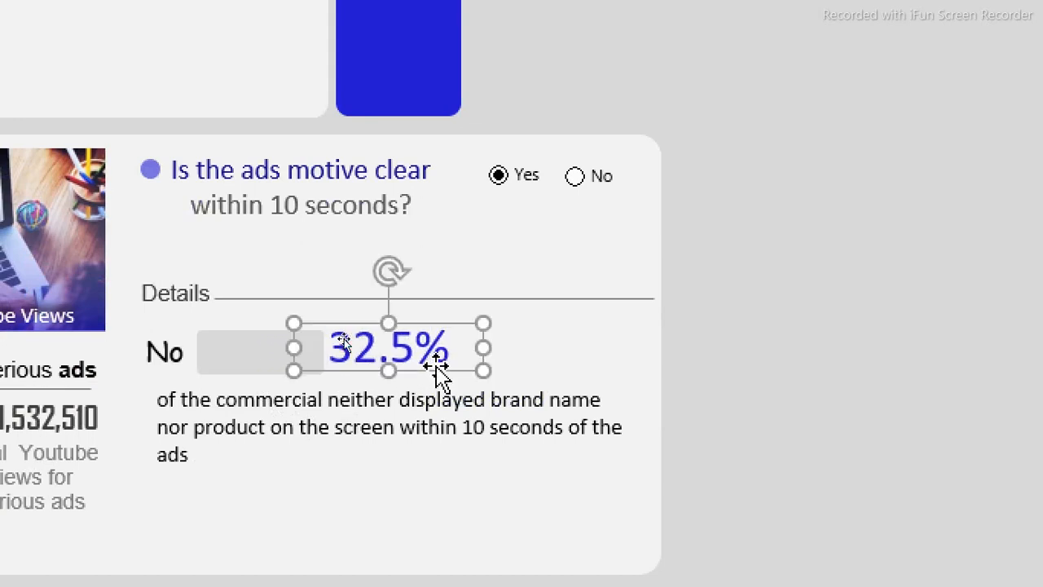
right_click(440, 373)
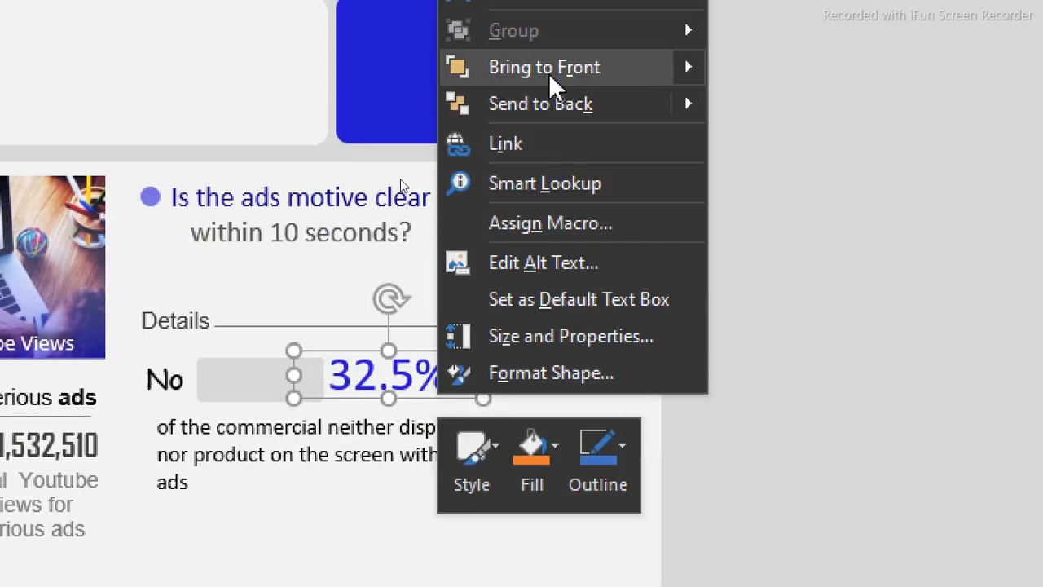
click(548, 45)
drag(436, 402, 310, 405)
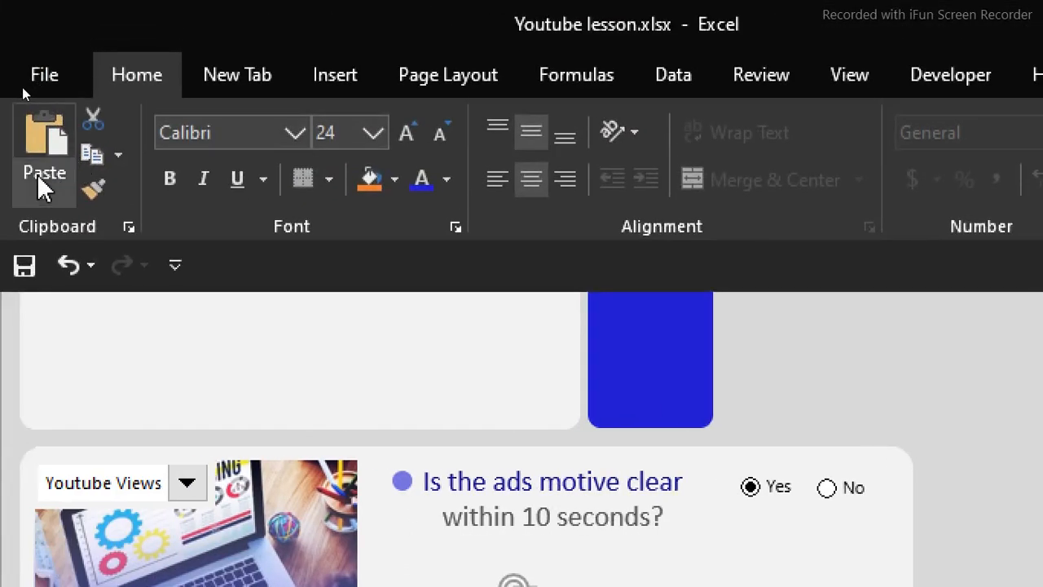
click(172, 180)
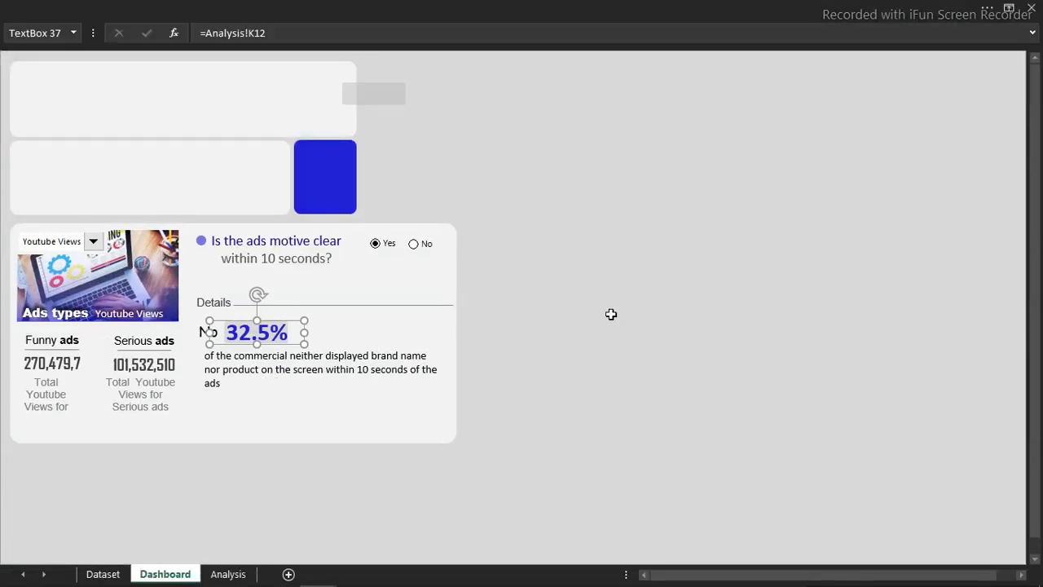
click(611, 315)
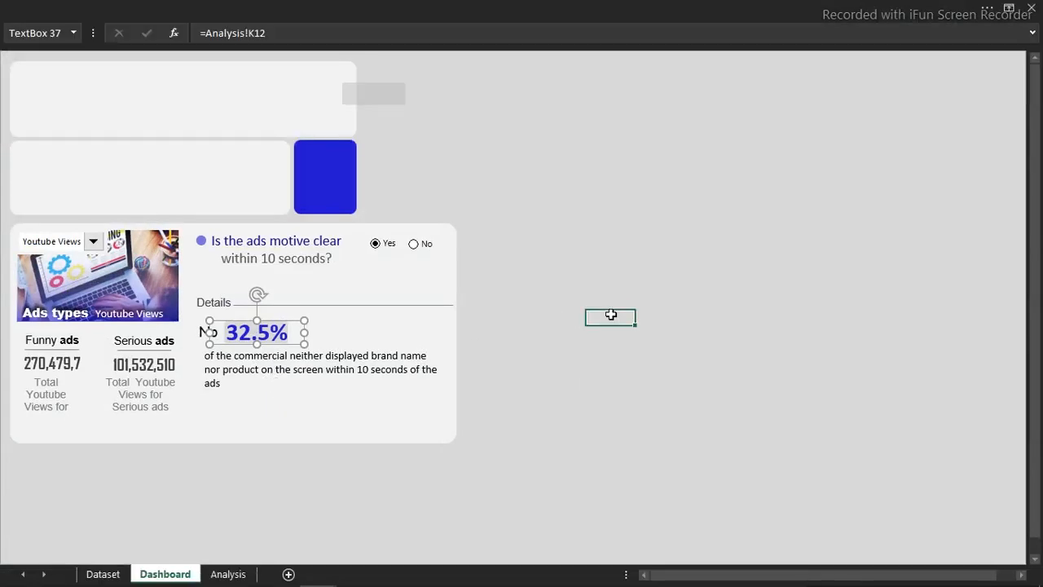
Test both option buttons to compare their labels with the answer, percentage and description they display.
click(416, 245)
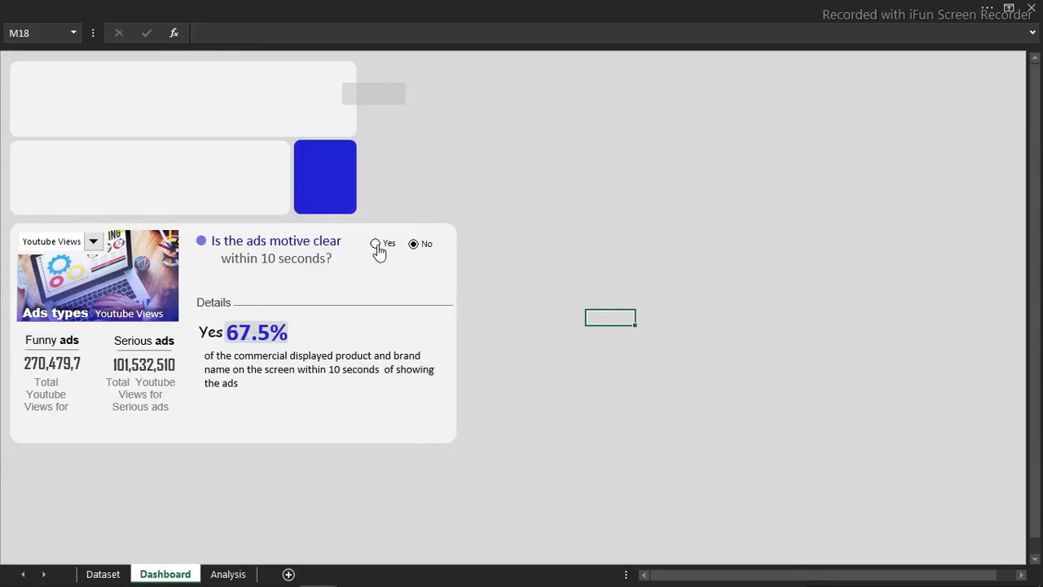
click(376, 245)
click(407, 245)
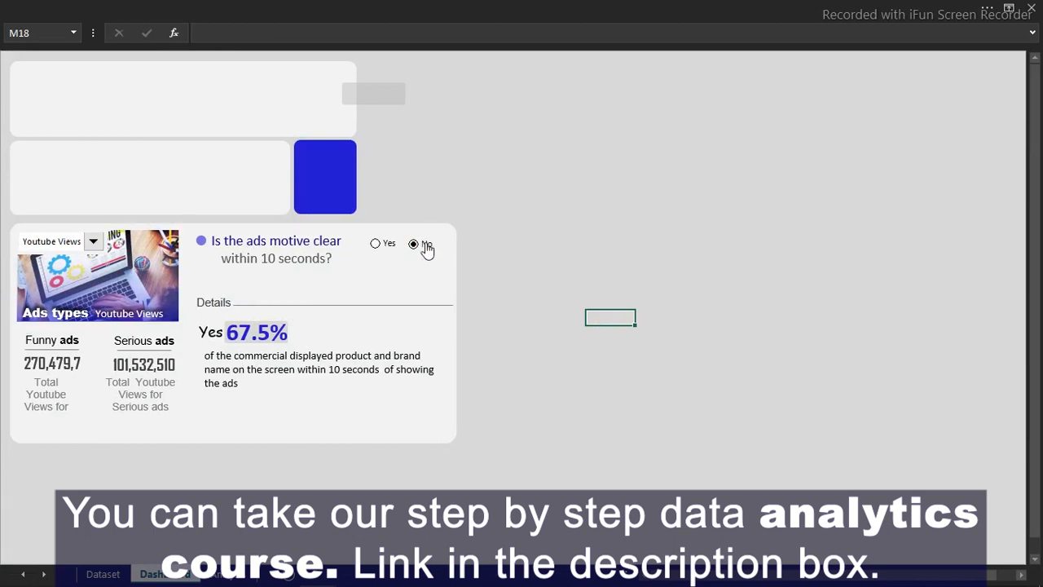
Swap the option button captions so the first reads No and the second reads Yes, and select the No option.
ctrl+click(426, 246)
click(426, 243)
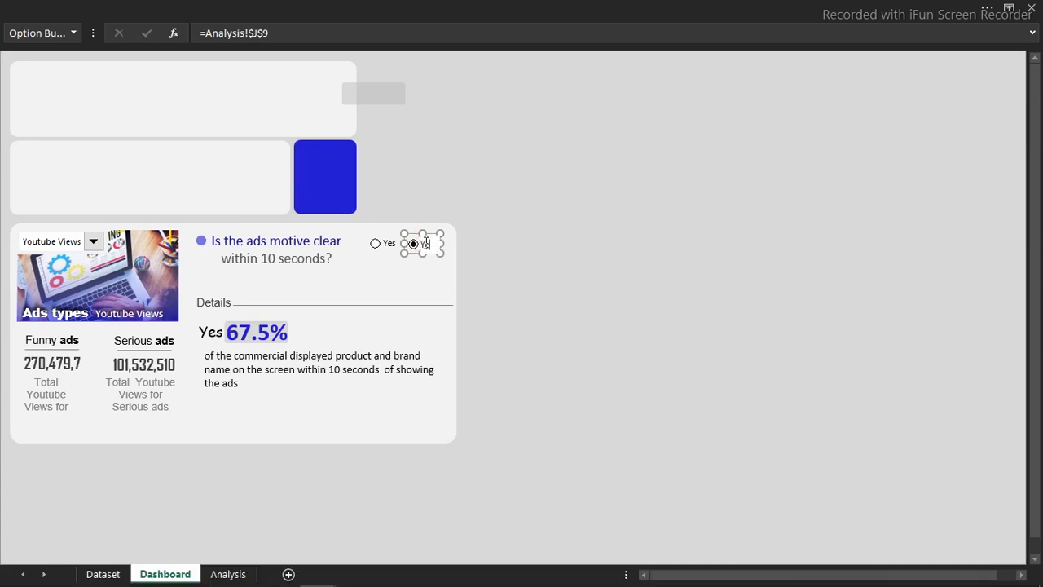
click(546, 271)
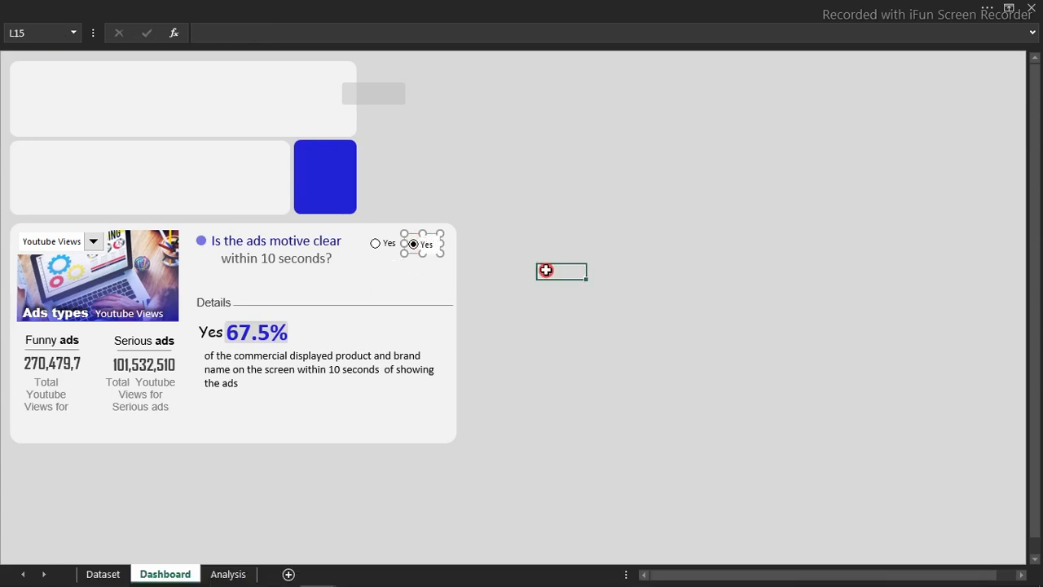
ctrl+click(396, 250)
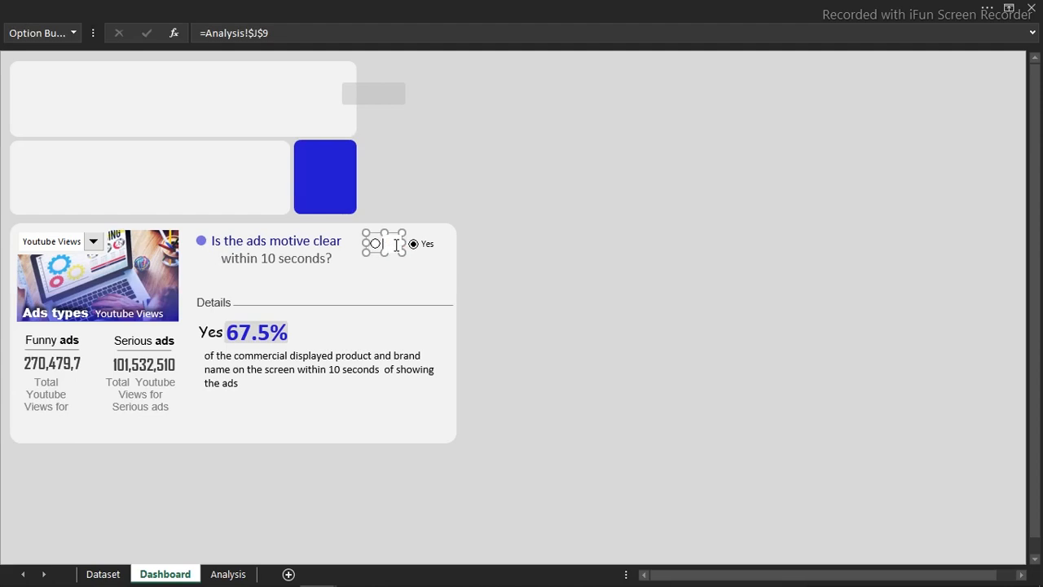
click(682, 222)
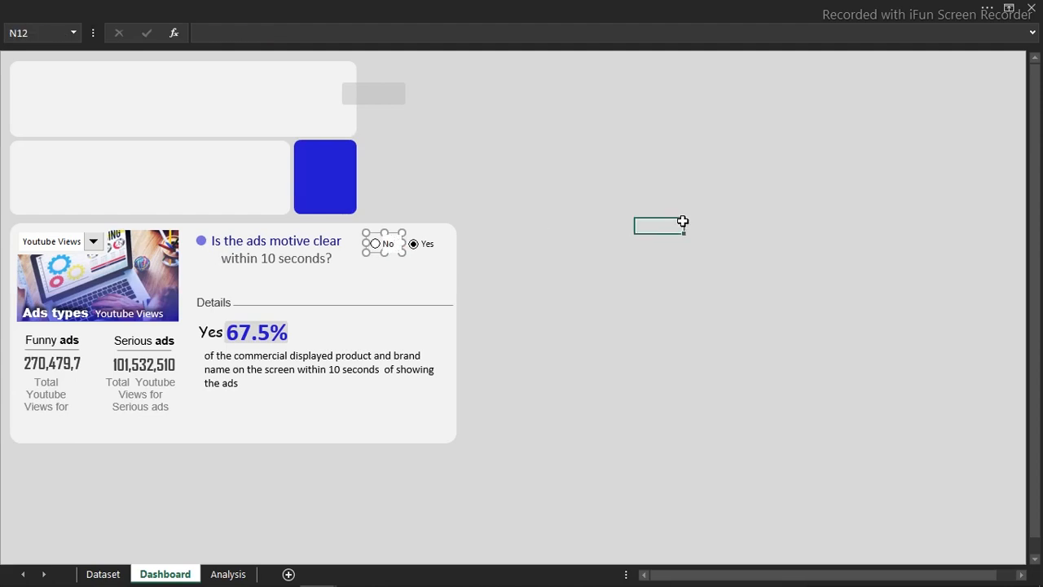
click(377, 243)
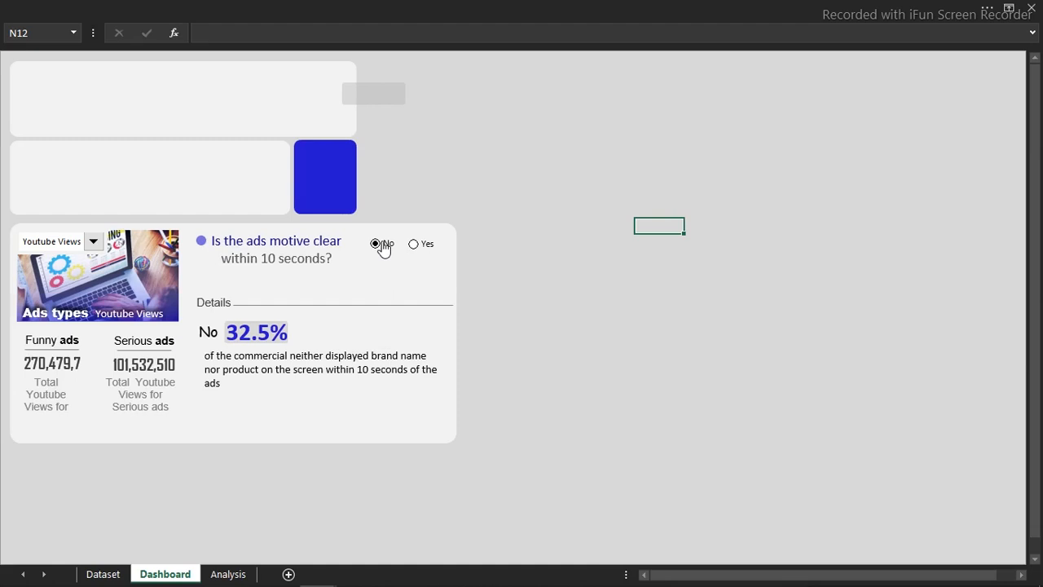
Format the description text below the percentage in Arial, size 10.5, with a gray font color.
click(358, 361)
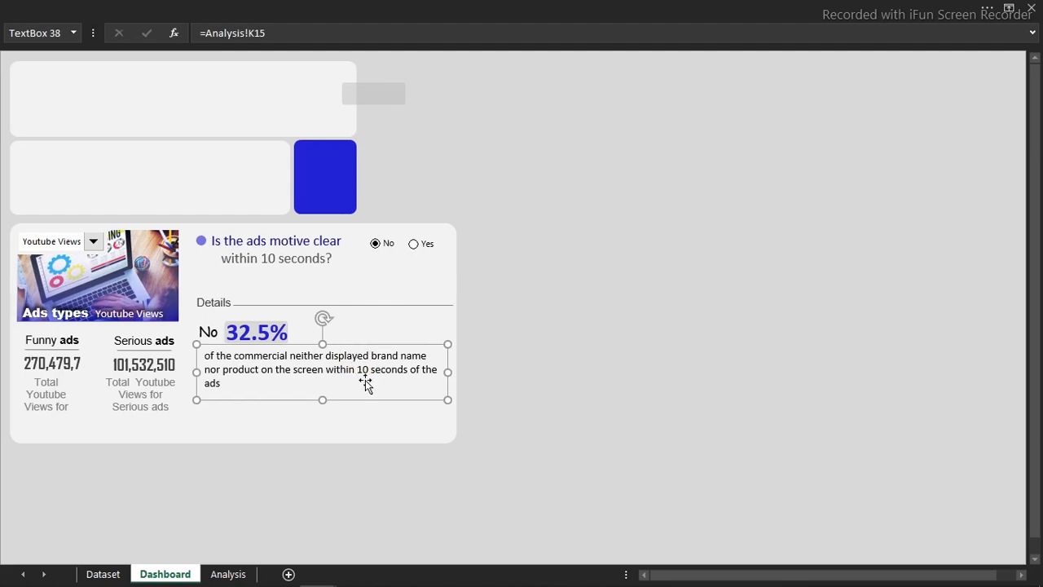
click(277, 8)
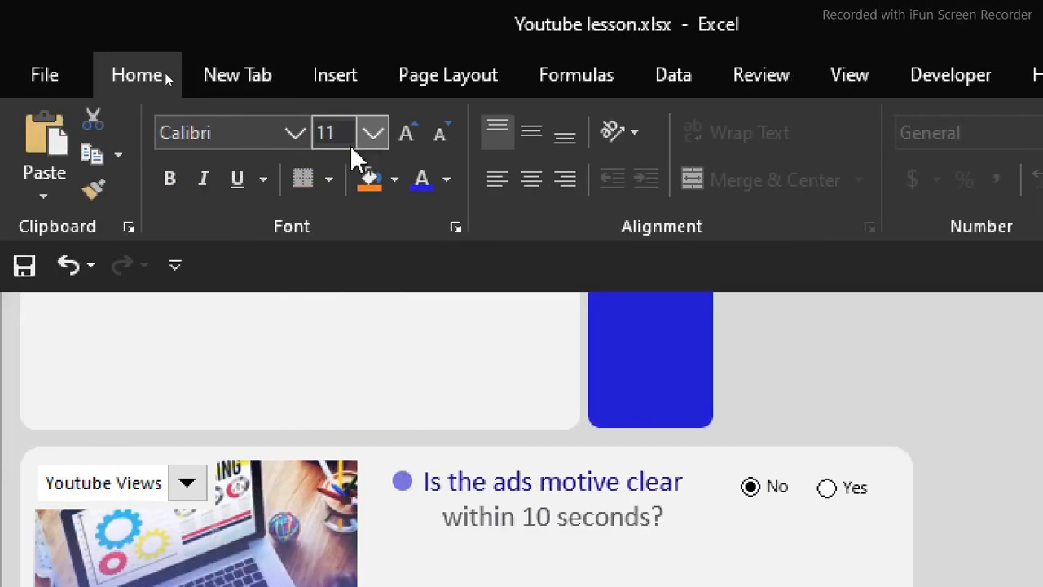
click(294, 134)
drag(563, 319, 566, 135)
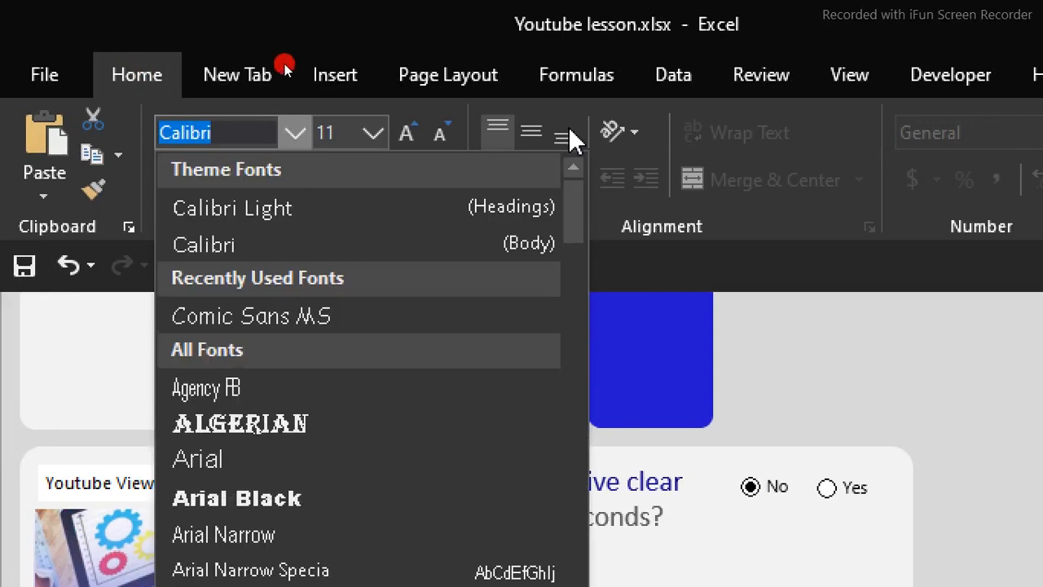
click(199, 461)
click(443, 135)
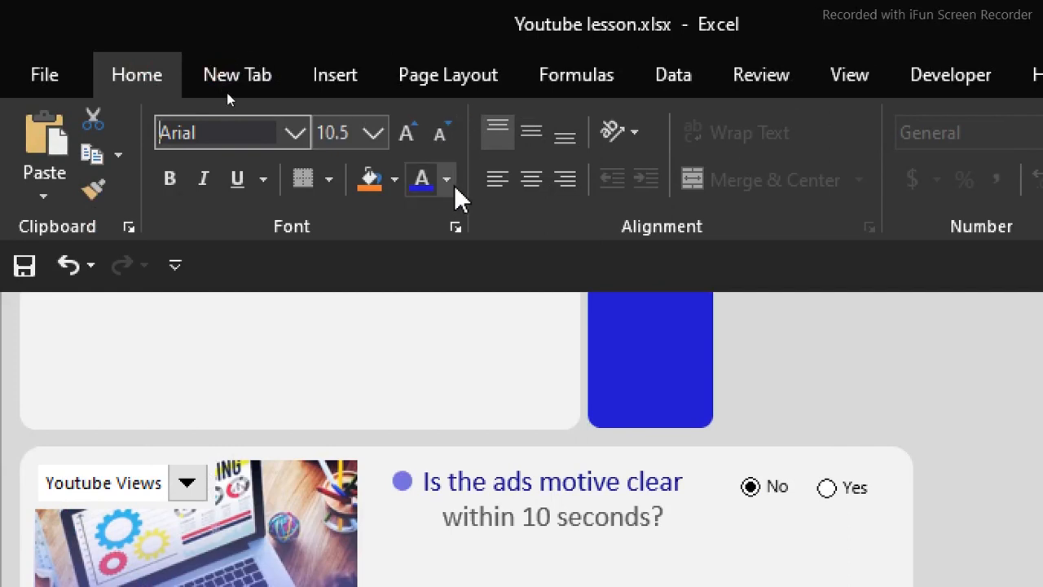
click(447, 179)
click(420, 392)
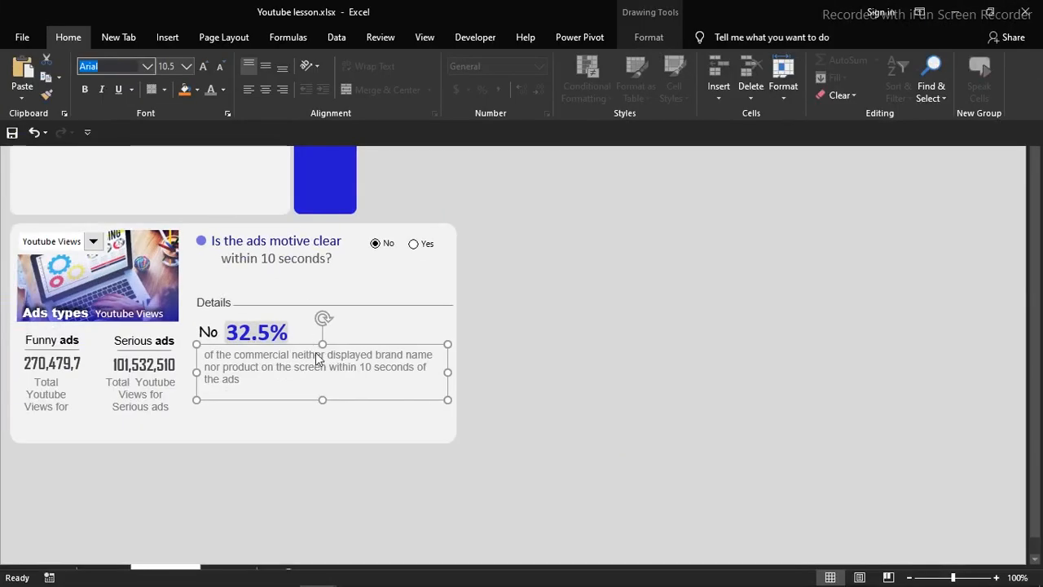
Center the description text both vertically and horizontally within its text box.
click(266, 71)
click(266, 90)
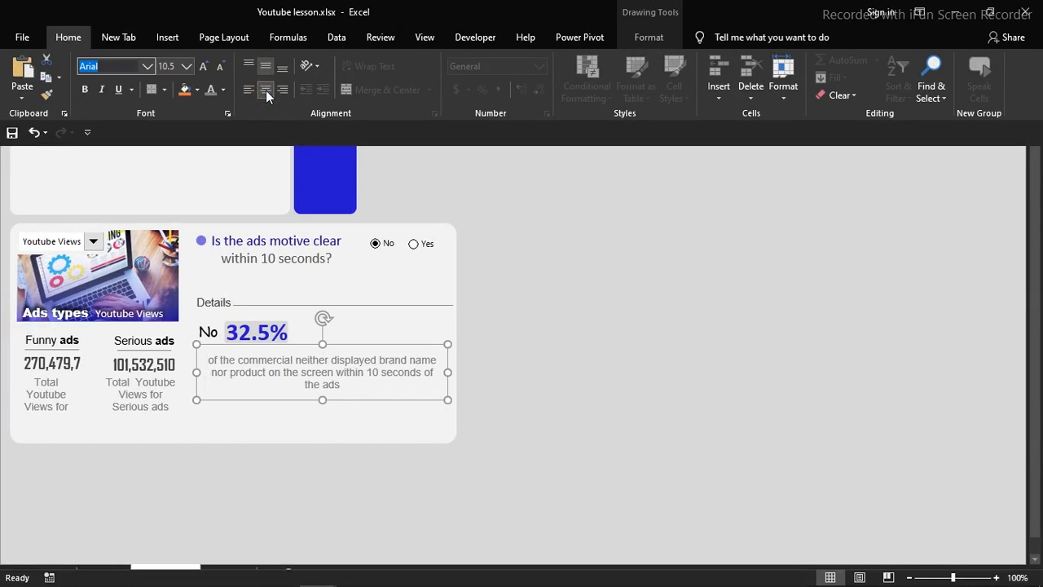
key(ctrl+shift+F1)
click(548, 347)
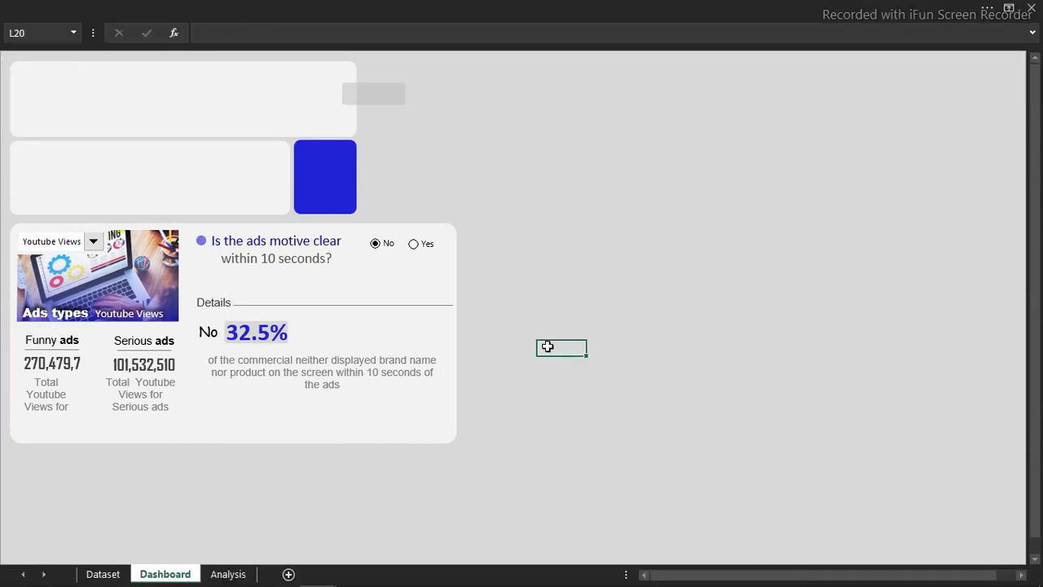
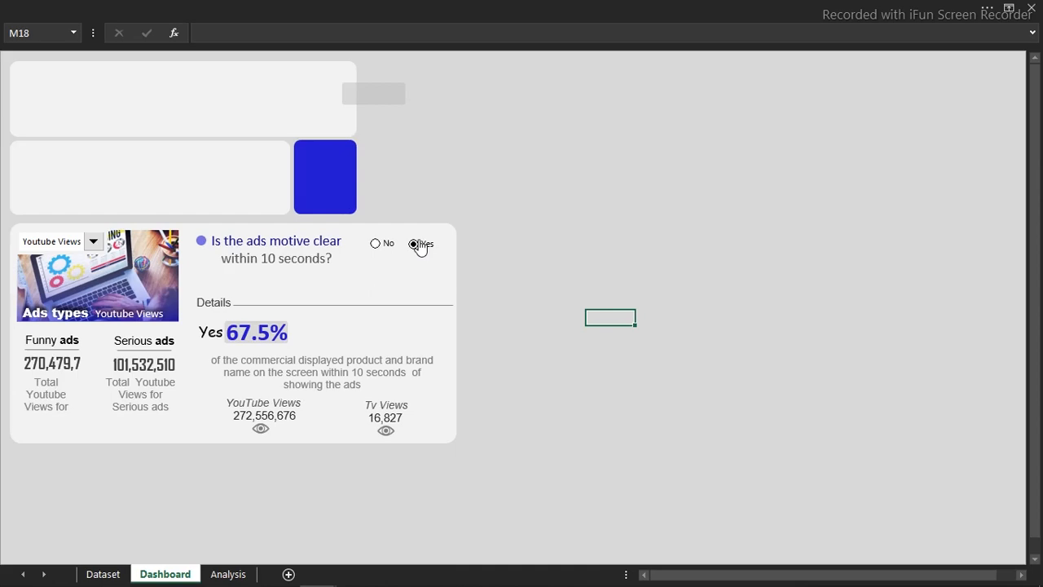
Paste the "On the commercial" heading and the "Did they feature an animal - real or computer-generated" text onto the card beside the blue square.
click(201, 186)
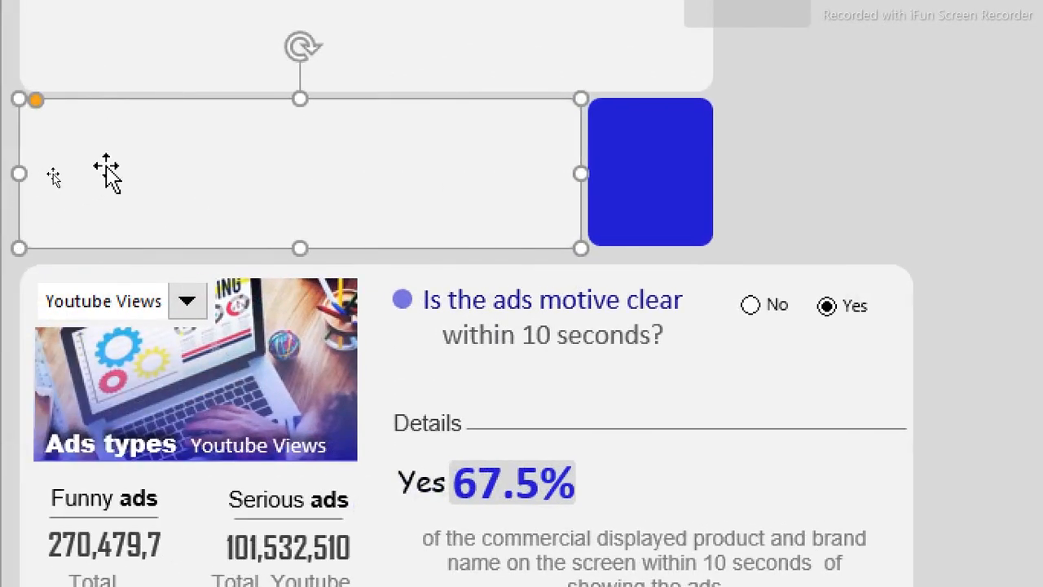
key(ctrl+v)
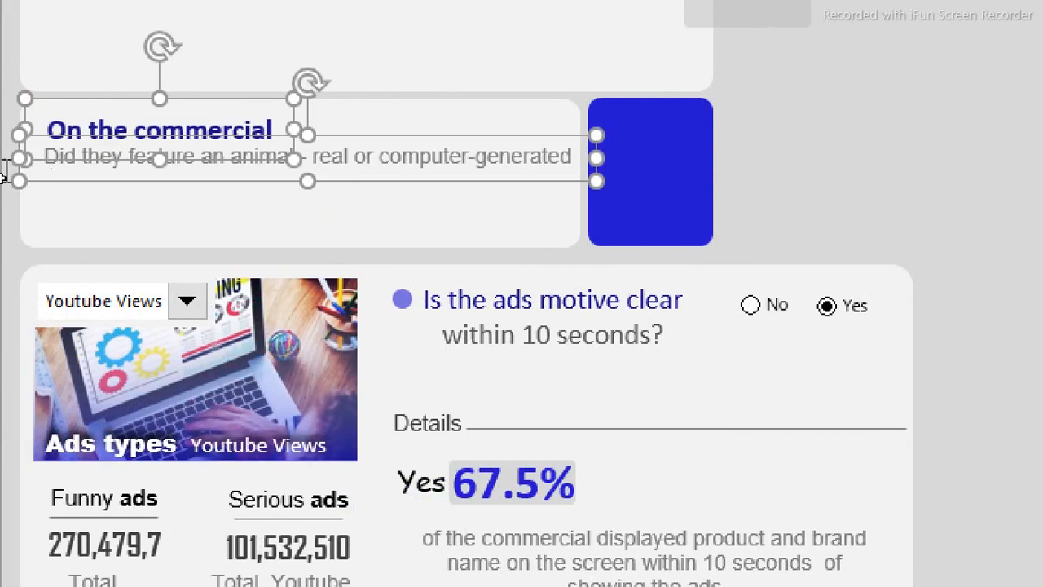
click(9, 206)
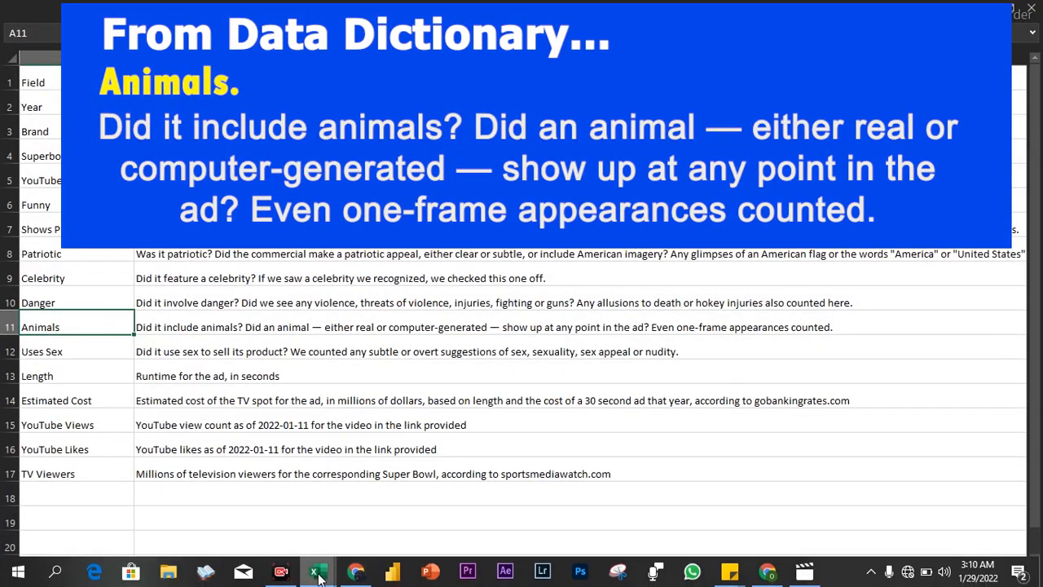
Return to the dashboard workbook and copy the pivot table in J3:M6 of the Analysis sheet to cell P3.
mouse_move(314, 572)
click(483, 511)
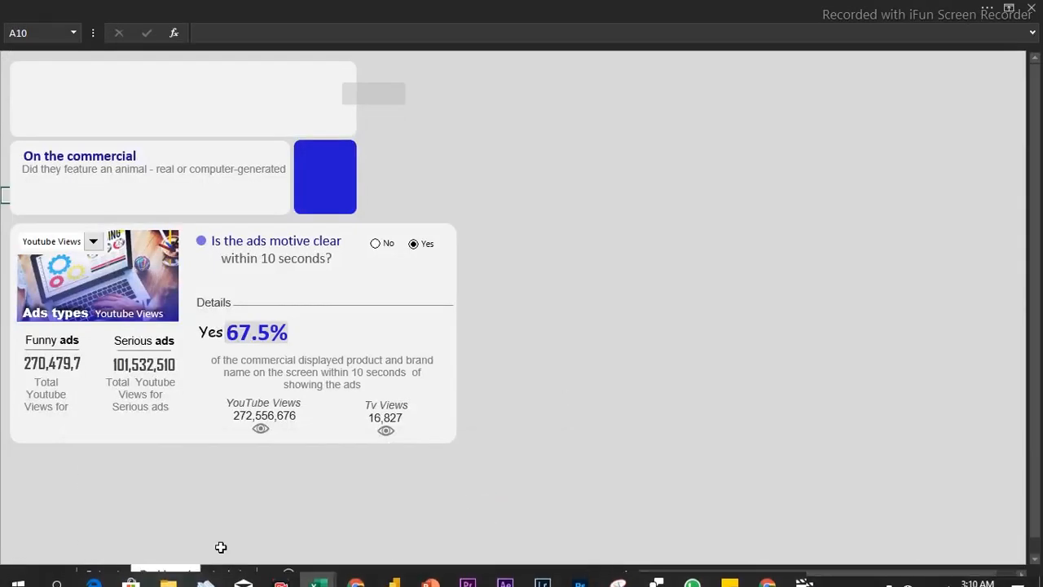
click(232, 574)
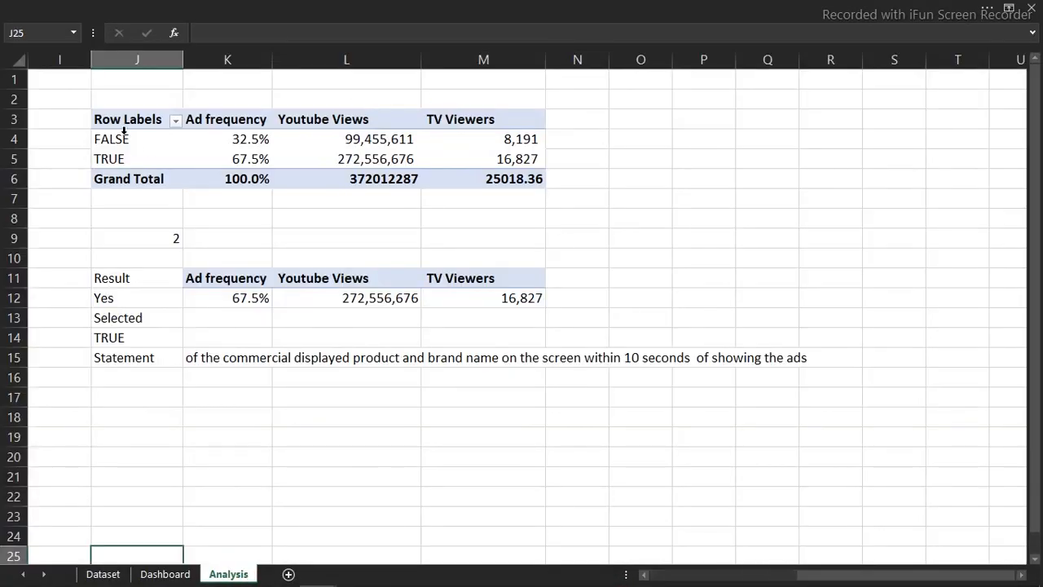
drag(122, 126, 424, 180)
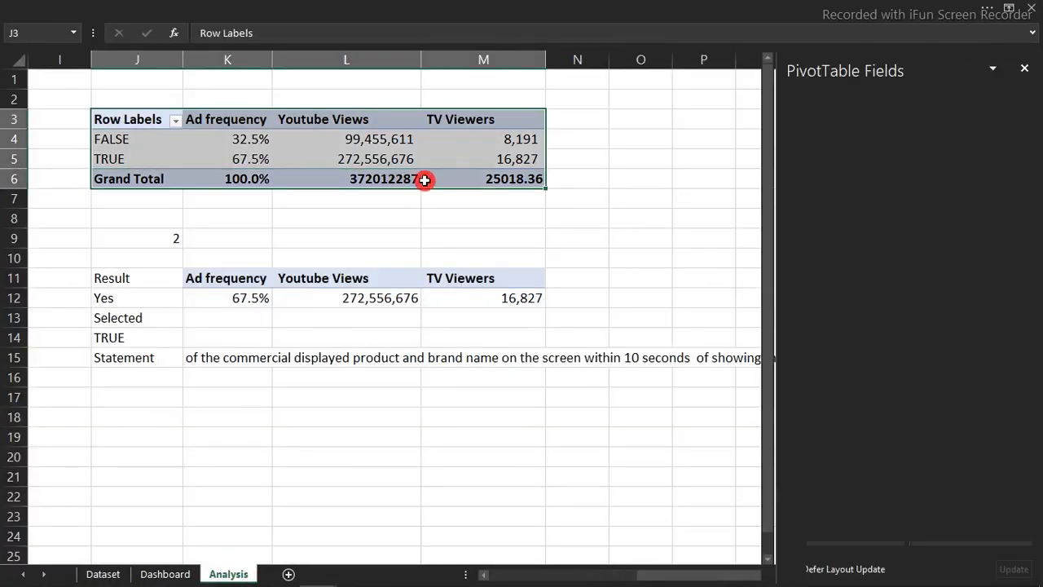
key(ctrl+c)
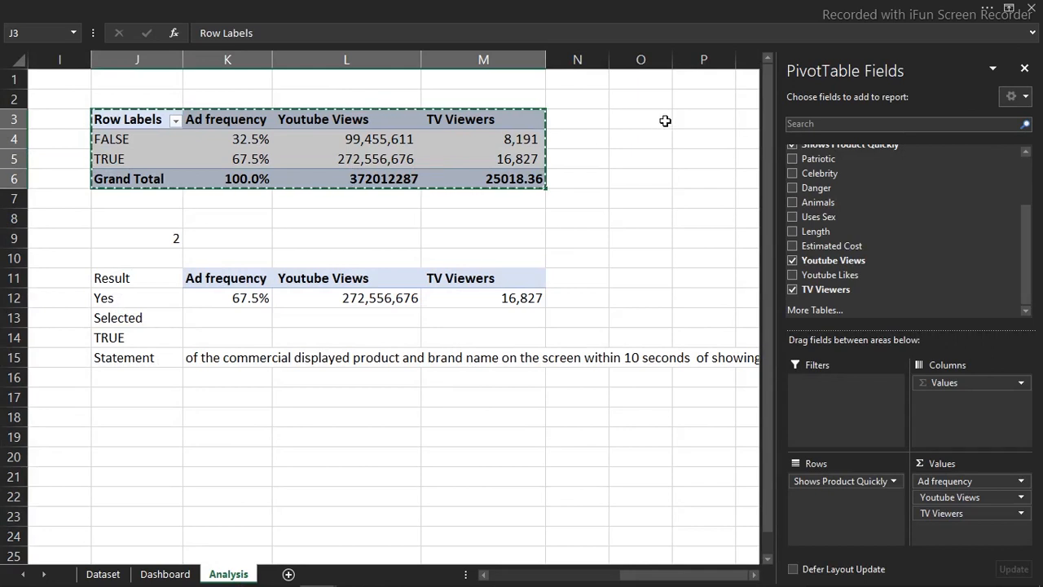
click(700, 119)
key(ctrl+v)
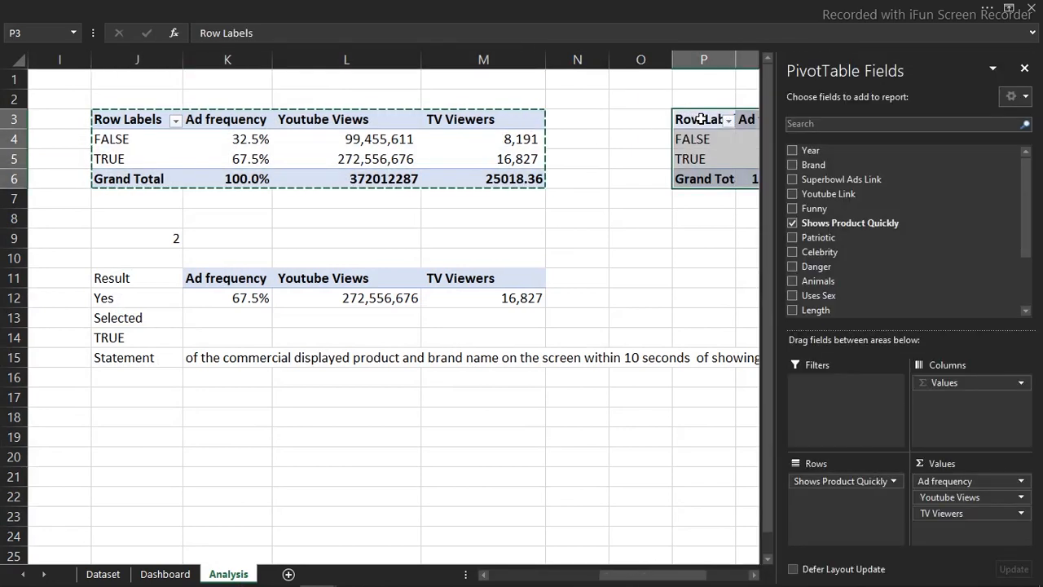
In the copied pivot table, replace the Shows Product Quickly row field with Animals and remove the Youtube Views and TV Viewers values.
click(721, 218)
key(Right)
key(Right)
key(Right)
key(Right)
key(Right)
key(Right)
key(Right)
key(Right)
key(Right)
key(Right)
key(Right)
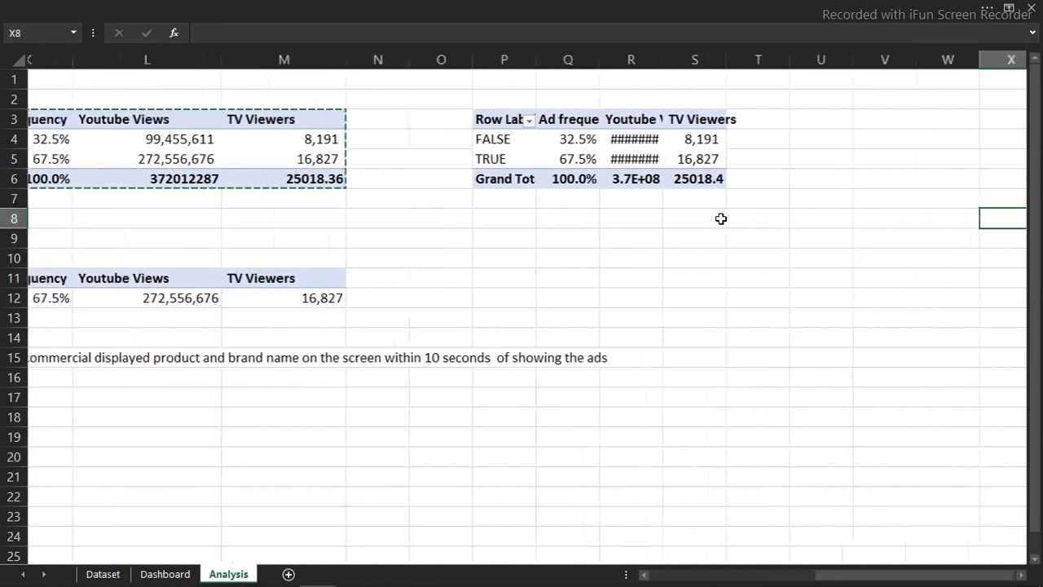
key(Right)
click(256, 140)
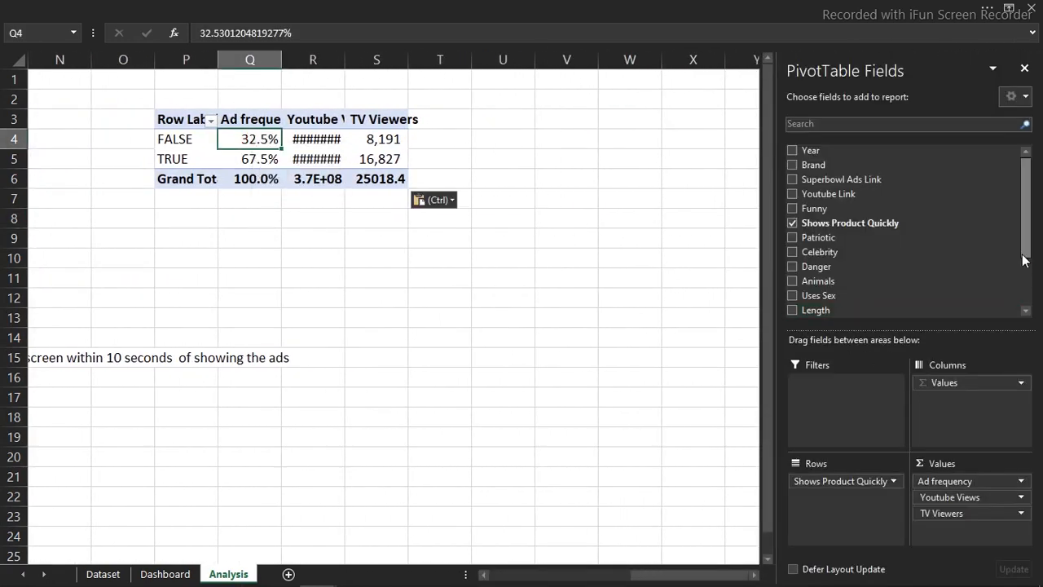
drag(1029, 243, 1023, 296)
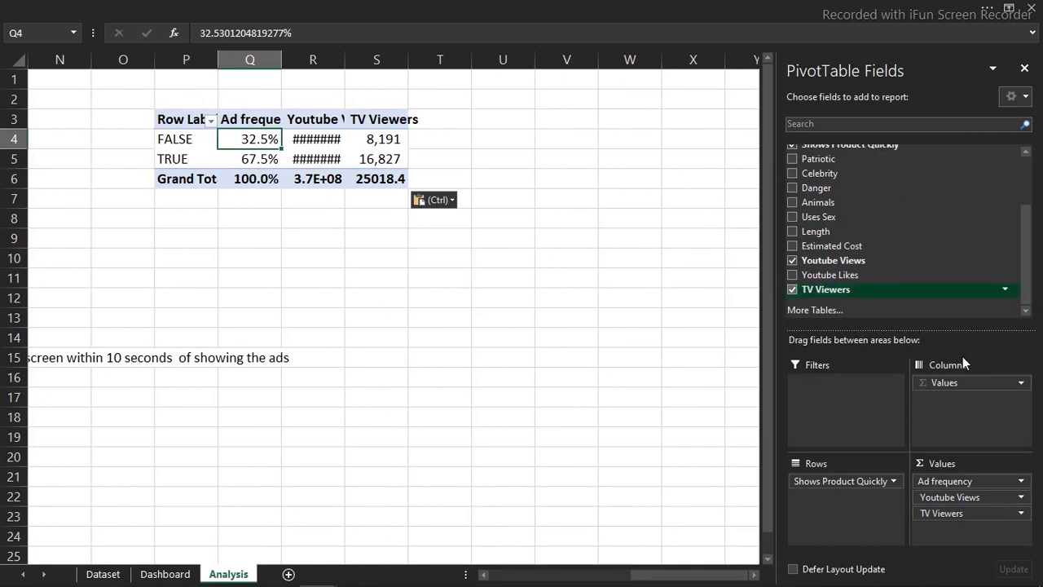
drag(872, 484, 672, 453)
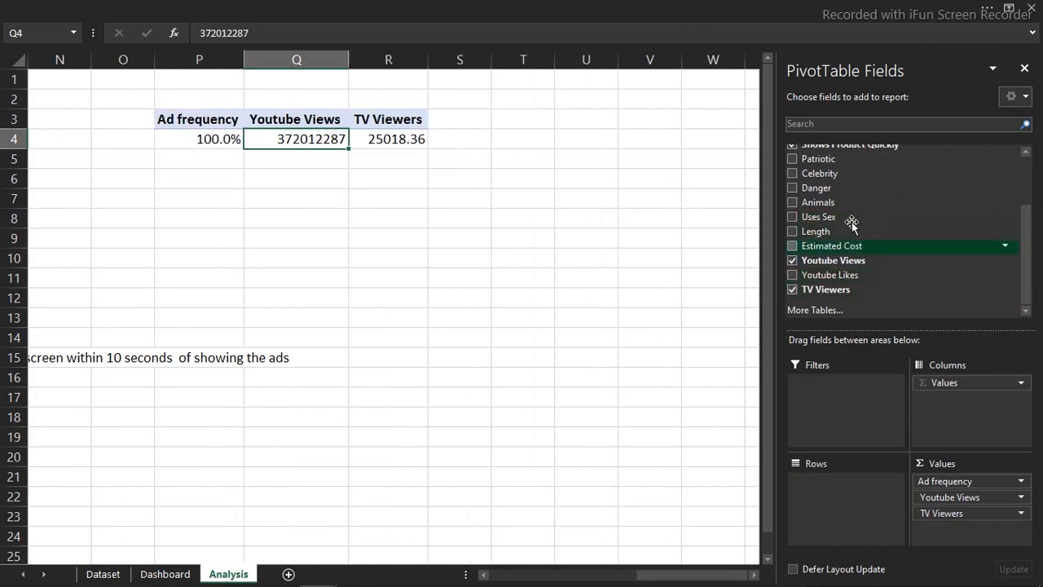
drag(823, 204, 838, 503)
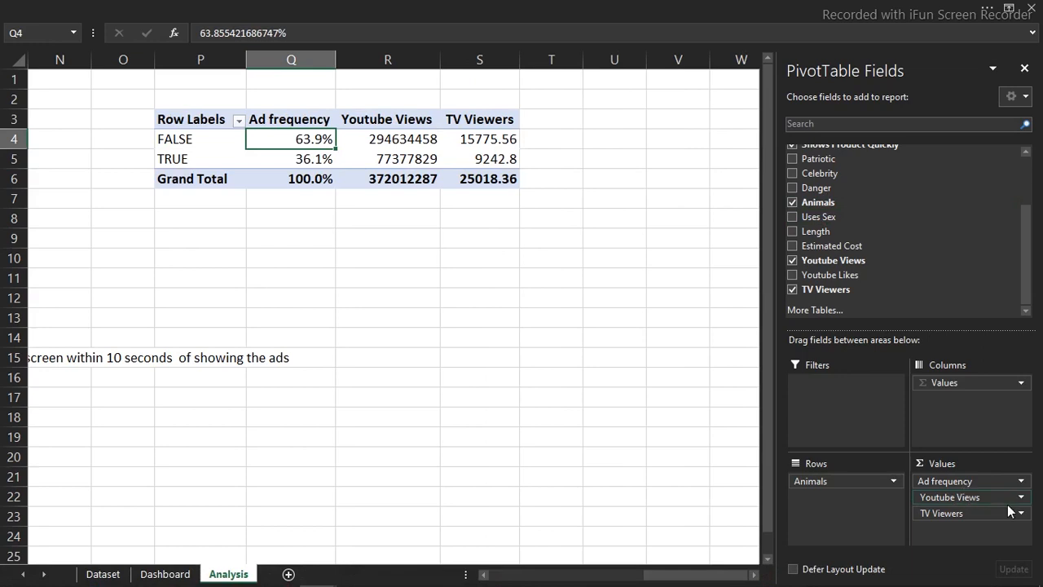
drag(988, 499, 790, 533)
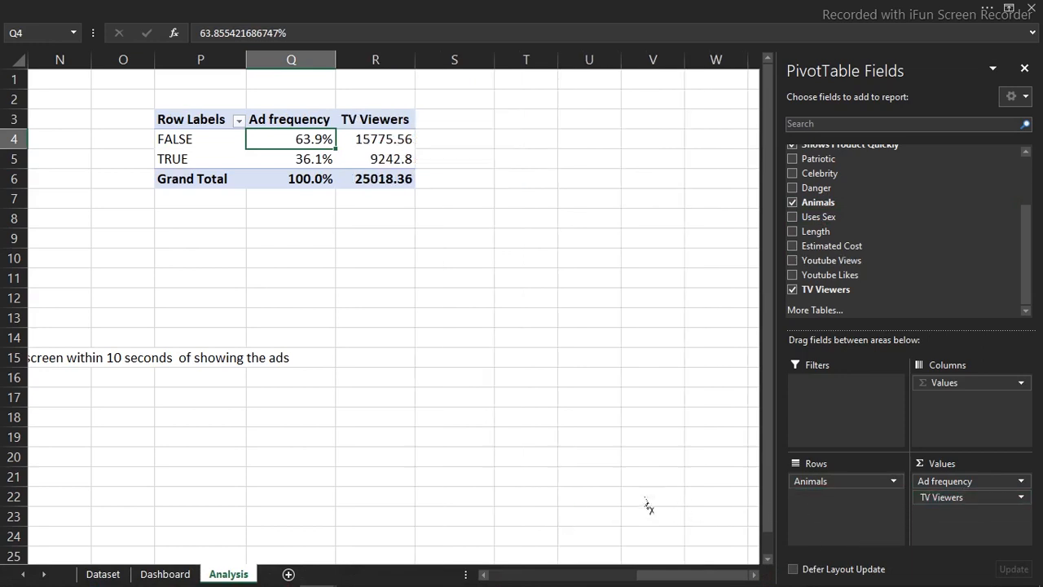
drag(648, 507, 657, 494)
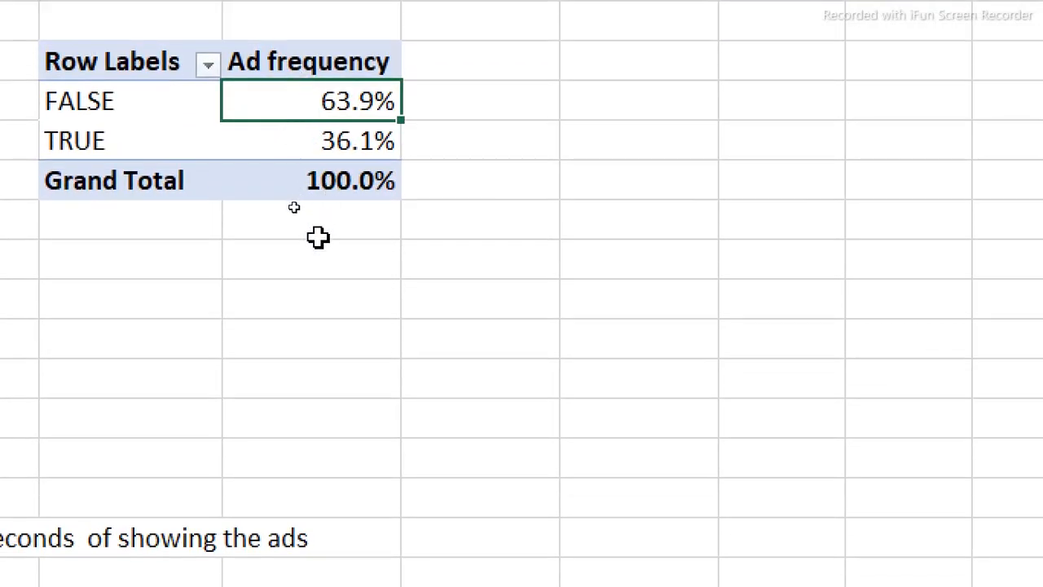
Label the Animals pivot table's rows by entering "no" in R4 beside FALSE and "TRUE" in R5 beside TRUE.
click(480, 97)
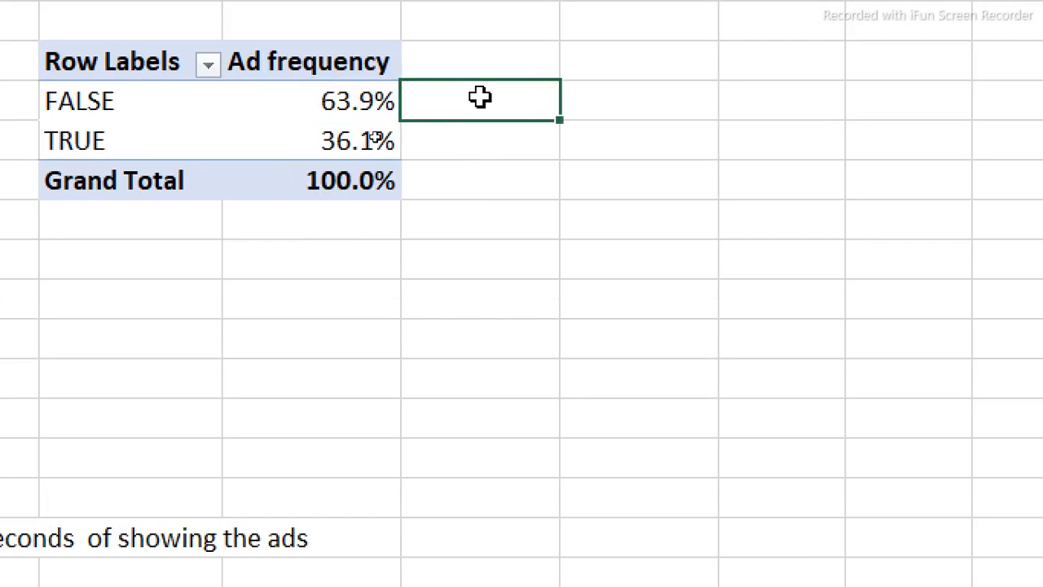
text(no)
key(Return)
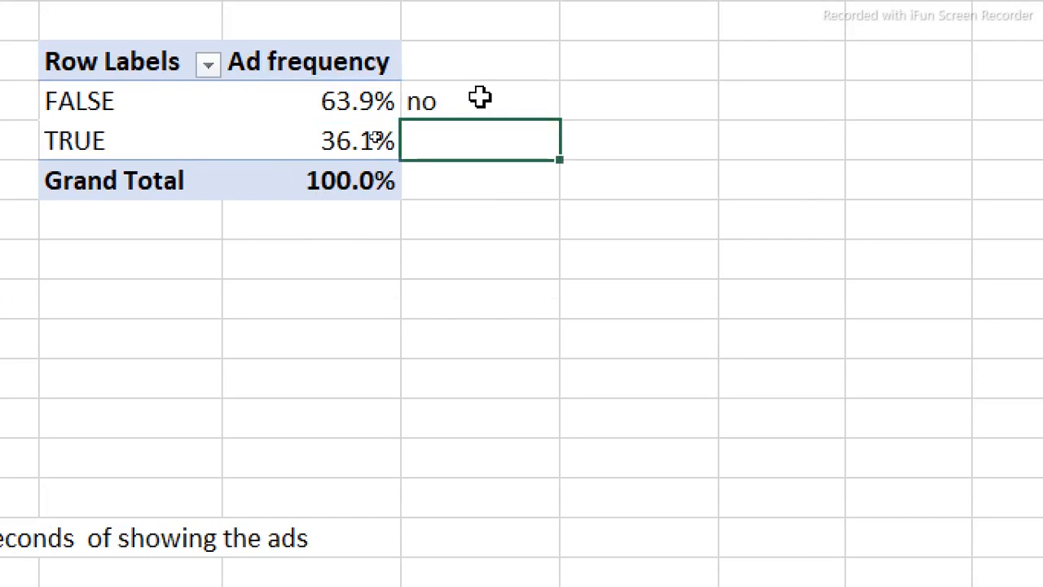
text(true)
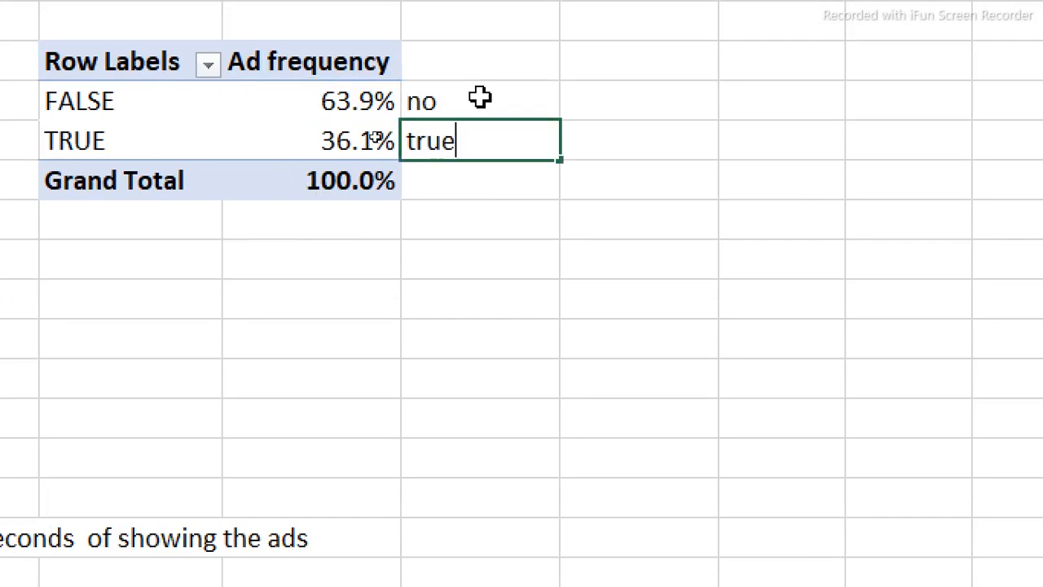
key(Return)
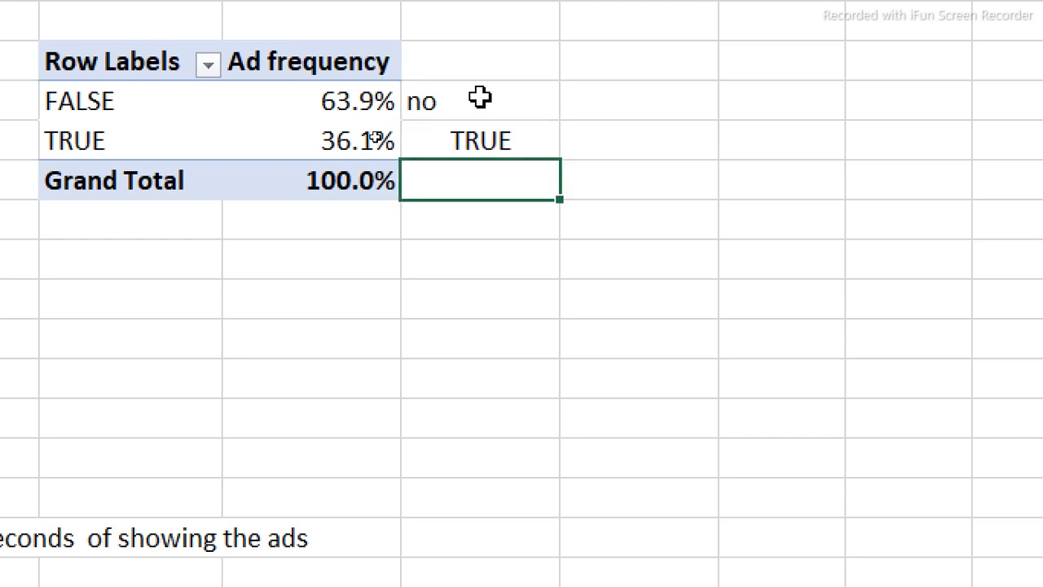
click(476, 101)
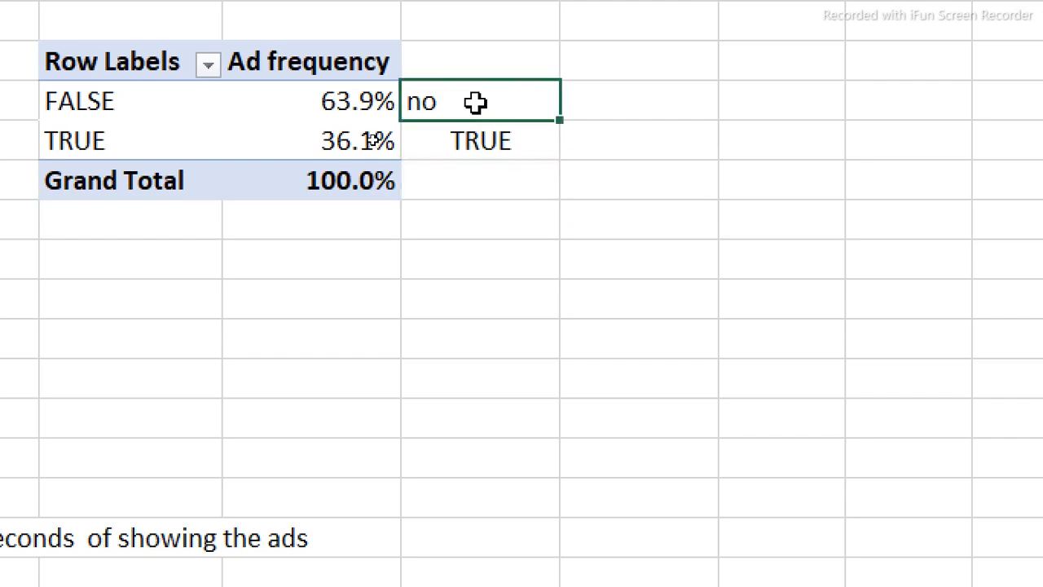
click(387, 276)
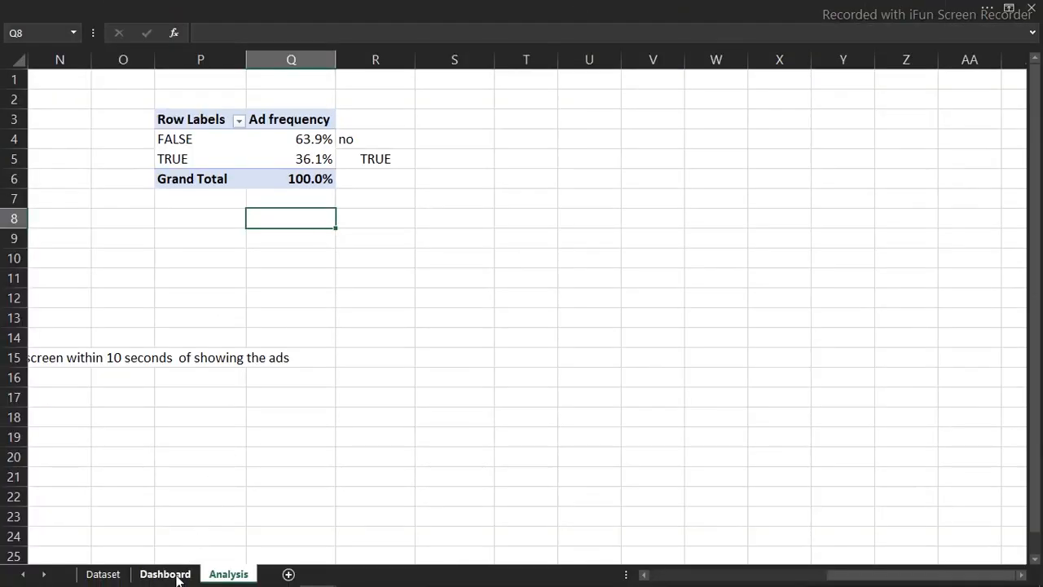
On the Dashboard sheet, duplicate the "Used Animails" and "No Animails" labels and place the copies directly beneath the originals.
click(177, 577)
click(591, 204)
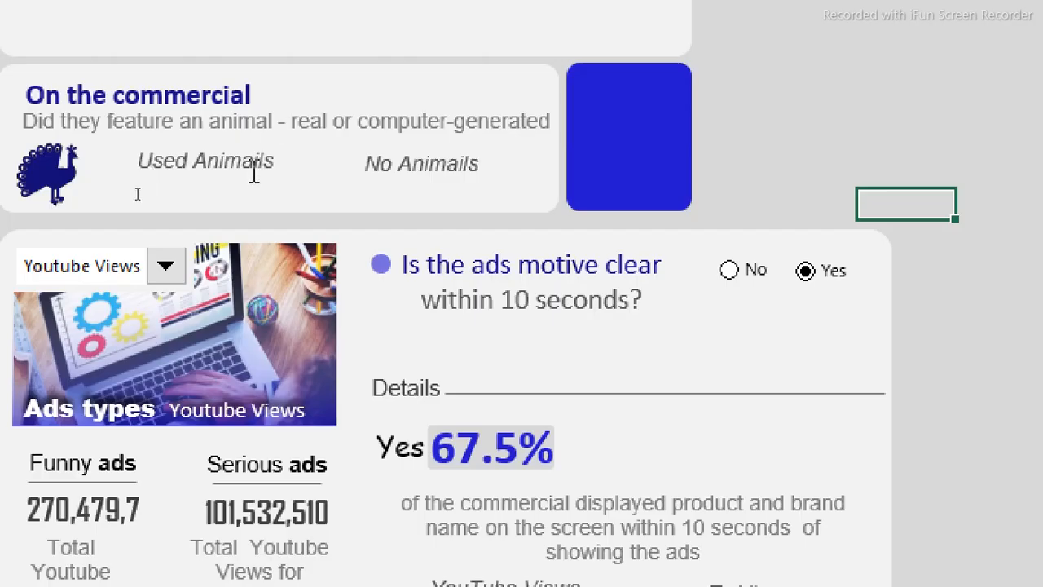
click(252, 165)
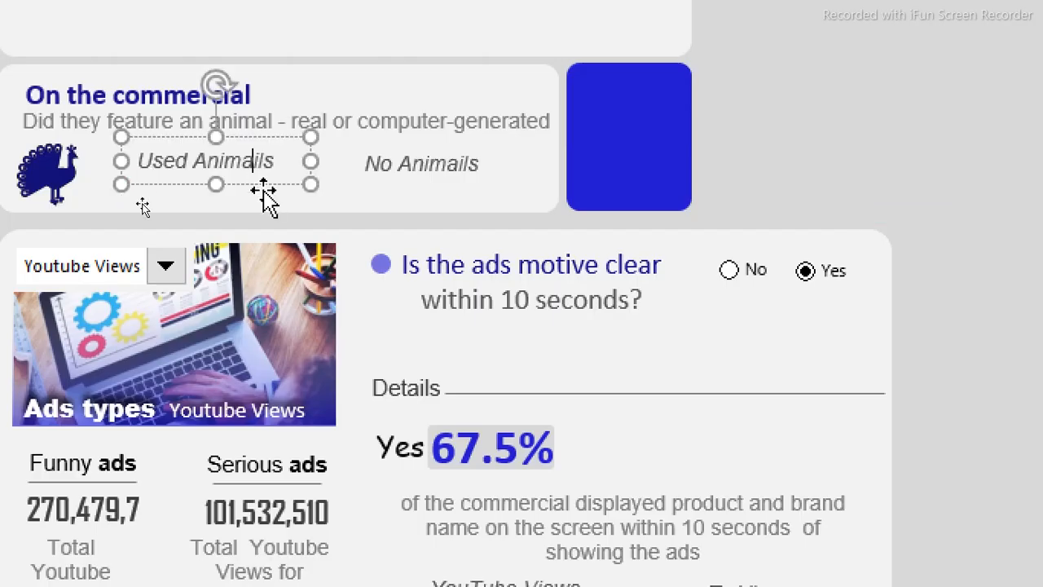
click(142, 202)
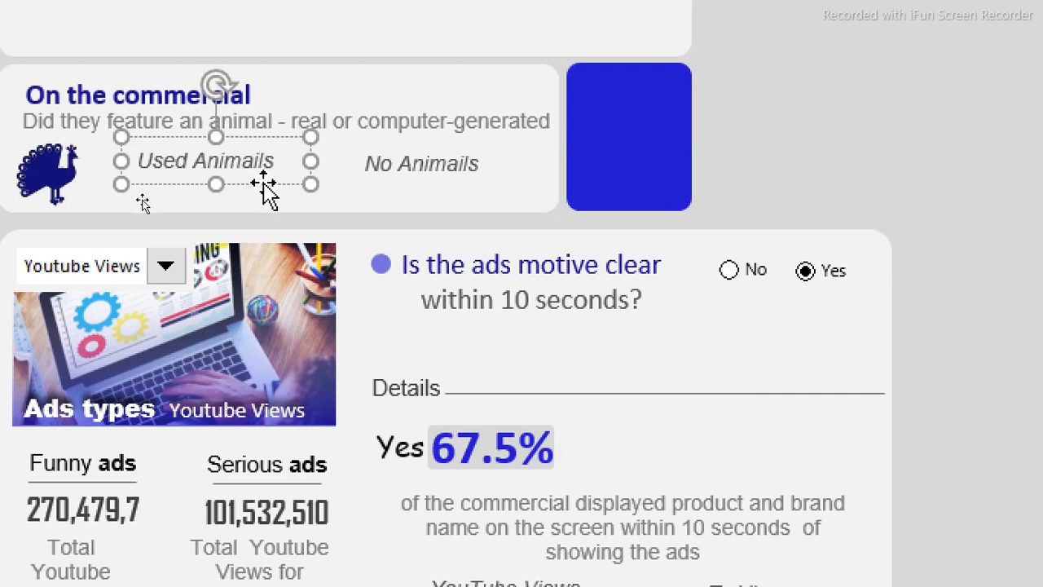
shift+click(391, 172)
drag(391, 173, 407, 214)
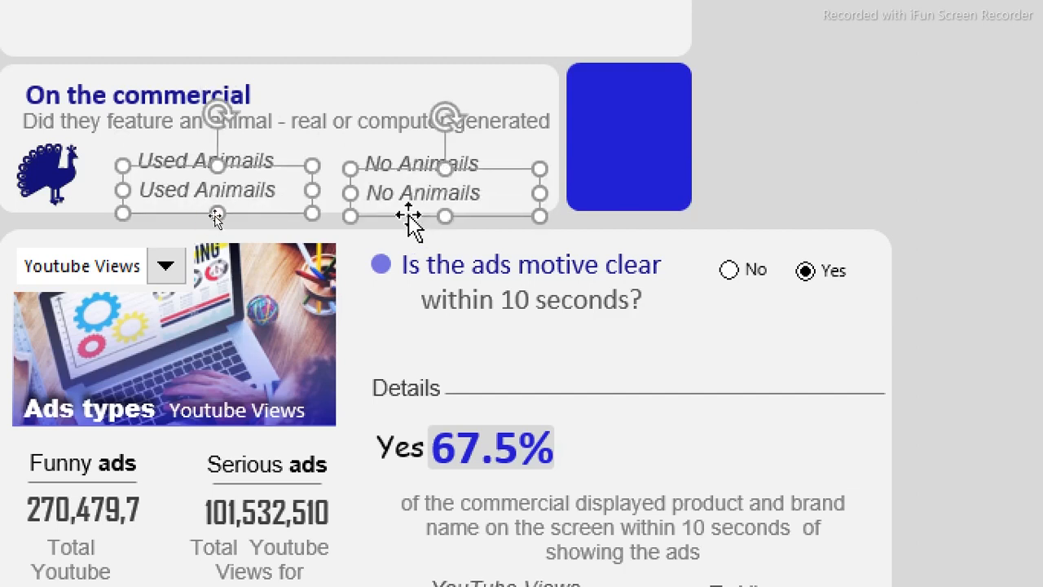
click(801, 180)
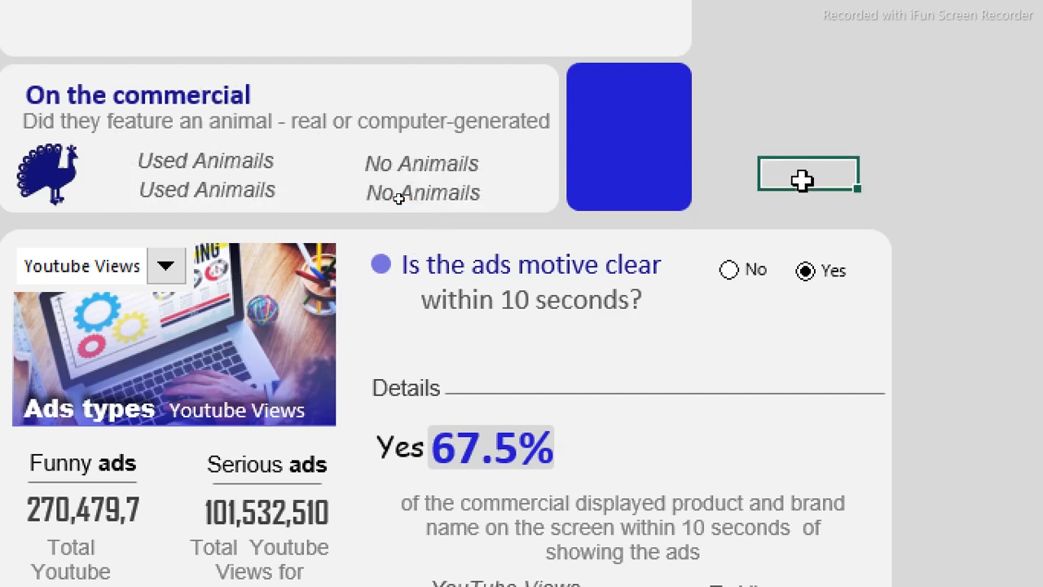
Link the copied "Used Animails" text box to the TRUE percentage with the formula =Analysis!Q5.
click(265, 197)
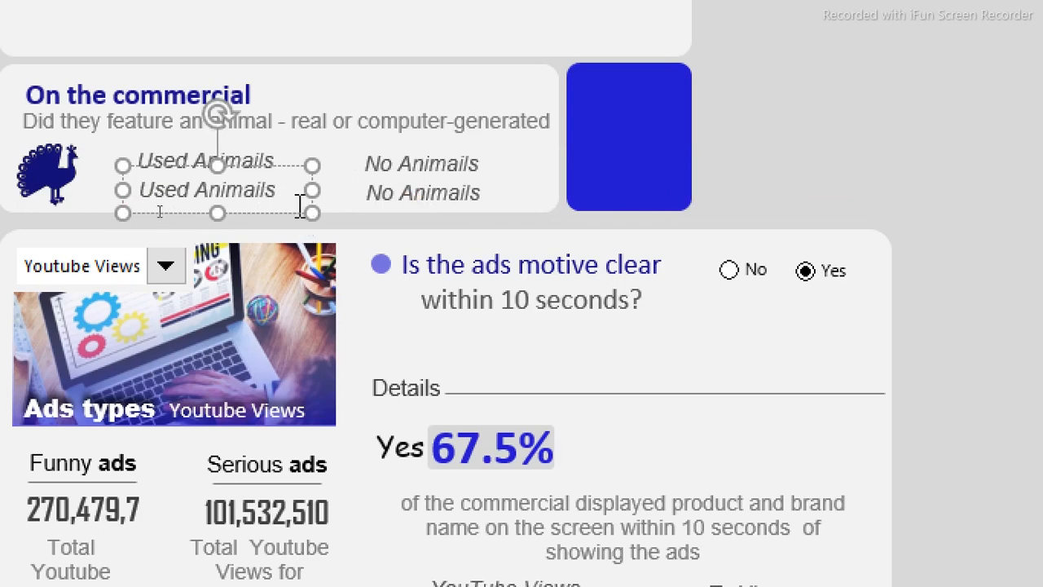
click(284, 211)
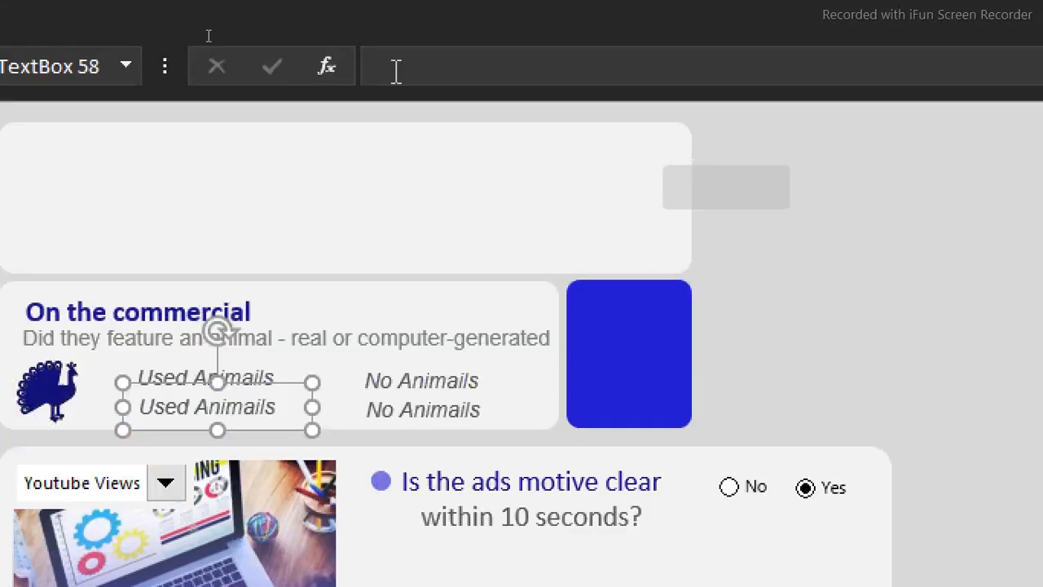
click(396, 72)
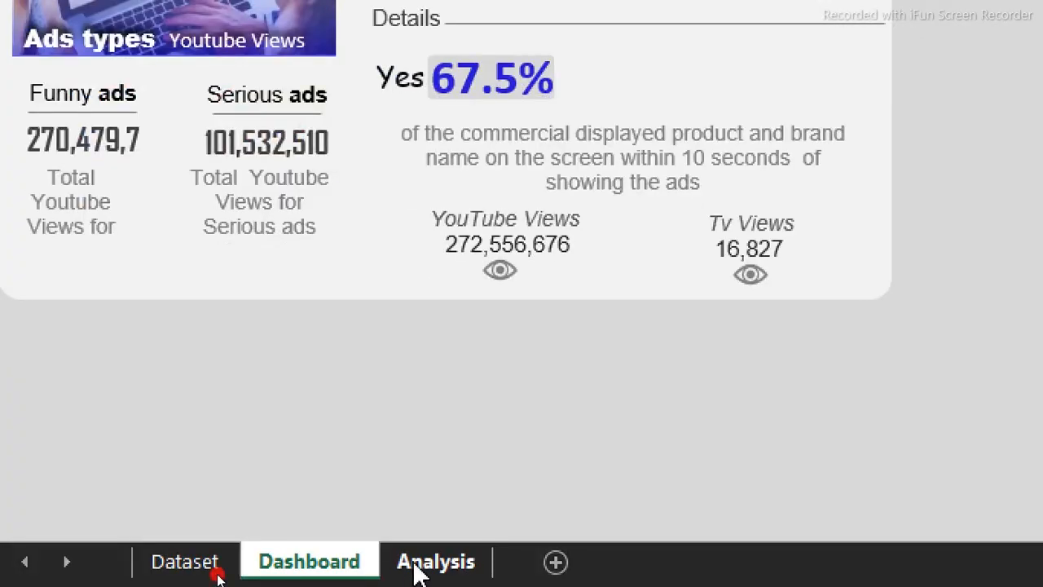
click(419, 573)
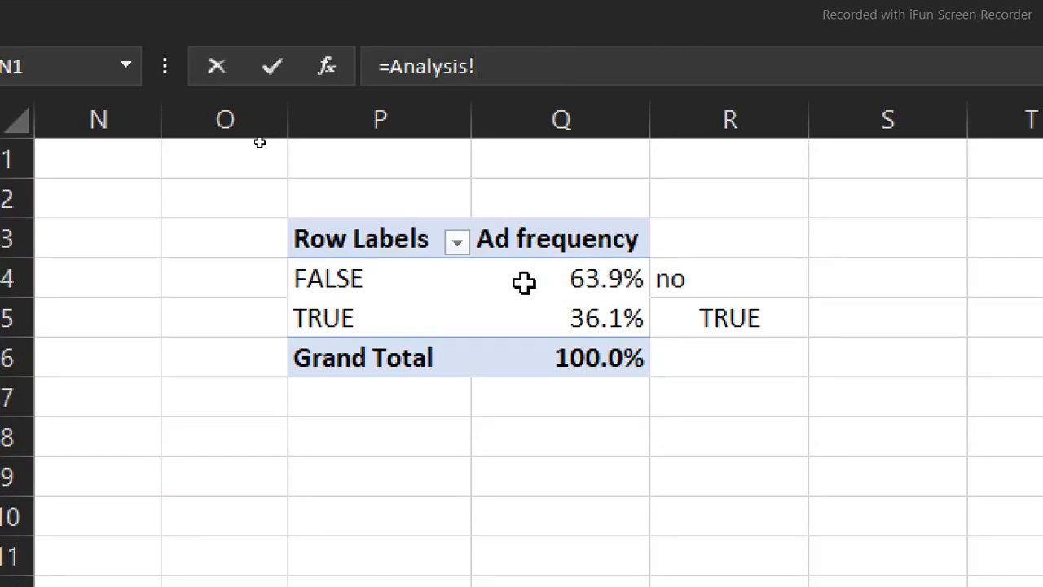
click(613, 319)
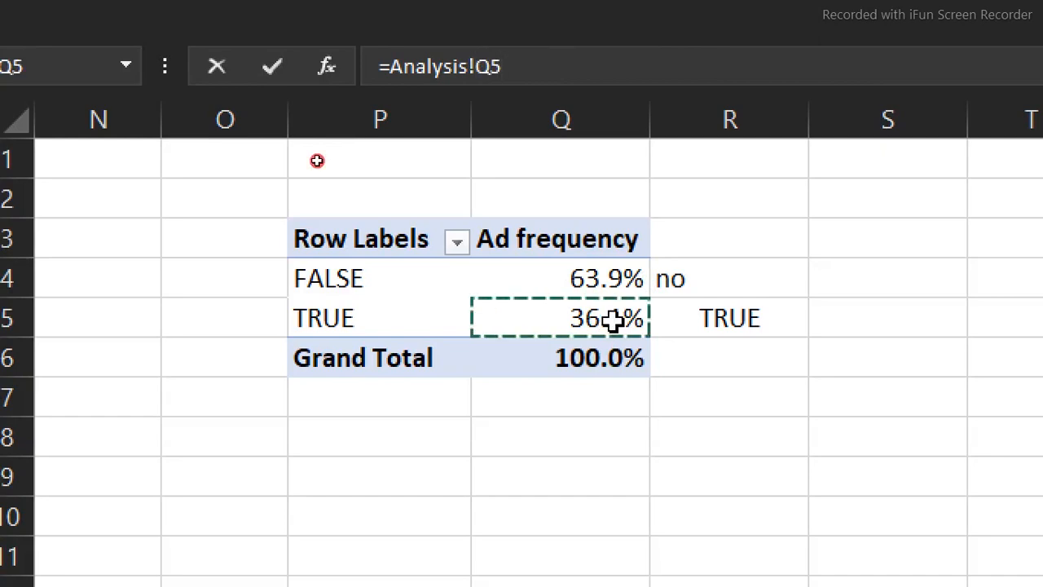
key(Return)
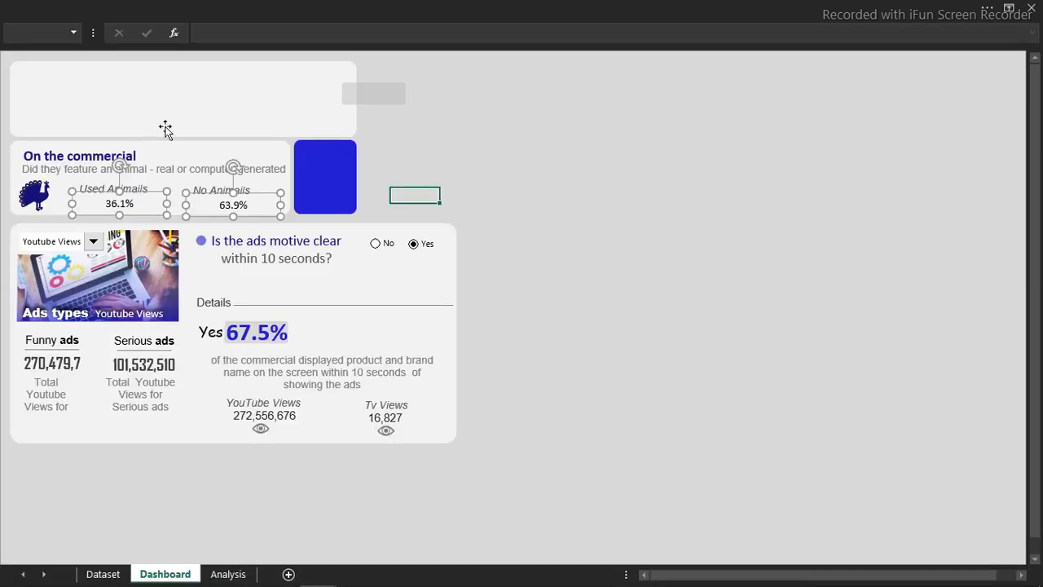
Format the two linked percentage text boxes under the animal labels as bold Arial.
click(332, 14)
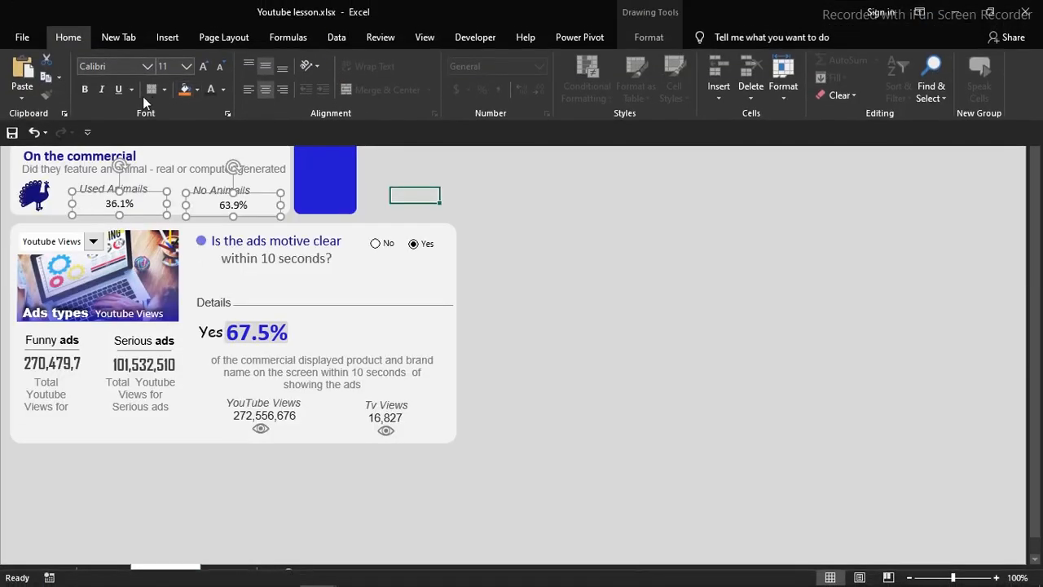
click(90, 91)
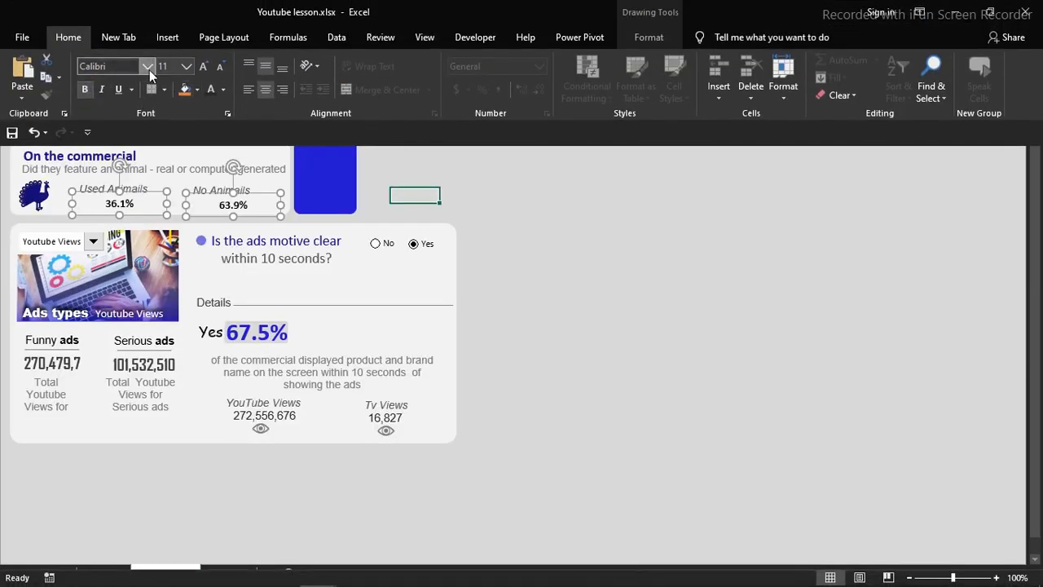
click(149, 70)
drag(284, 144, 286, 115)
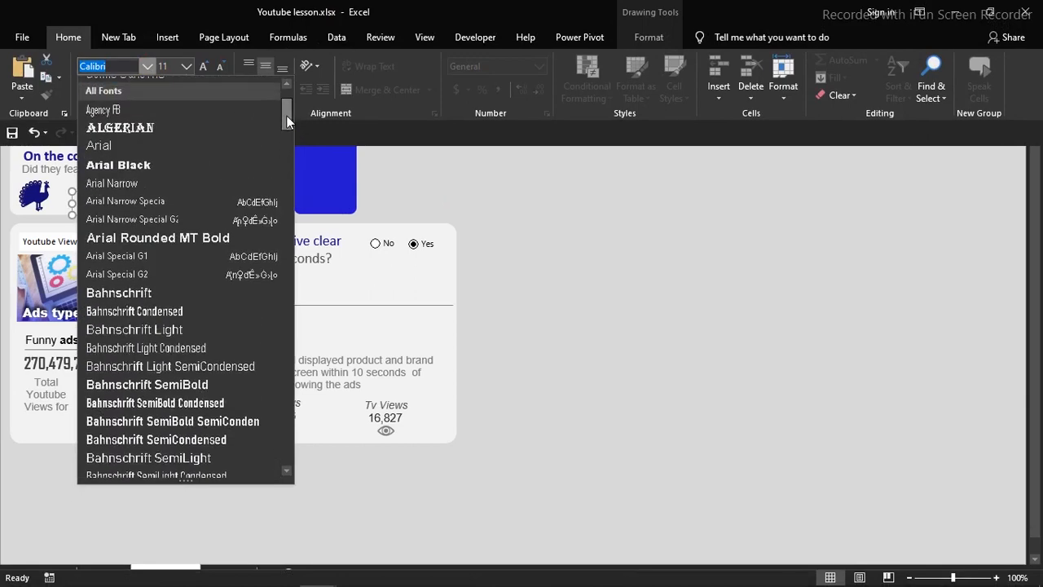
click(160, 143)
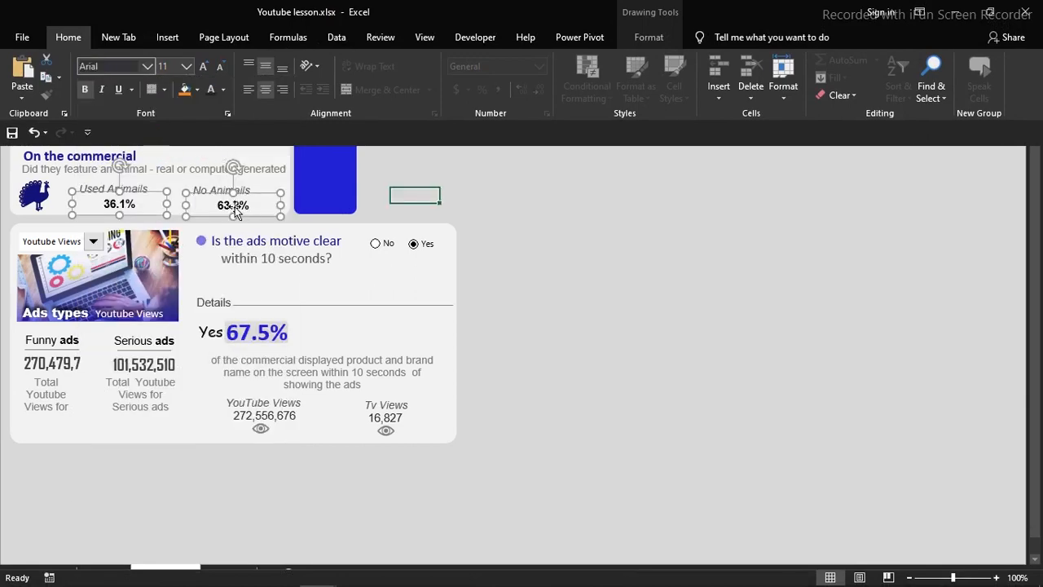
key(ctrl+shift+F1)
click(573, 200)
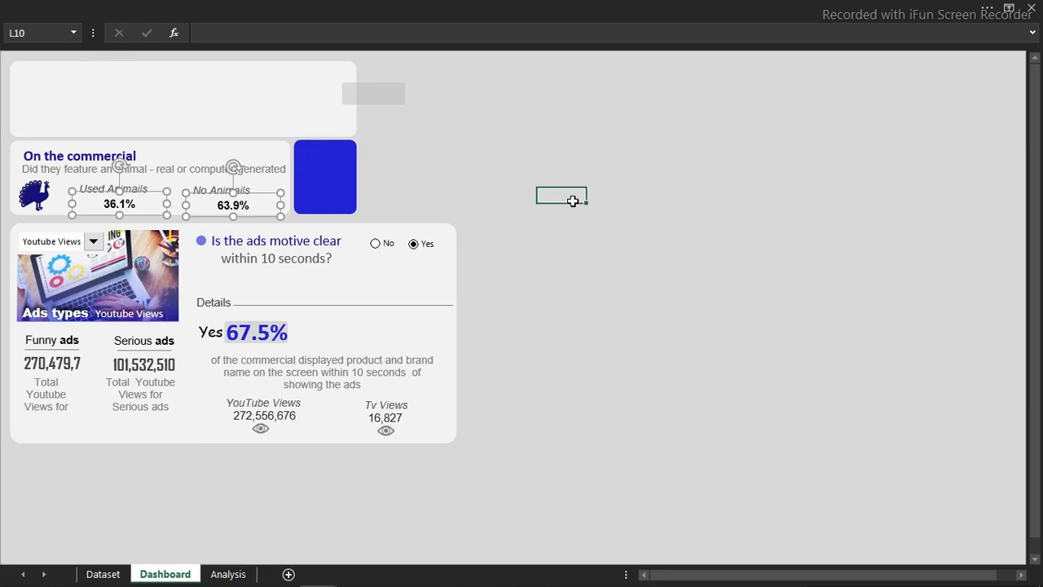
Shift the 63.9% text box slightly so that it sits centered beneath the "No Animails" label.
click(235, 205)
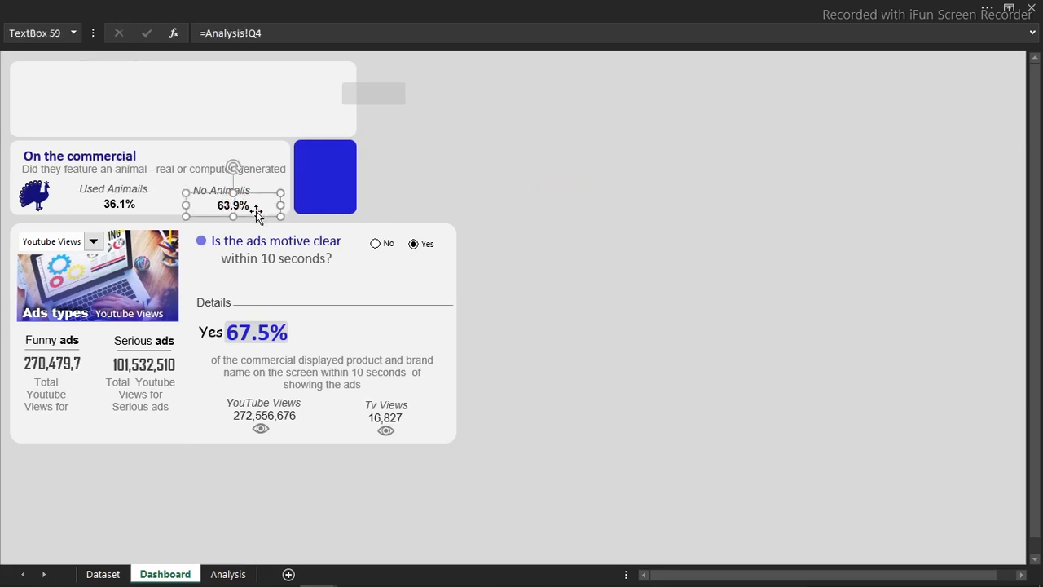
drag(256, 217, 244, 220)
click(626, 148)
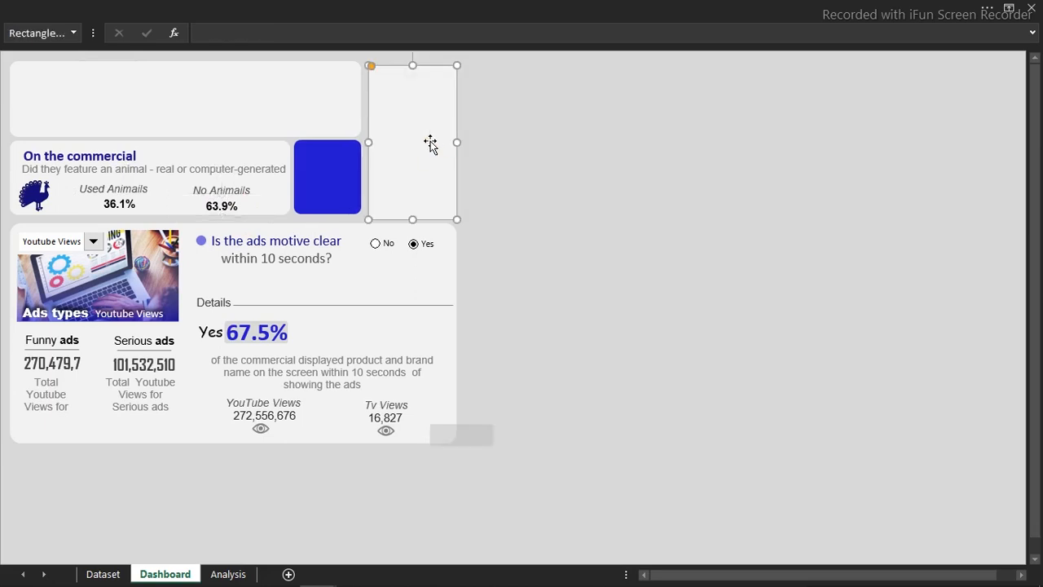
Check the height and width settings of the tall blank card beside the blue square.
click(659, 7)
click(844, 60)
click(943, 72)
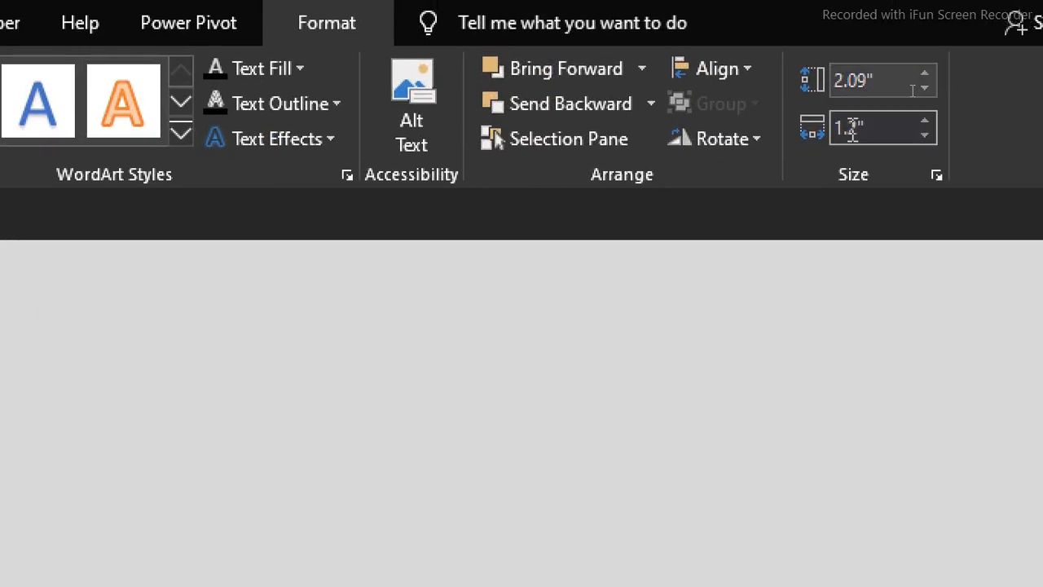
Insert a new pivot table at T3 of the Analysis sheet with Length summed and Danger counted as values.
click(272, 399)
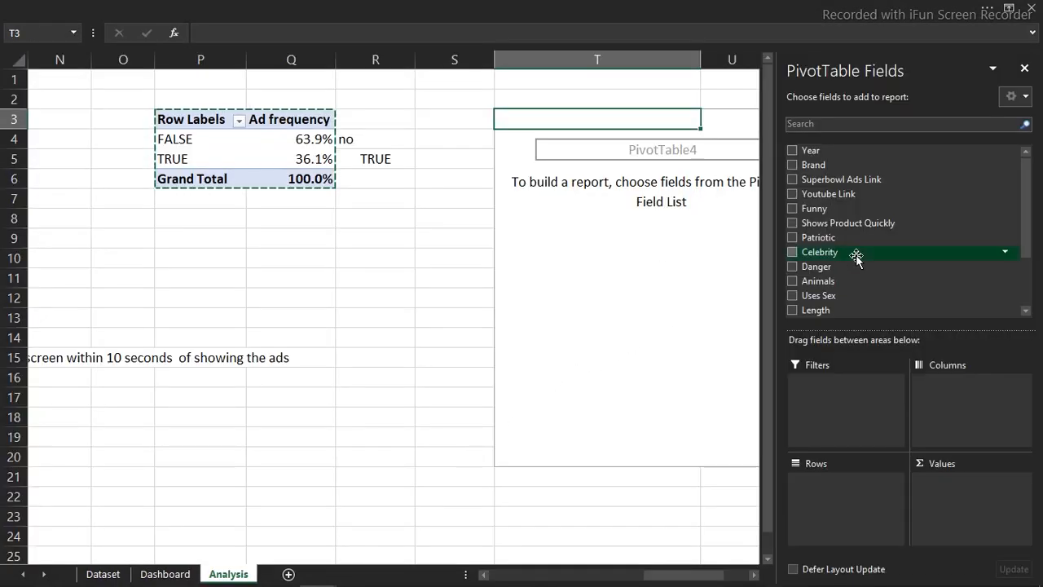
drag(1027, 198, 1018, 249)
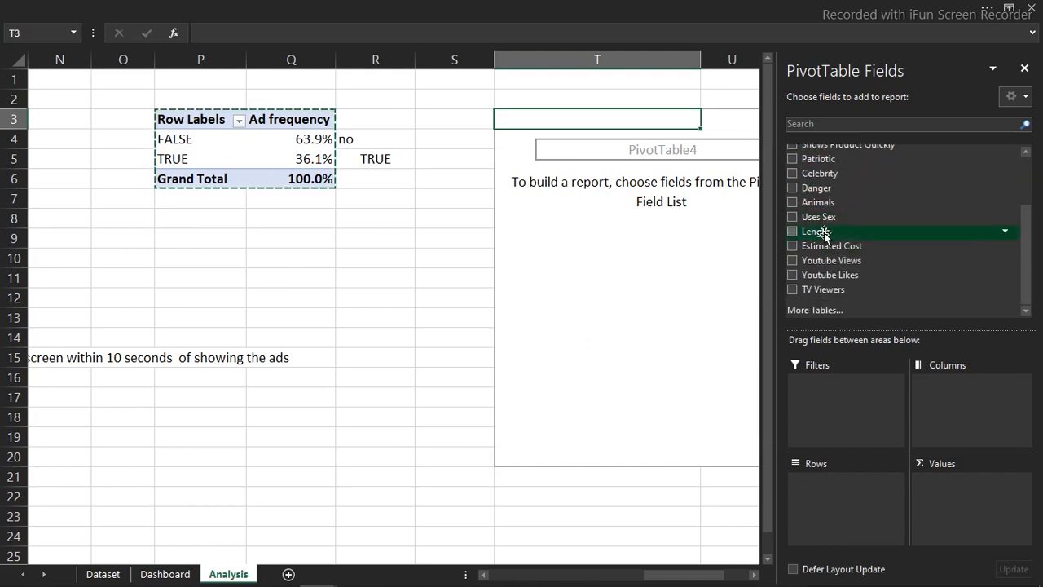
drag(823, 234, 952, 487)
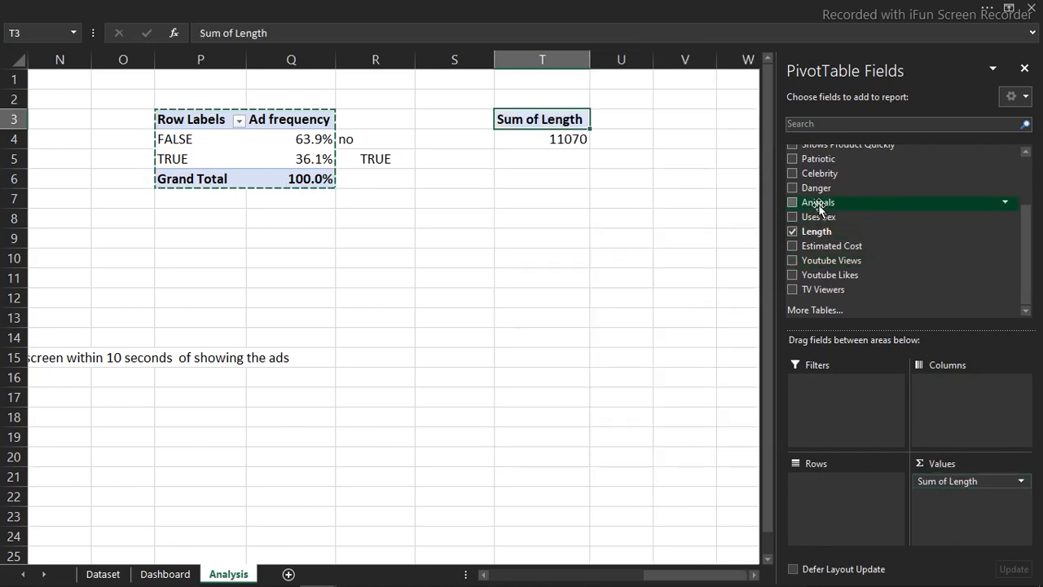
drag(818, 189, 952, 513)
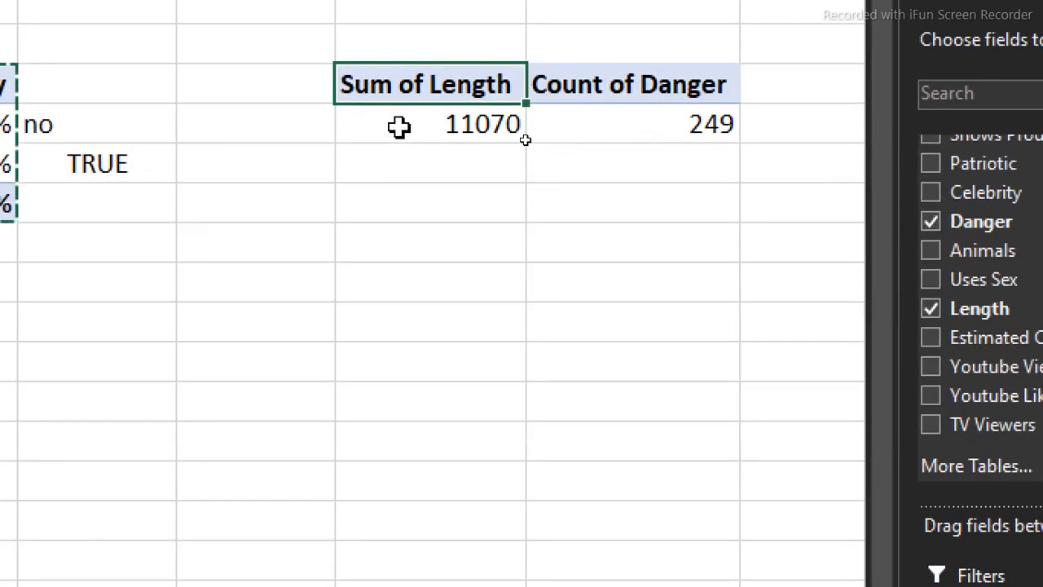
Rename the Count of Danger value field to "Total records".
click(629, 85)
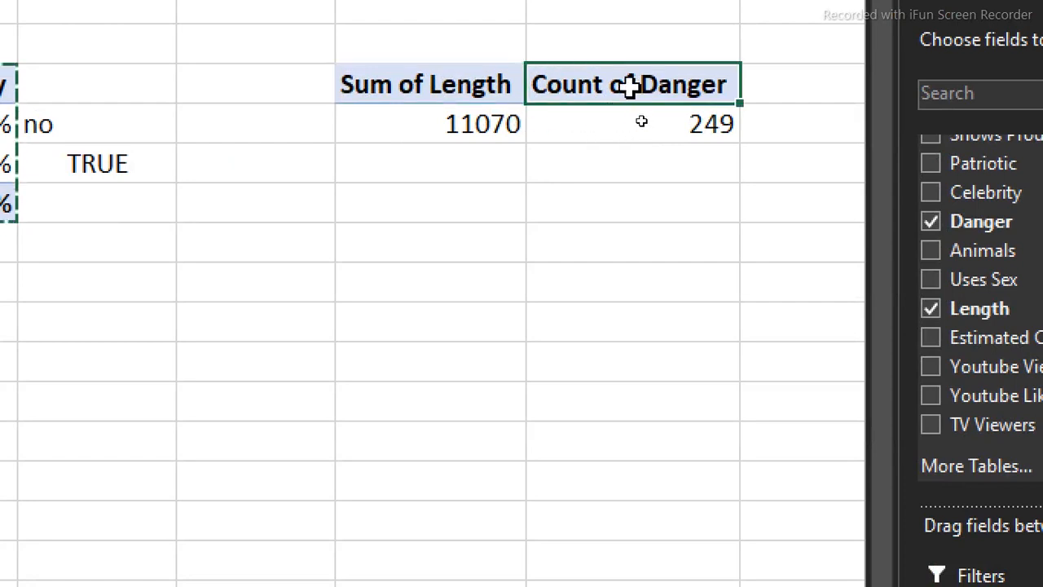
double_click(629, 85)
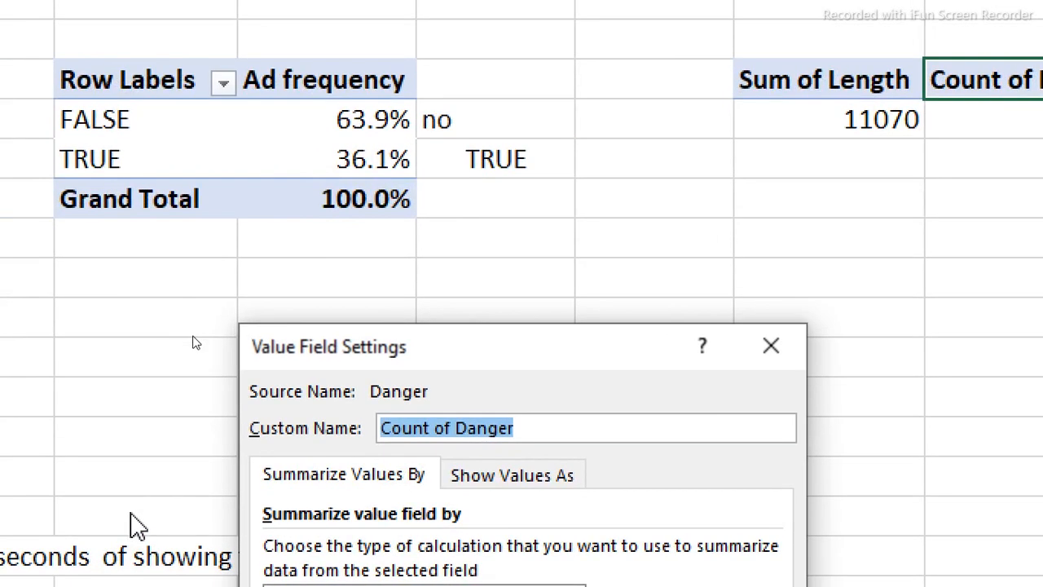
text(Total re)
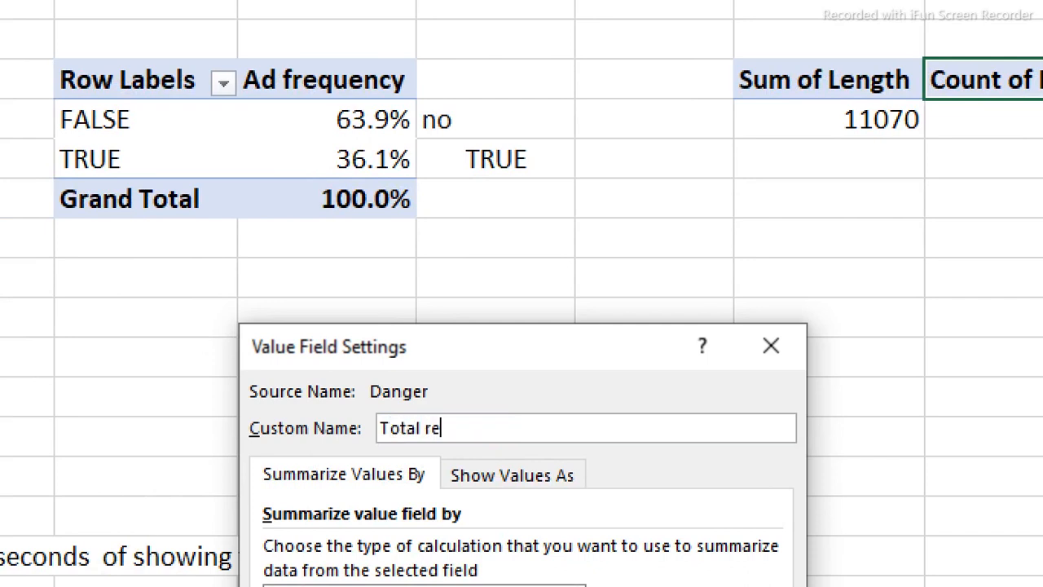
text(cords)
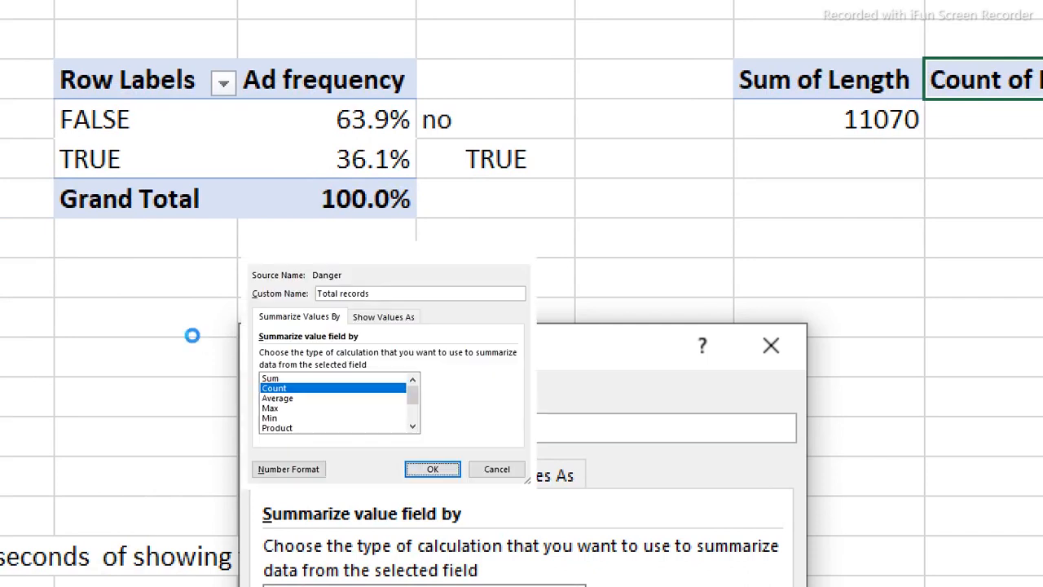
key(Return)
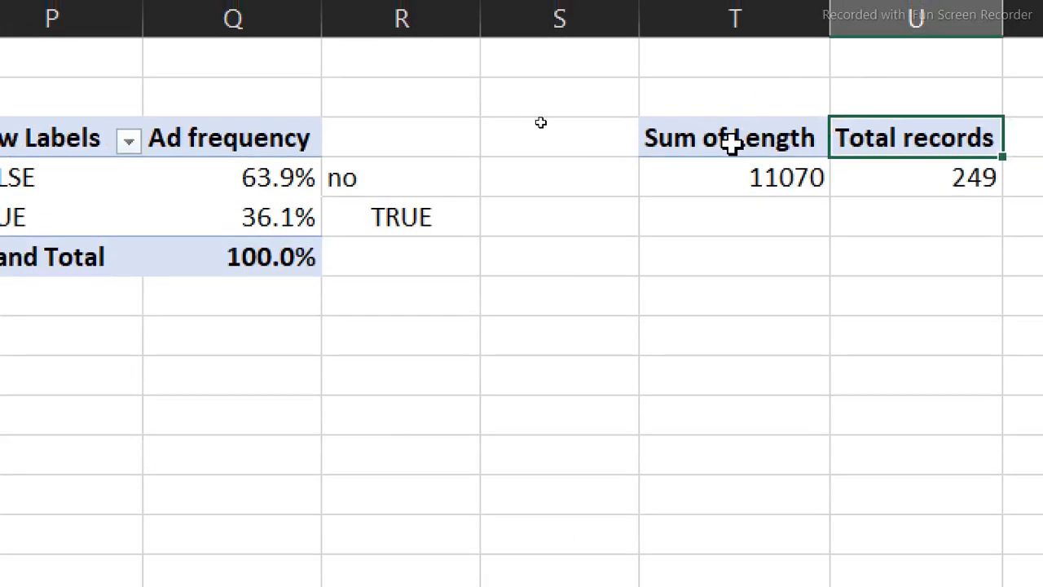
Rename the Sum of Length value field to "ads Length" and return to the Dashboard sheet.
double_click(732, 140)
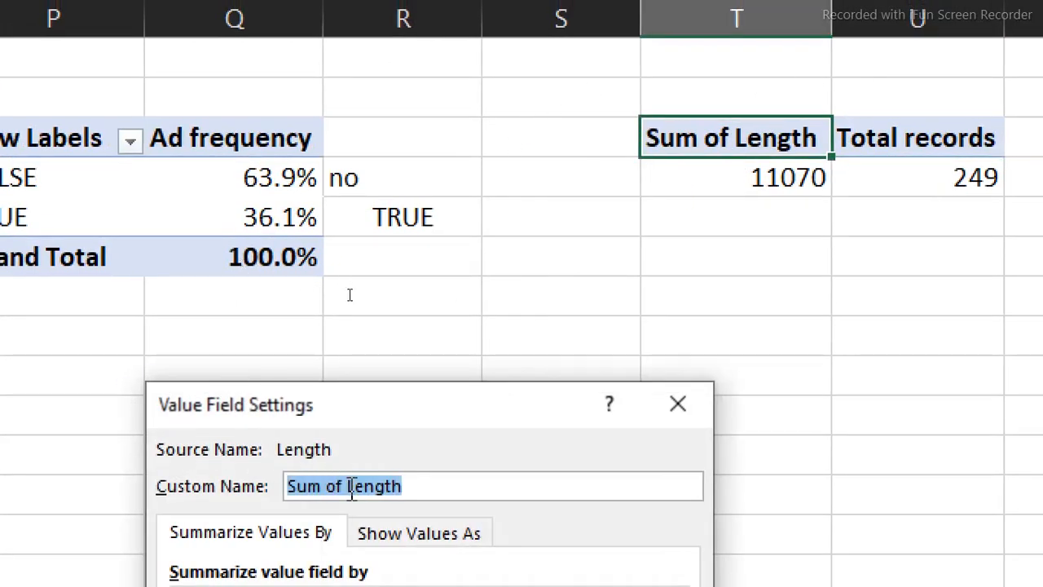
click(351, 488)
key(BackSpace)
key(BackSpace)
key(BackSpace)
key(BackSpace)
key(BackSpace)
key(BackSpace)
key(BackSpace)
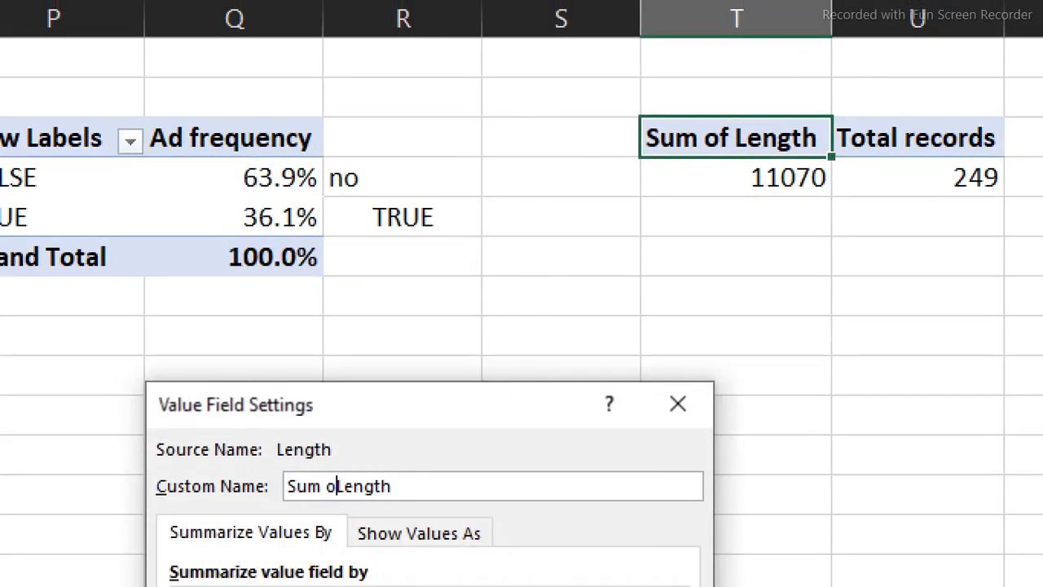
text(ads)
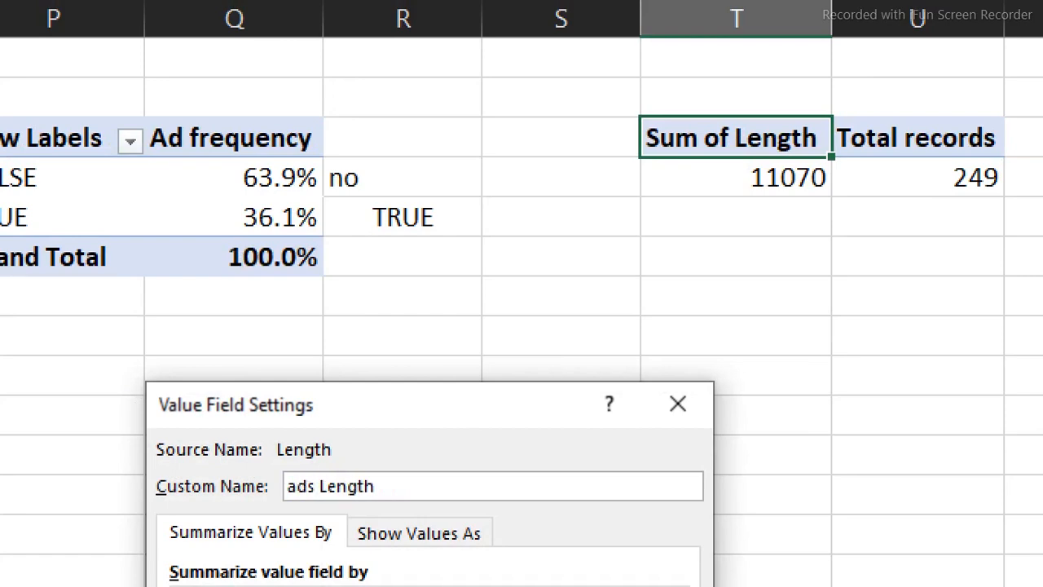
key(Return)
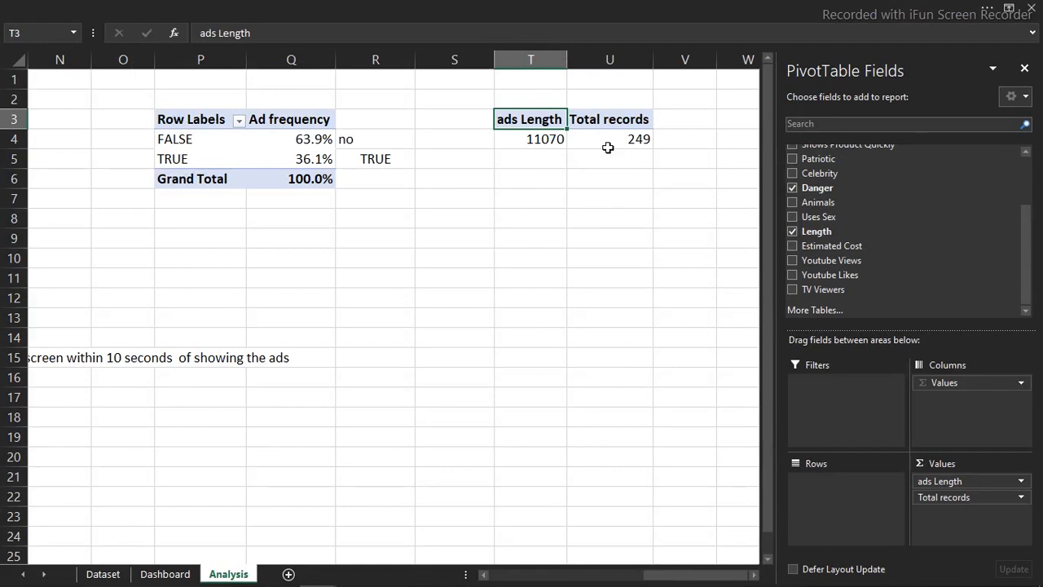
click(610, 143)
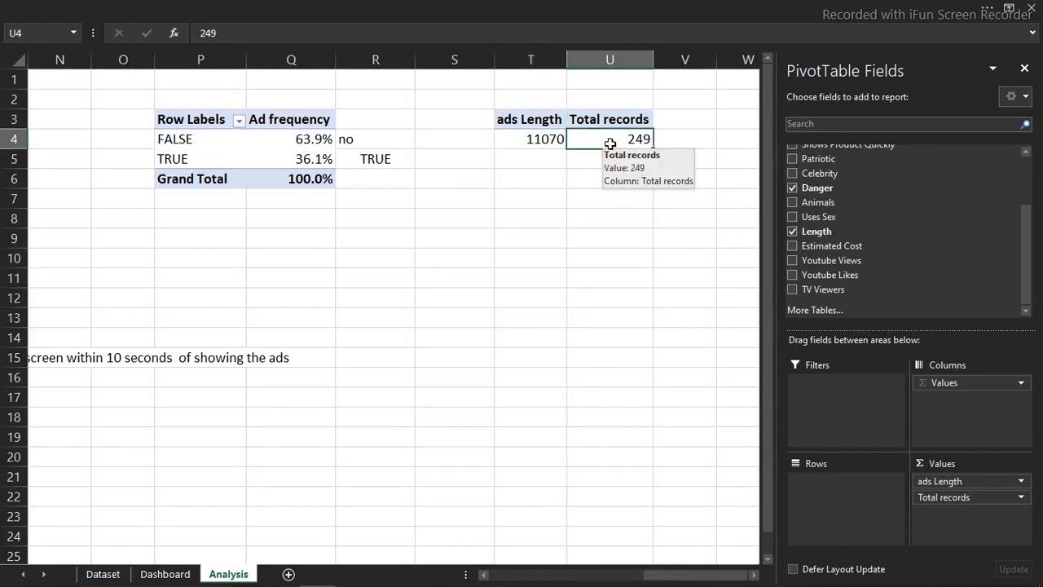
click(165, 575)
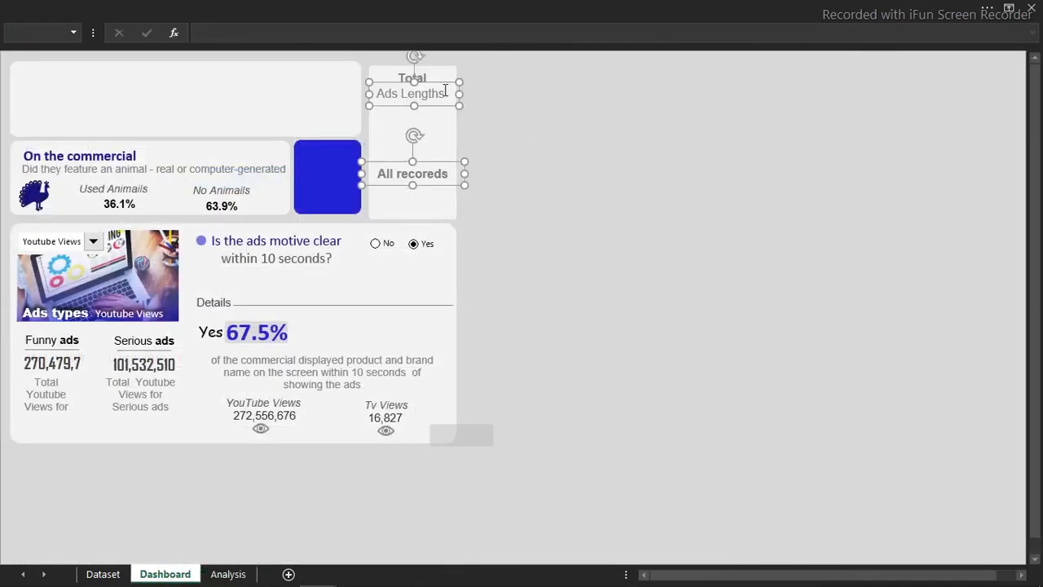
click(448, 94)
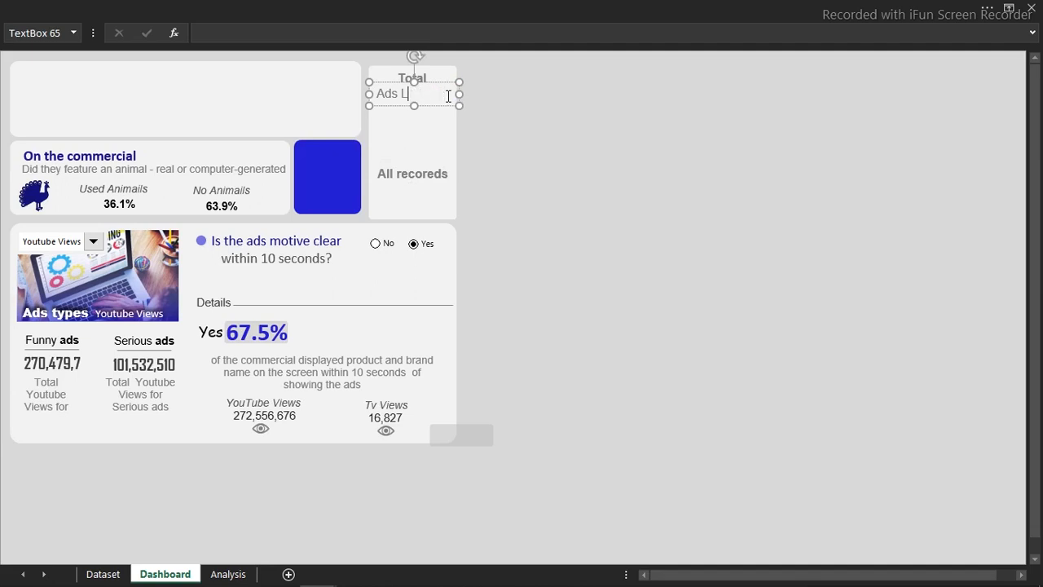
key(BackSpace)
key(BackSpace)
key(BackSpace)
key(ctrl+z)
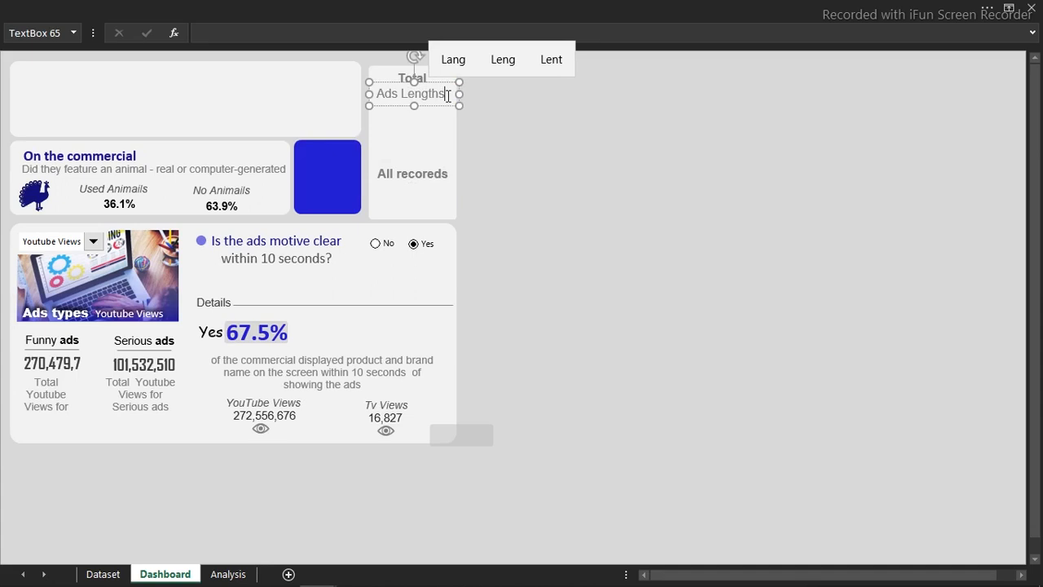
Duplicate the "Ads Lengths" and "All recoreds" text boxes just below the originals and make both copies slightly taller.
click(439, 105)
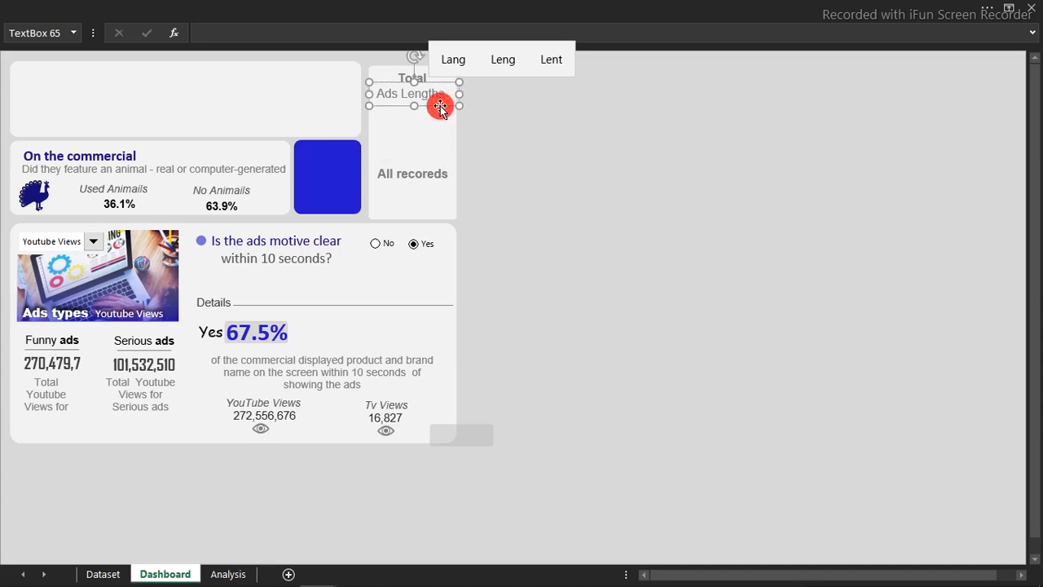
shift+click(415, 175)
drag(415, 175, 417, 194)
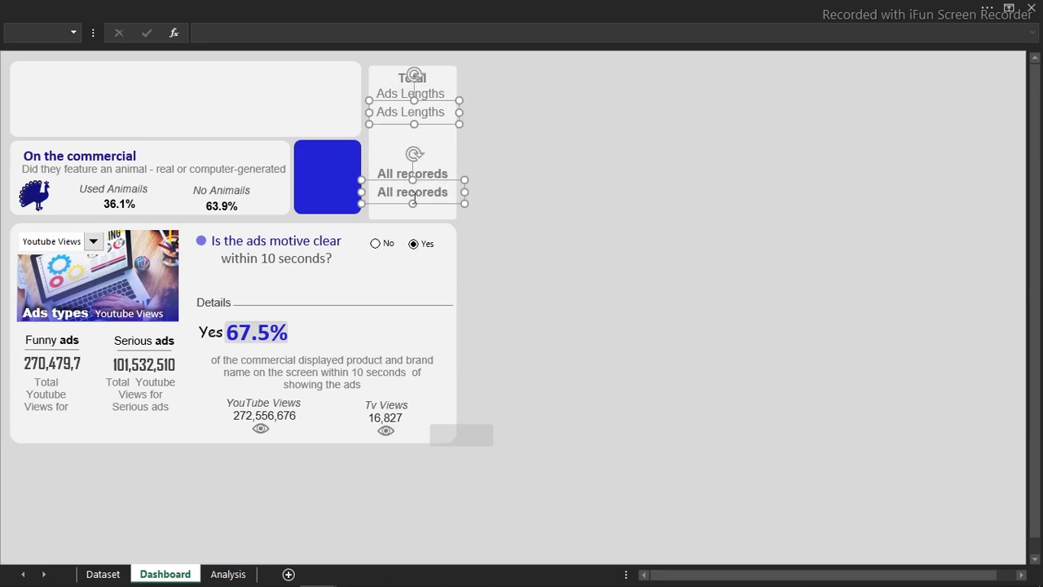
drag(413, 202, 413, 214)
click(497, 177)
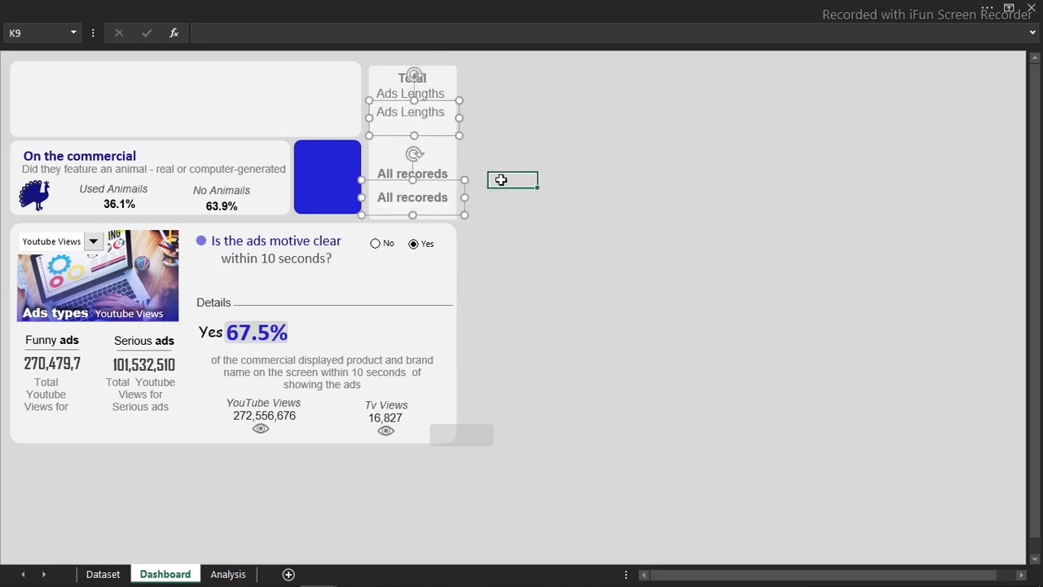
Link the duplicated "Ads Lengths" text box to cell T4 of the Analysis sheet with =Analysis!T4.
click(415, 119)
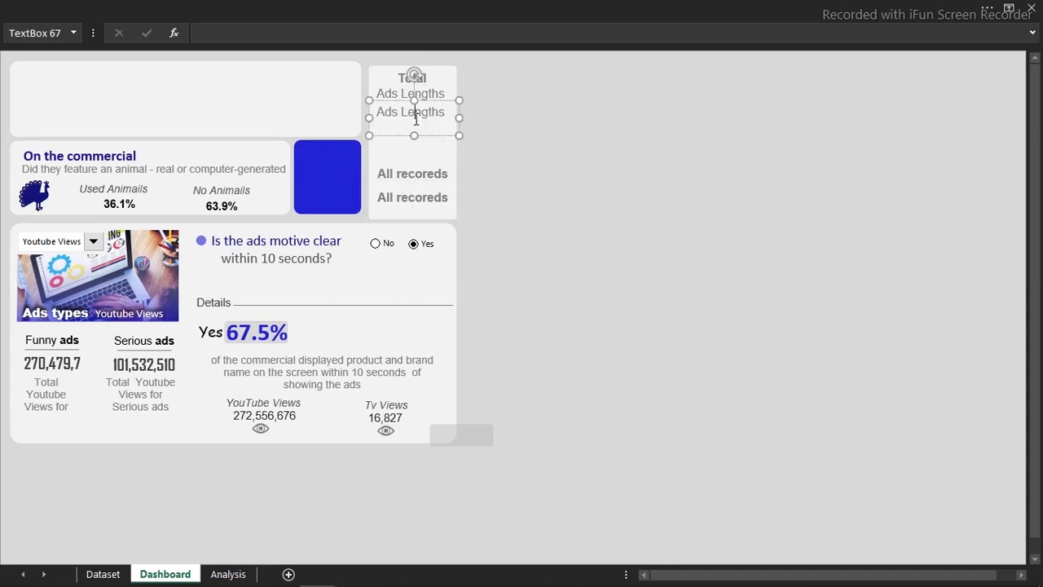
click(411, 35)
text(=)
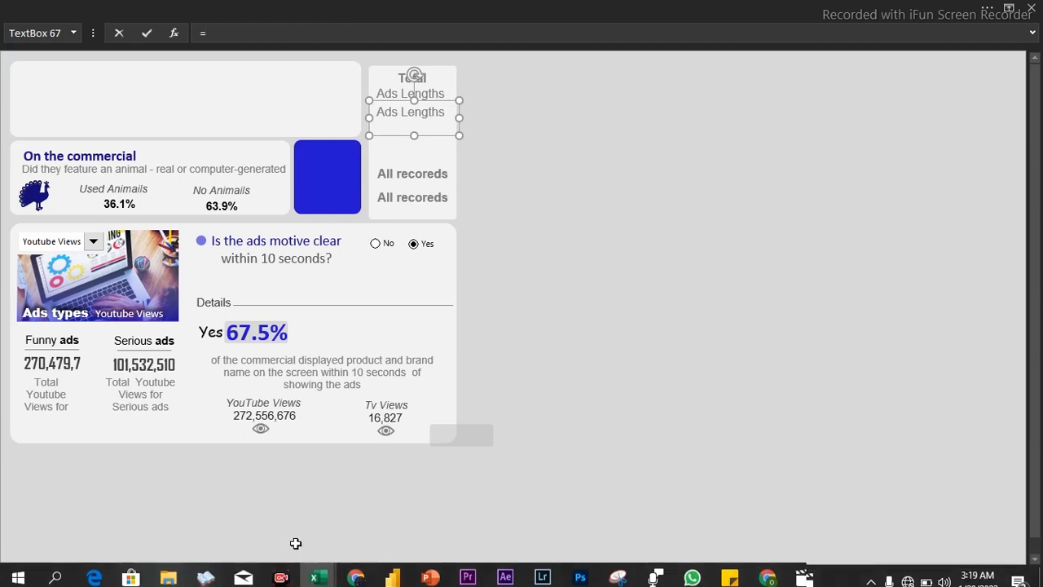
click(239, 574)
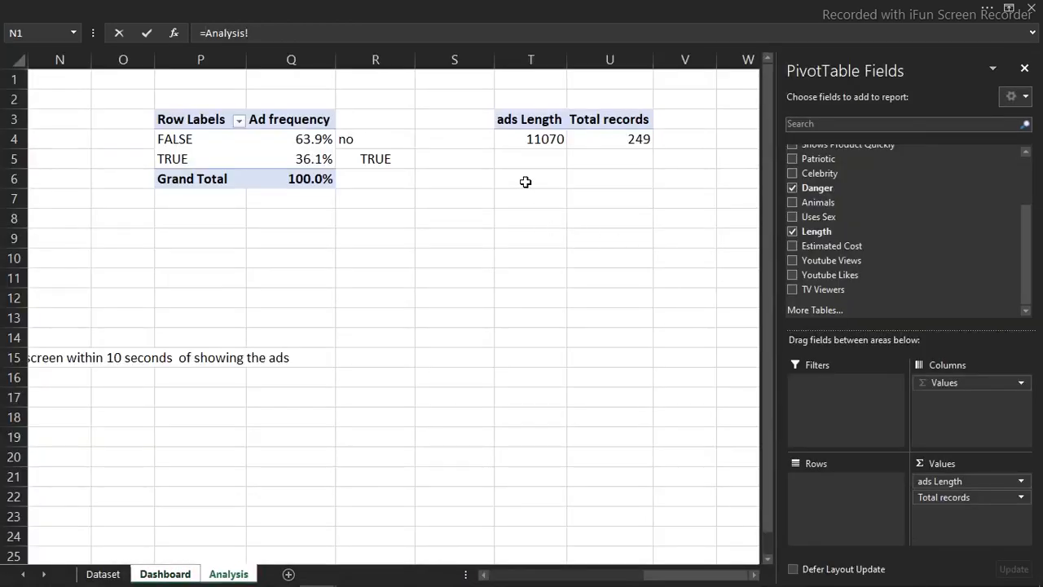
click(542, 140)
key(Return)
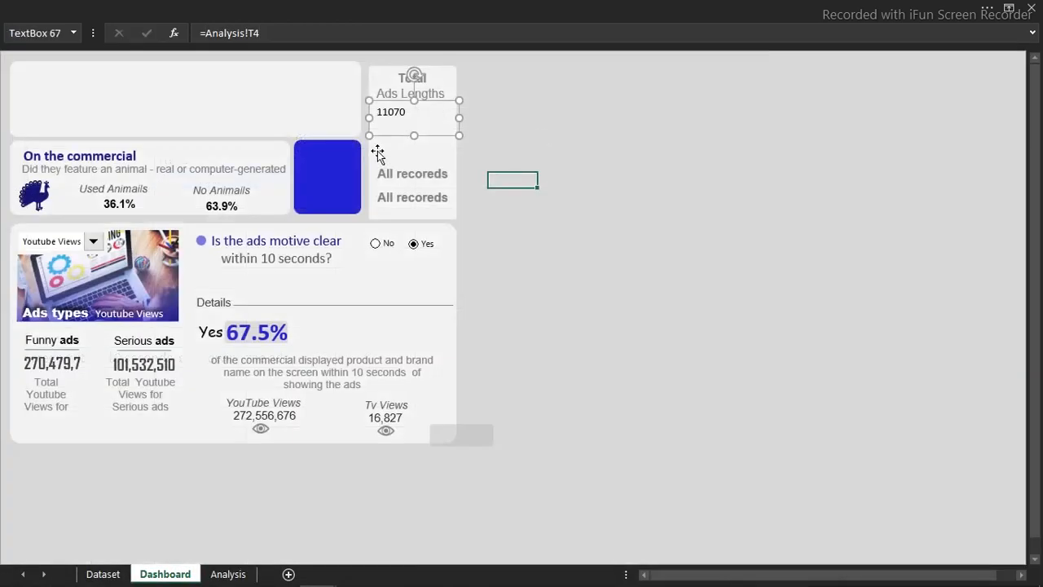
Link the duplicated "All recoreds" text box to the total records cell with =Analysis!U4.
click(286, 33)
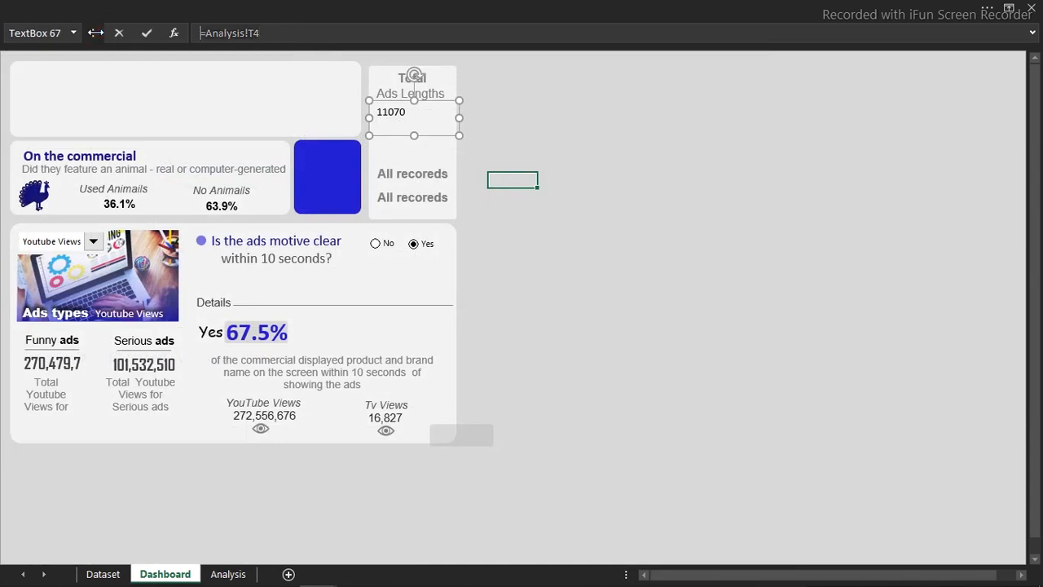
click(428, 198)
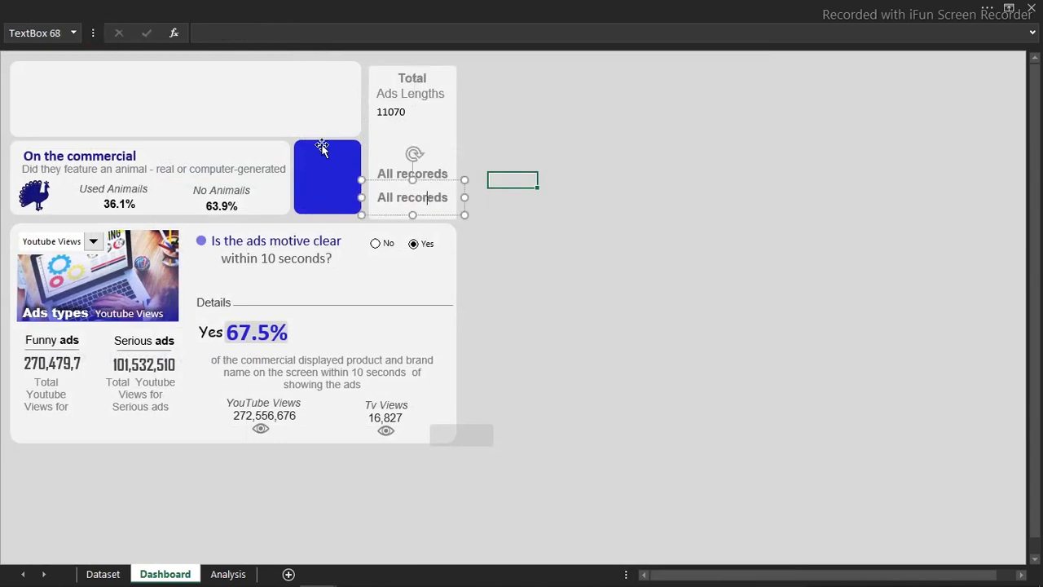
click(289, 30)
text(=Analysis!T4)
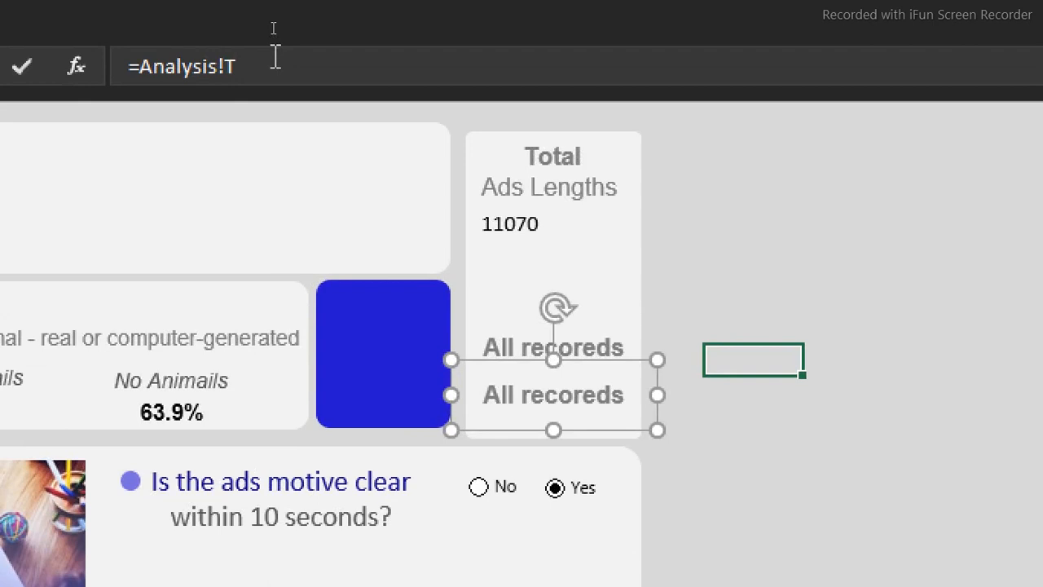
text(u4)
key(Return)
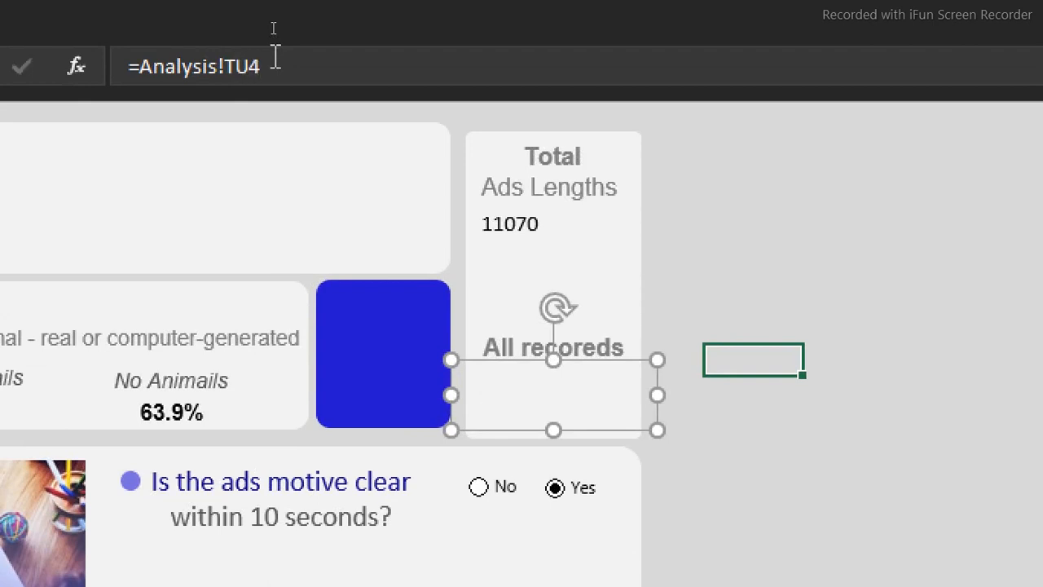
click(237, 66)
key(BackSpace)
key(Return)
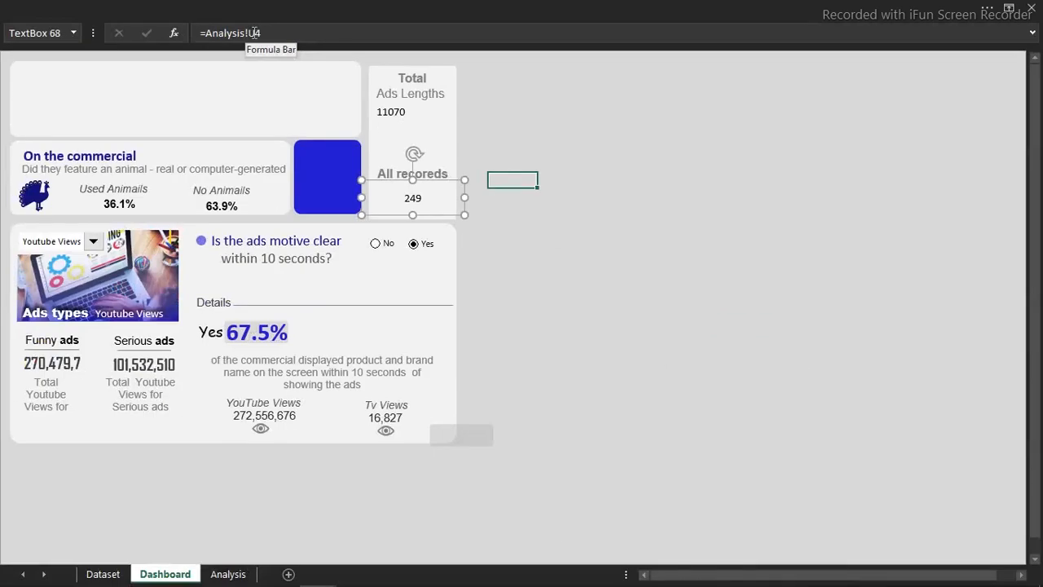
Check the column positions of ads Length and Total records on the Analysis sheet and return to the Dashboard.
click(231, 574)
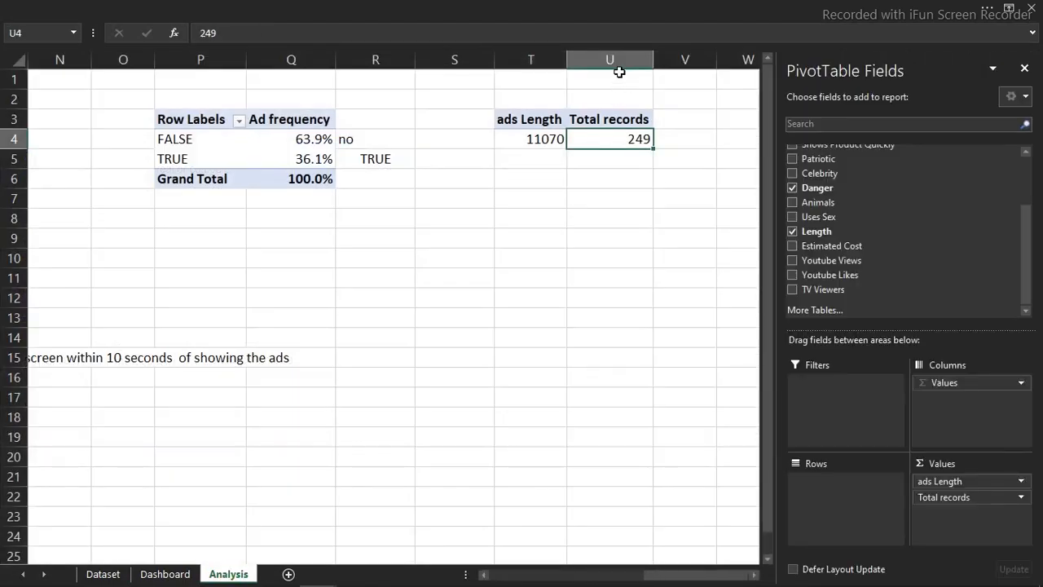
click(516, 73)
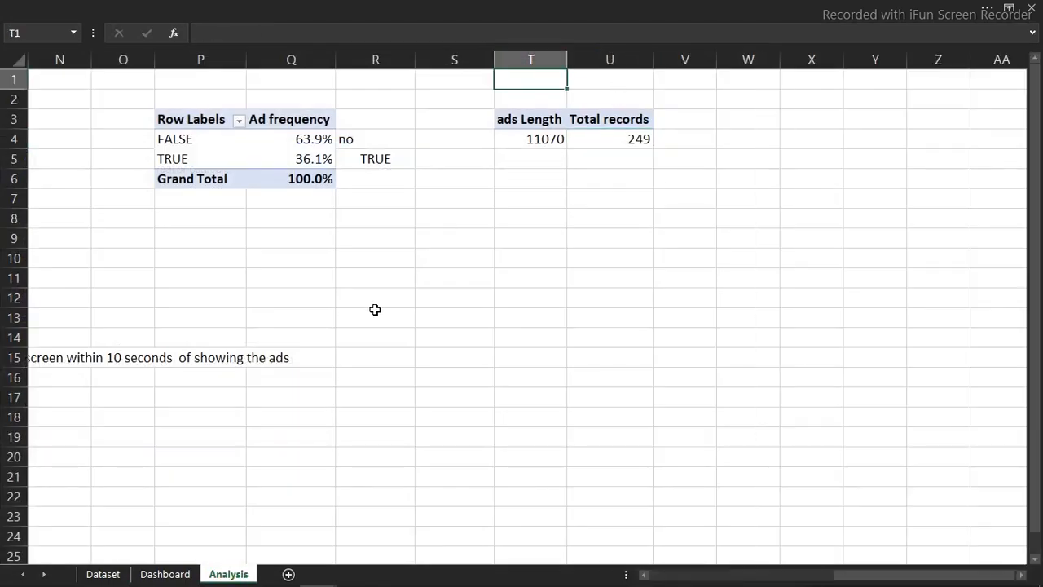
click(162, 575)
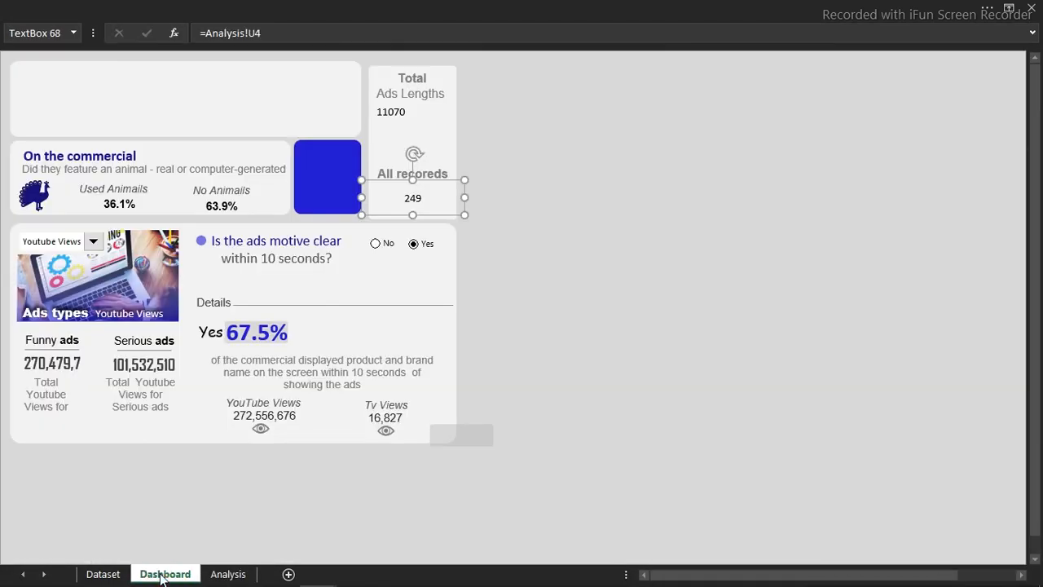
click(608, 156)
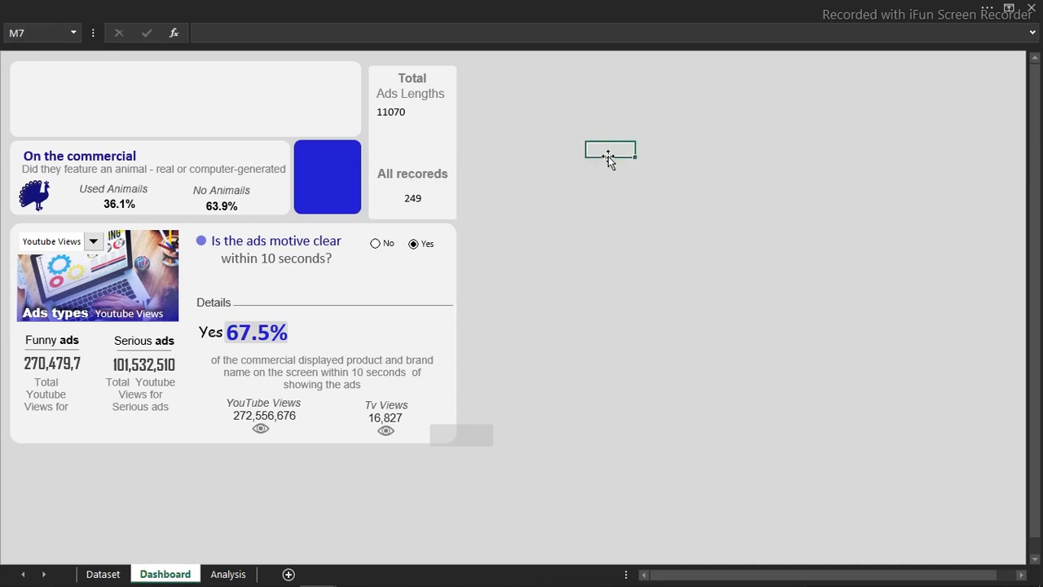
Set the linked value under "Ads Lengths" to font size 28 and colour it orange.
click(401, 112)
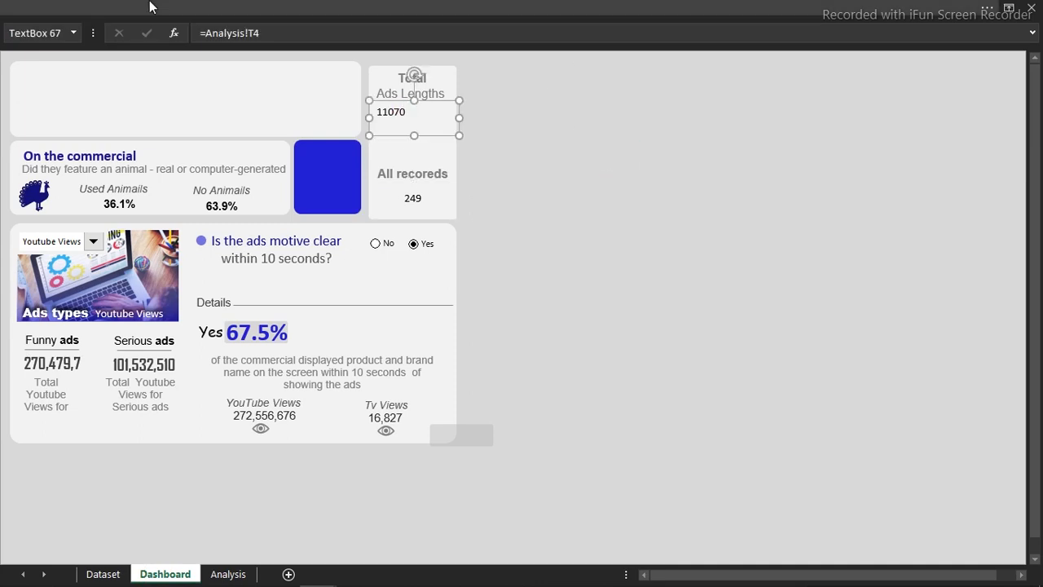
click(150, 7)
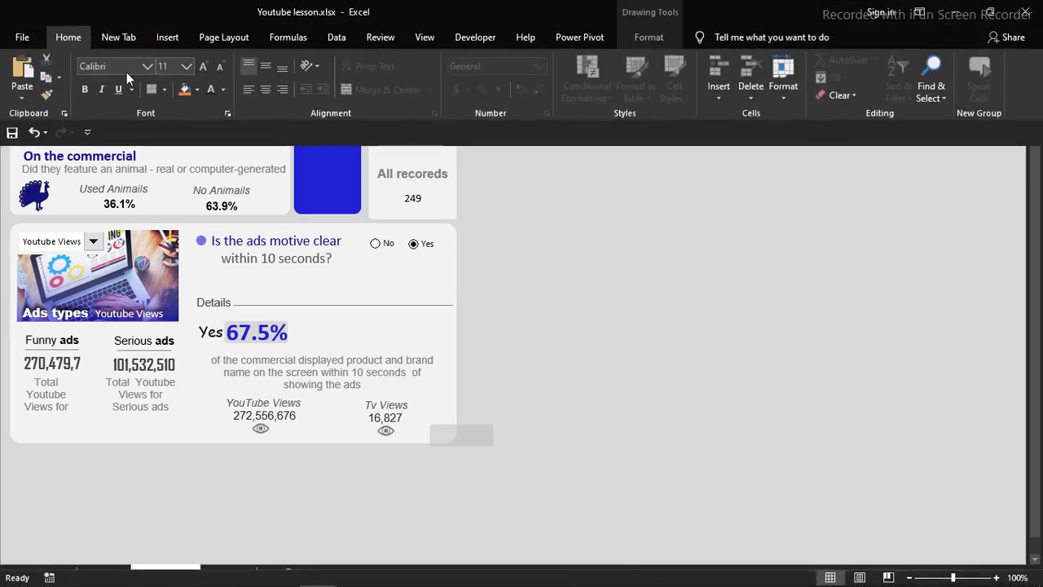
click(187, 66)
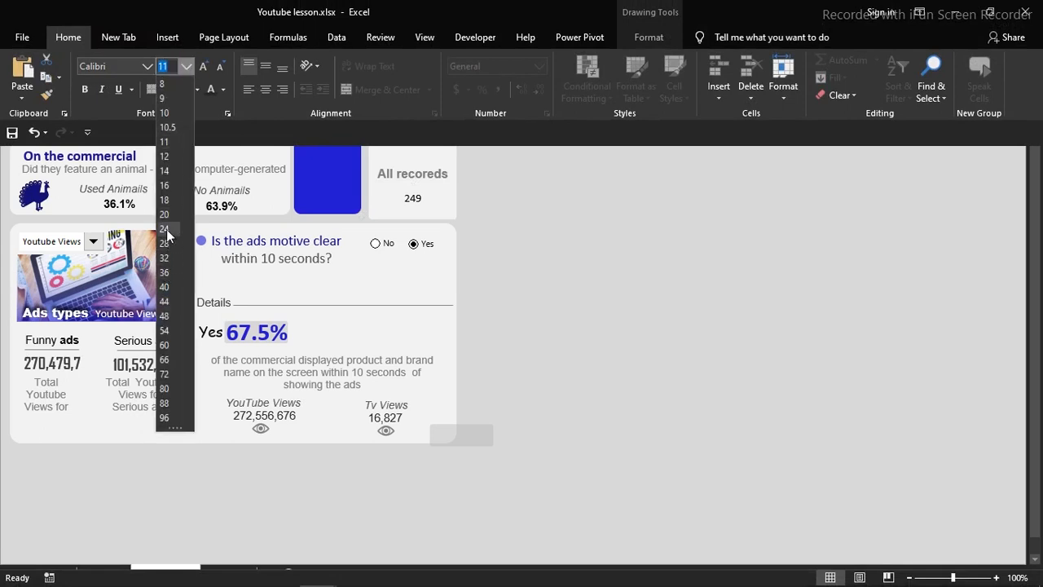
click(167, 245)
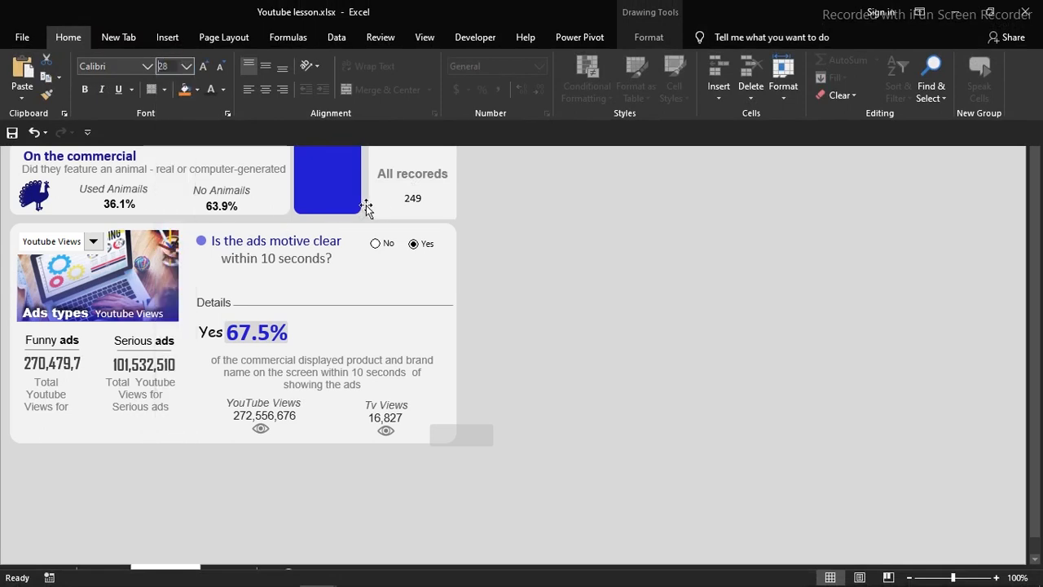
click(222, 90)
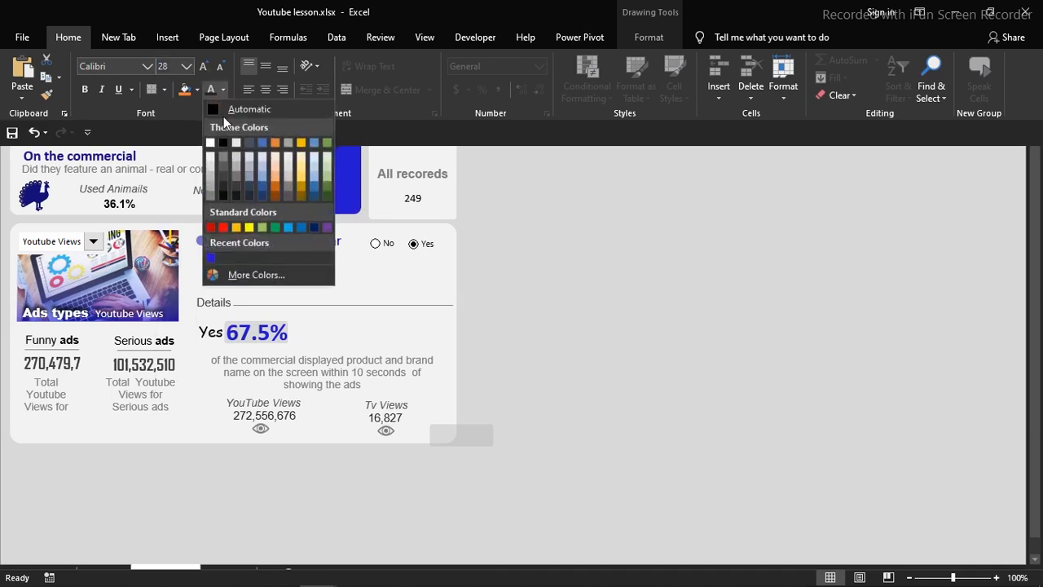
click(280, 147)
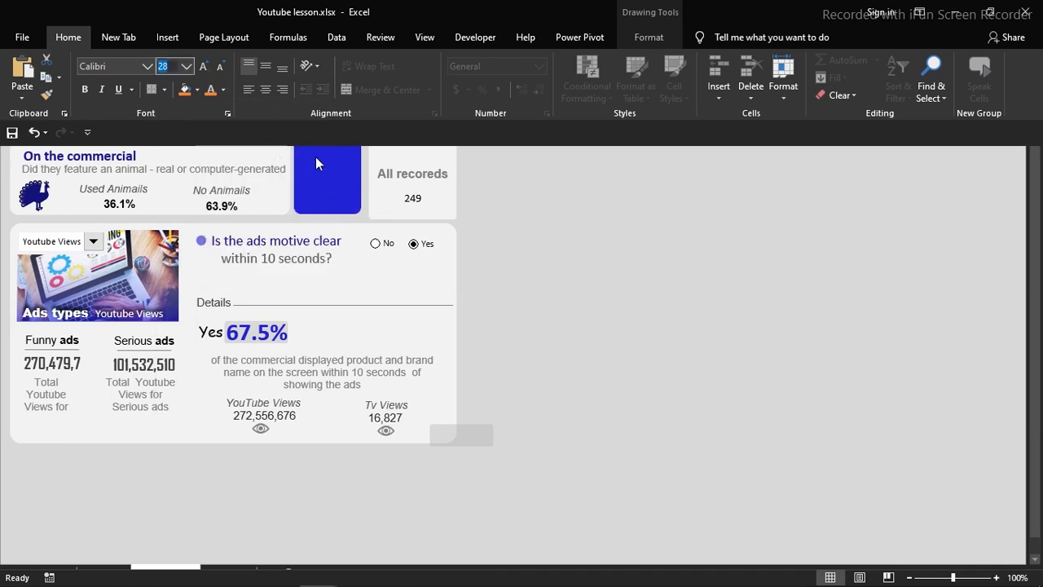
key(ctrl+shift+F1)
Format the linked value under "All recoreds" as bold orange text at font size 36.
click(413, 203)
click(226, 6)
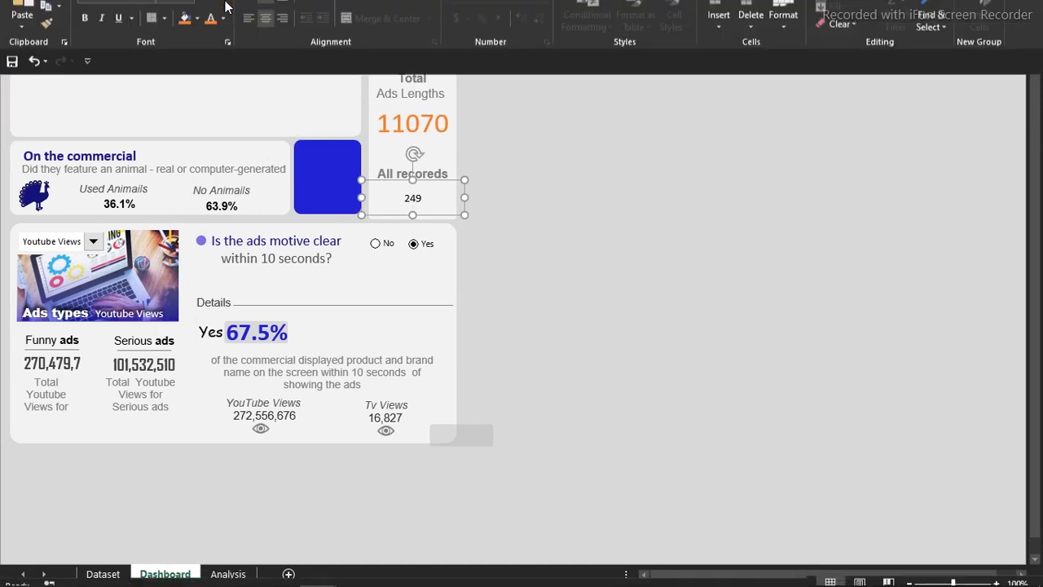
click(187, 72)
click(187, 69)
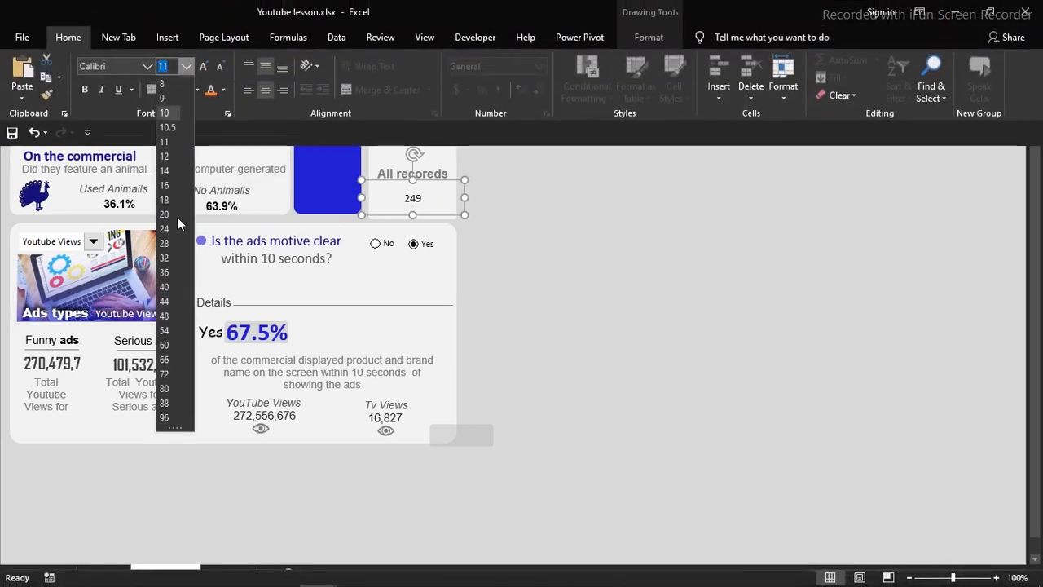
click(173, 274)
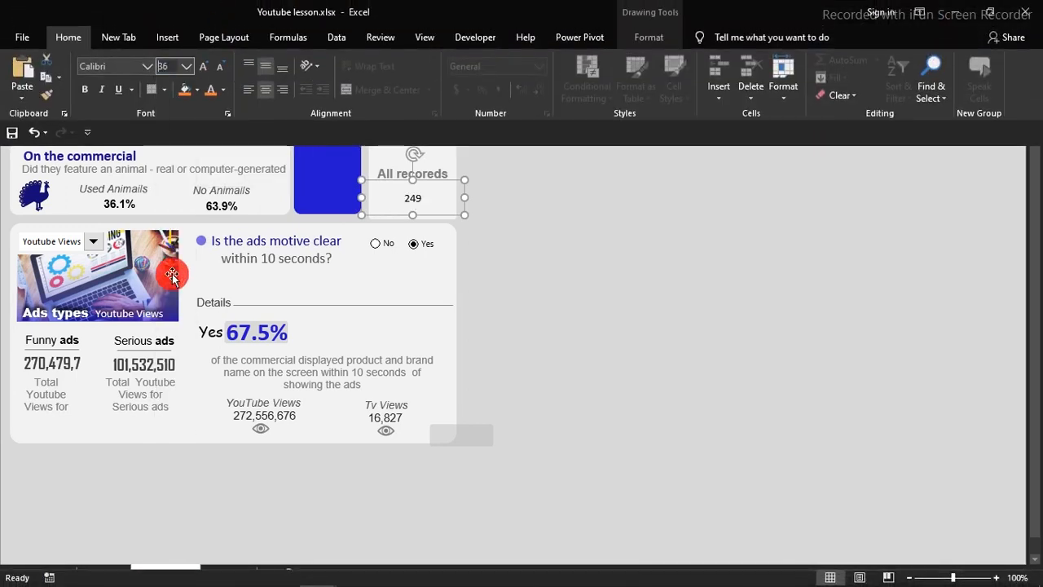
click(203, 68)
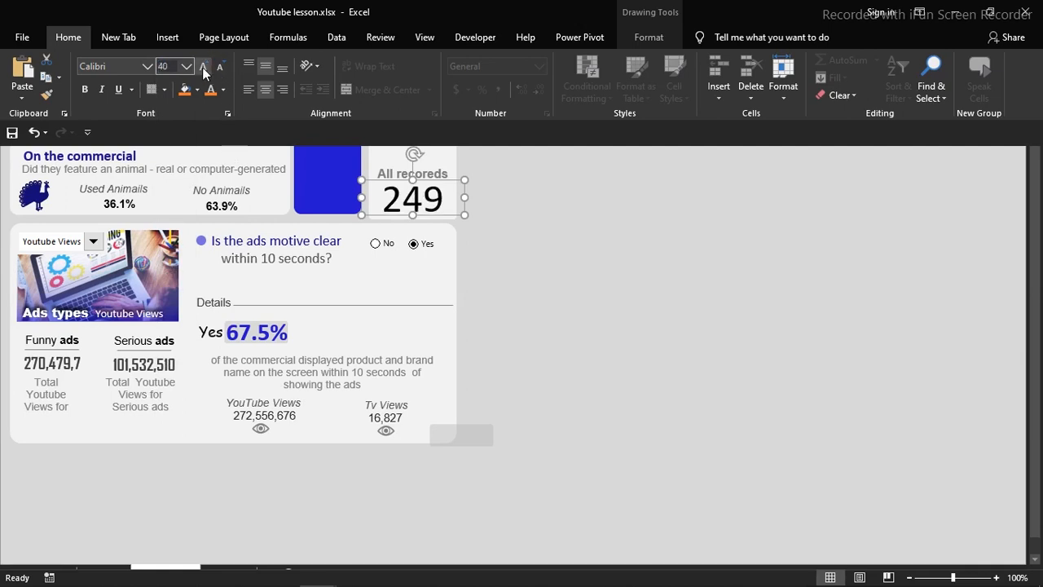
click(220, 68)
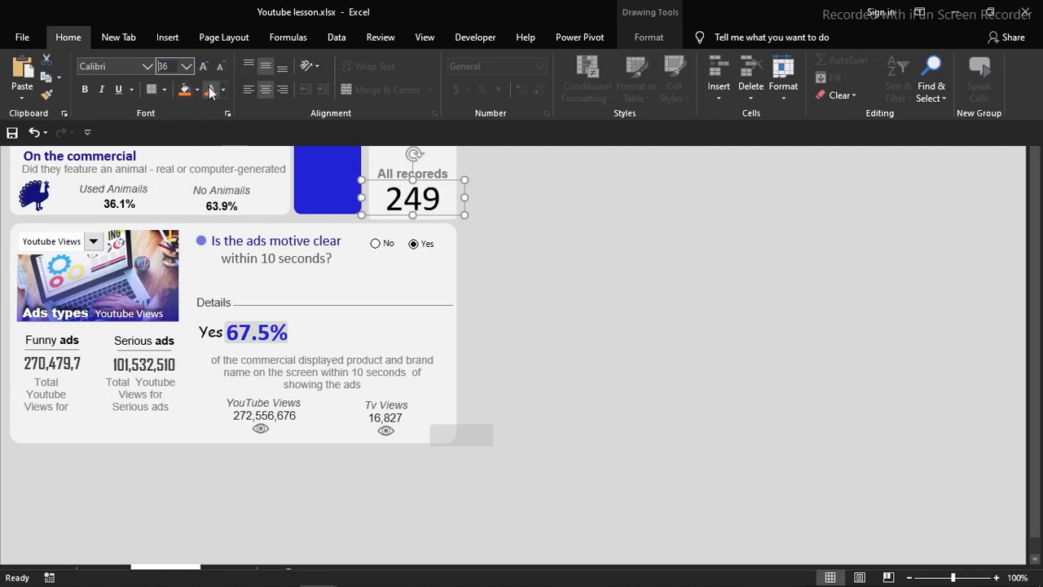
click(210, 89)
click(85, 89)
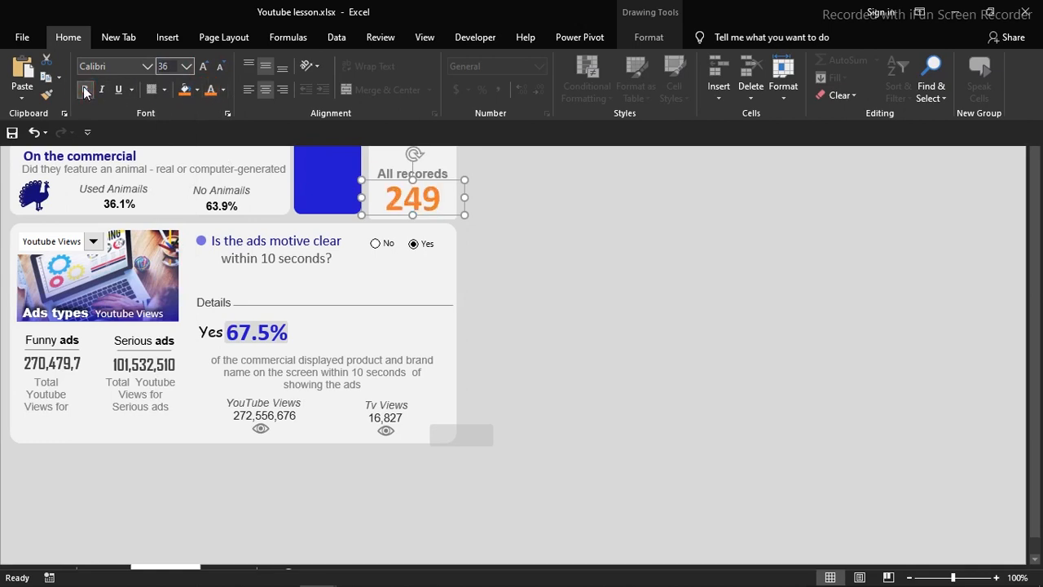
key(ctrl+shift+F1)
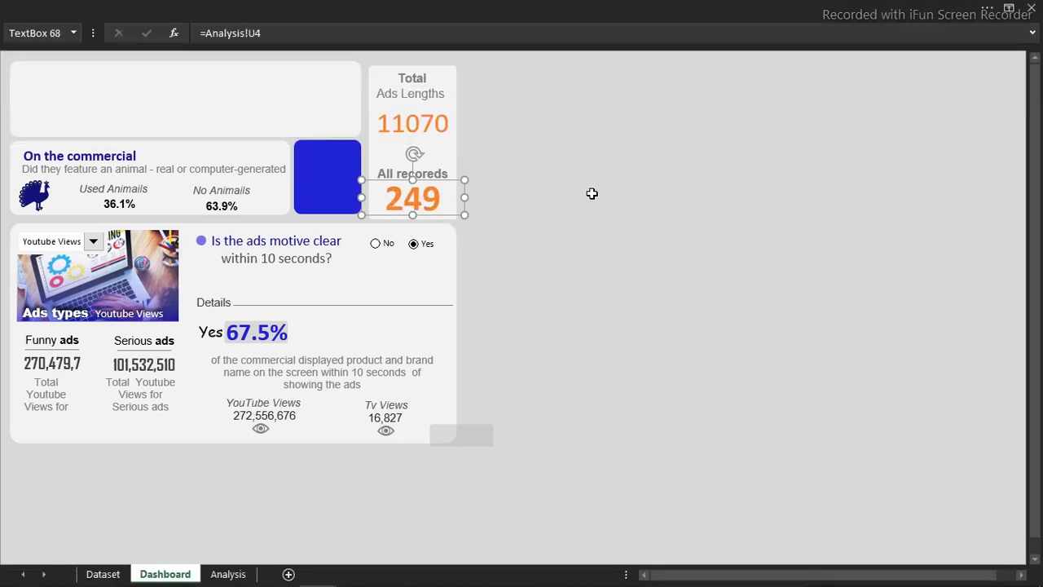
click(591, 194)
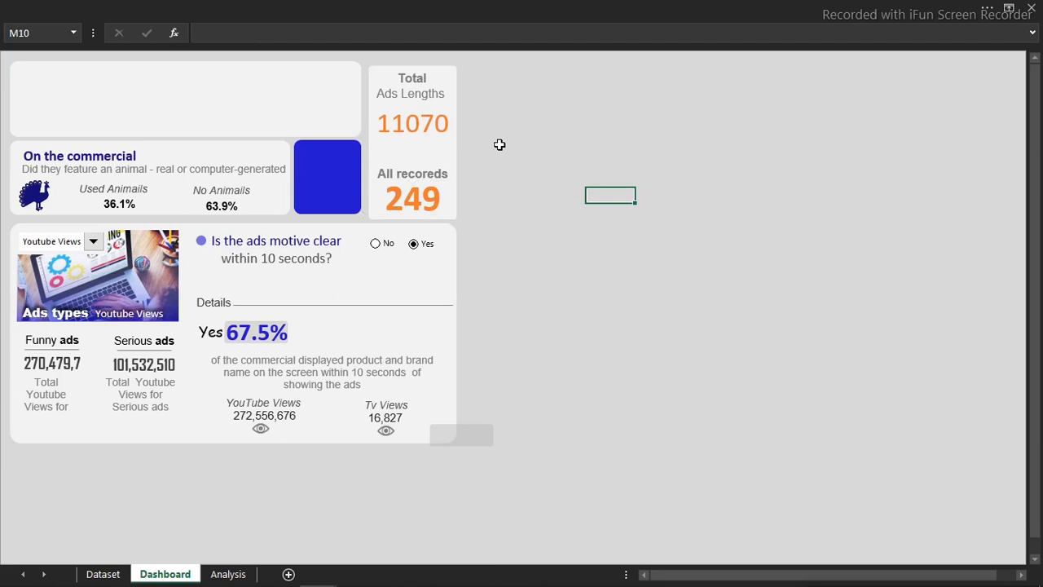
Place a copy of the divider line from under "Serious ads" between Total Ads Lengths and All recoreds, and widen it to nearly span the card.
click(150, 351)
drag(155, 364, 405, 152)
click(861, 4)
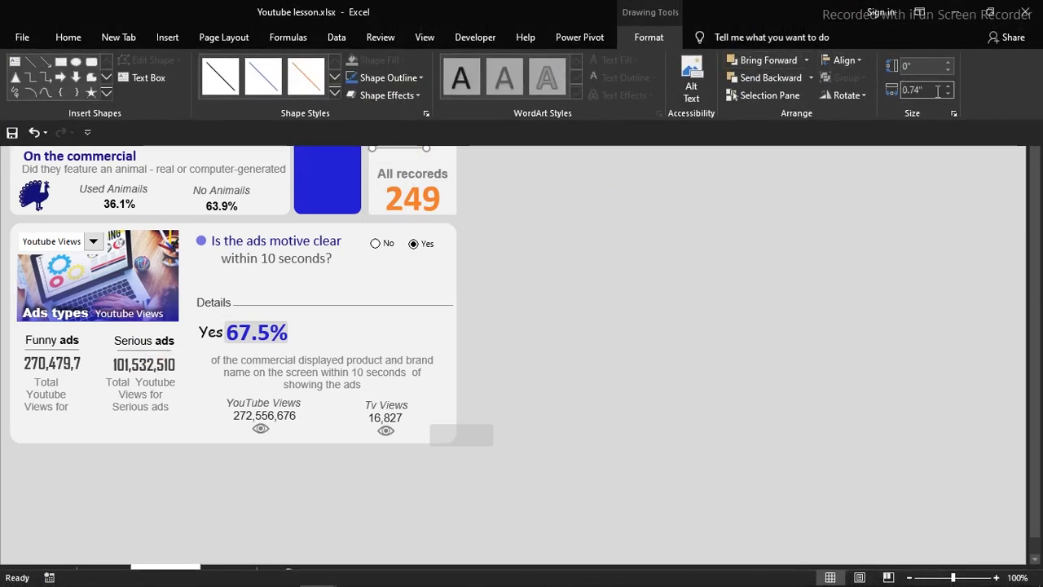
click(948, 85)
click(948, 84)
click(948, 85)
click(948, 84)
click(694, 182)
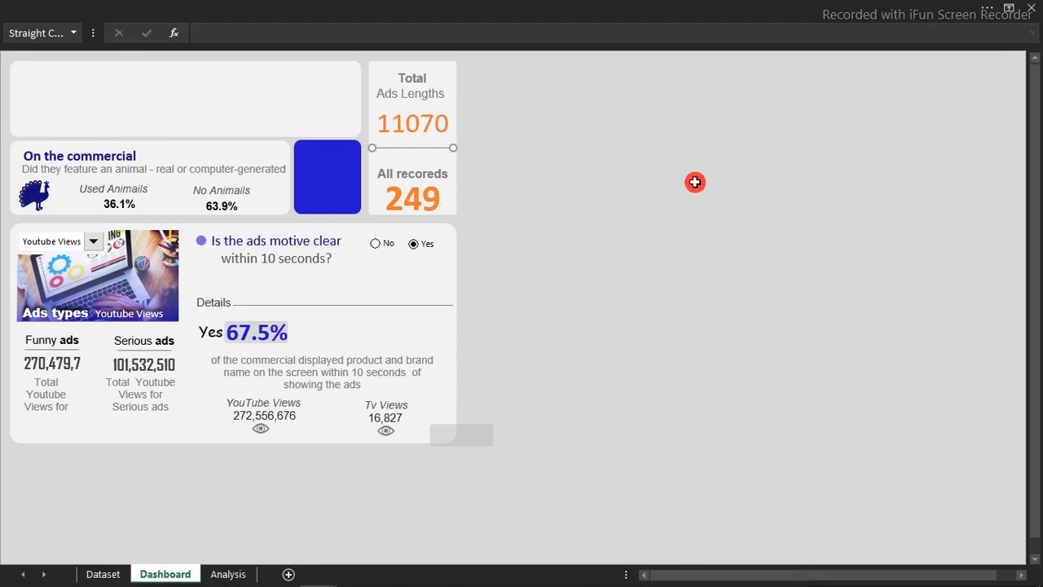
Format the card's divider line with oval arrowheads at both its beginning and its end.
key(ctrl+1)
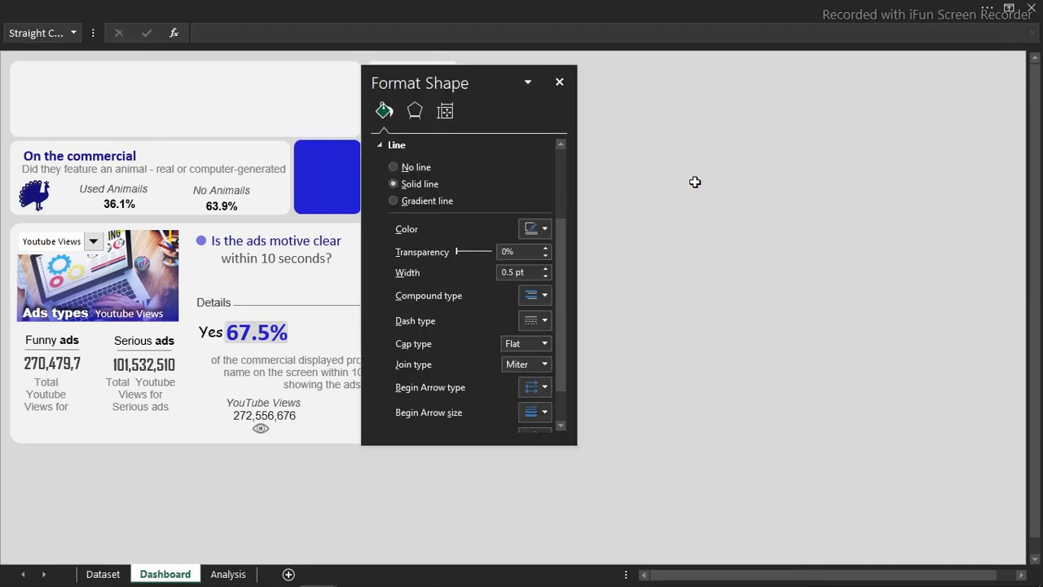
drag(477, 94, 683, 86)
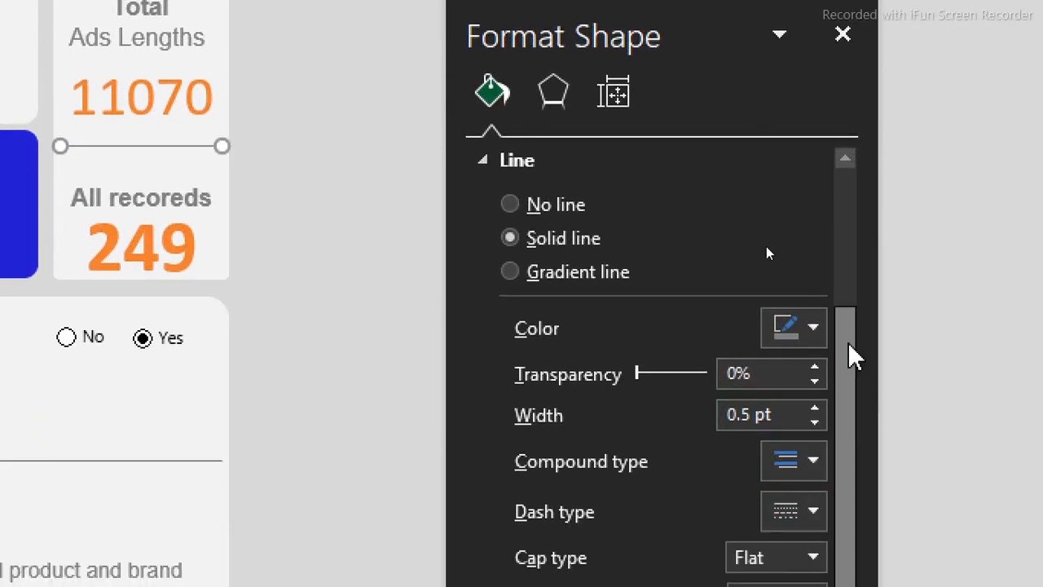
drag(848, 348, 843, 492)
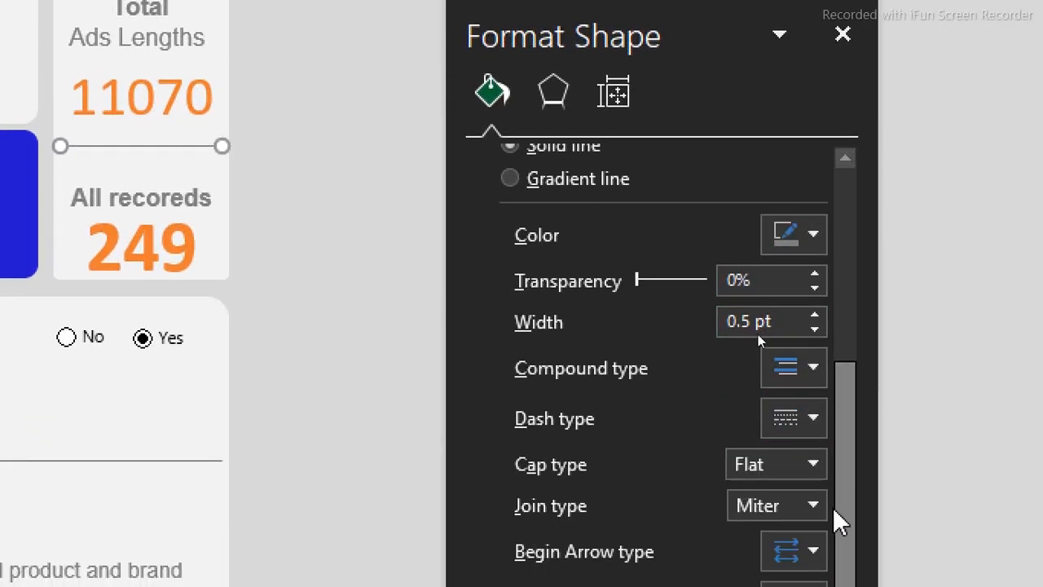
click(813, 512)
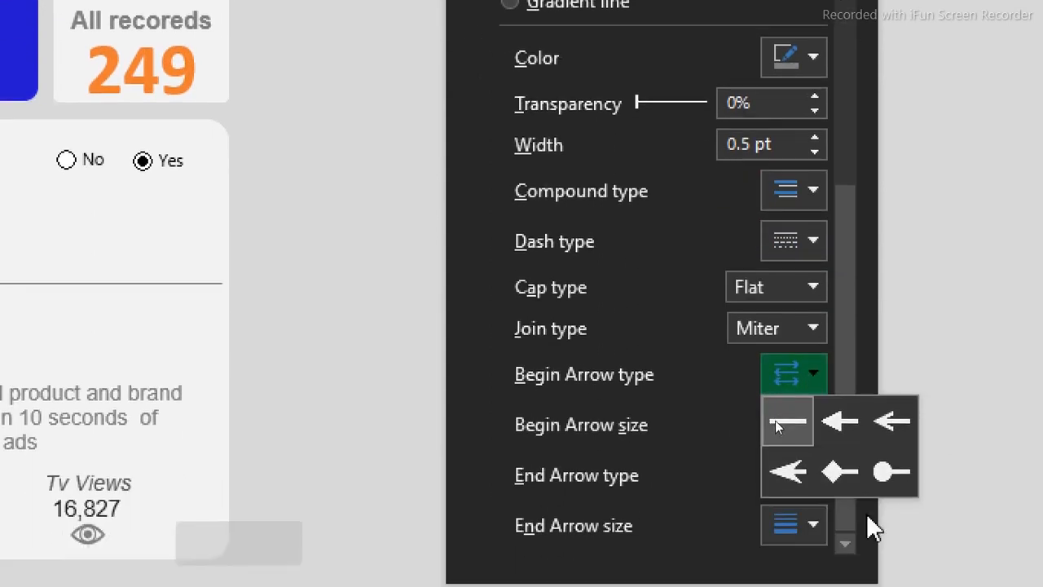
click(899, 462)
click(818, 468)
click(896, 561)
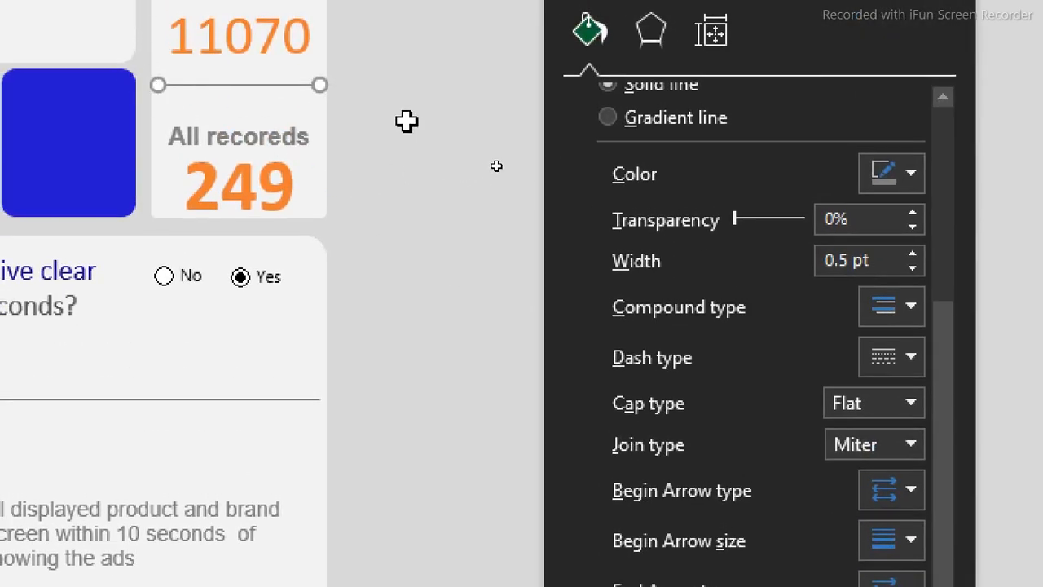
click(408, 122)
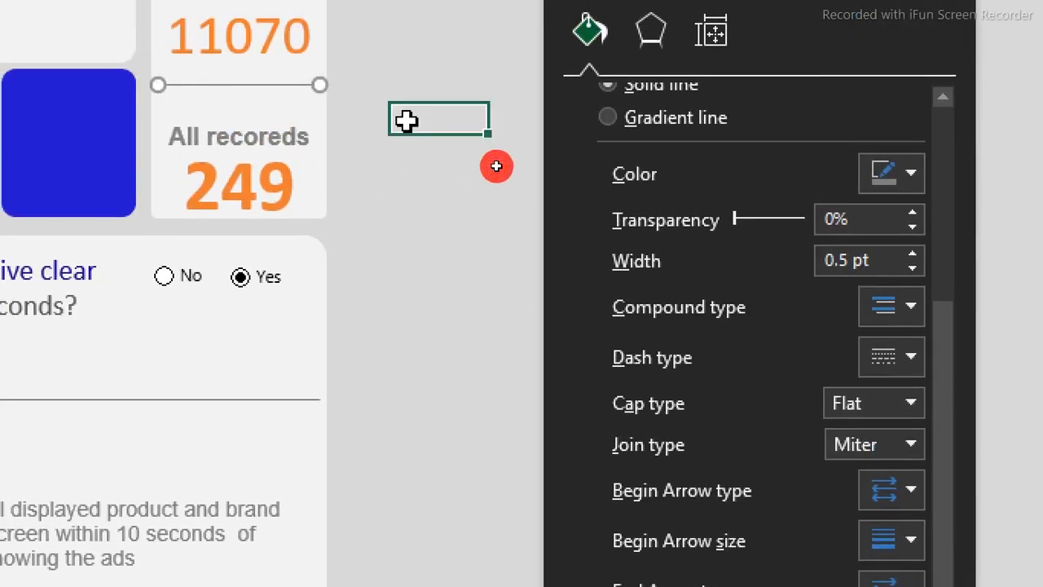
click(290, 85)
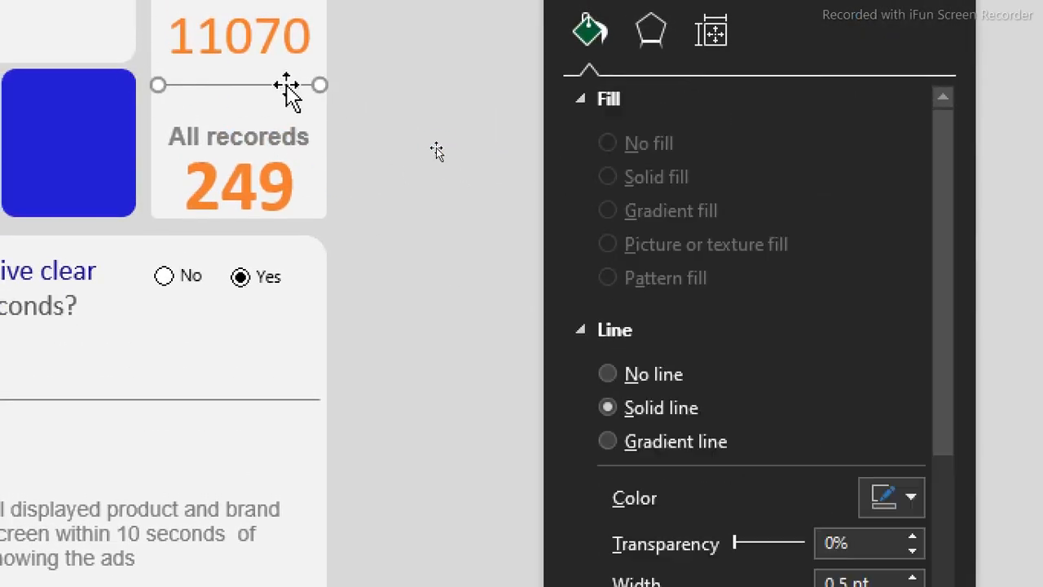
click(394, 118)
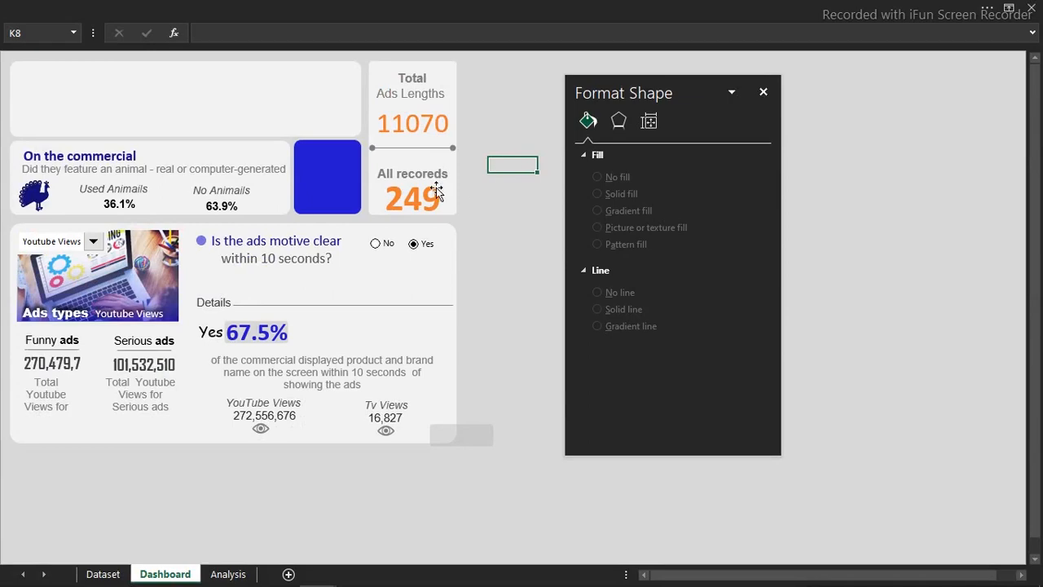
On the Analysis sheet, format the ads Length value in T4 as Number with 0 decimal places and a 1000 separator.
mouse_move(207, 572)
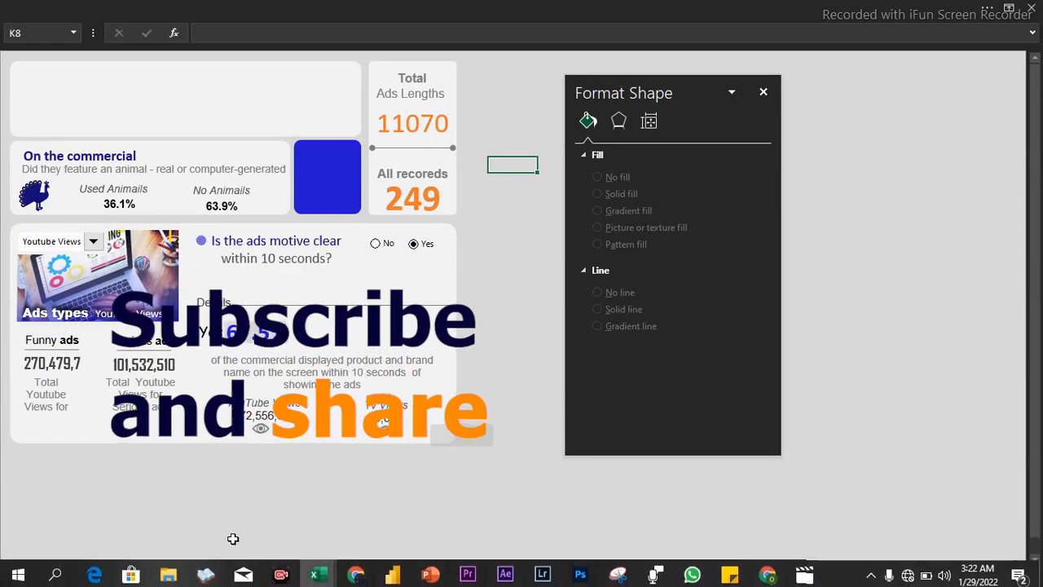
click(227, 573)
click(538, 139)
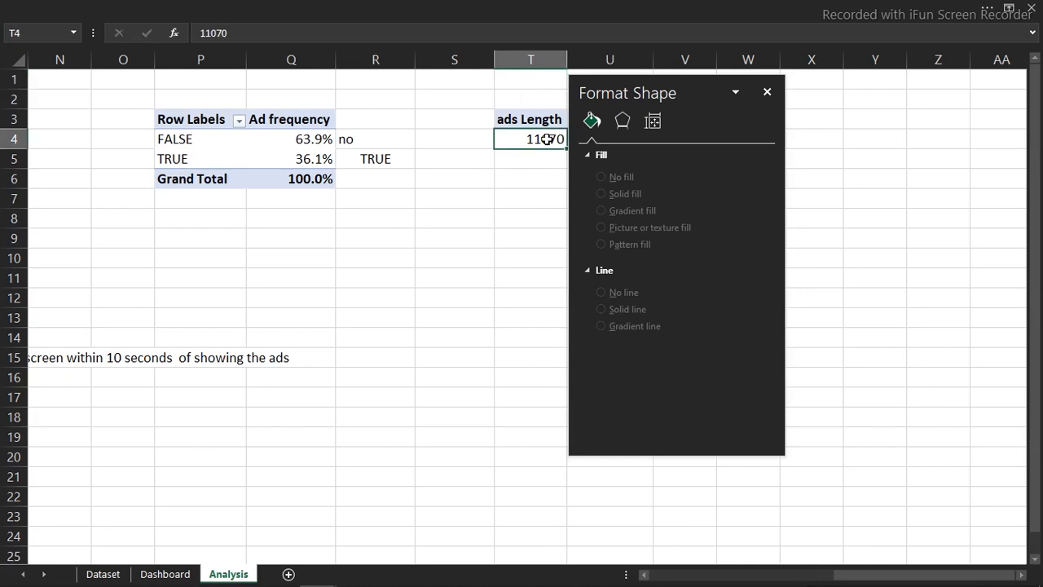
click(767, 90)
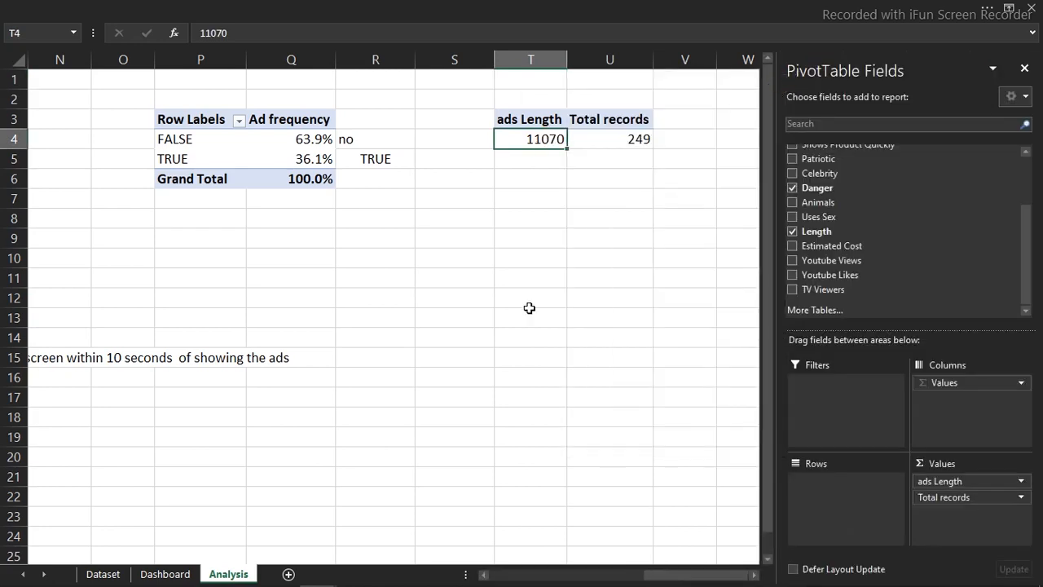
key(ctrl+1)
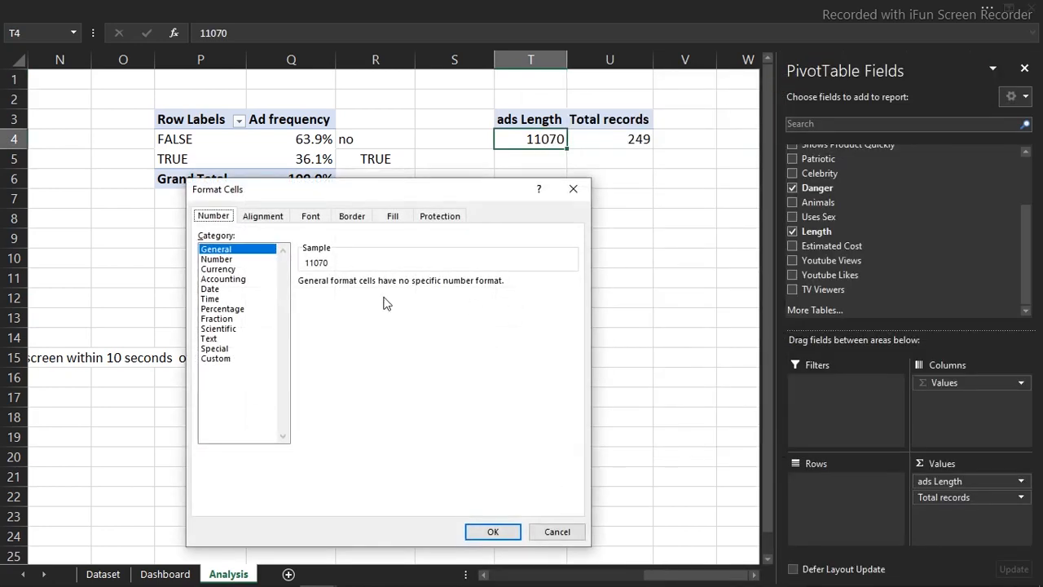
click(217, 260)
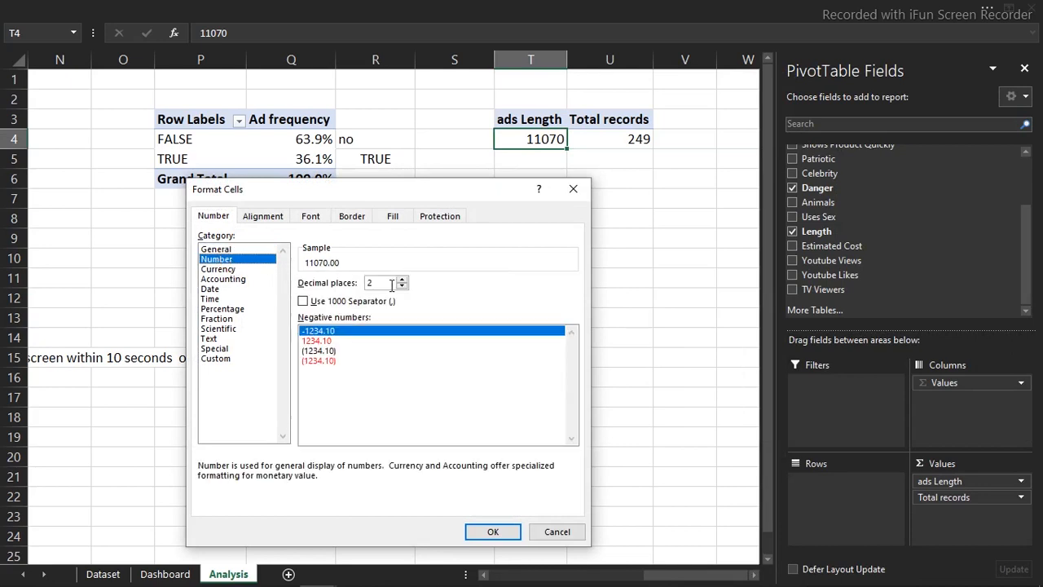
click(402, 287)
click(402, 286)
click(319, 302)
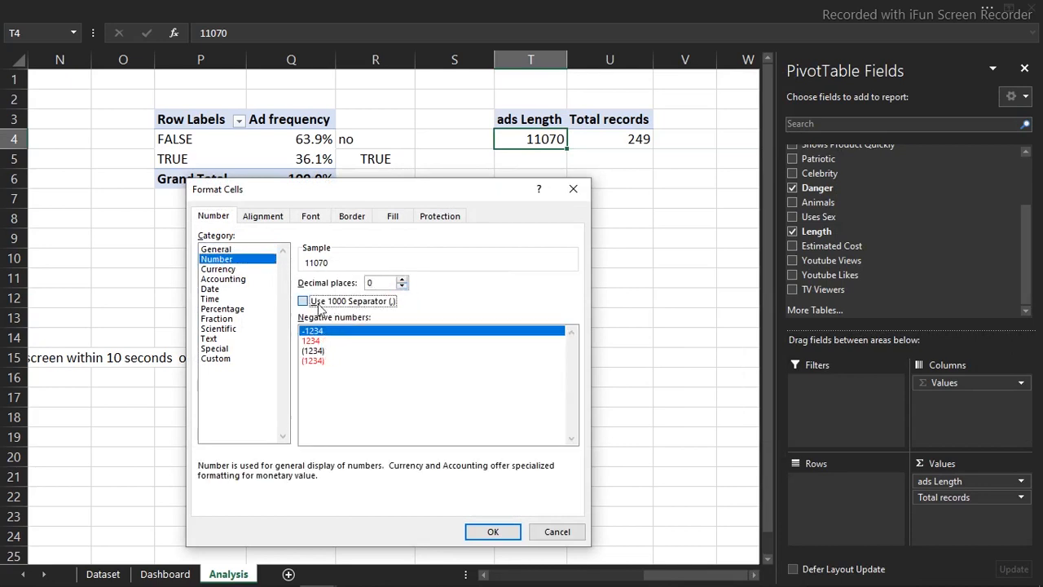
click(515, 531)
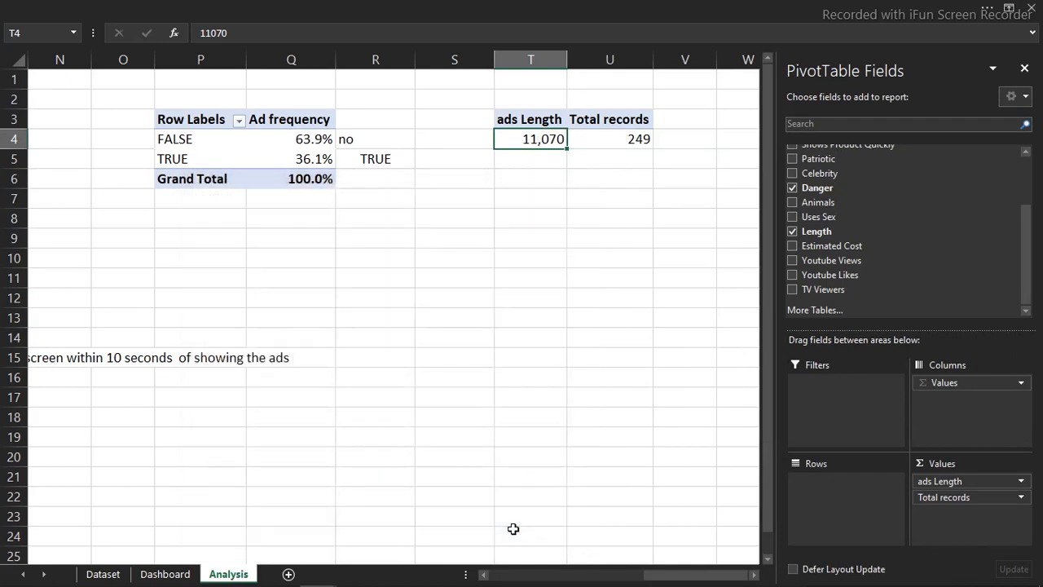
On the Dashboard sheet, widen the text box linked to Analysis!T4 and centre it in the Total Ads Lengths card.
click(165, 574)
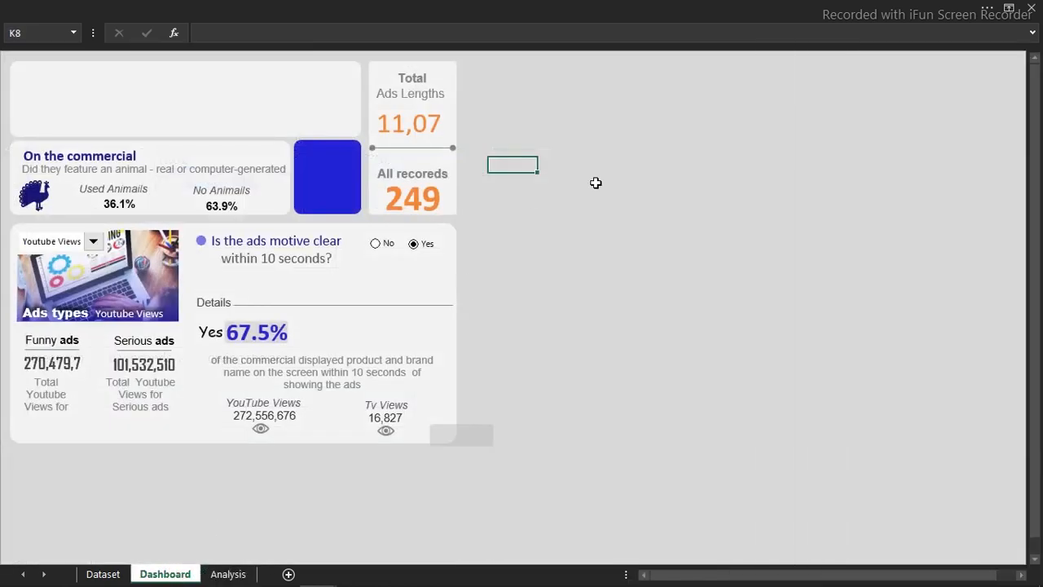
click(423, 119)
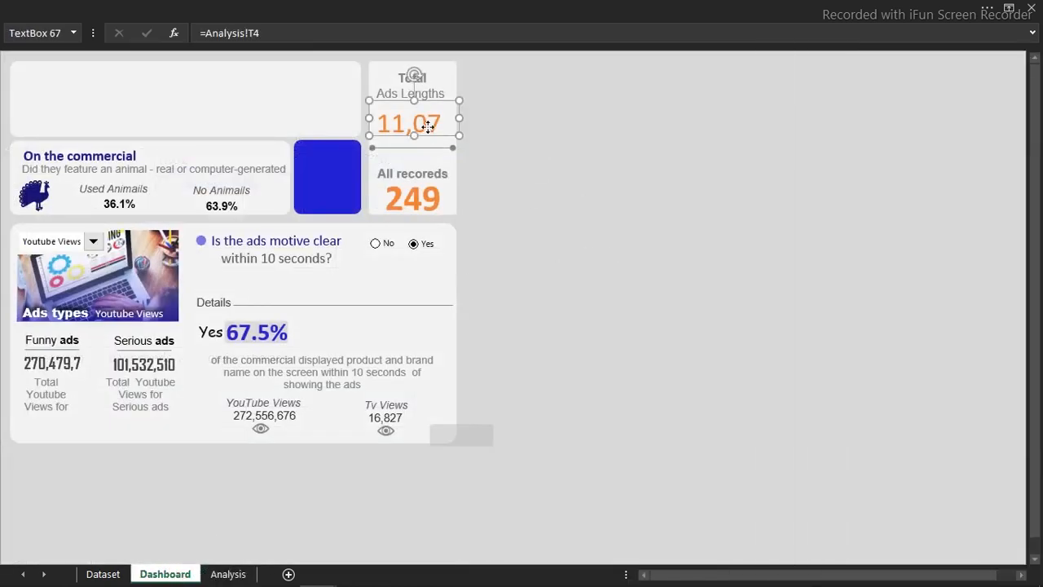
drag(459, 117, 474, 117)
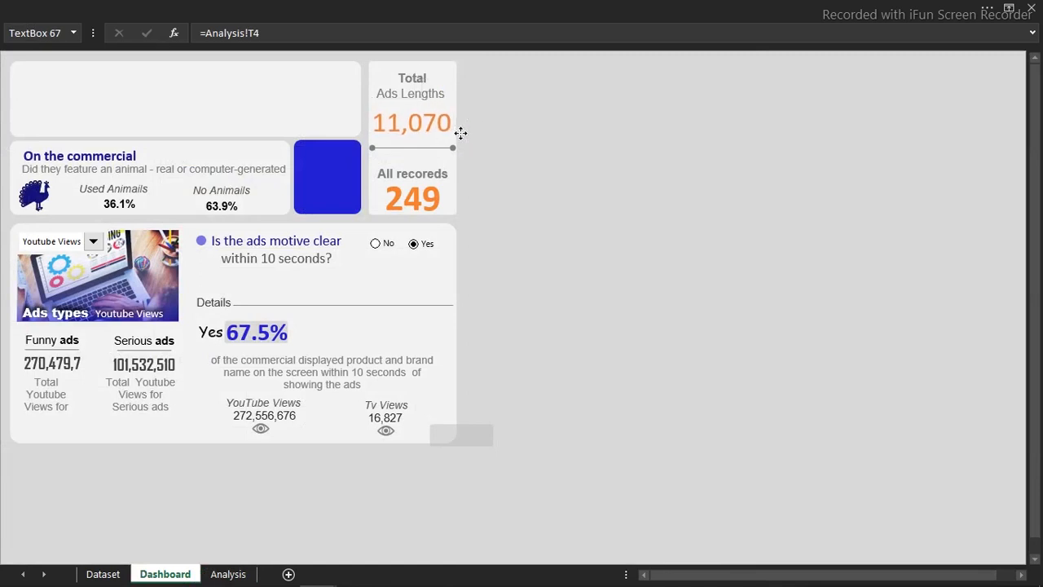
drag(466, 134, 461, 133)
click(579, 134)
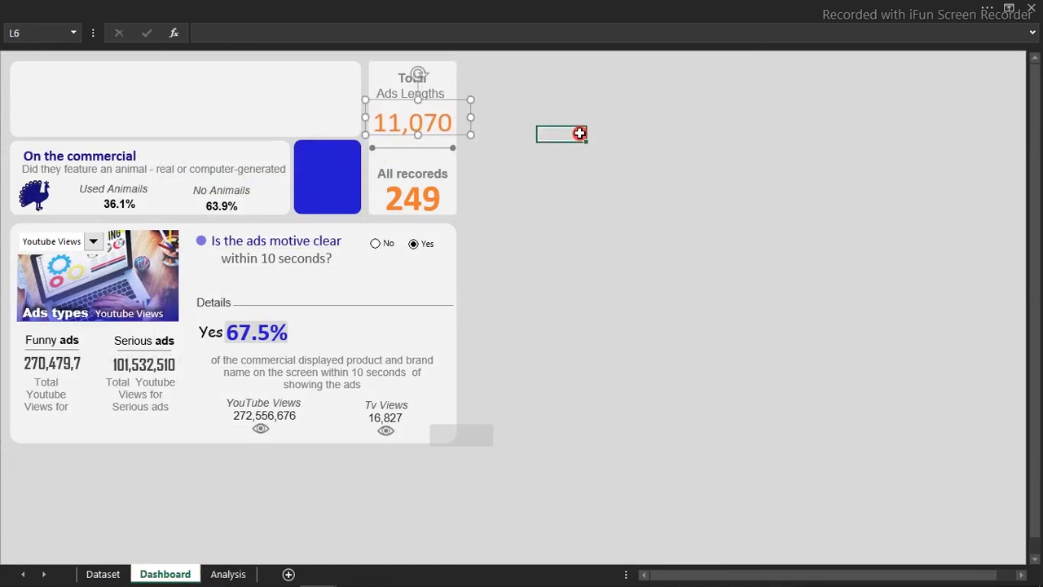
Check the height and width of the two blank rectangular cards beside the Total Ads Lengths card.
click(588, 169)
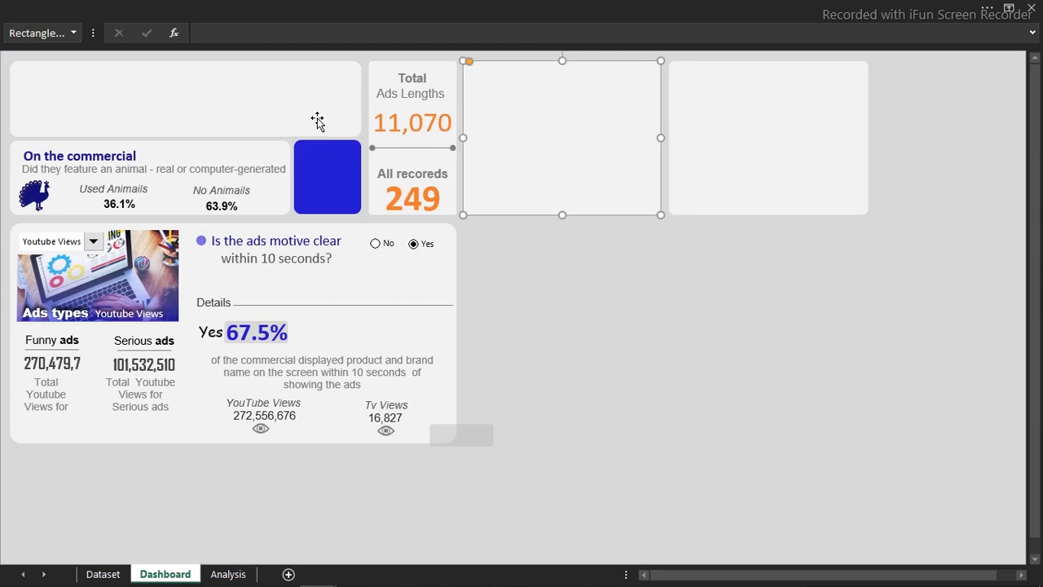
click(745, 5)
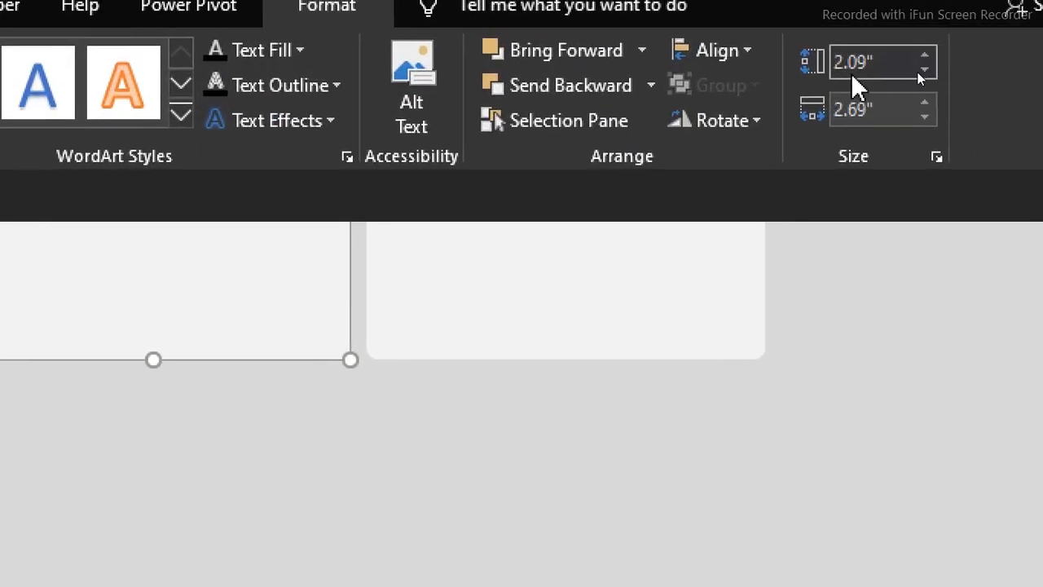
click(451, 325)
click(452, 325)
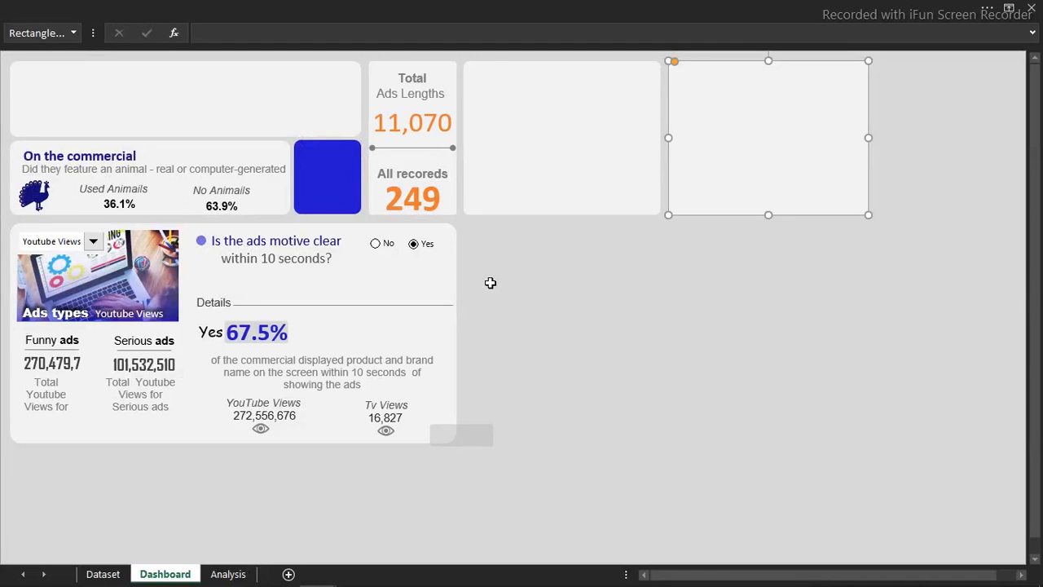
Paste the copied "On the commercial" and "Did they feature a celebrity?" text boxes and position them at the top of the first blank card.
click(609, 287)
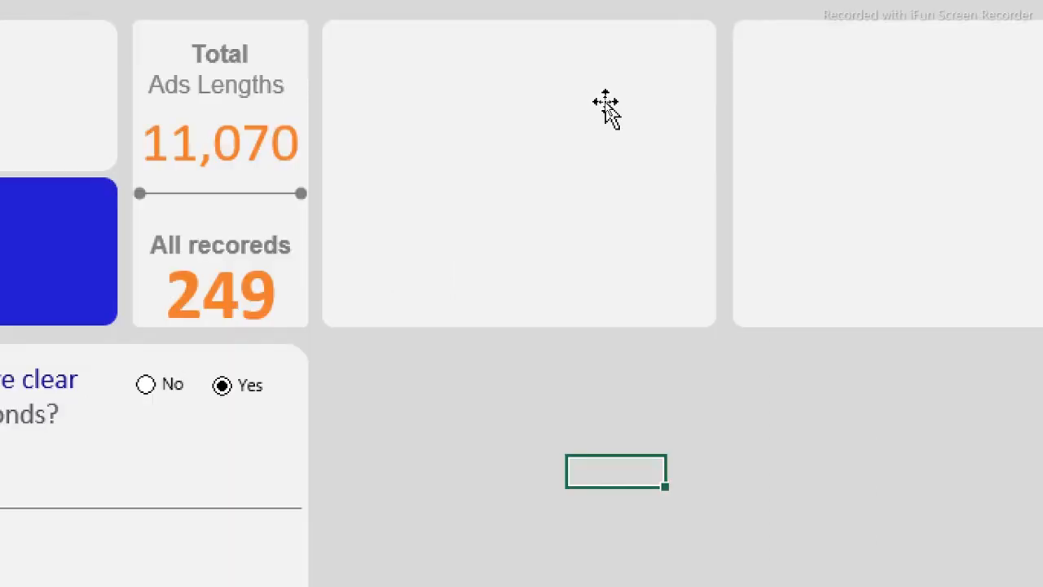
key(ctrl+v)
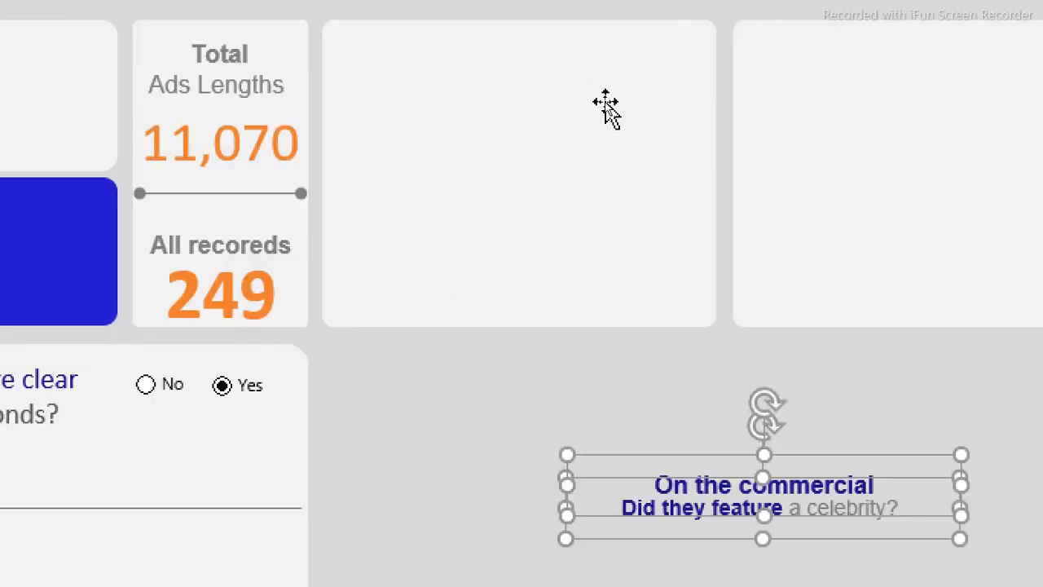
drag(695, 456, 449, 21)
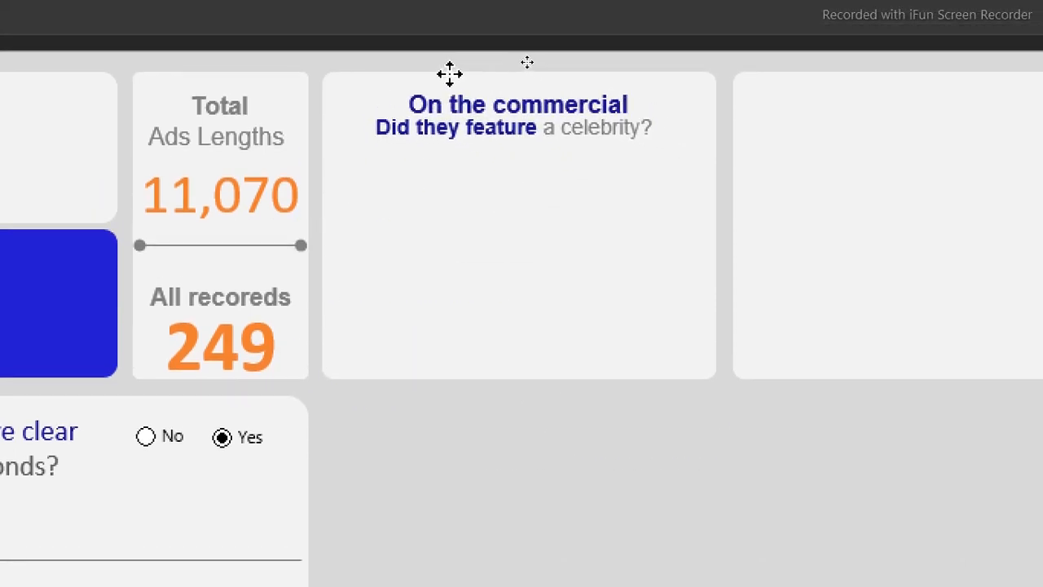
drag(449, 73, 452, 73)
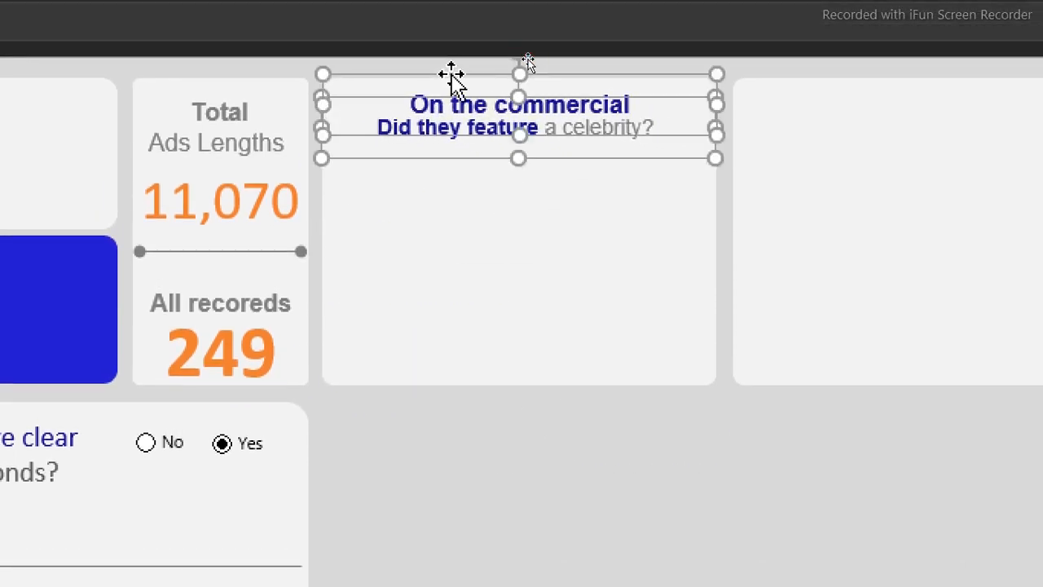
click(448, 506)
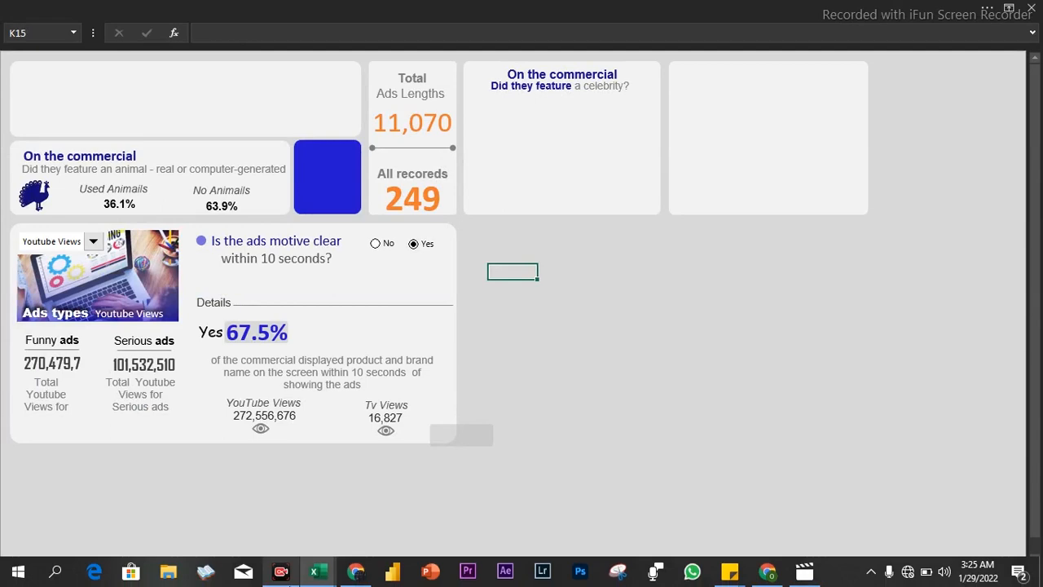
Switch to the finished reference dashboard workbook, review its cards and lower charts, and return to the lesson workbook's Dashboard.
mouse_move(323, 579)
click(209, 523)
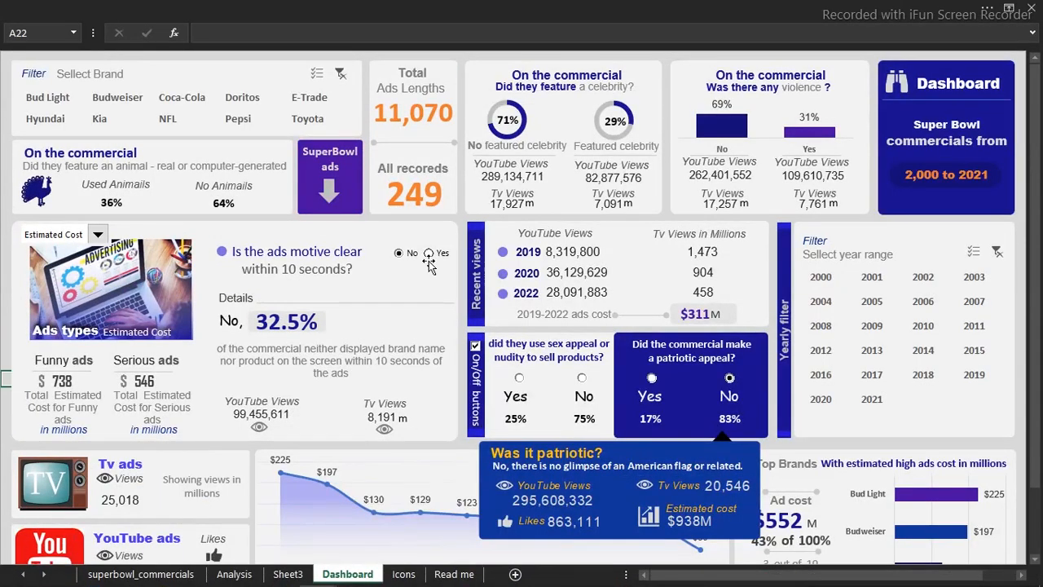
drag(1035, 227, 1037, 371)
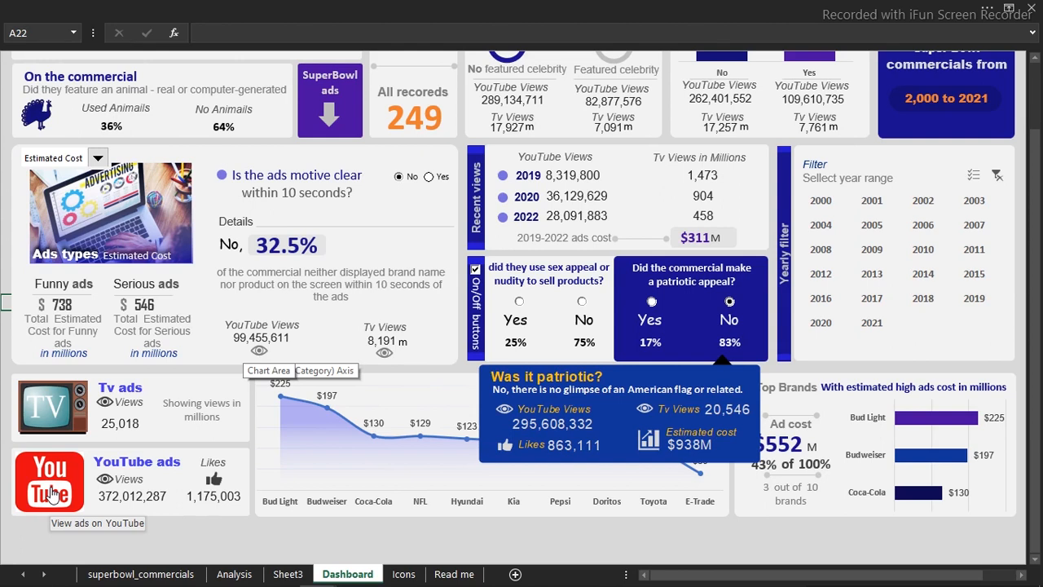
mouse_move(55, 574)
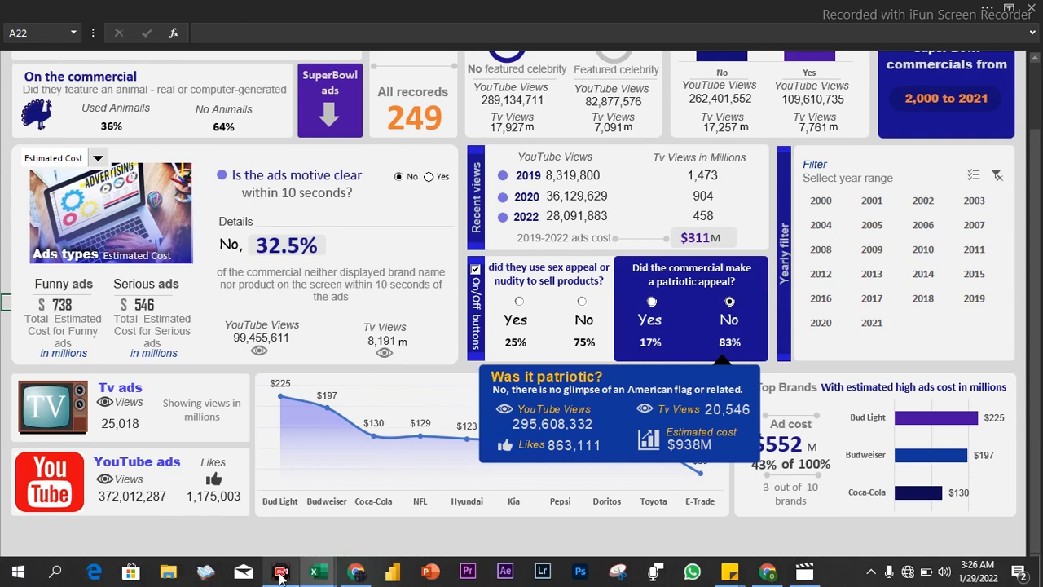
mouse_move(330, 576)
click(554, 506)
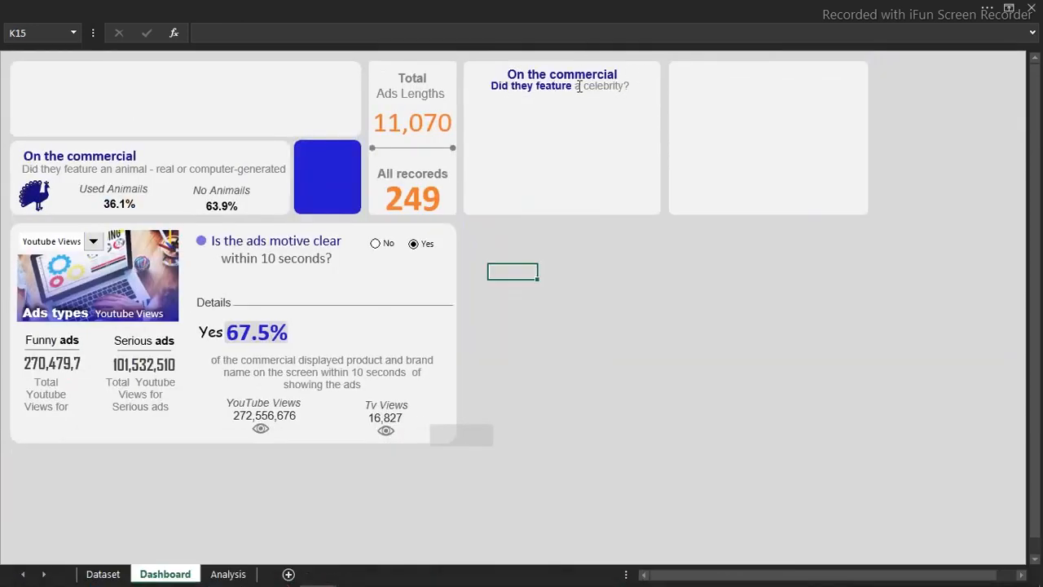
Switch to the workbook view listing the dataset's field names and descriptions to consult the field definitions.
mouse_move(55, 580)
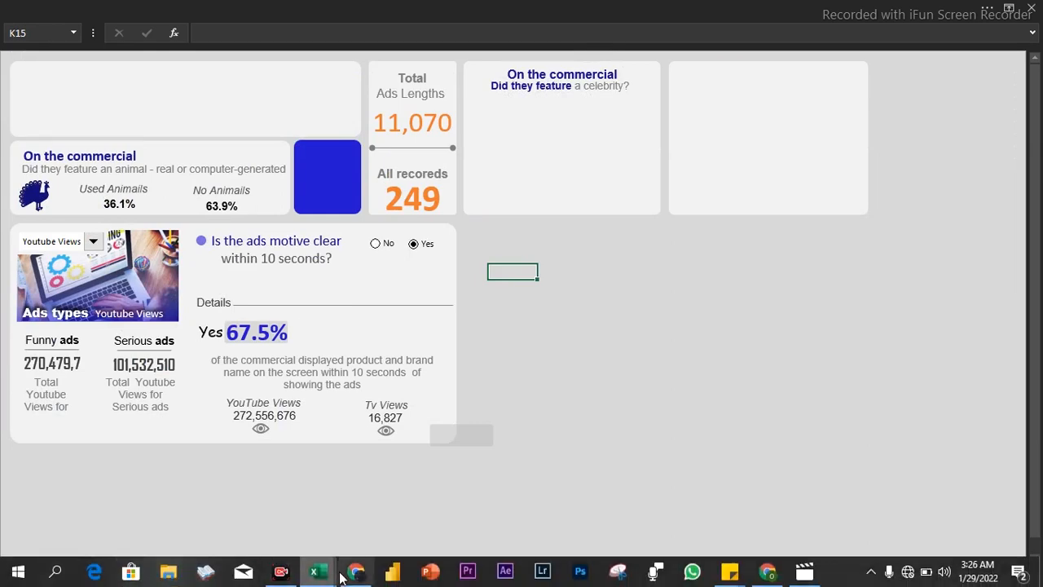
mouse_move(322, 579)
click(330, 511)
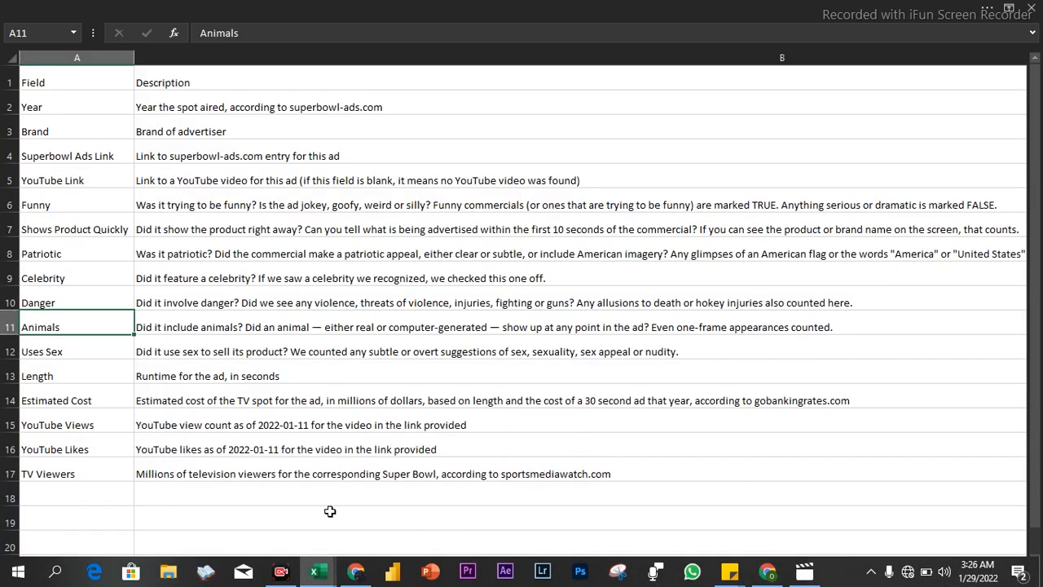
Look up the Celebrity field's description in the data dictionary and return to the lesson workbook.
click(81, 279)
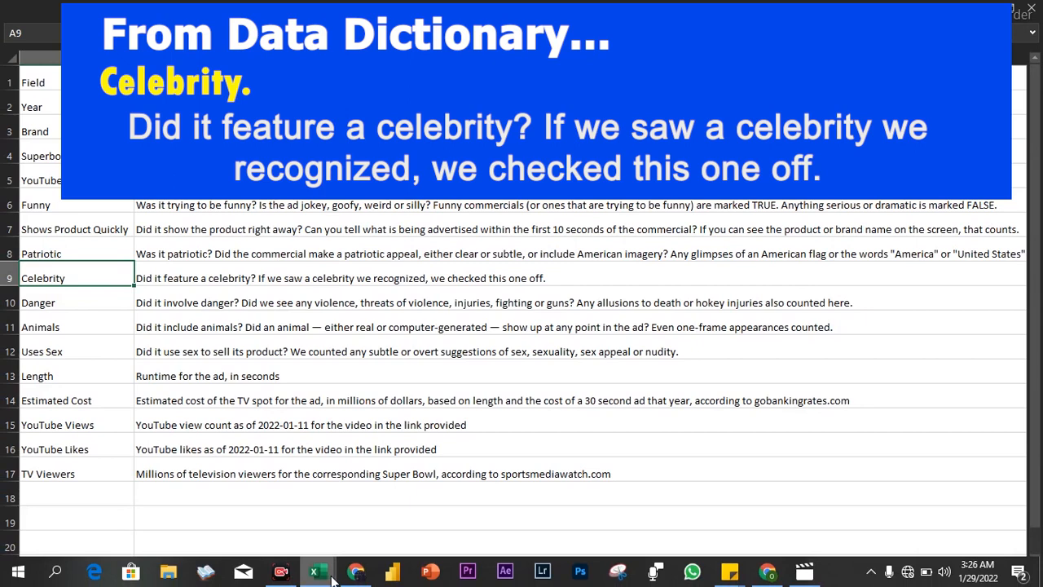
mouse_move(330, 579)
click(492, 510)
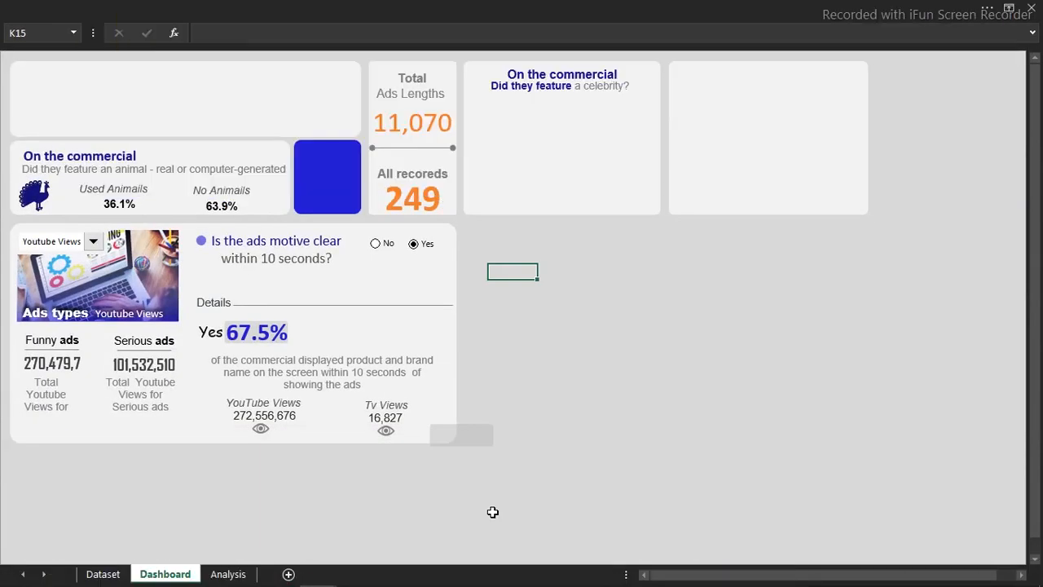
Copy the ads Length and Total records pivot table on the Analysis sheet and paste it at cell W3.
click(226, 575)
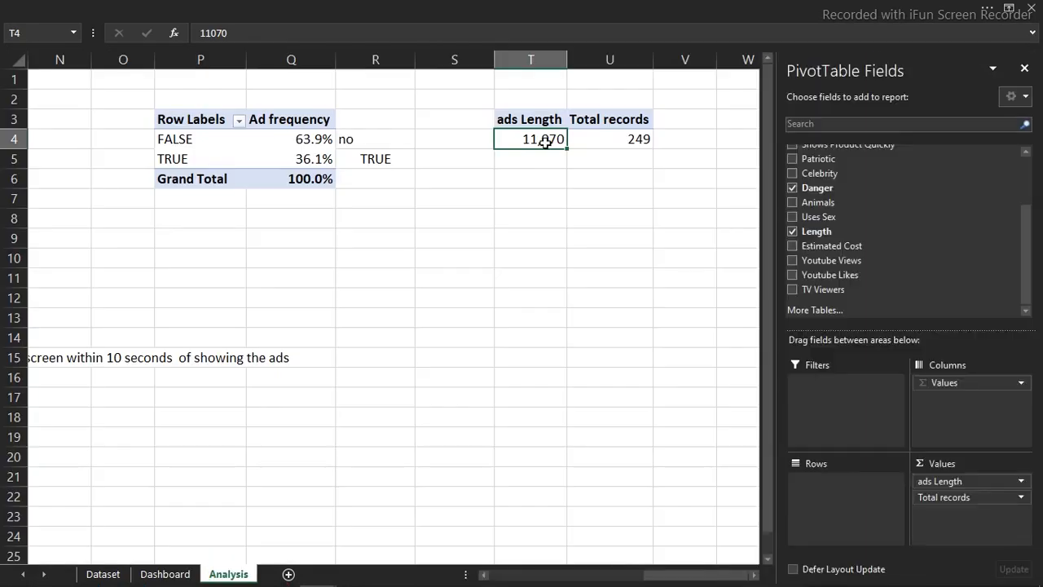
drag(531, 119, 610, 139)
key(ctrl+c)
click(742, 118)
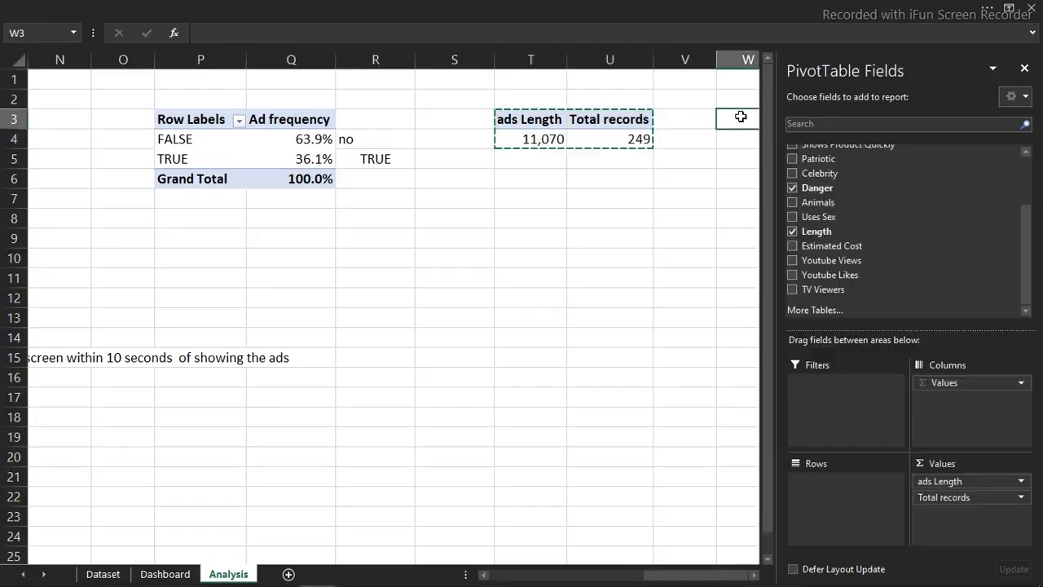
key(ctrl+v)
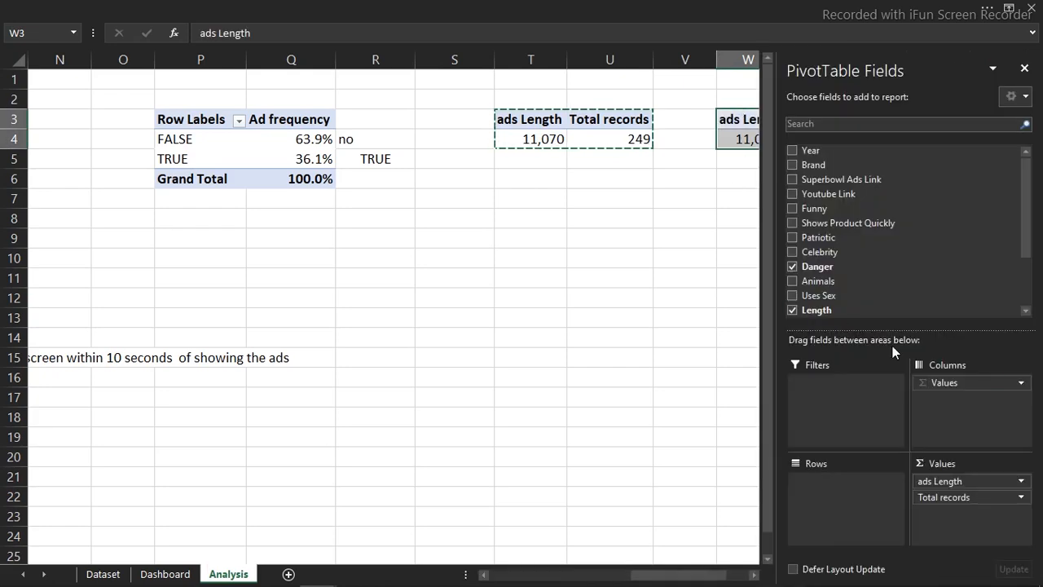
Remove ads Length from the copied pivot table's values and add Celebrity to its rows.
drag(679, 578, 698, 579)
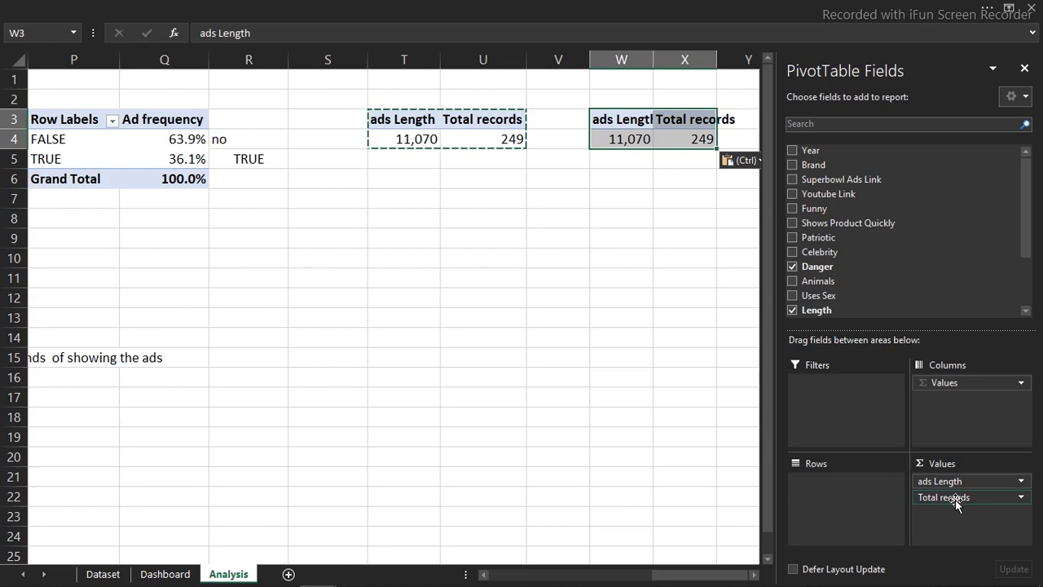
drag(950, 499, 568, 442)
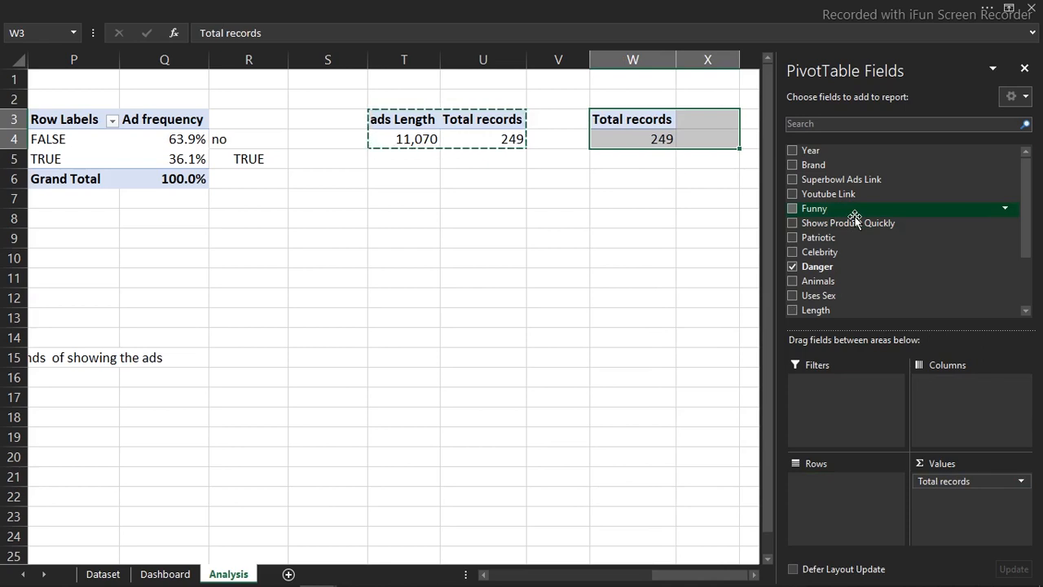
drag(826, 252, 891, 501)
click(565, 358)
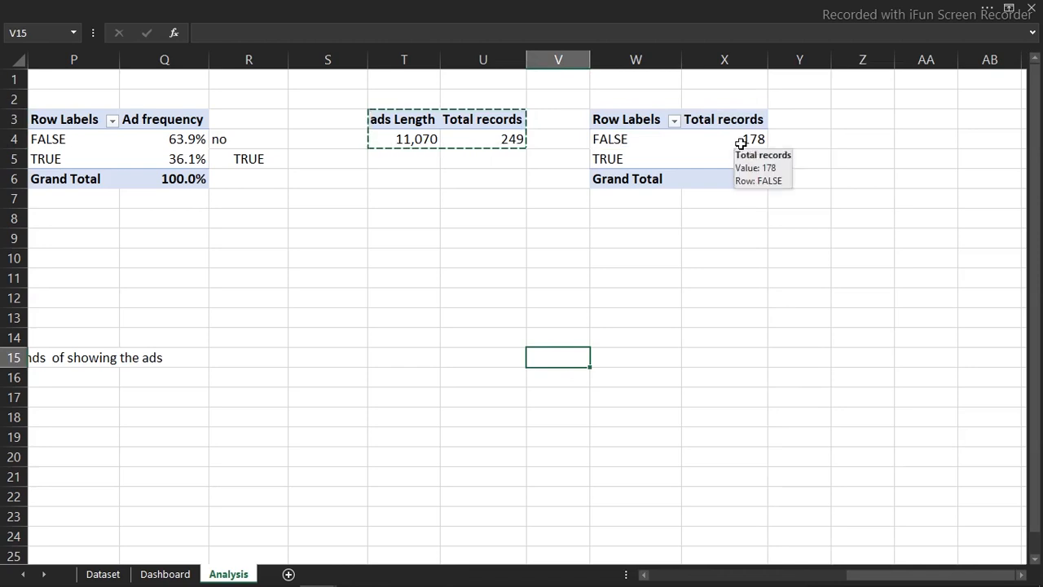
Label the FALSE row "No" and the TRUE row "Yes" in cells Y4 and Y5 beside the Celebrity pivot table.
click(796, 138)
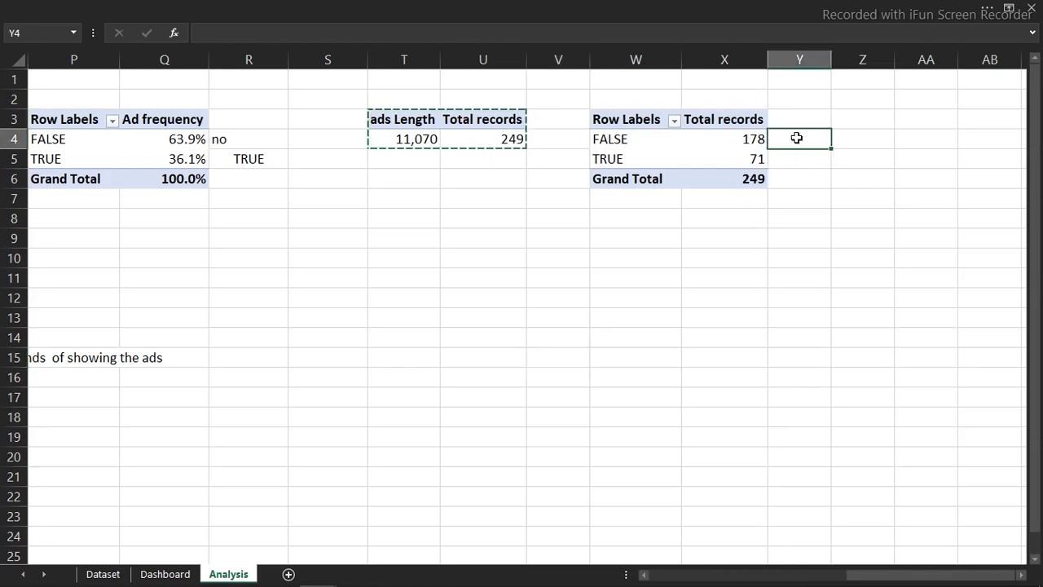
text(yes)
key(Return)
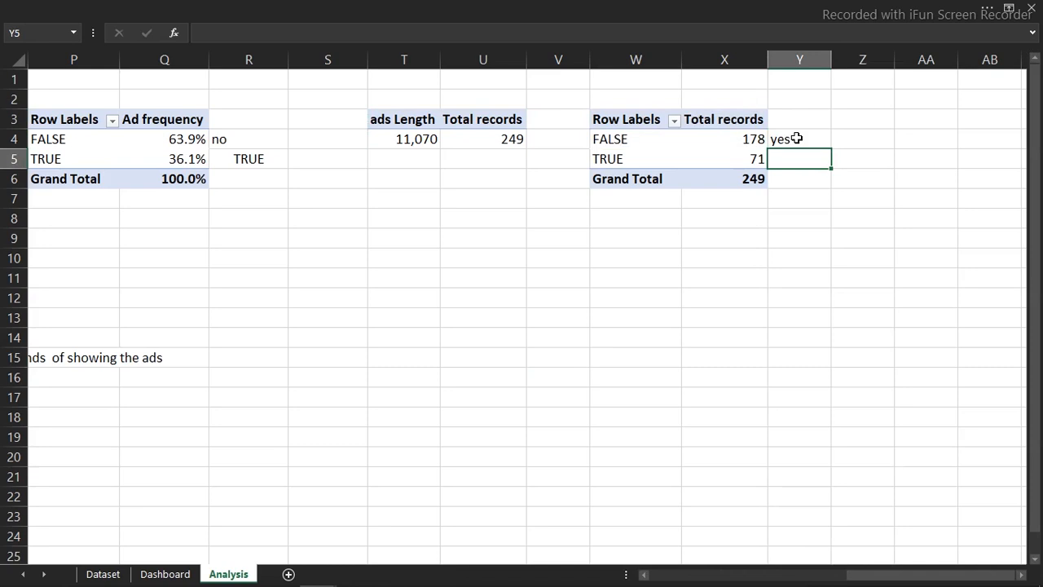
text(N)
key(Return)
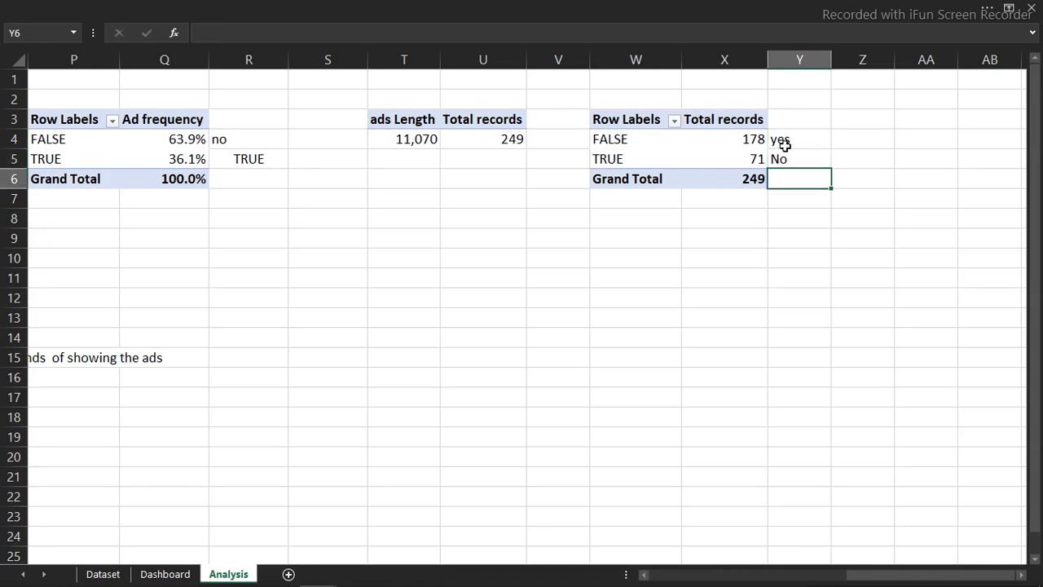
click(784, 145)
text(No)
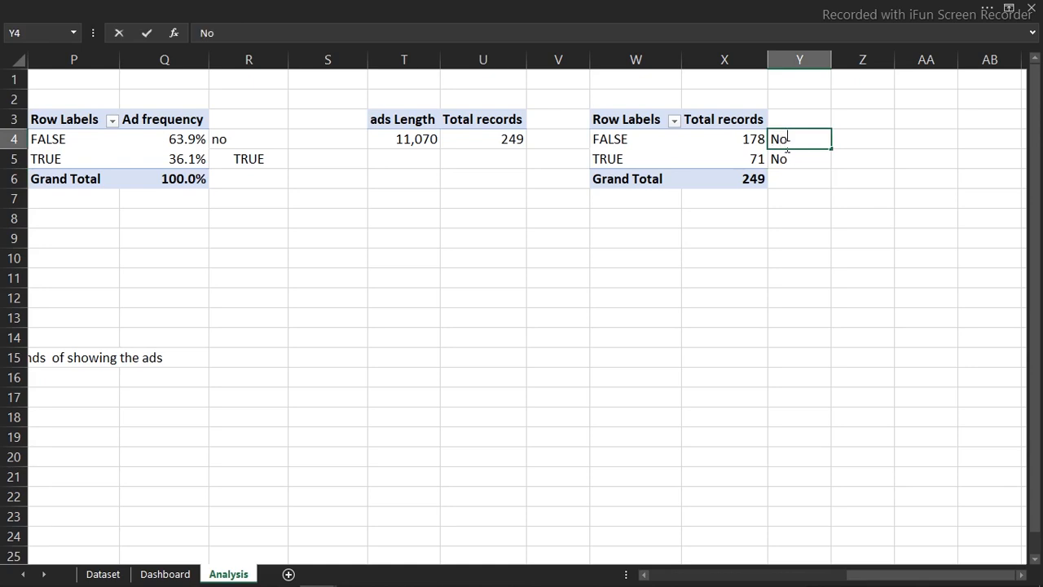
key(Return)
text(Yes)
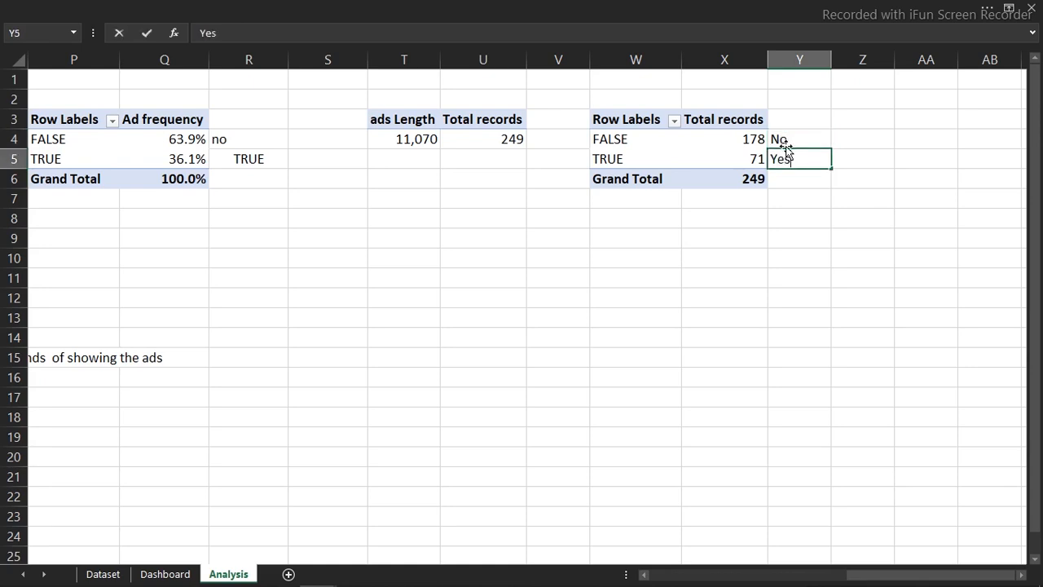
key(Return)
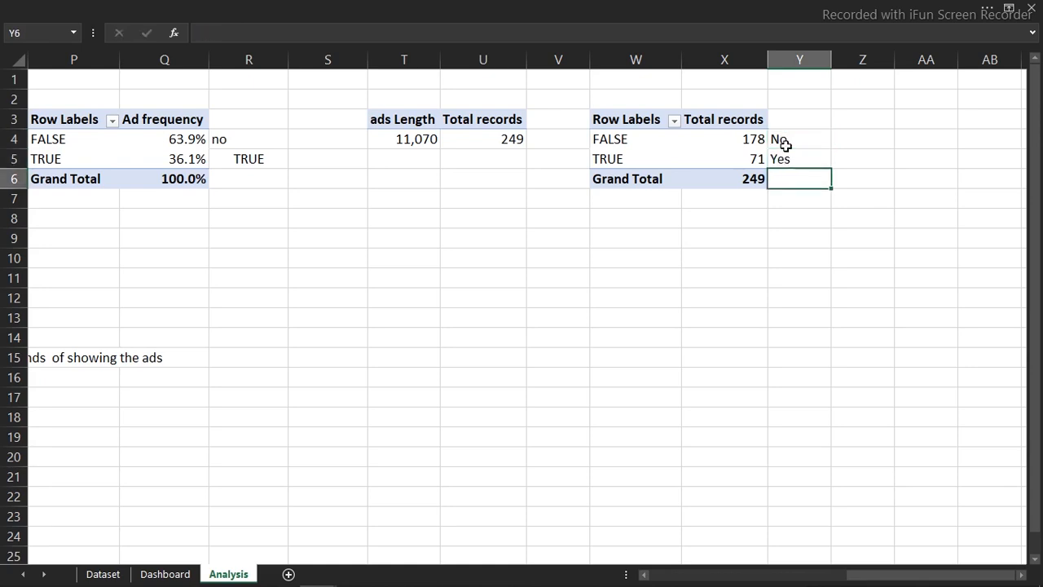
Show the Celebrity pivot table's Total records values as % of Grand Total.
click(744, 141)
right_click(744, 141)
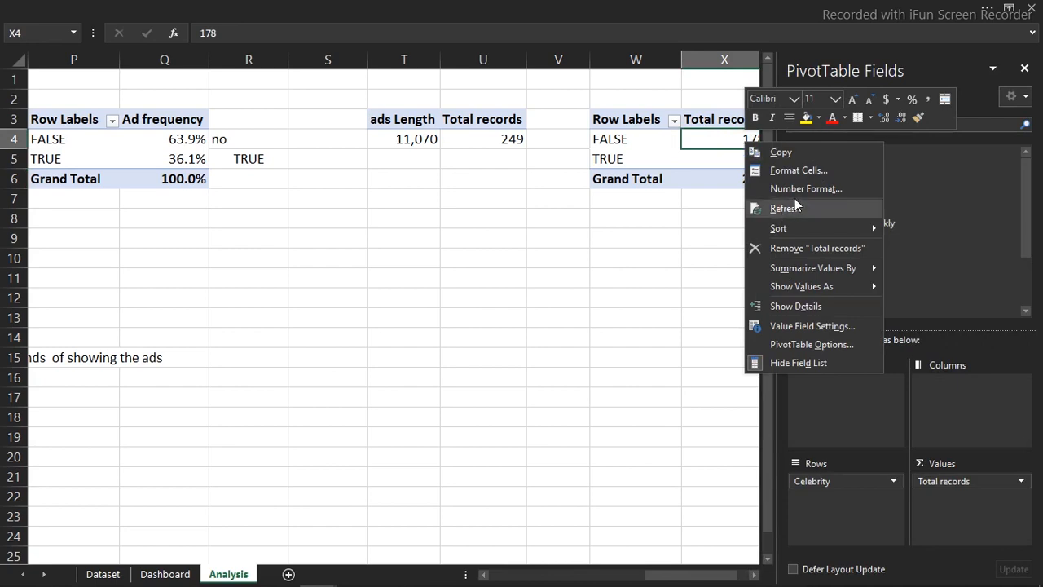
mouse_move(781, 289)
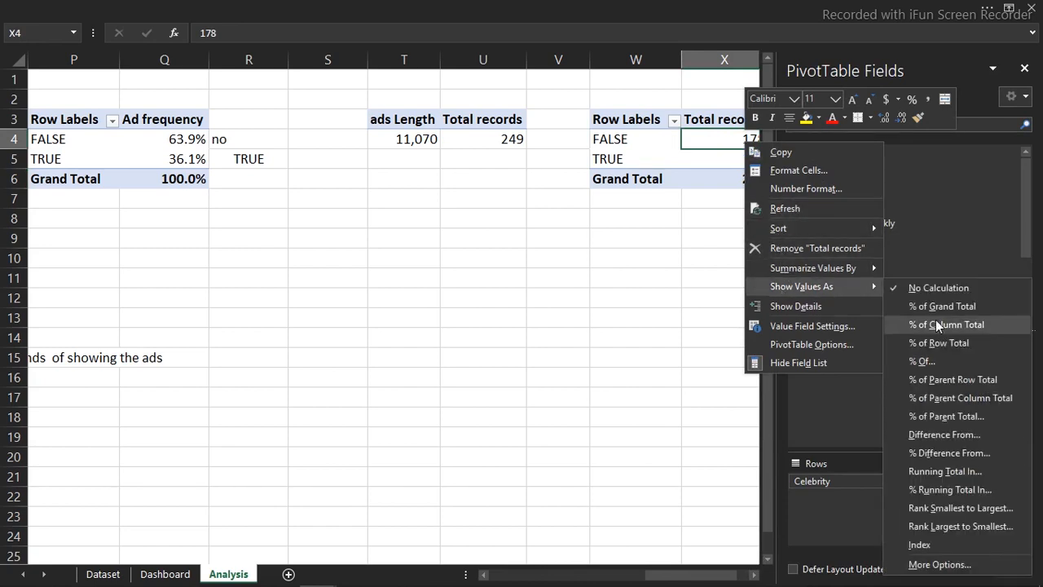
click(946, 310)
click(744, 274)
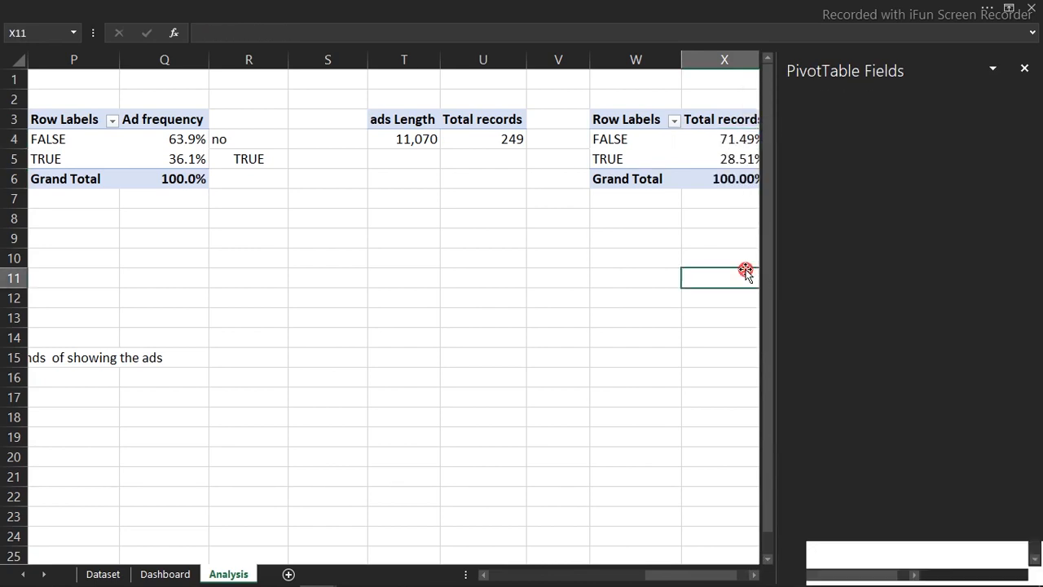
Format the FALSE percentage in cell X4 with one decimal place and copy that format to the TRUE percentage in X5.
click(744, 139)
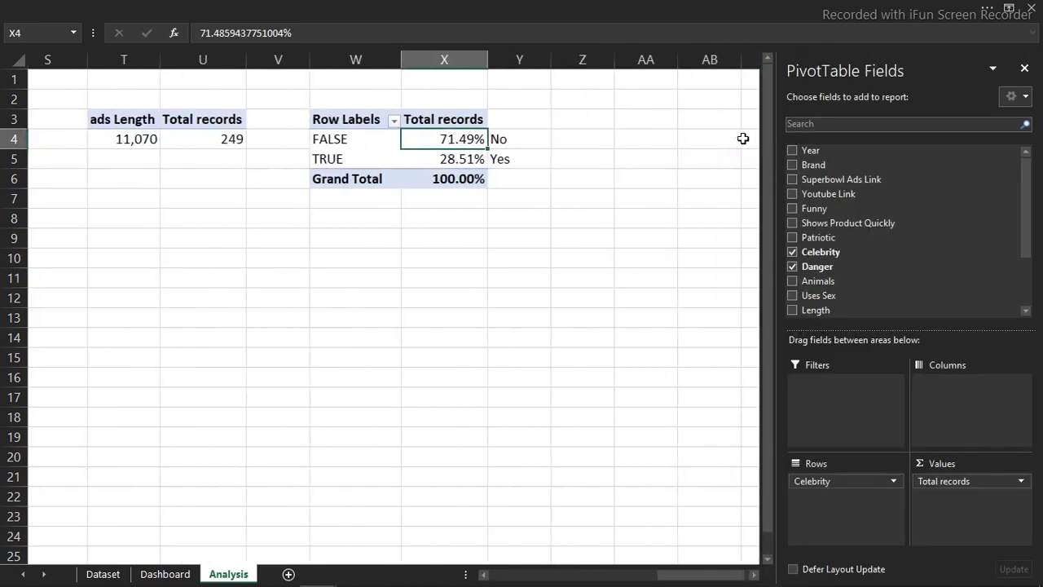
key(ctrl+1)
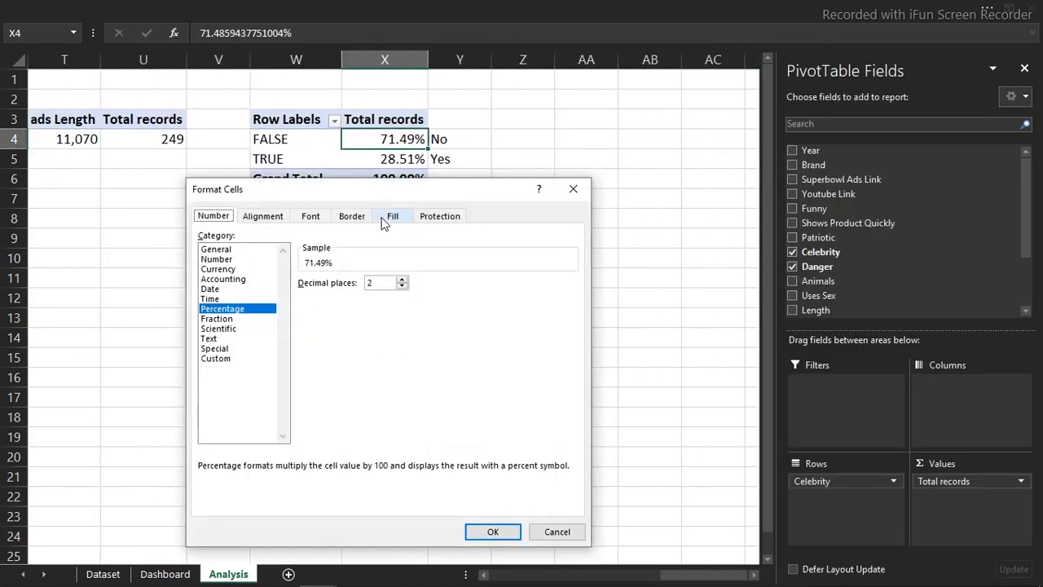
click(402, 285)
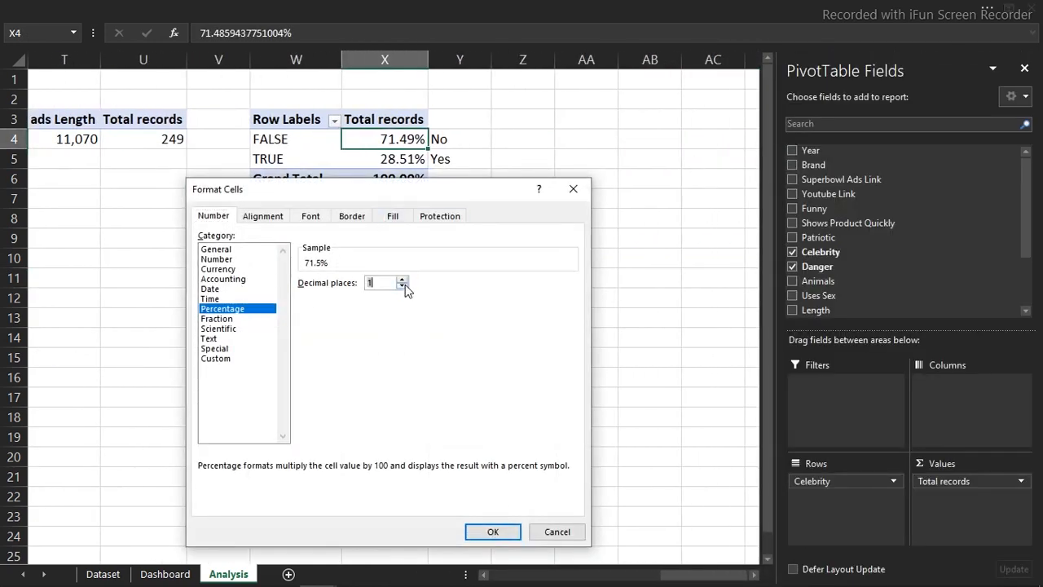
click(494, 532)
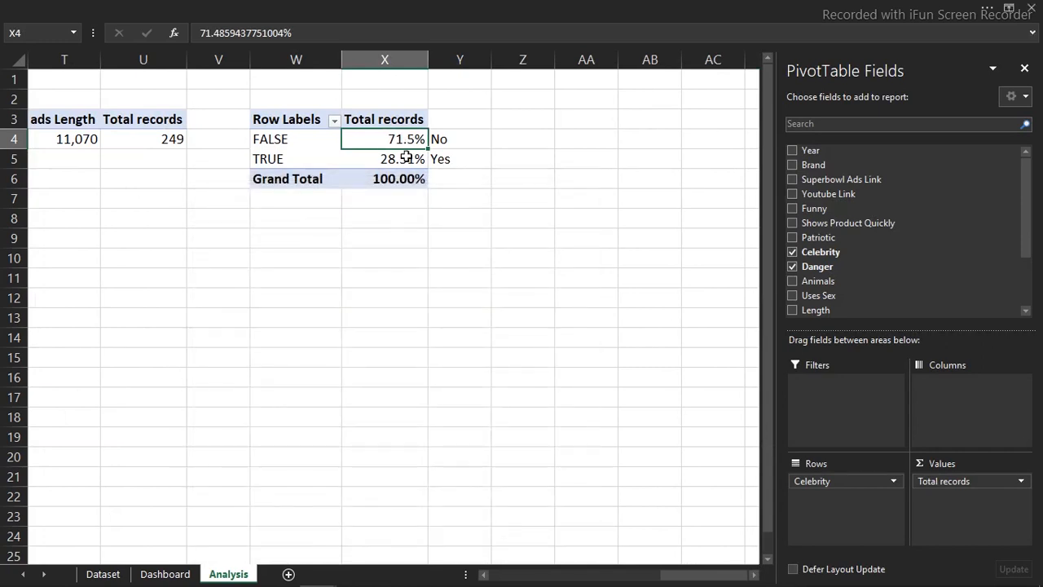
click(199, 8)
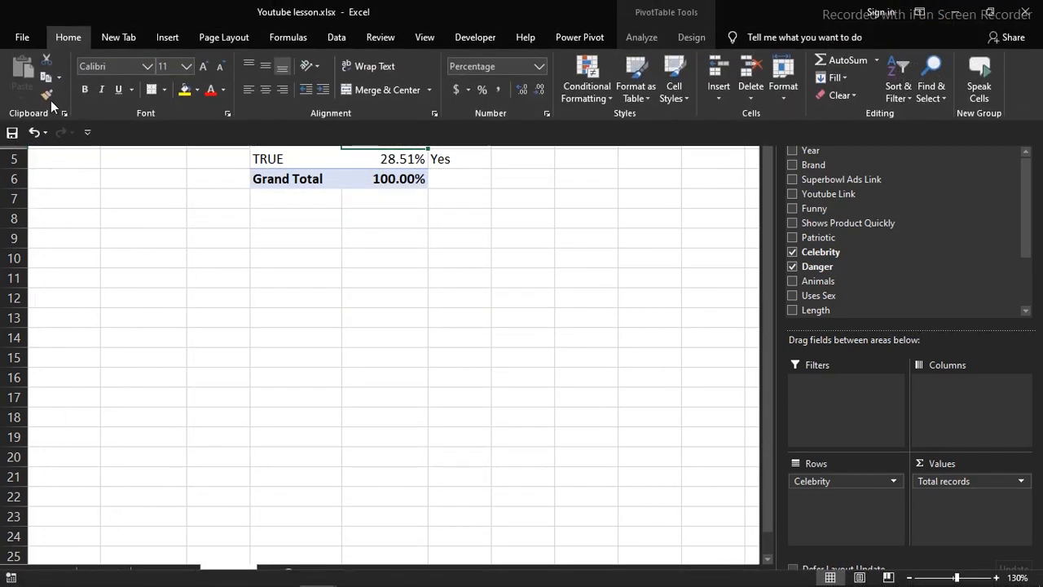
click(46, 94)
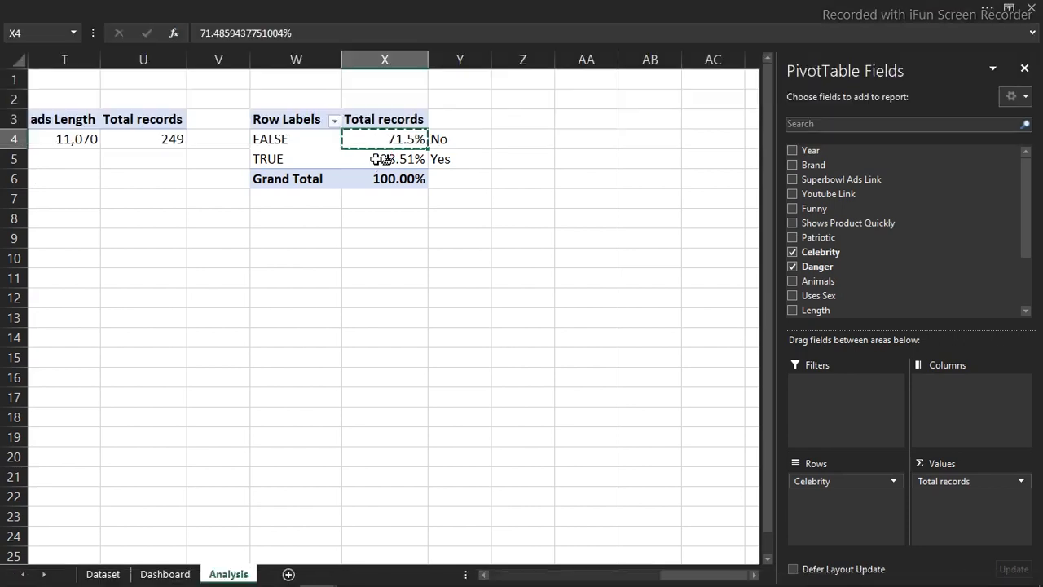
click(375, 158)
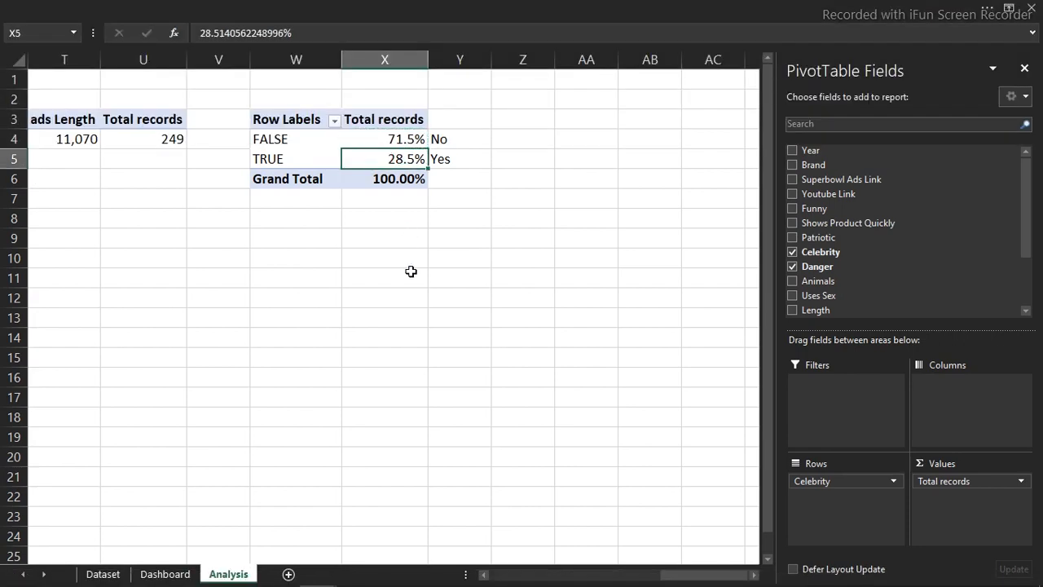
Delete the No and Yes labels beside the Celebrity pivot table.
click(295, 258)
drag(457, 139, 448, 161)
key(Delete)
Add the TV Viewers and Youtube Views fields as summed values to the Celebrity pivot table.
click(405, 156)
drag(1027, 223, 1027, 305)
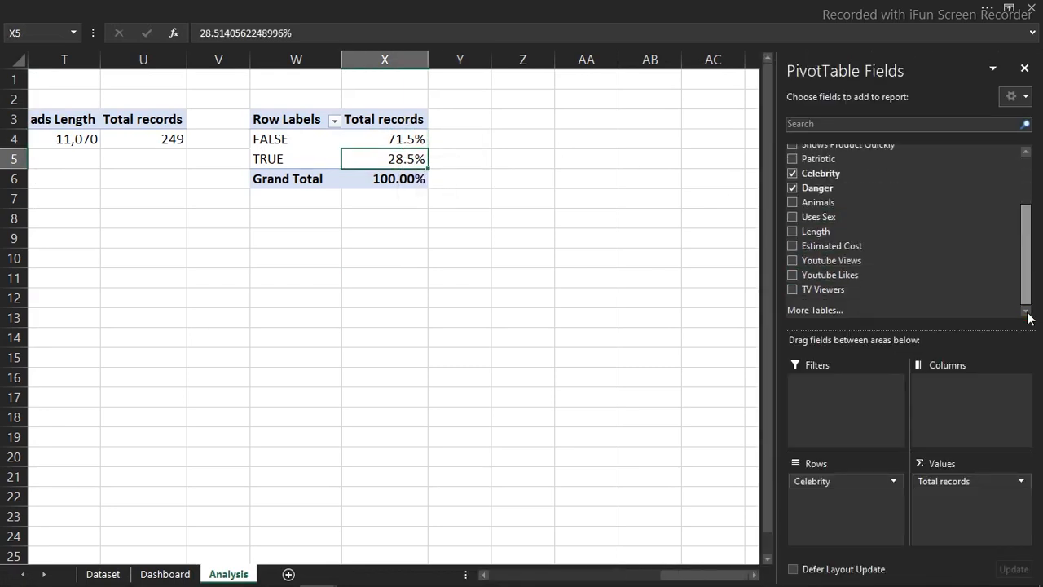
click(793, 291)
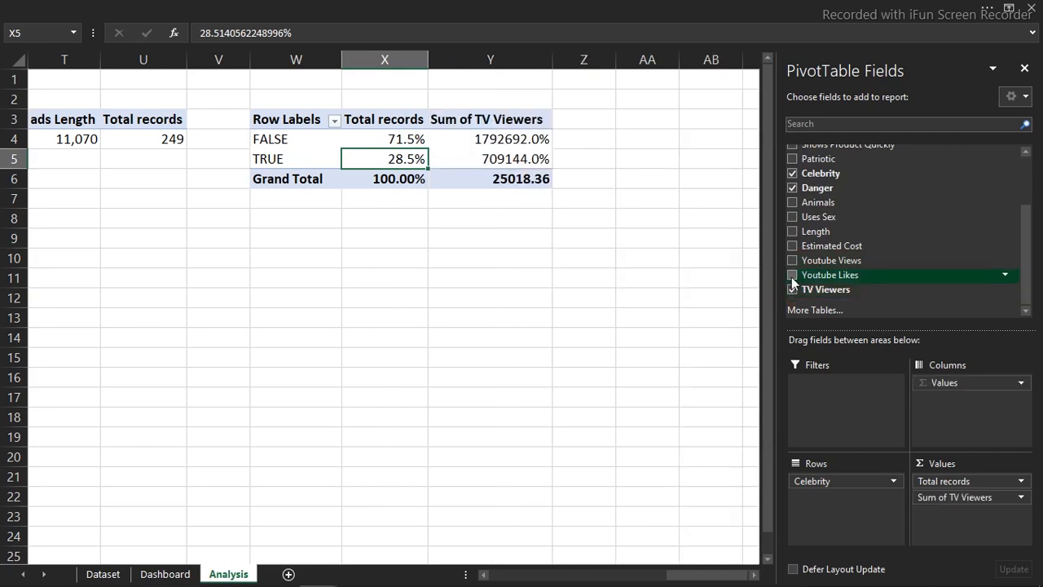
click(792, 261)
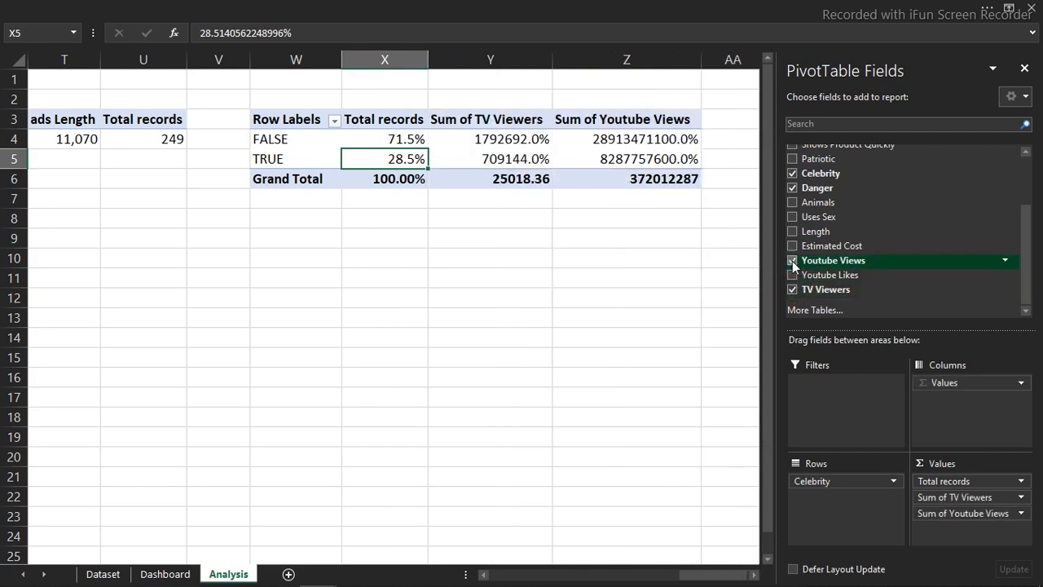
Try to clear the percentage display of Sum of TV Viewers by showing its values as No Calculation.
click(520, 140)
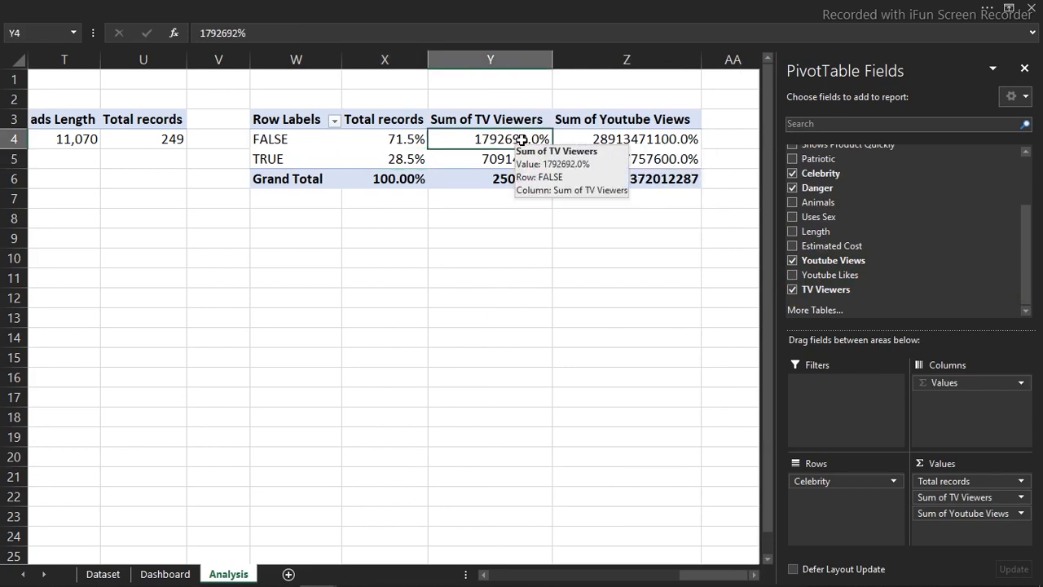
right_click(520, 140)
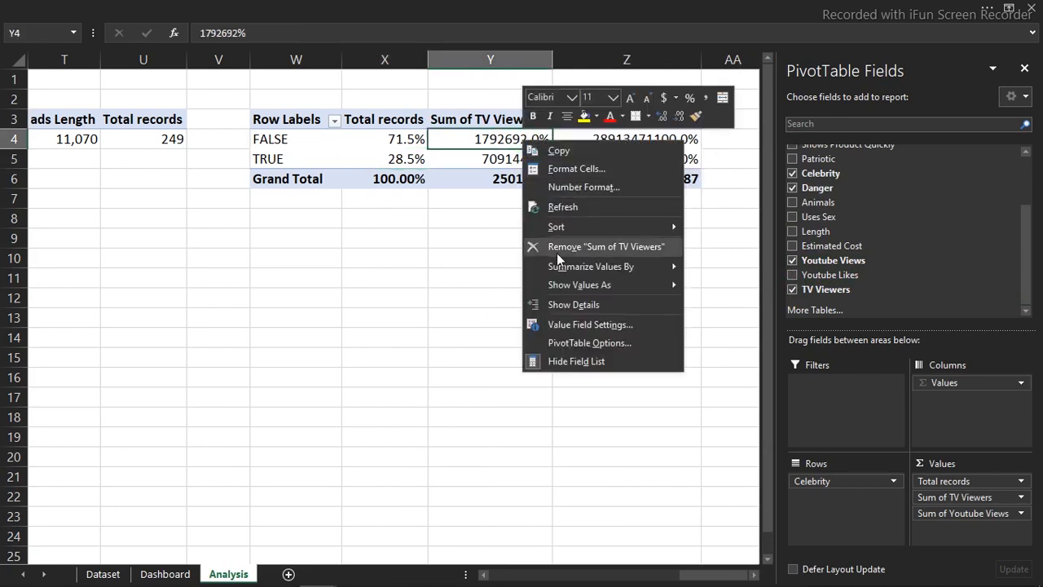
mouse_move(593, 284)
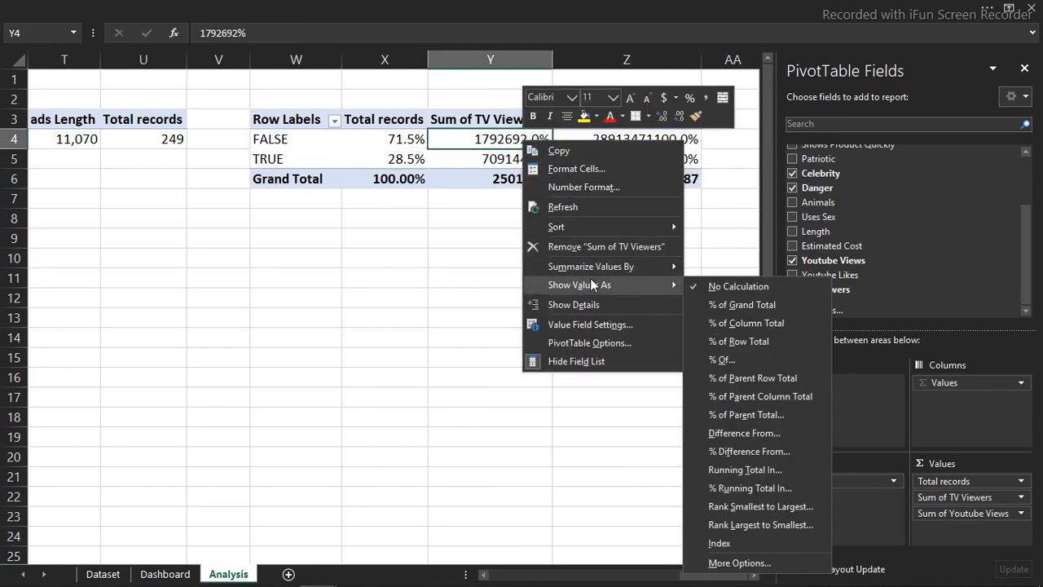
click(736, 287)
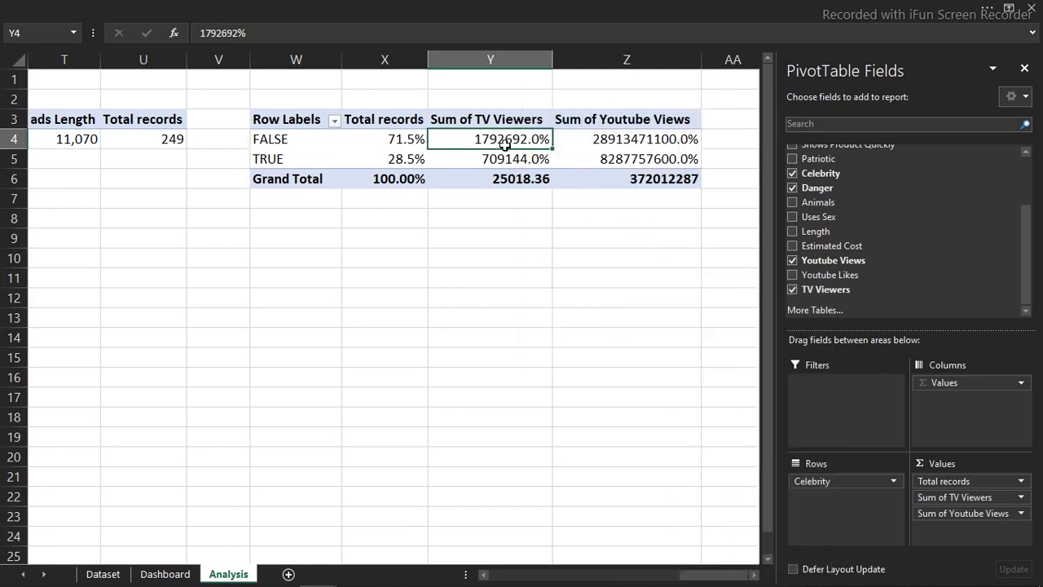
Format the Sum of TV Viewers and Sum of Youtube Views values, including grand totals, with thousands separators and no decimals.
drag(505, 140, 631, 180)
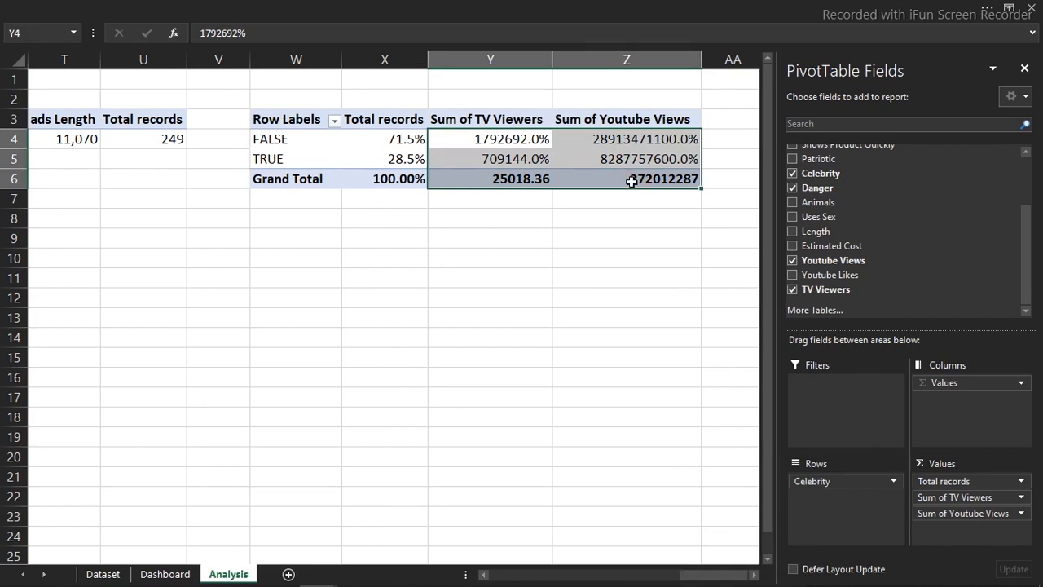
click(443, 6)
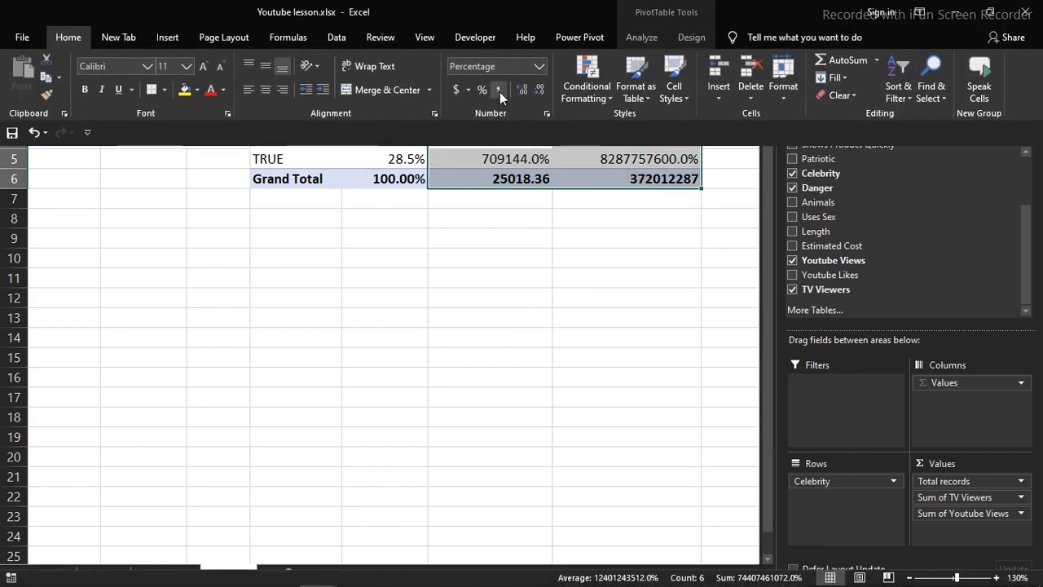
click(495, 90)
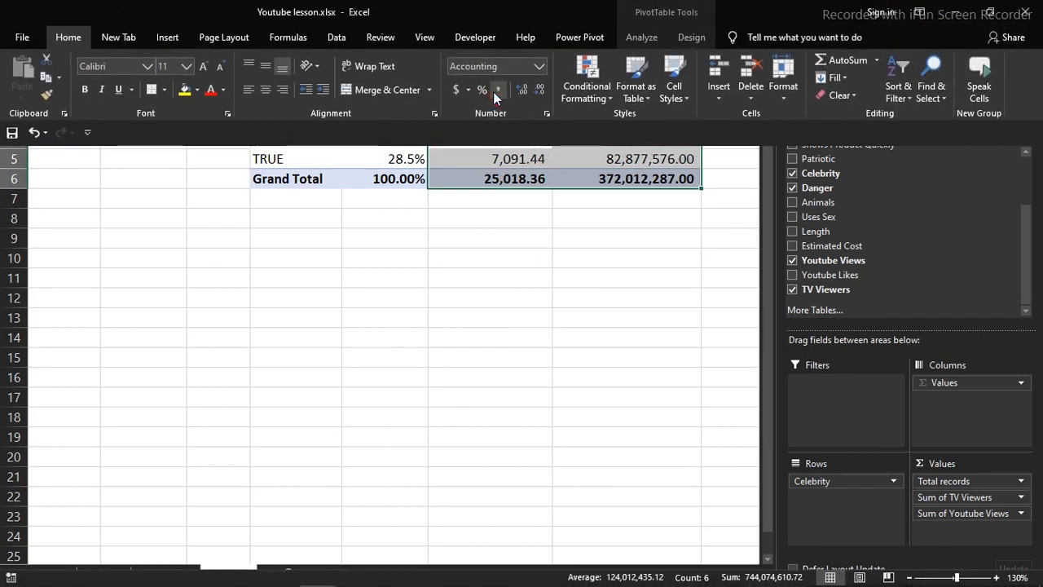
click(538, 93)
click(537, 92)
click(547, 244)
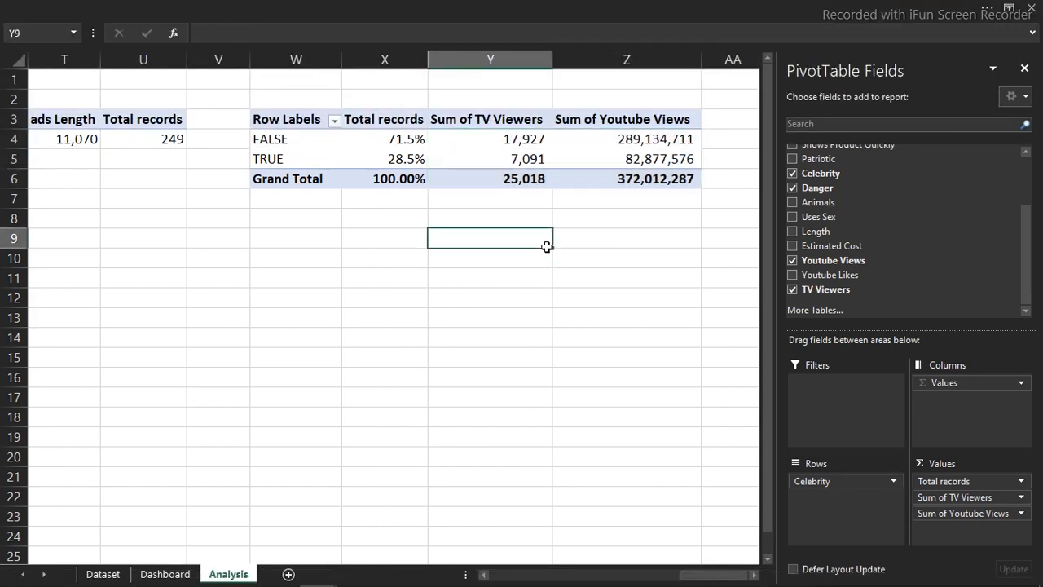
Enter the labels No and Yes in AA4 and AA5, beside the FALSE and TRUE rows of the Celebrity pivot table.
click(746, 143)
text(N)
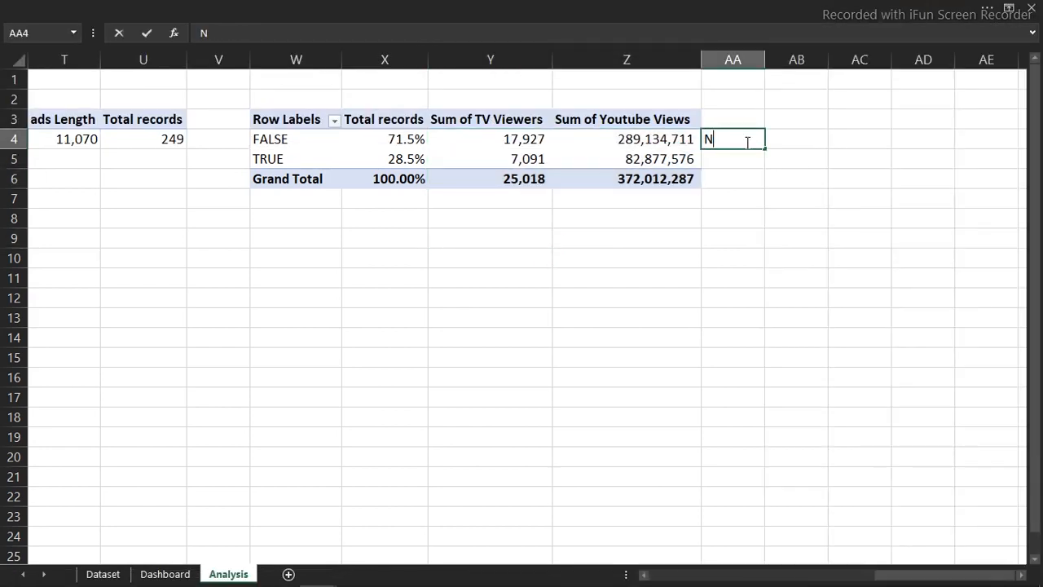
key(Return)
text(Yes)
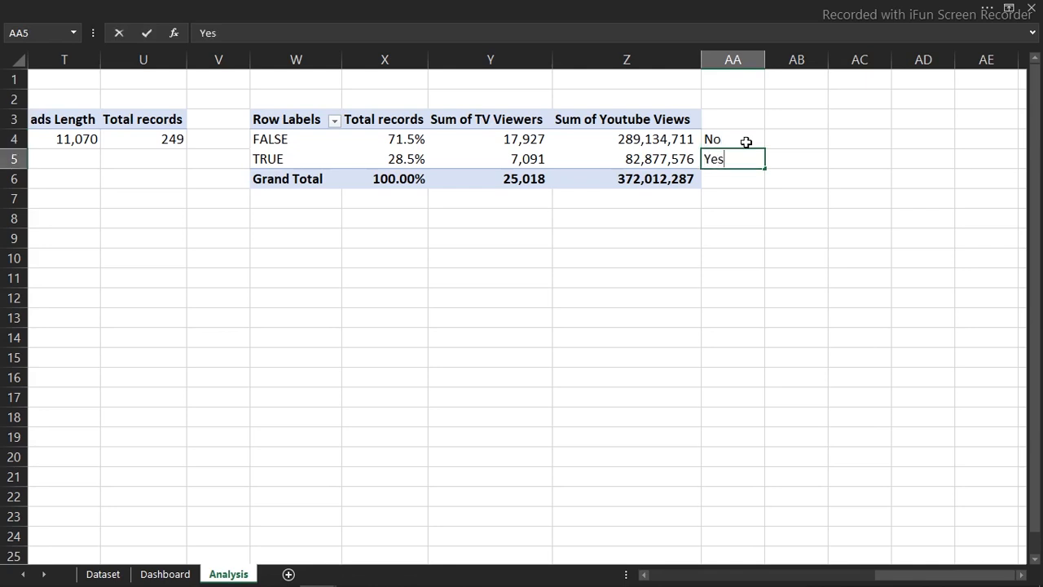
key(Return)
Start a helper table below the Celebrity pivot table by entering No in W10 and Yes in W11.
click(289, 257)
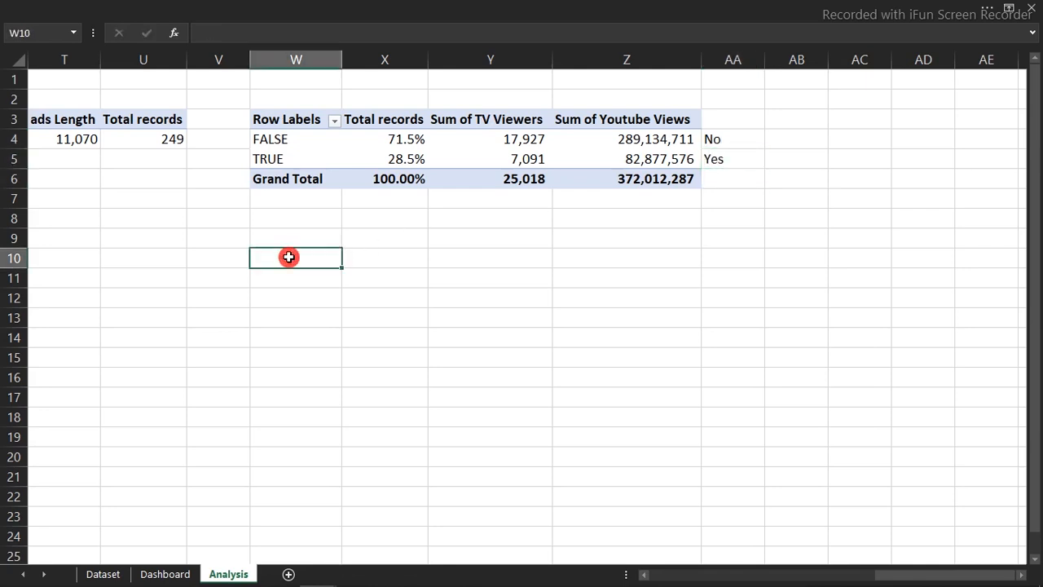
text(No)
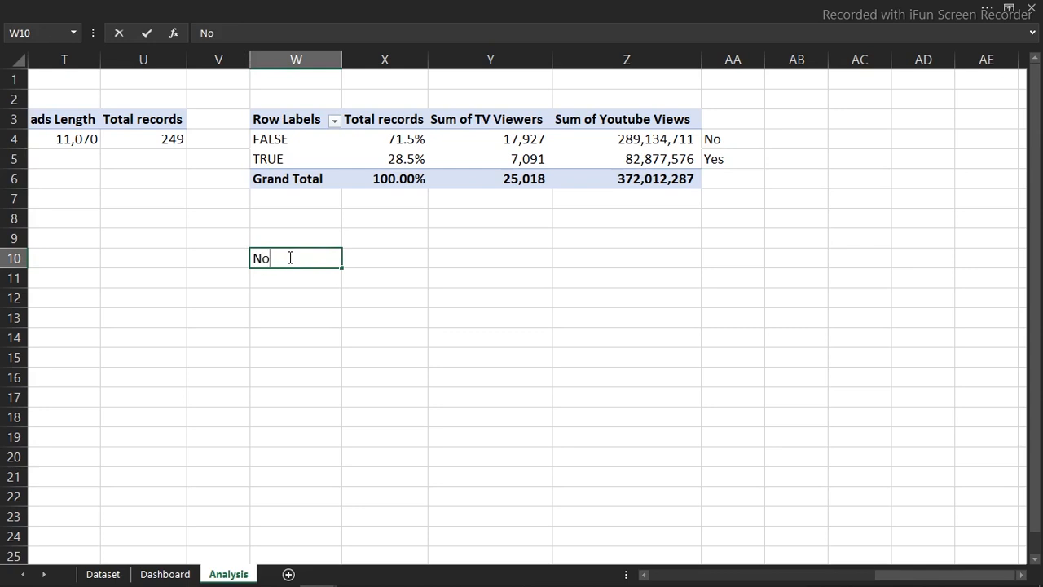
key(Return)
text(Y)
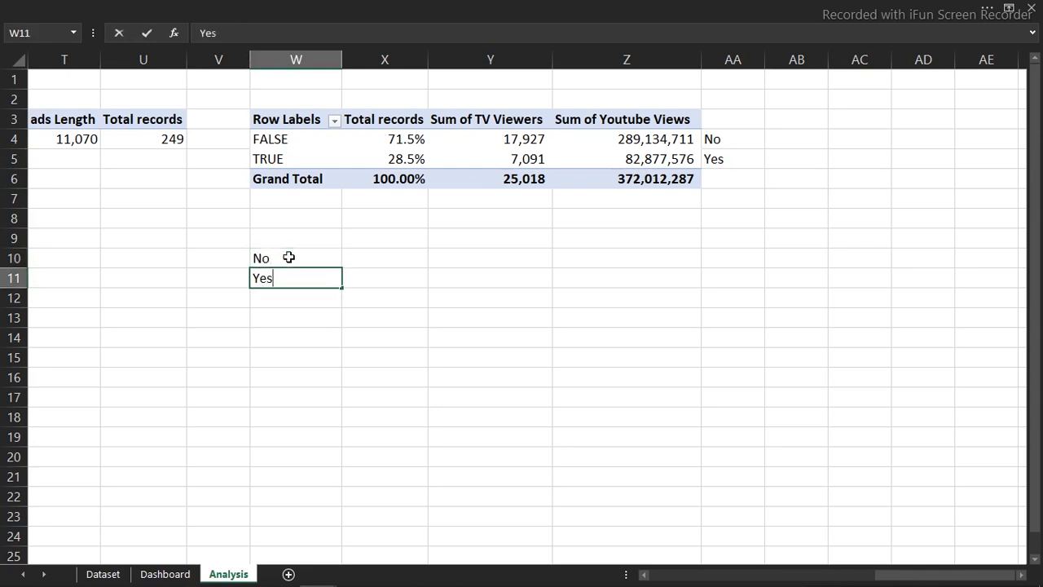
text(es)
key(Return)
Link X10 and X11 to the pivot table's FALSE and TRUE percentages in X4 and X5.
click(377, 252)
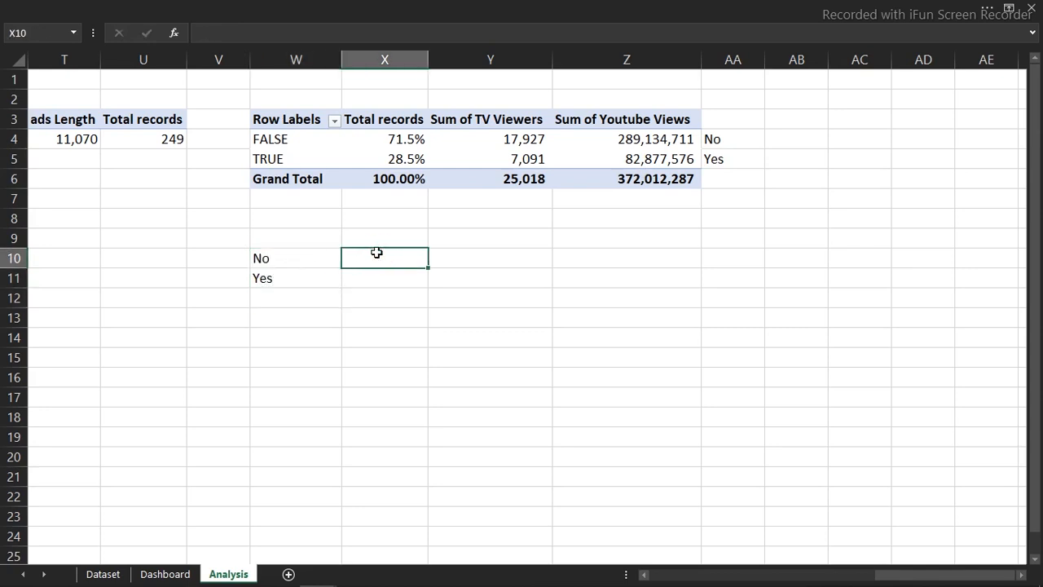
text(=)
click(396, 140)
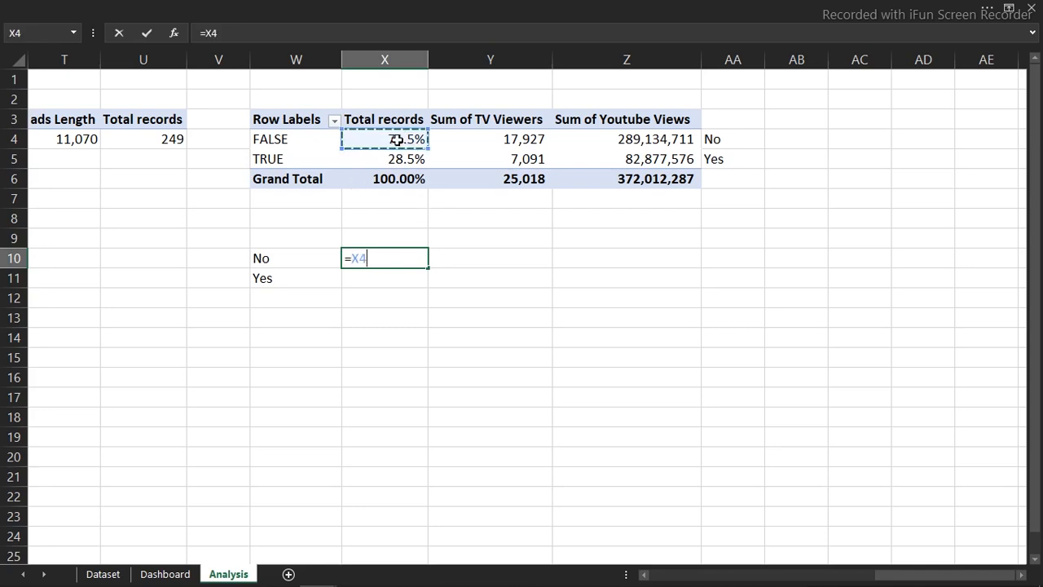
key(Return)
text(=)
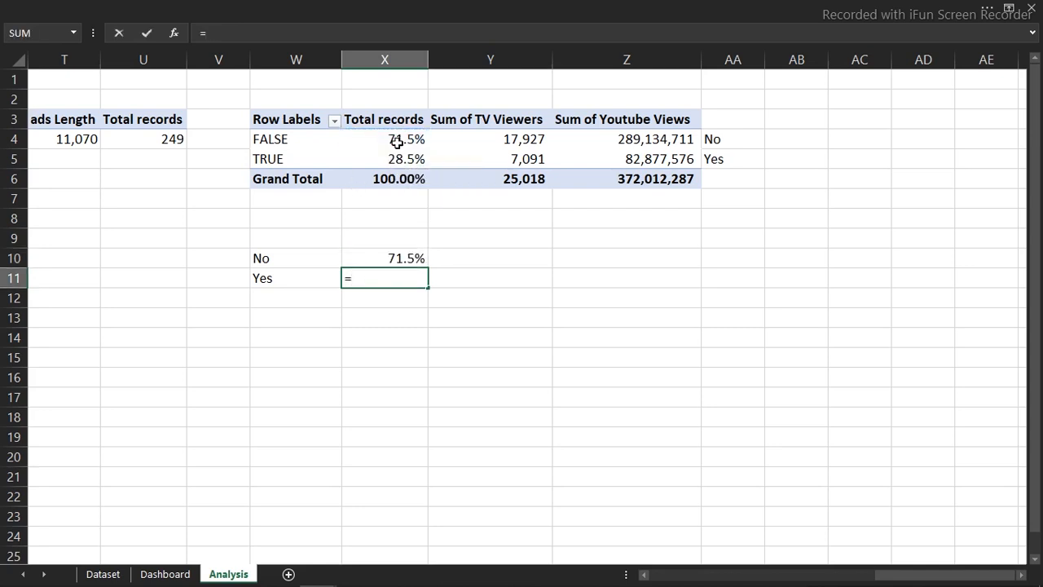
click(397, 160)
key(Return)
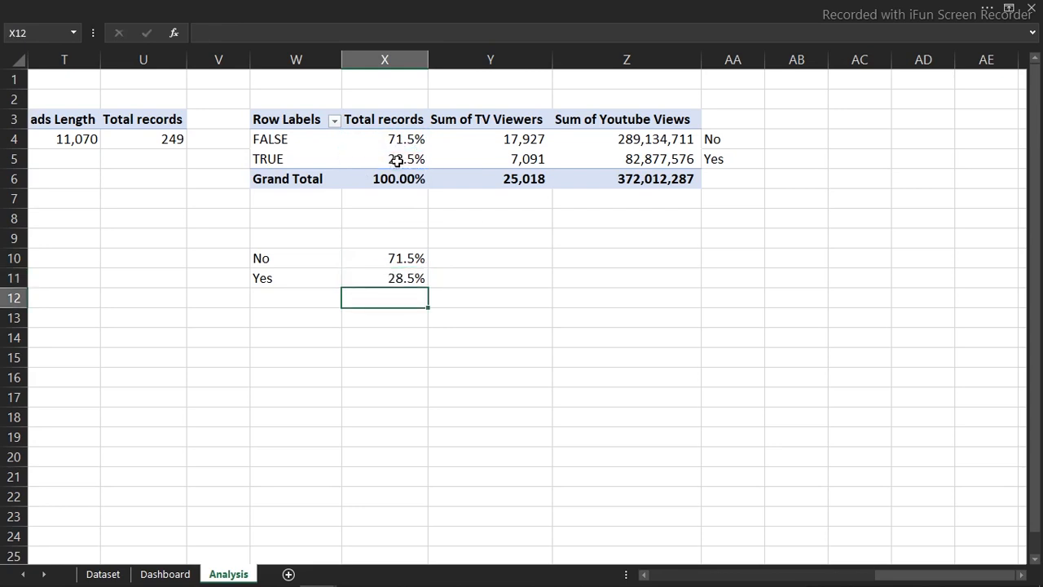
Calculate the remaining percentage in Y10 with =100%-X10 and fill the formula down to Y11.
click(483, 259)
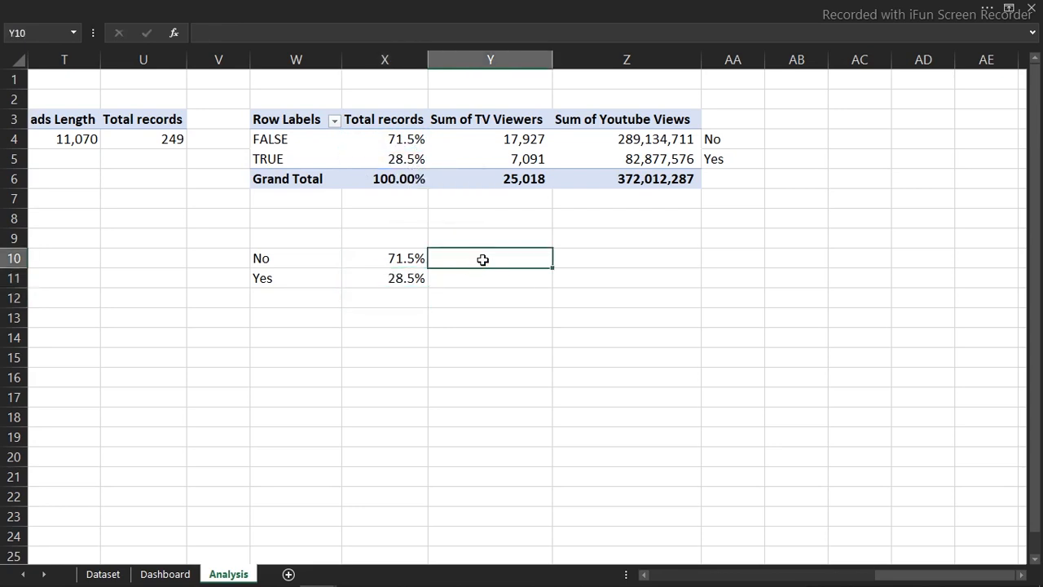
text(=100)
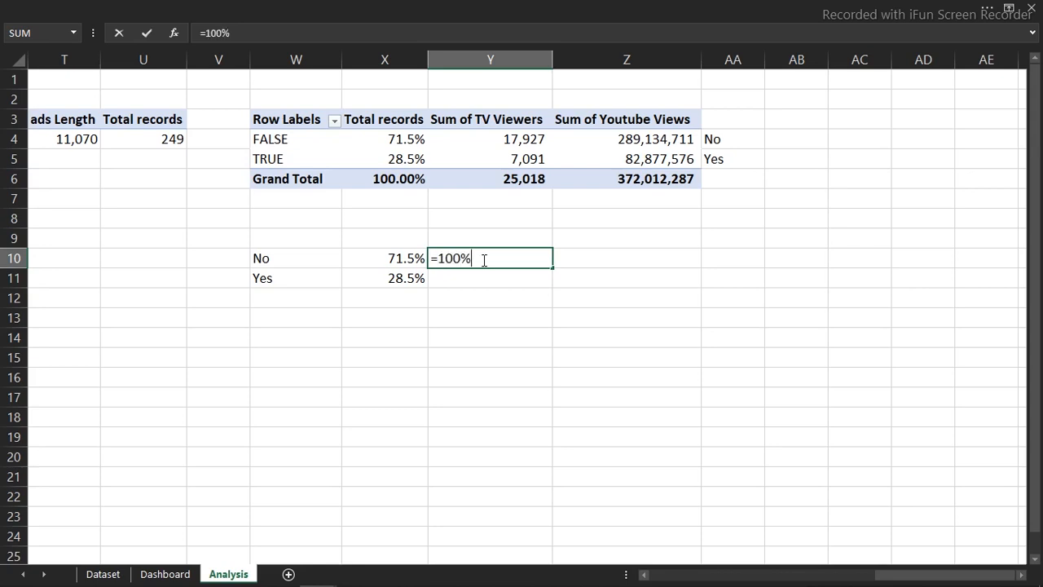
click(396, 258)
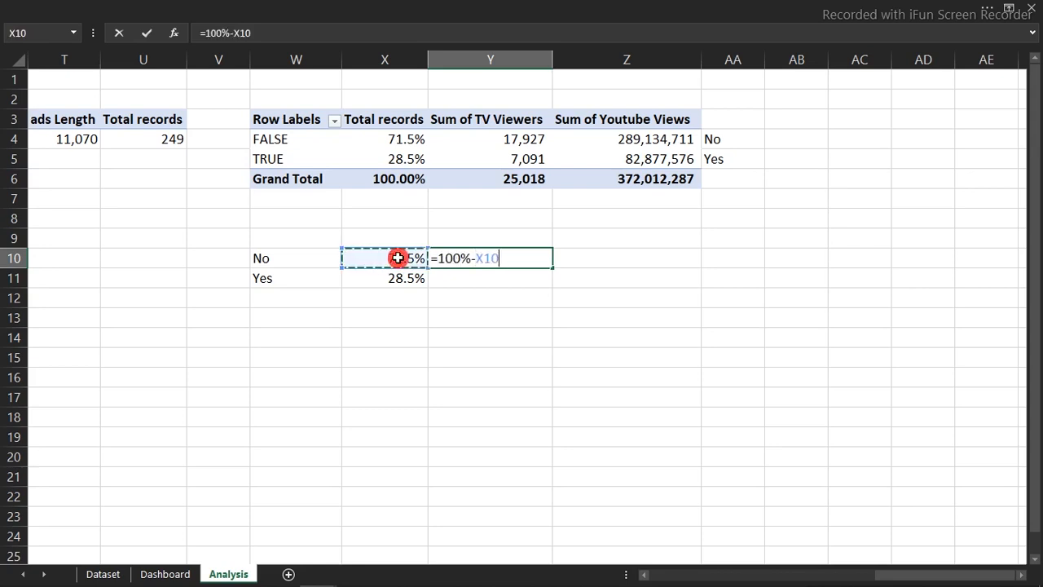
key(Return)
click(519, 260)
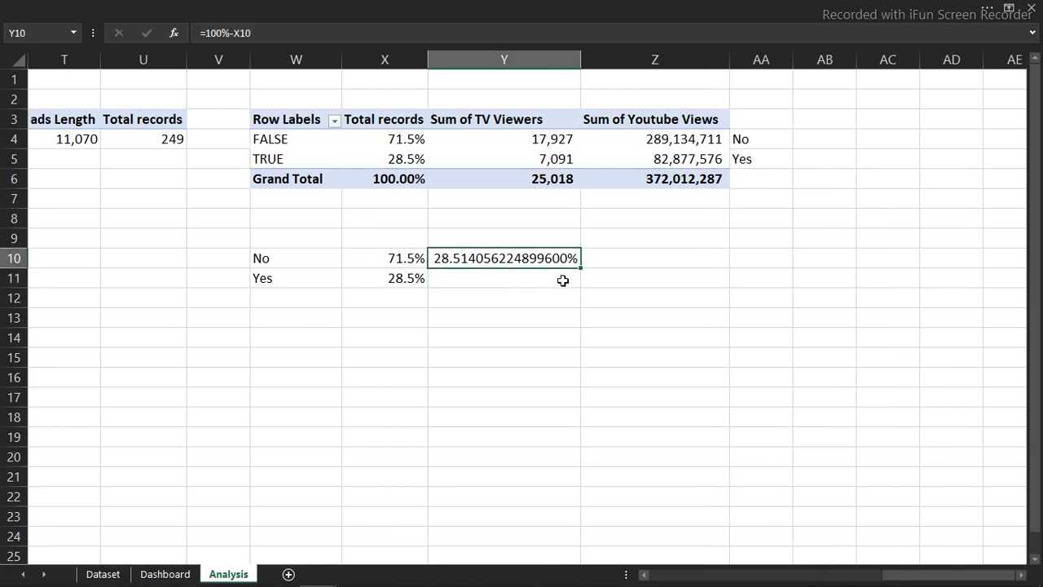
drag(580, 269, 580, 283)
Format the remaining percentages in Y10:Y11 with 0 decimal places.
key(ctrl+1)
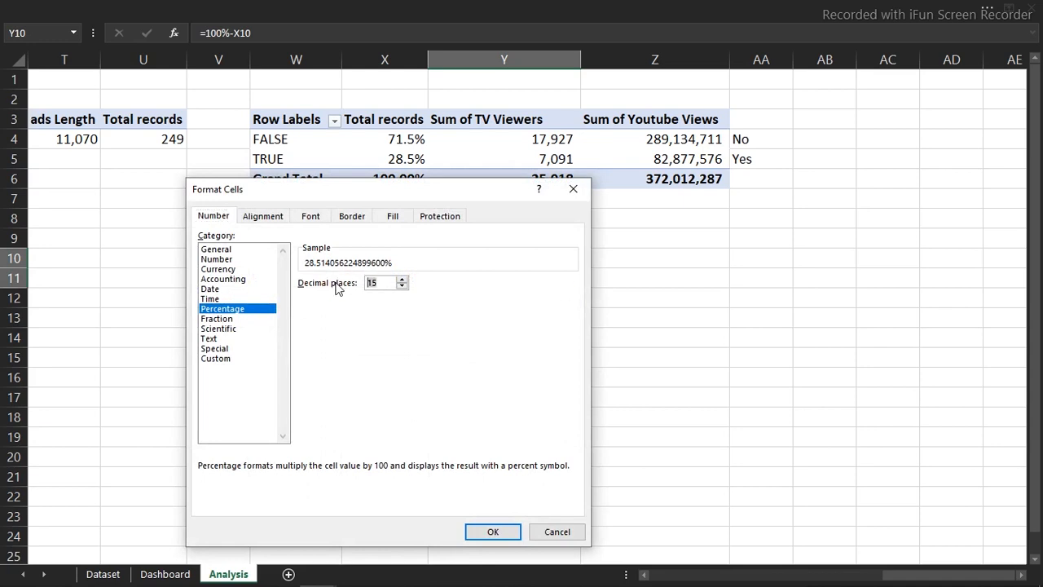
text(0)
key(Return)
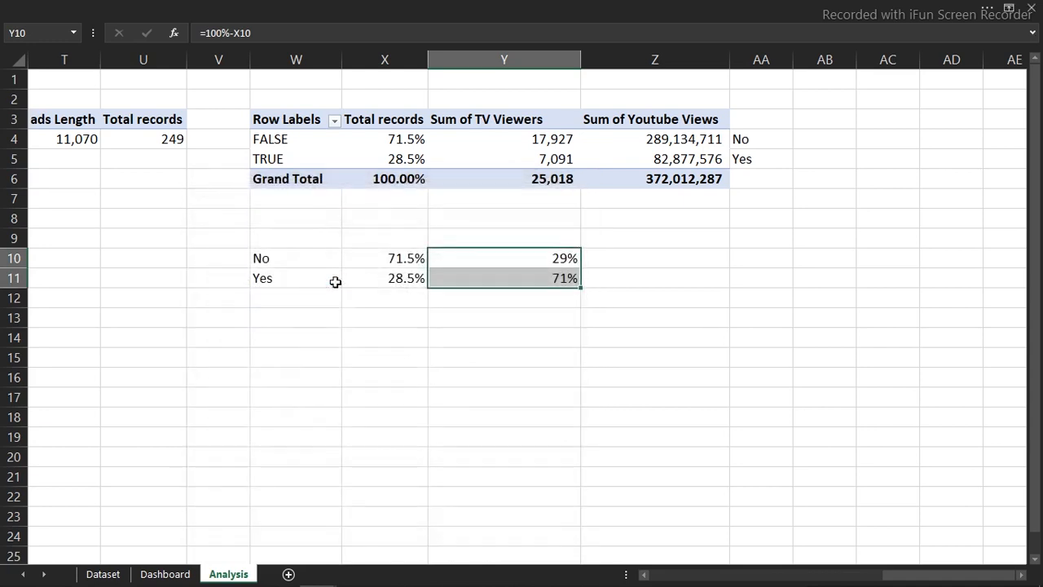
Insert a doughnut chart based on the No row, W10:Y10.
drag(296, 259, 501, 256)
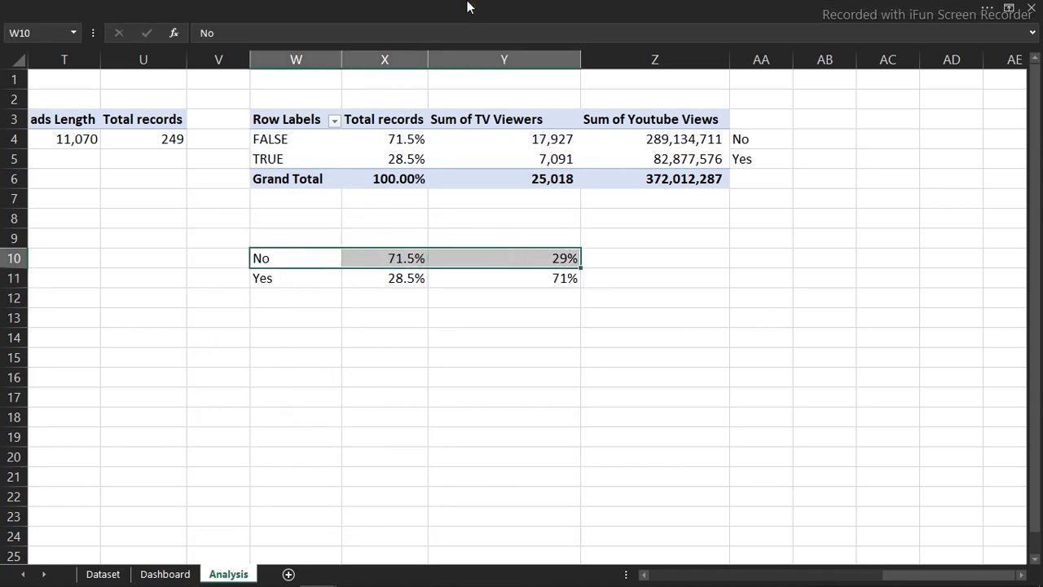
click(469, 6)
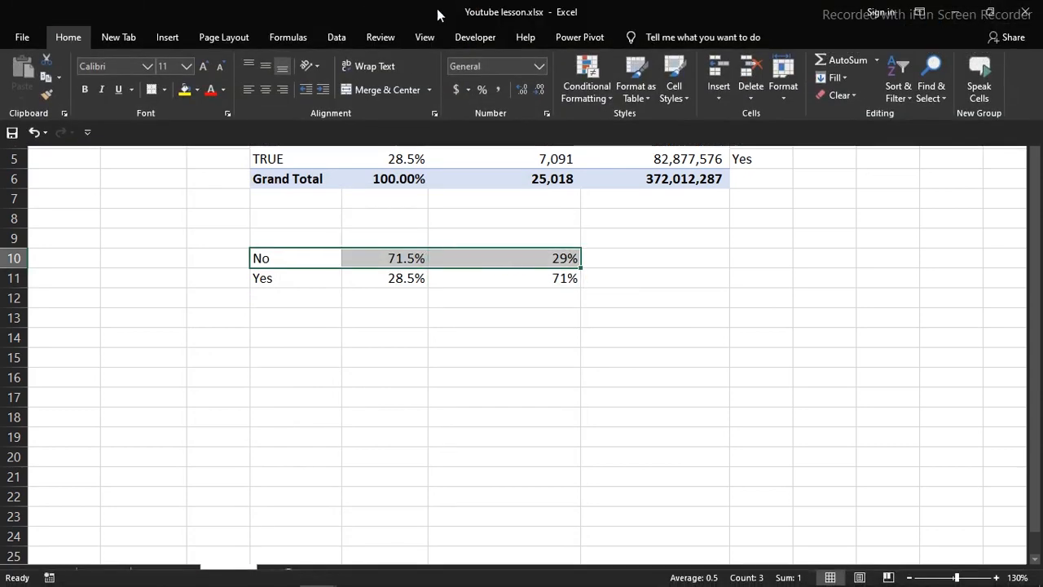
click(168, 37)
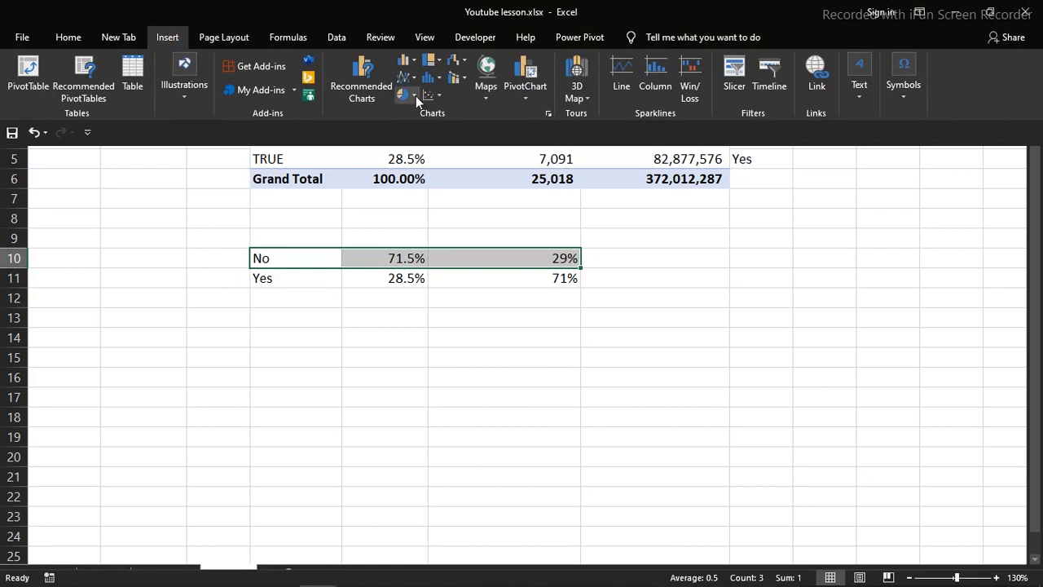
click(405, 95)
click(417, 261)
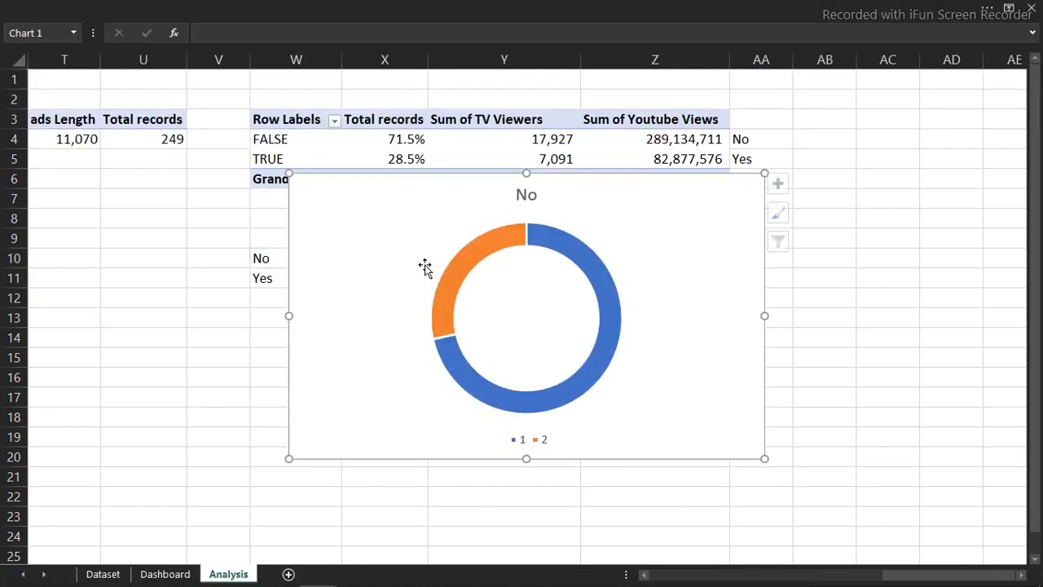
Delete the doughnut chart's title and legend, and shrink the chart to a small size.
click(532, 196)
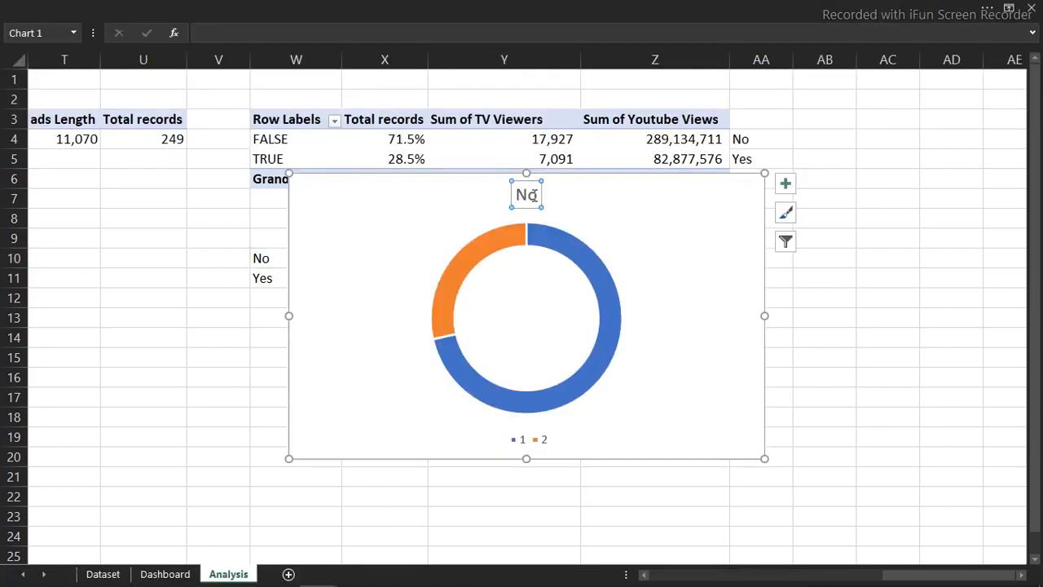
key(Delete)
click(535, 443)
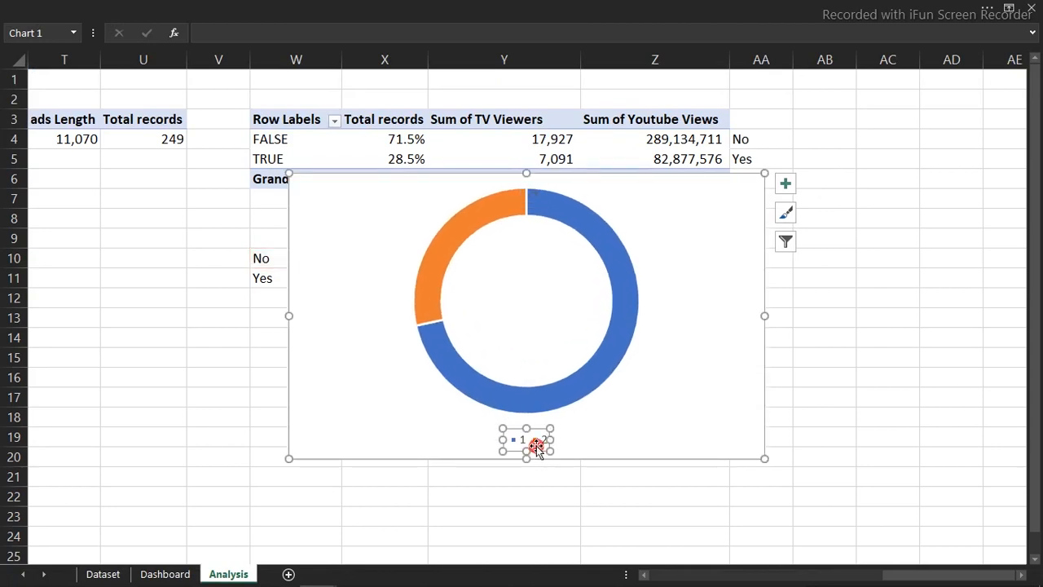
key(Delete)
drag(767, 173, 427, 353)
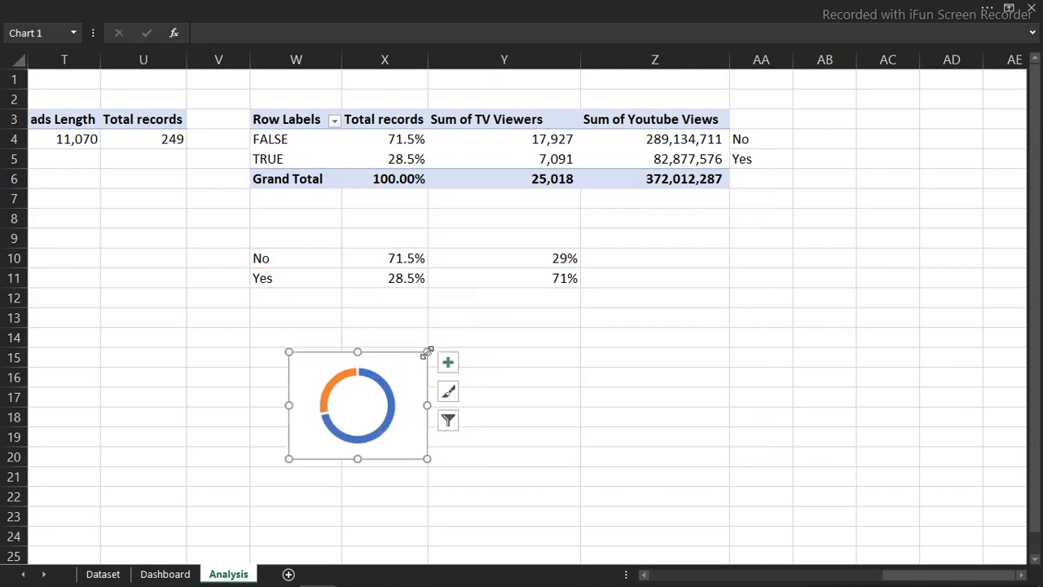
Move the doughnut chart from the Analysis sheet to the Dashboard sheet and place it inside the celebrity card.
key(Delete)
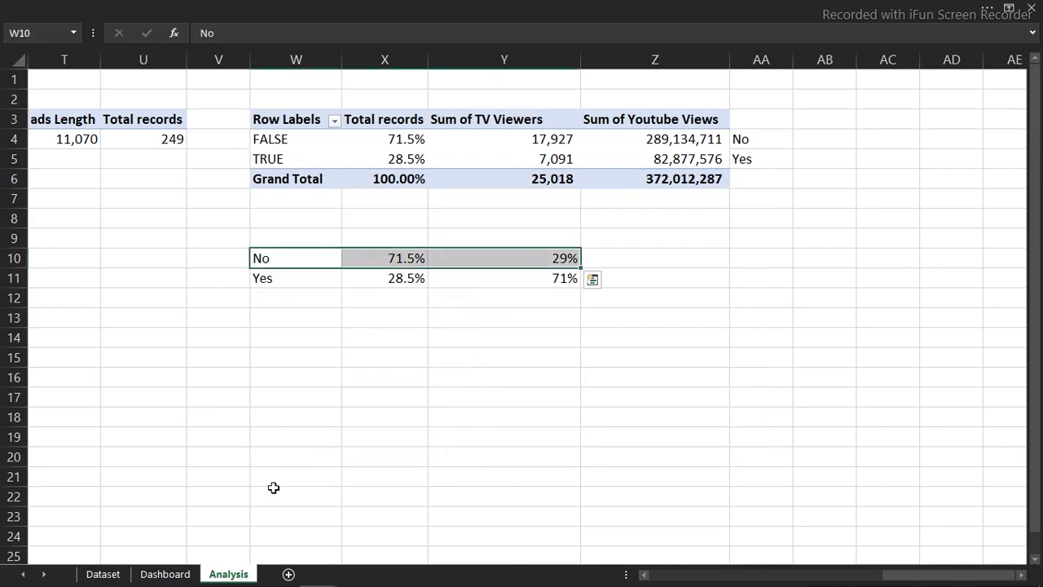
click(162, 574)
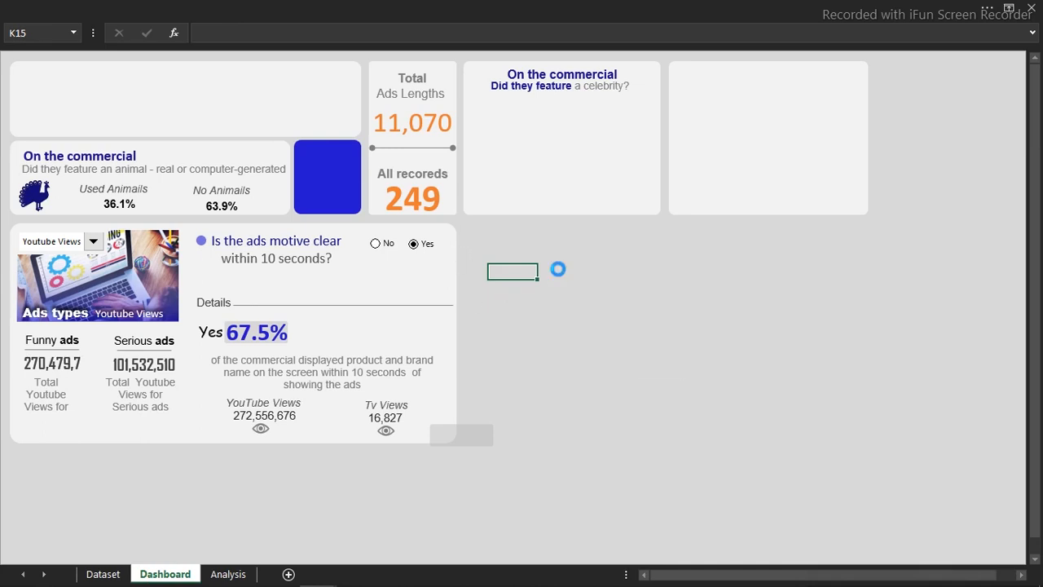
key(ctrl+v)
drag(591, 283, 584, 138)
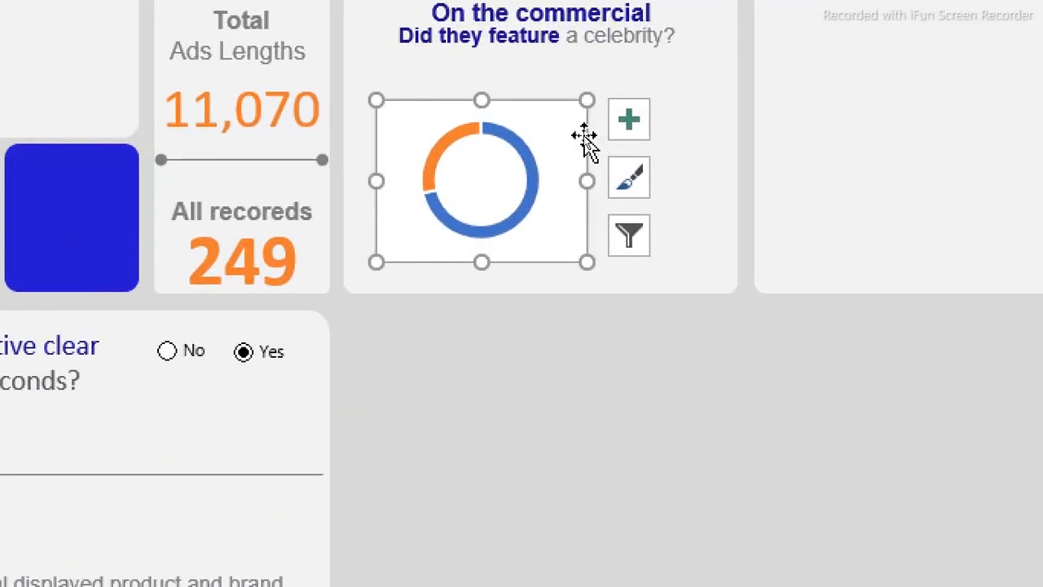
Set the doughnut chart area's background to No fill.
double_click(584, 139)
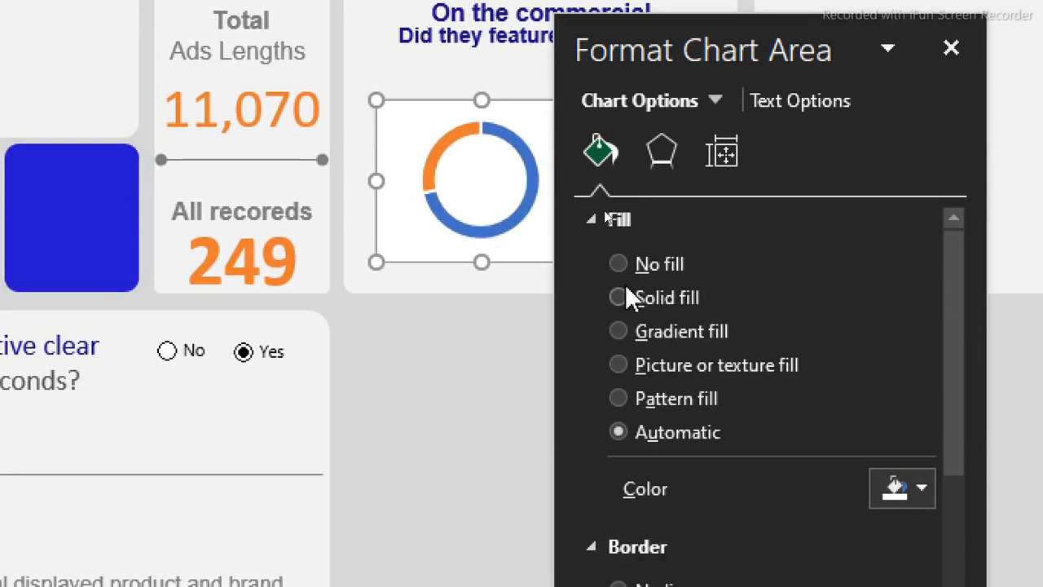
click(619, 264)
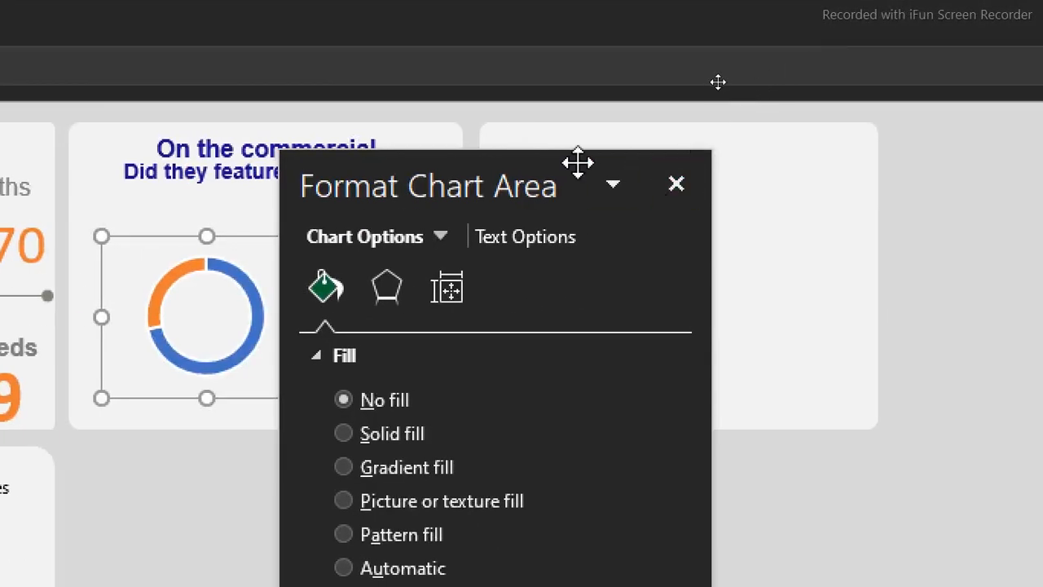
drag(578, 163, 764, 119)
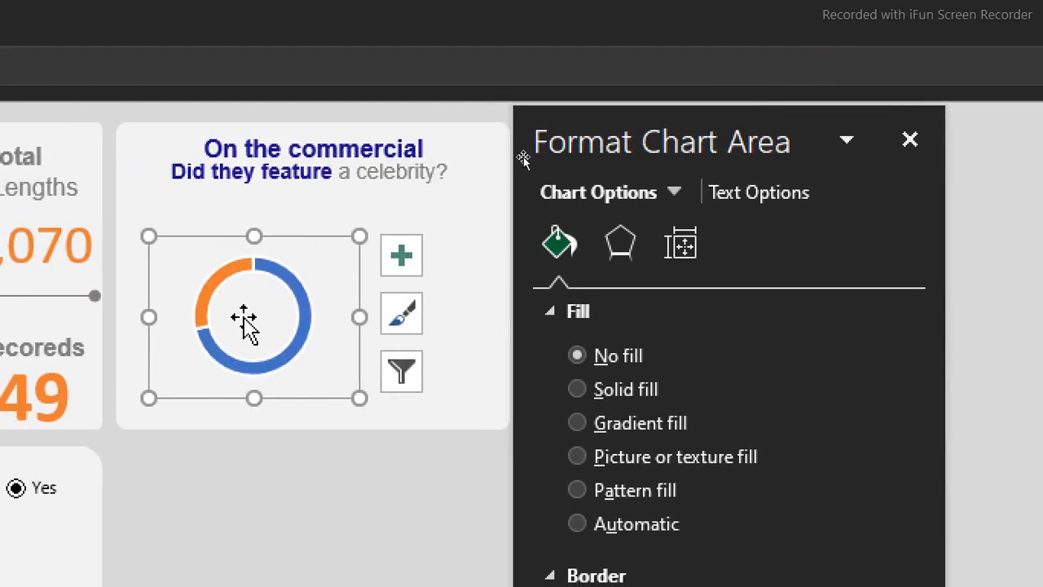
Remove the doughnut ring's border and fill its smaller slice with the bright blue from the recent colors.
mouse_move(223, 279)
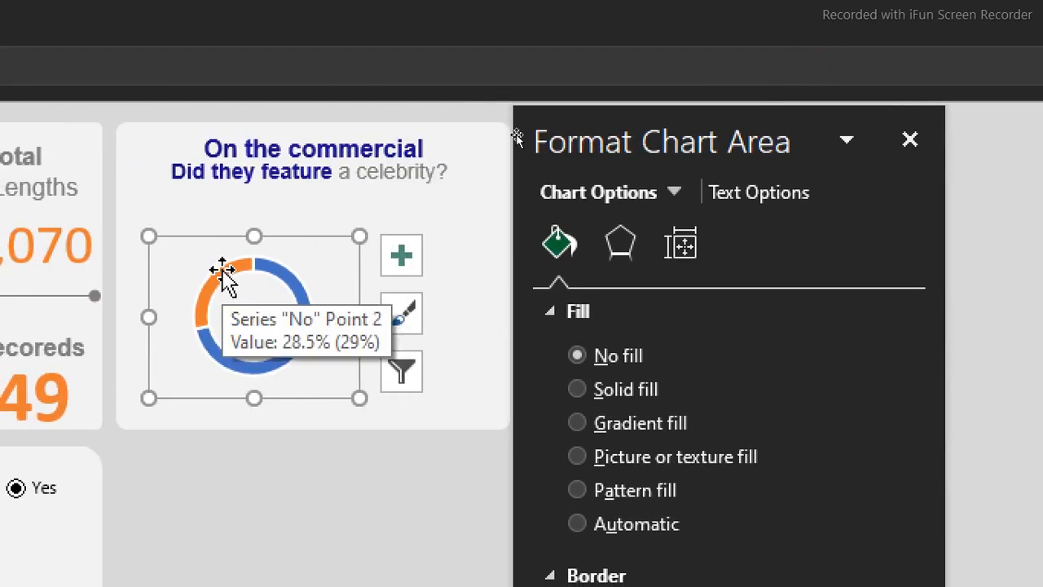
click(223, 280)
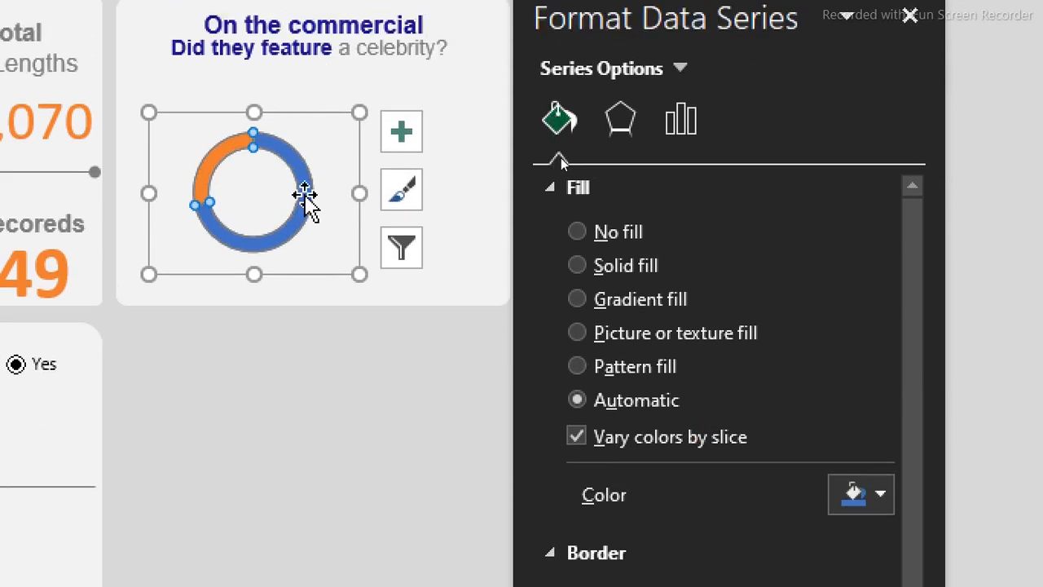
click(229, 157)
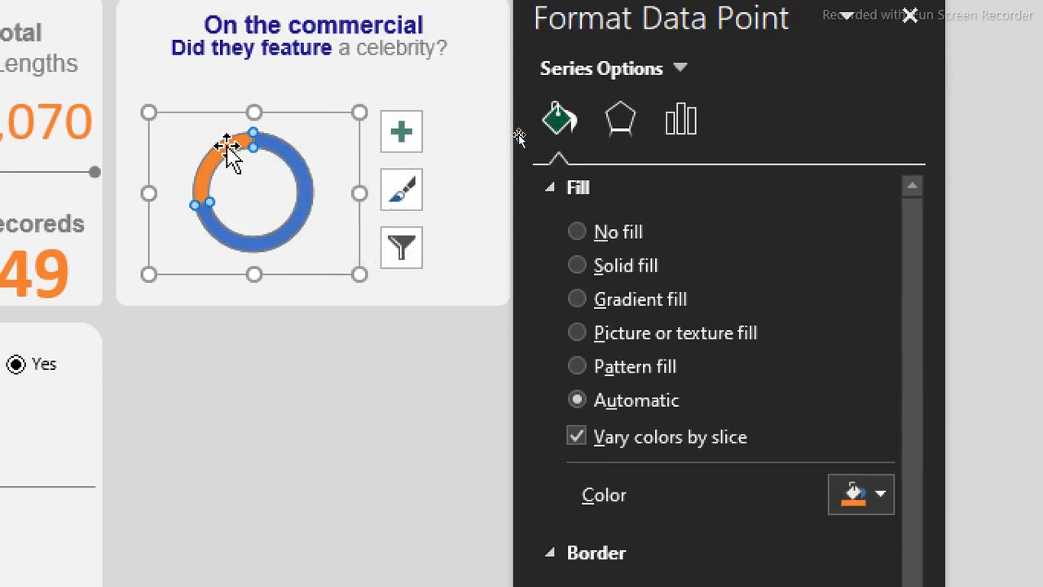
click(879, 497)
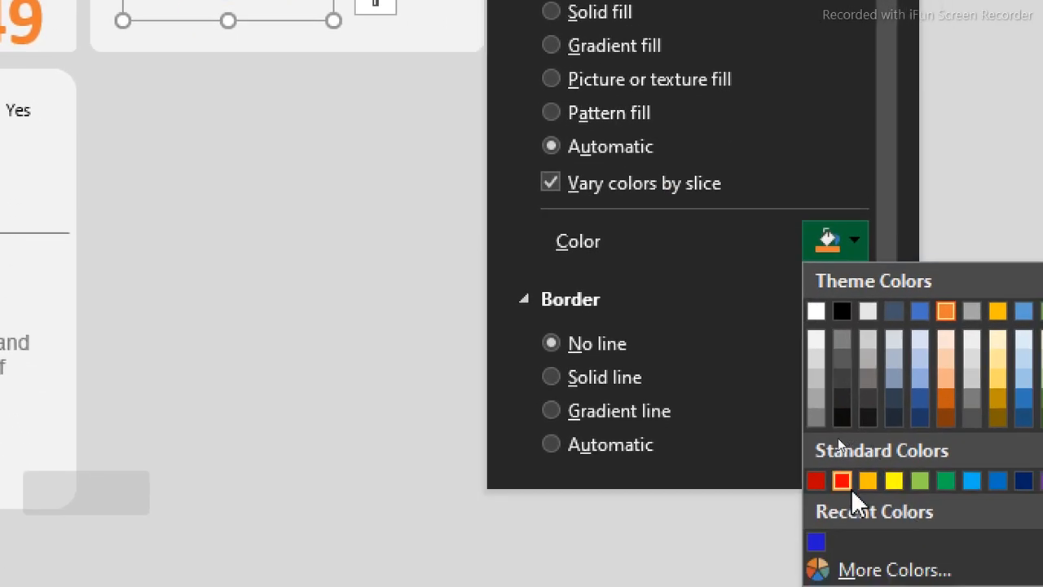
click(817, 542)
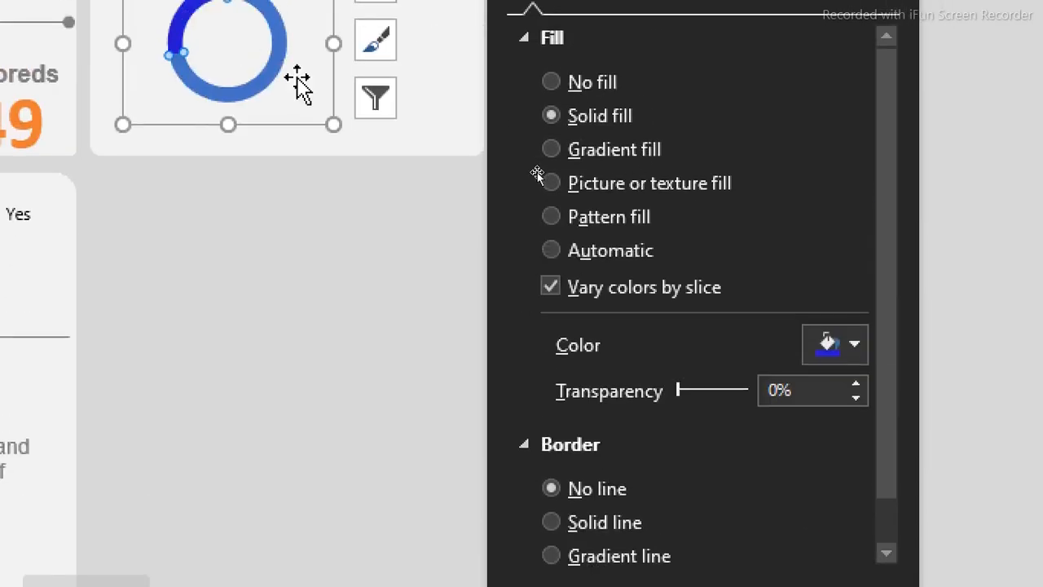
Fill the larger slice of the celebrity doughnut chart with light gray and close the formatting pane.
click(254, 87)
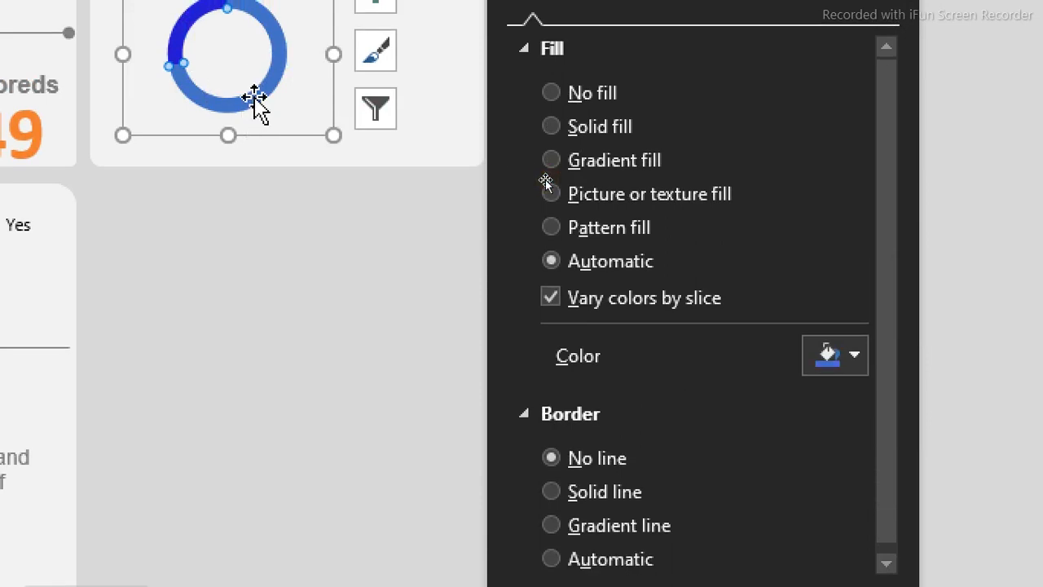
click(842, 362)
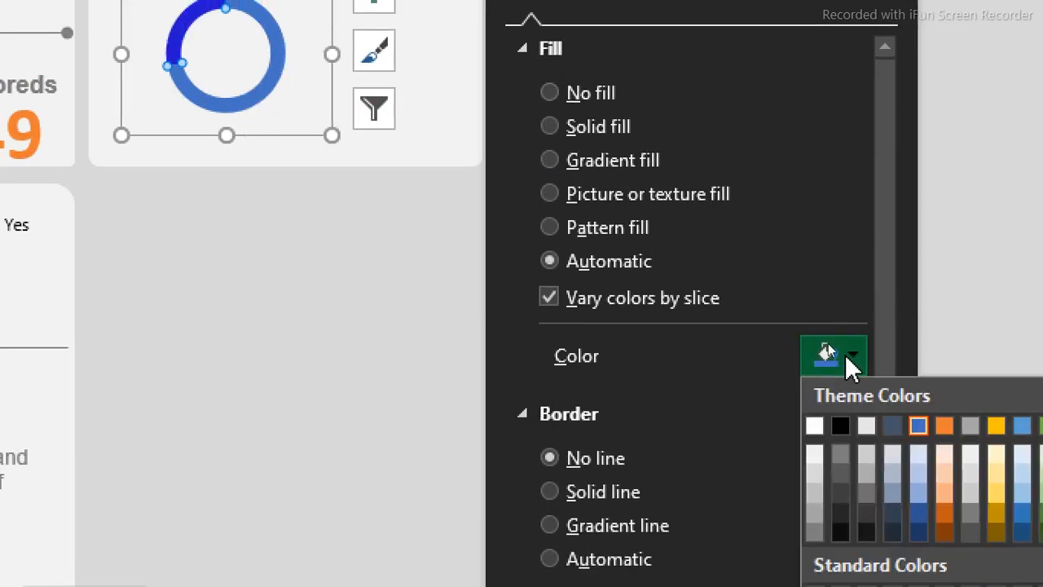
click(816, 509)
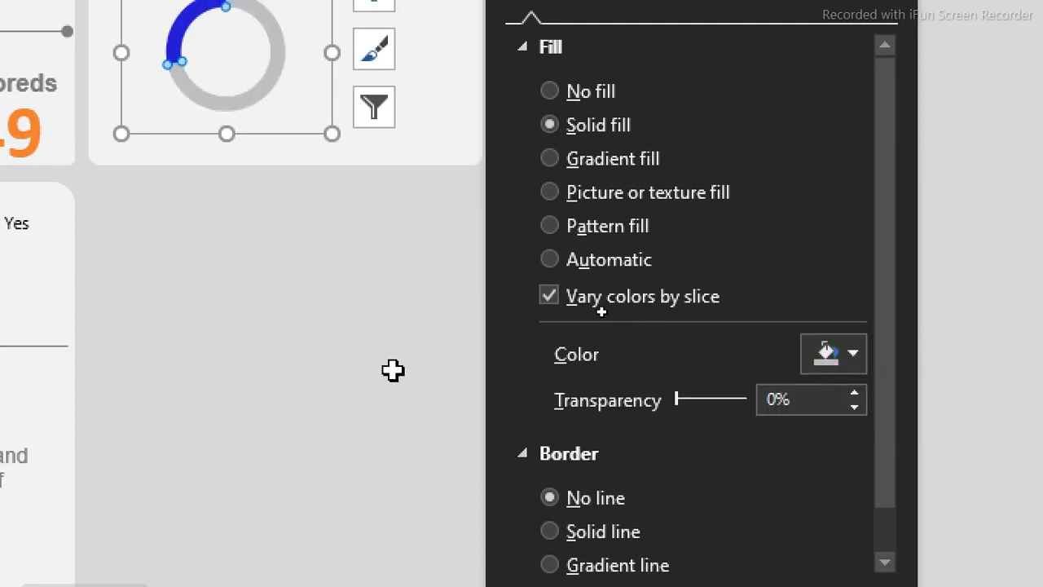
click(343, 338)
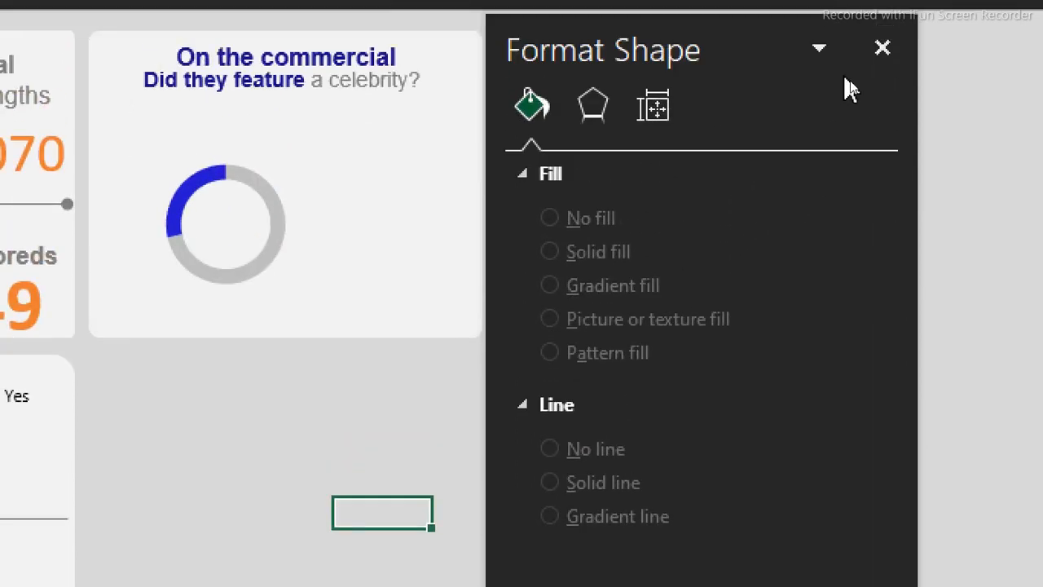
click(883, 47)
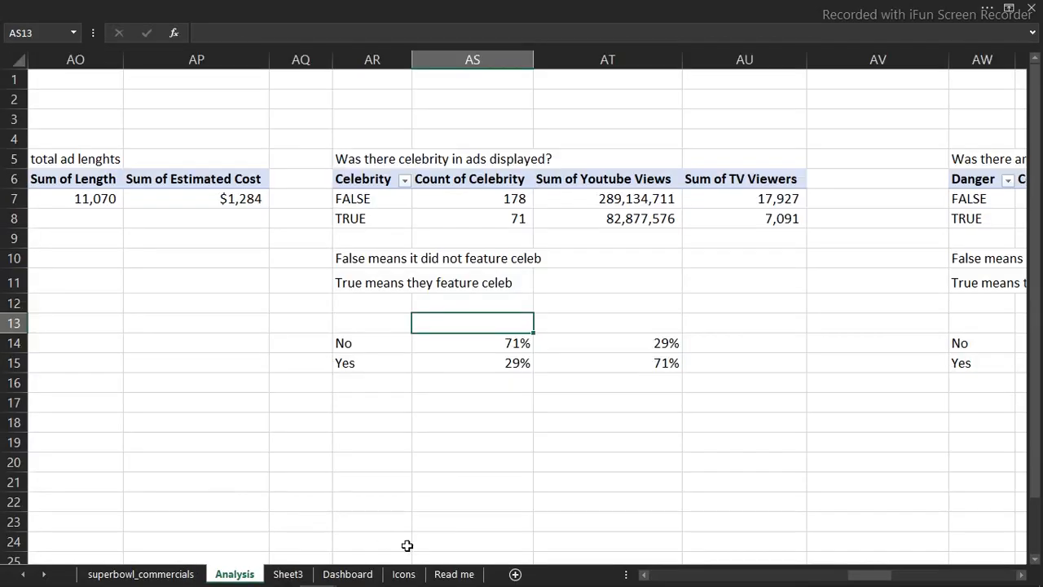
click(697, 578)
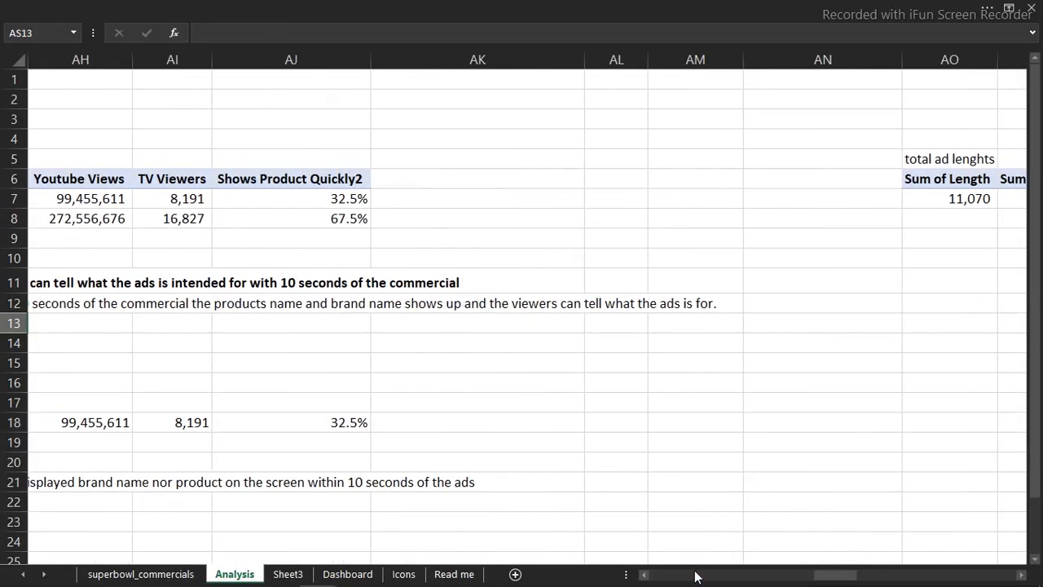
click(697, 577)
drag(754, 581, 798, 580)
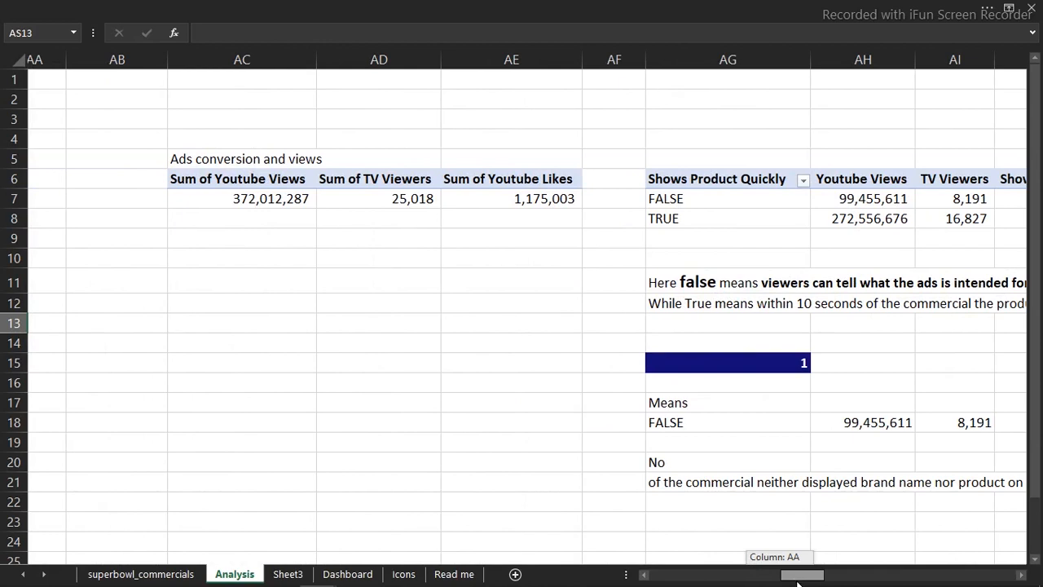
drag(798, 581, 798, 581)
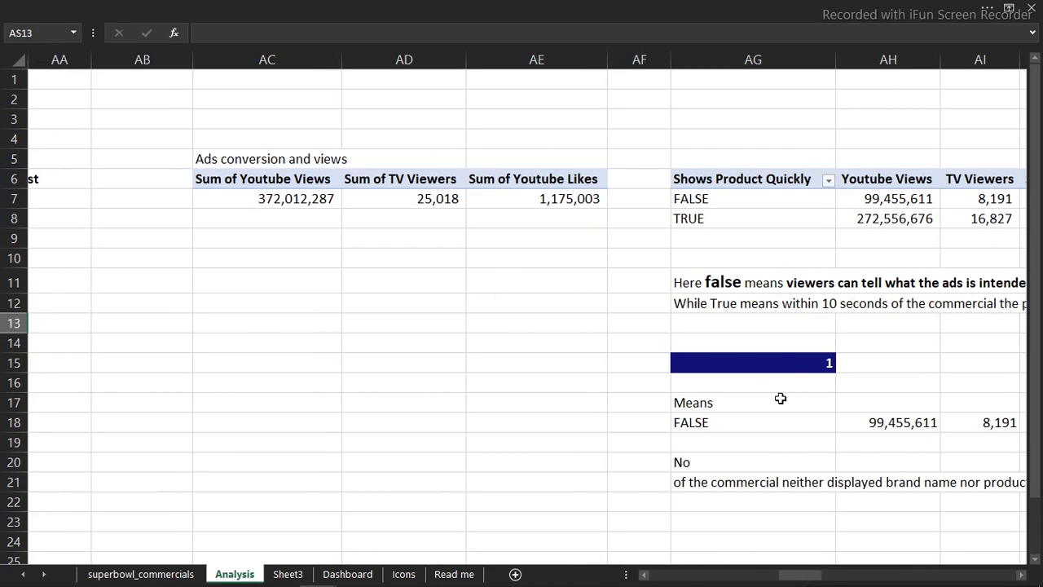
click(352, 577)
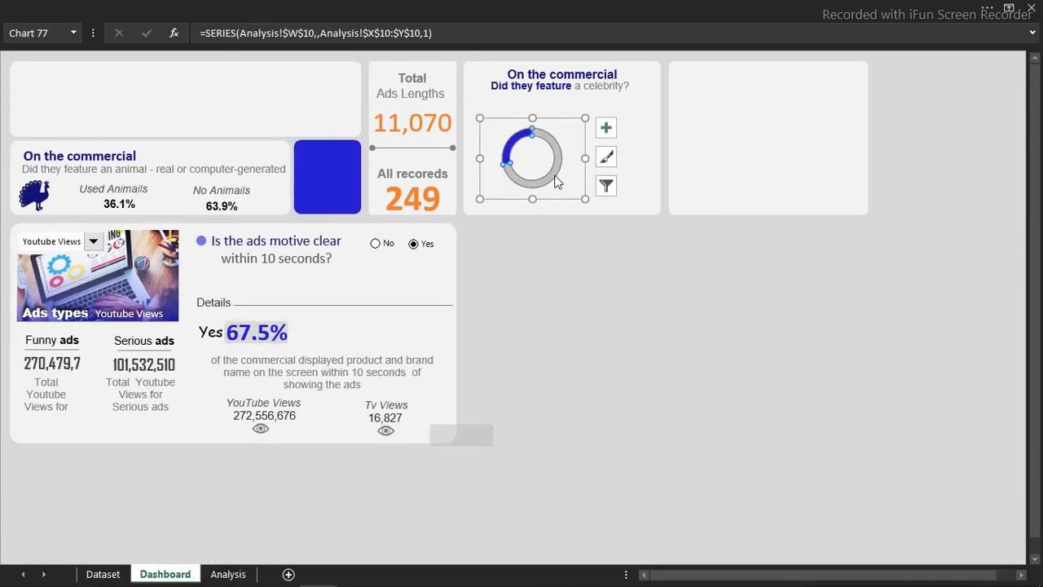
Resize the celebrity doughnut chart to a height of 0.84" and a width of 1.23".
click(547, 202)
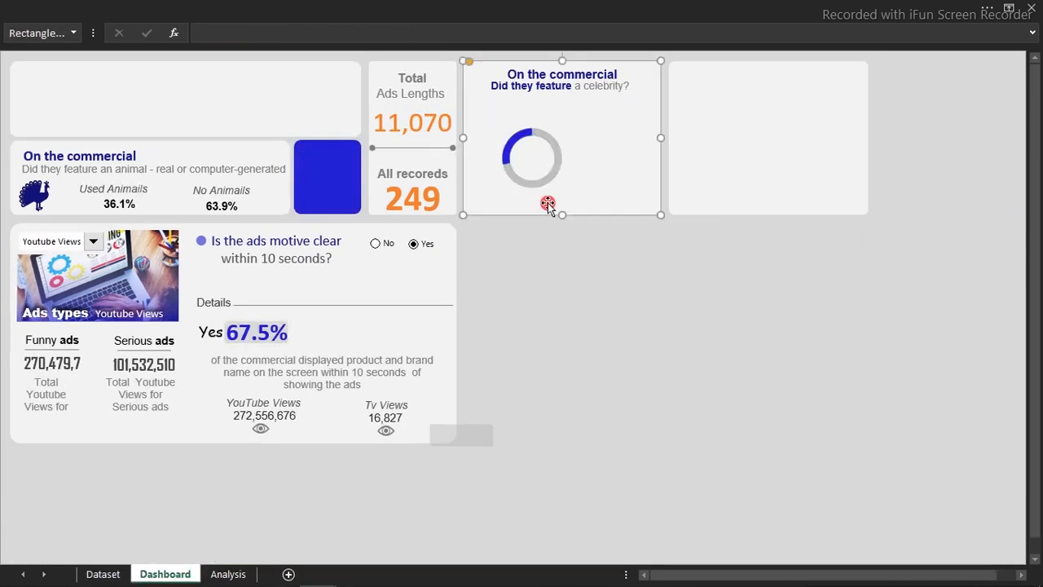
click(546, 188)
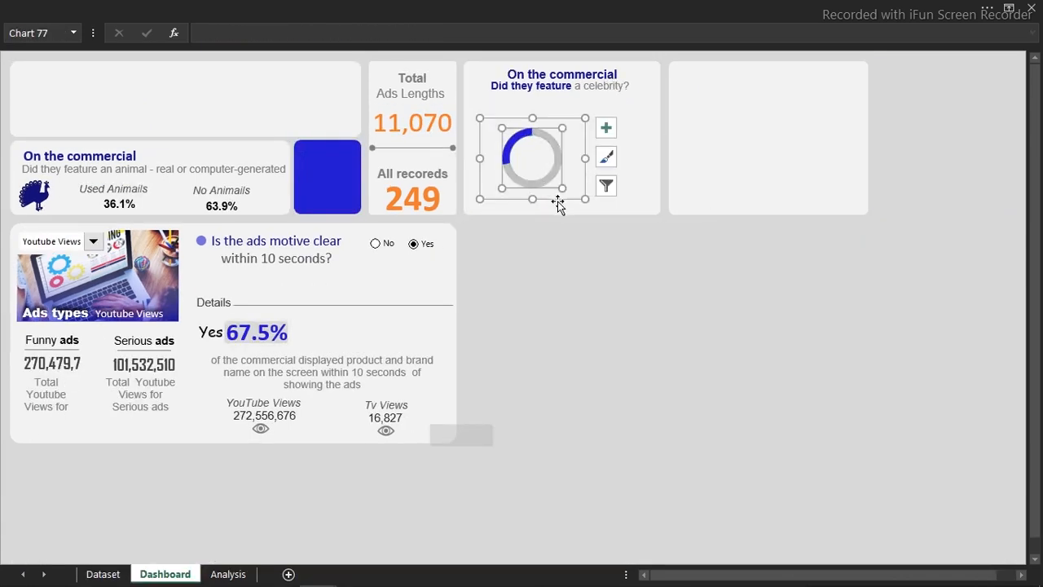
click(800, 15)
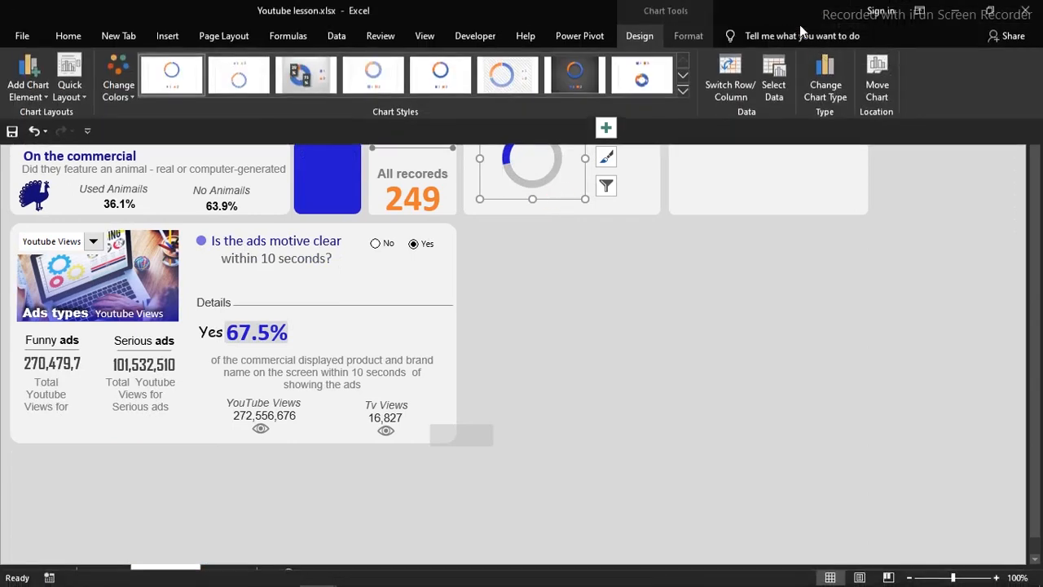
click(686, 35)
click(913, 65)
double_click(916, 64)
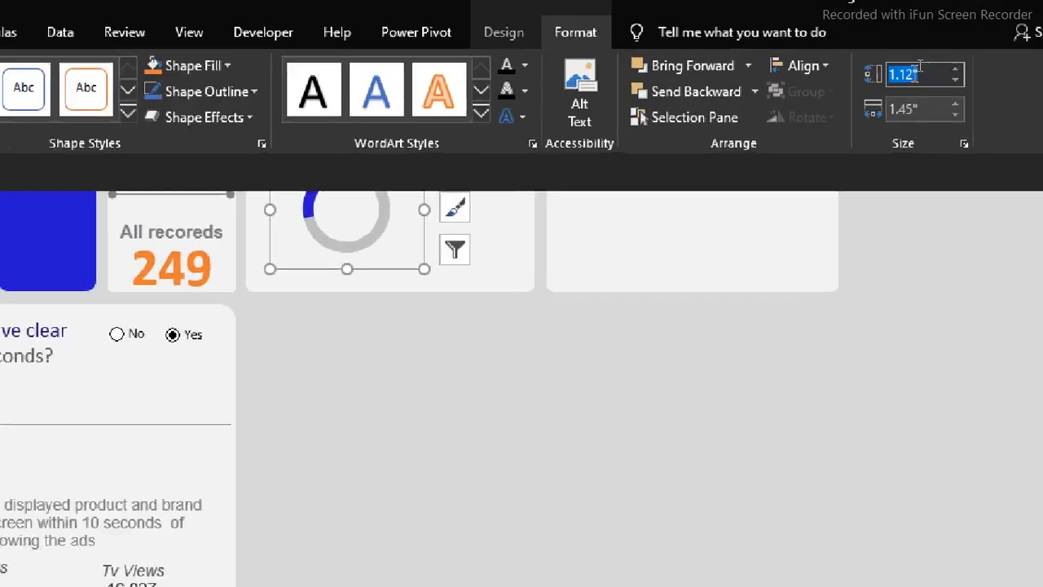
text(0.84)
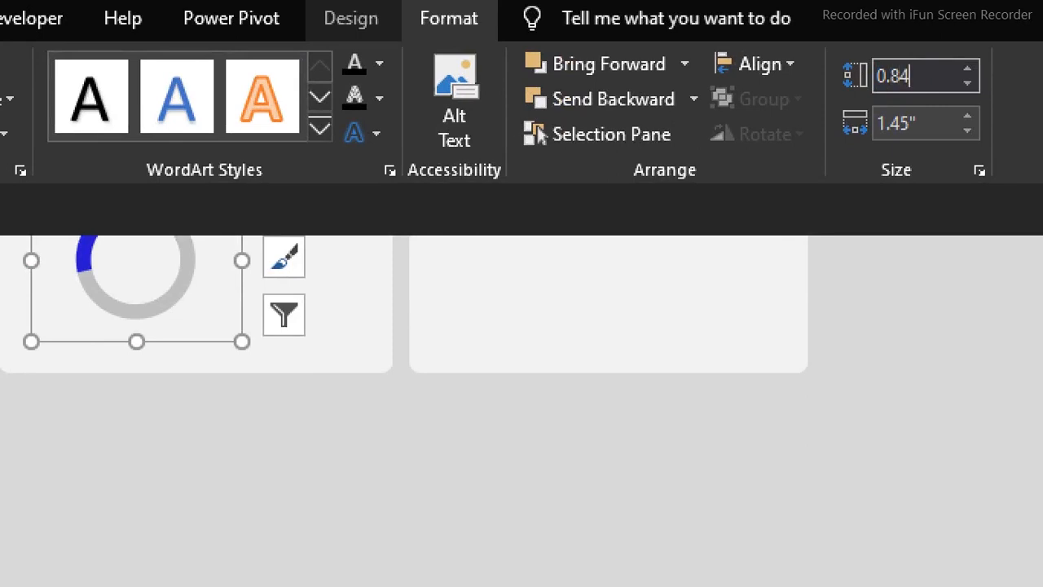
key(Tab)
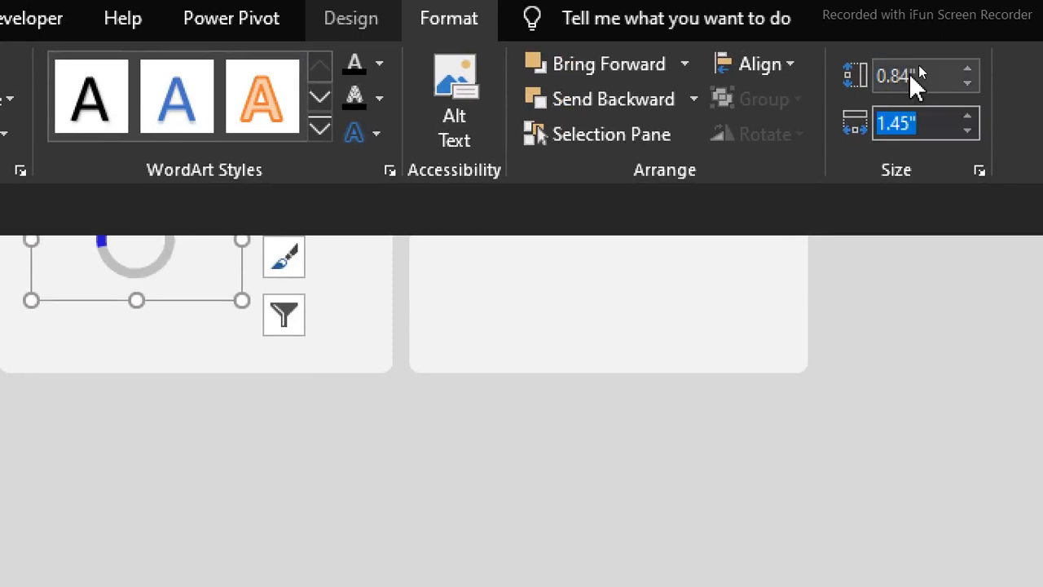
text(1.23)
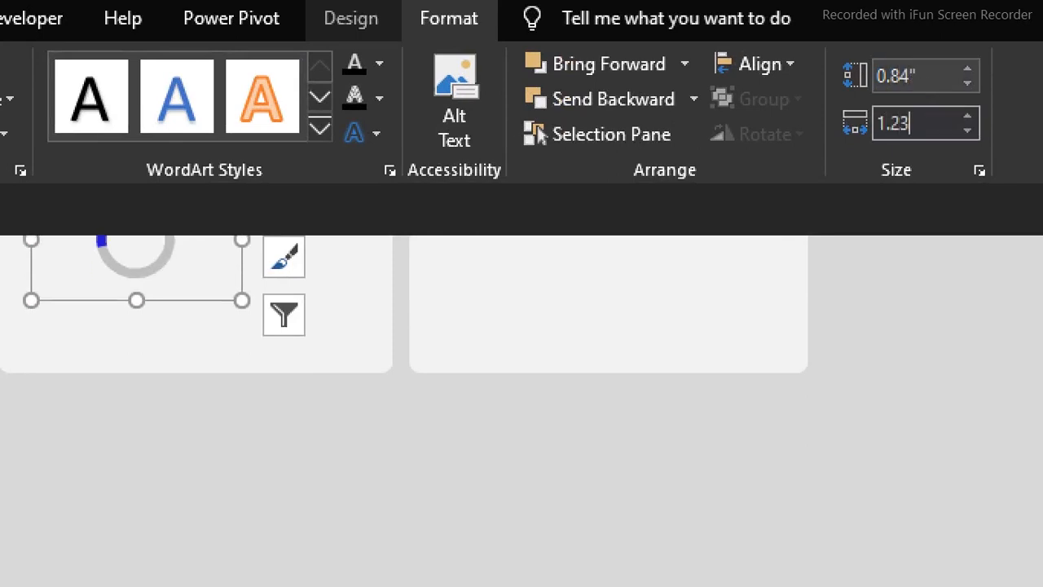
key(Return)
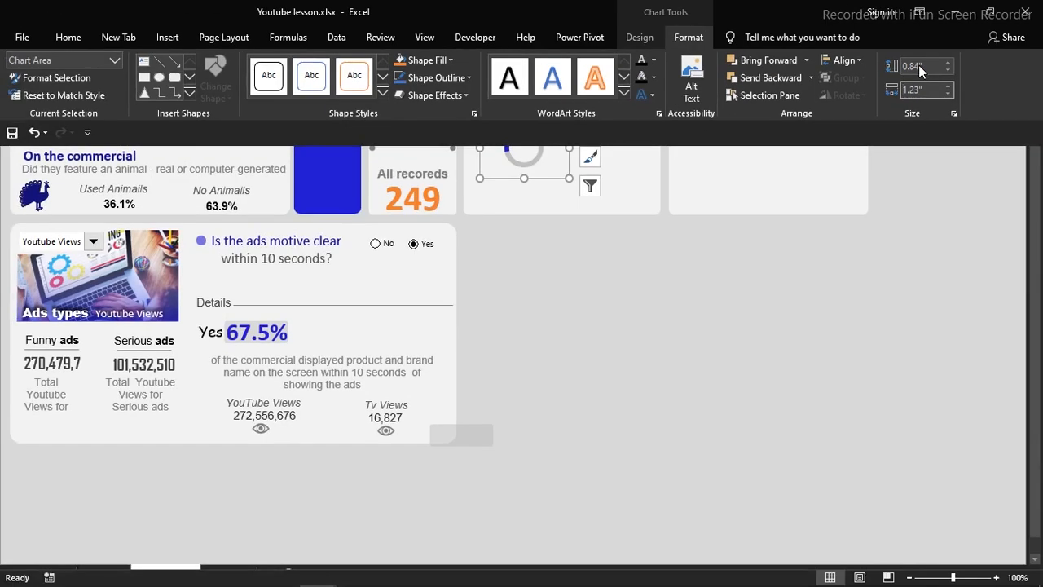
click(881, 324)
click(684, 285)
Move the doughnut chart up to the celebrity card's left side and place a duplicate of it at the card's right side.
click(552, 165)
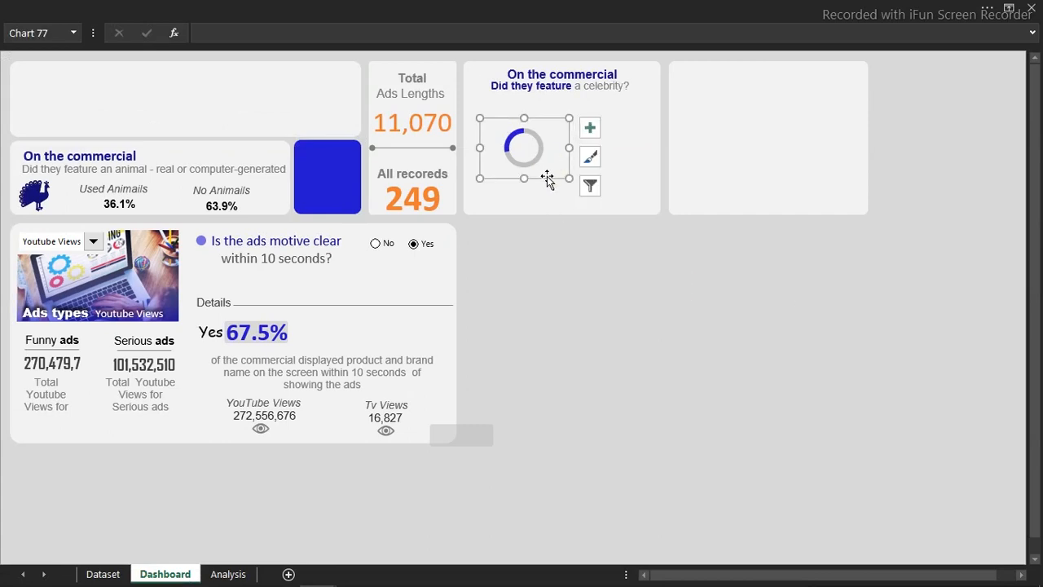
double_click(546, 178)
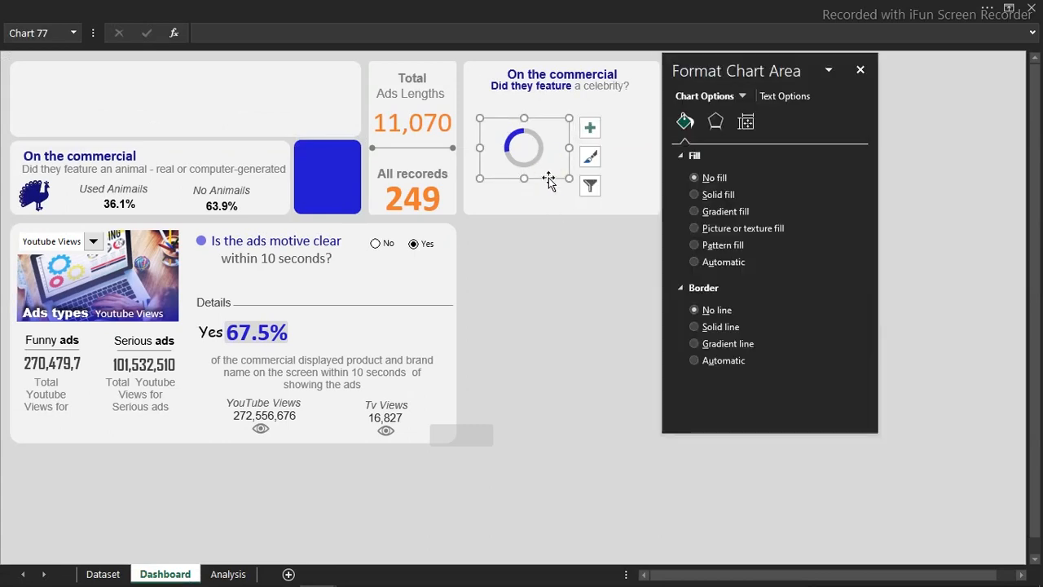
drag(548, 178, 533, 152)
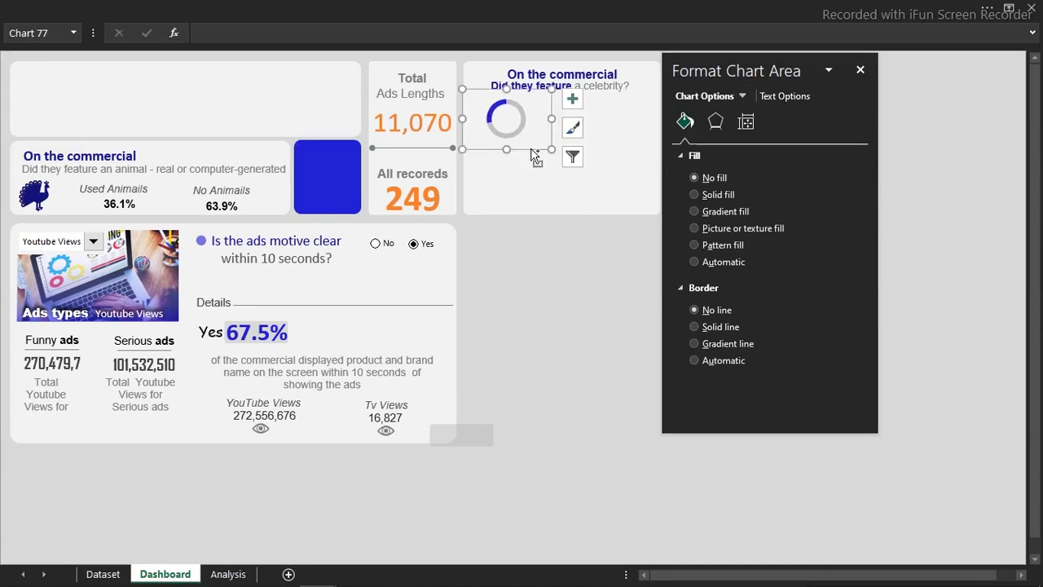
key(ctrl+d)
drag(541, 160, 632, 155)
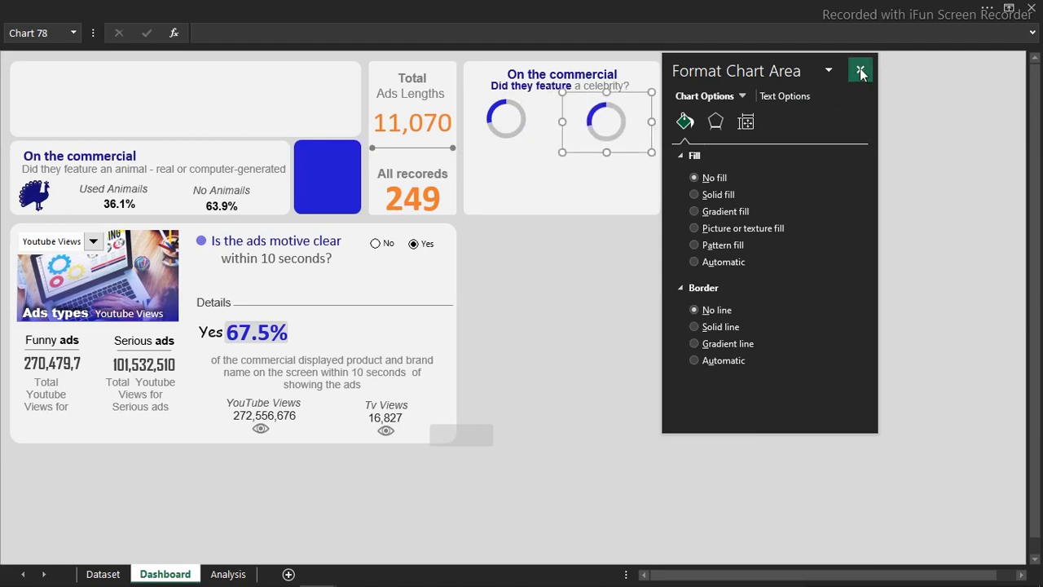
click(860, 70)
drag(633, 155, 644, 156)
Align the tops of the two doughnut charts in the celebrity card.
ctrl+click(525, 132)
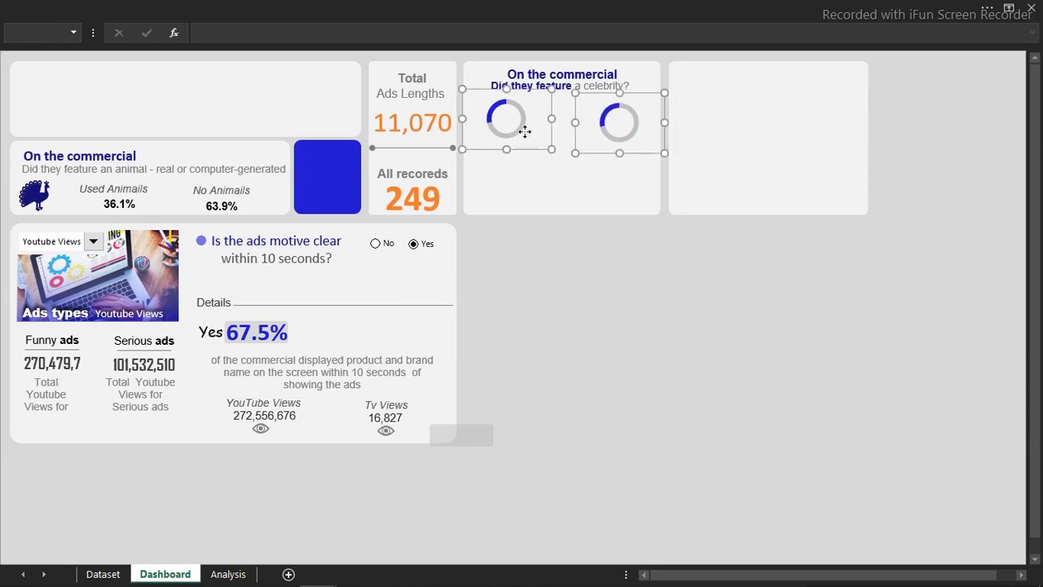
click(758, 4)
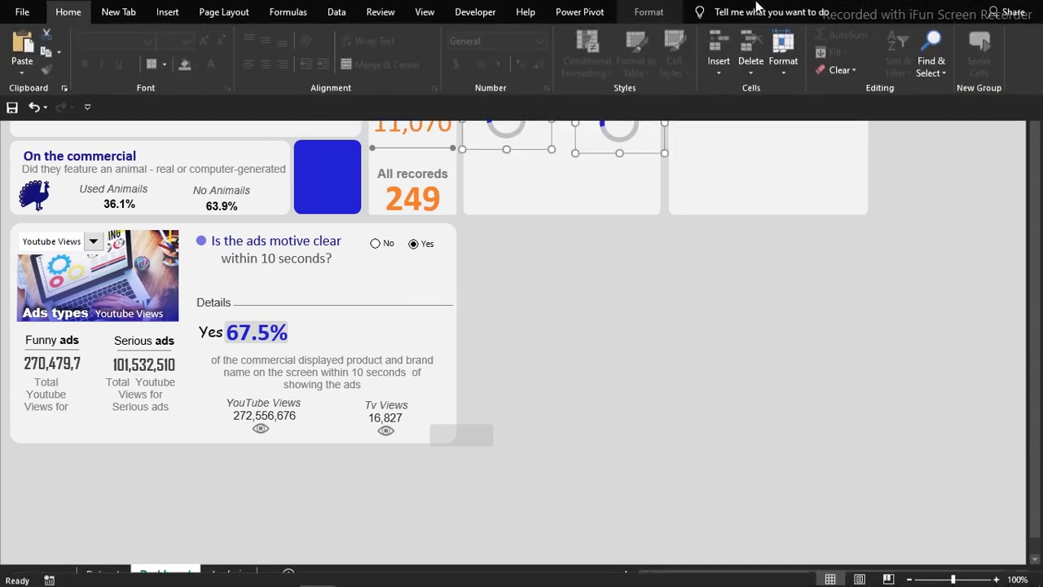
click(657, 37)
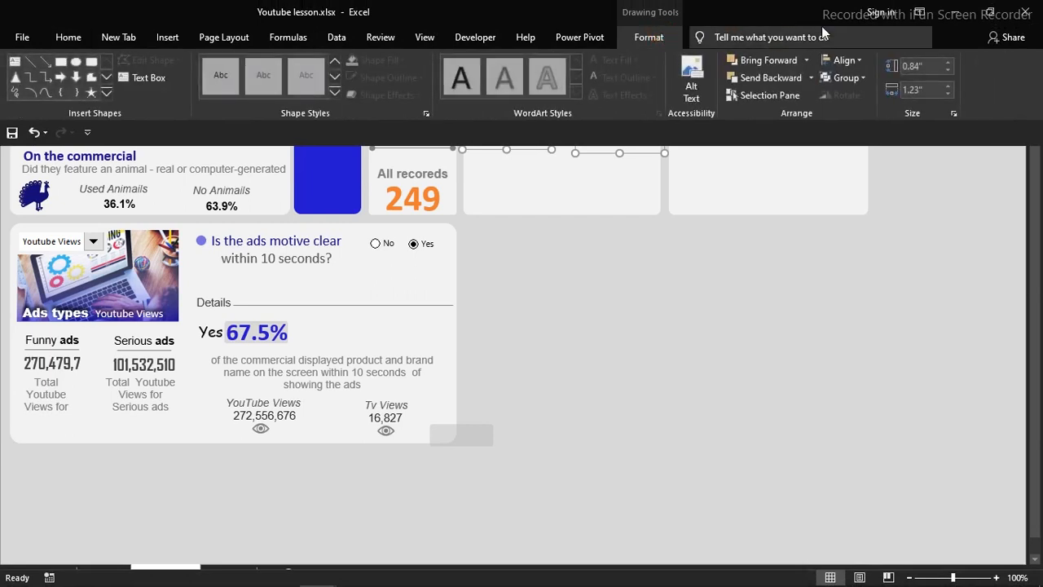
click(860, 59)
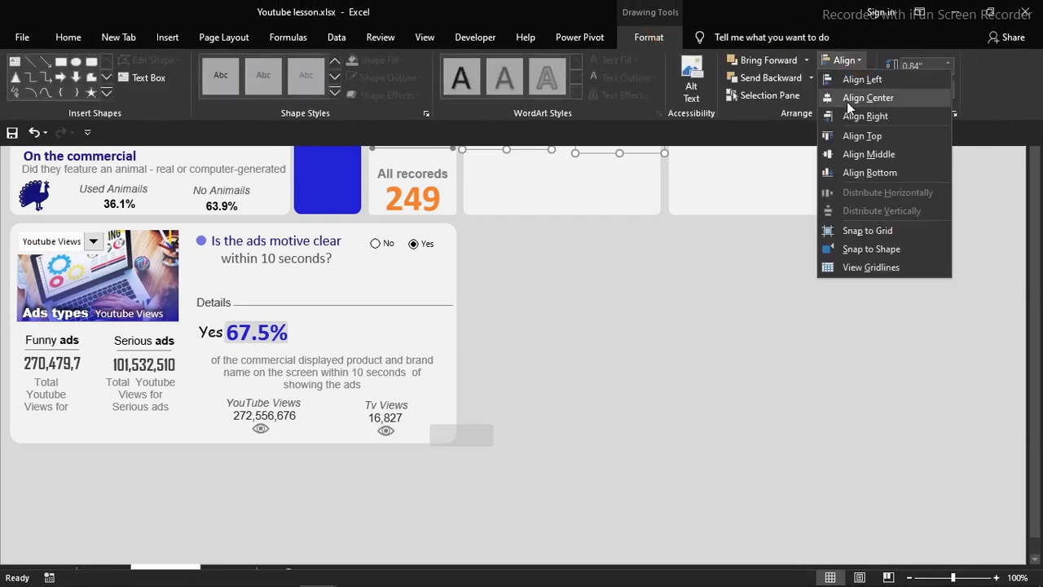
click(870, 137)
click(729, 302)
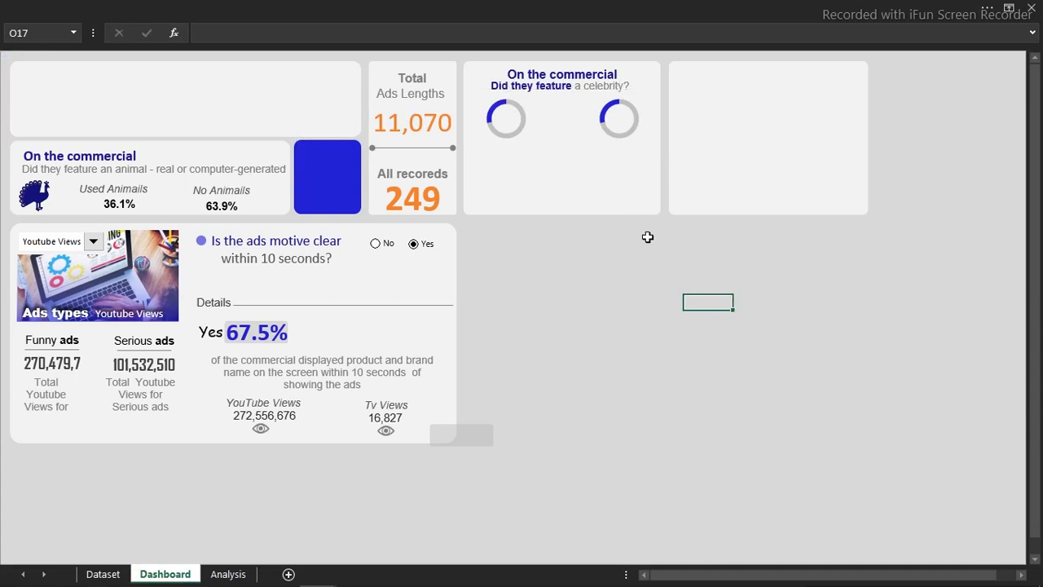
Change the duplicated doughnut chart's data range to the Yes row, Analysis!$W$11:$Y$11.
click(632, 134)
right_click(632, 133)
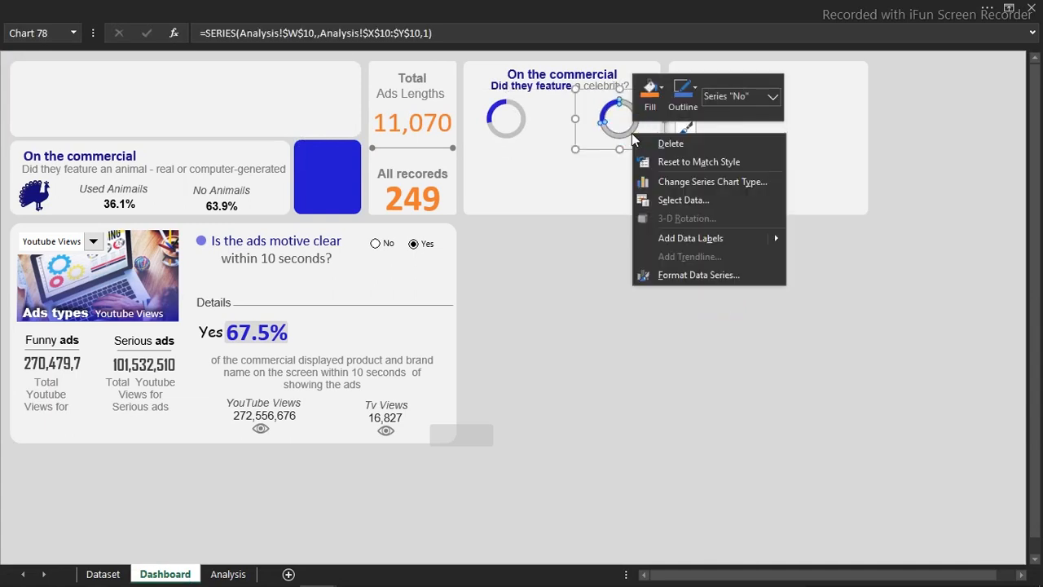
click(685, 201)
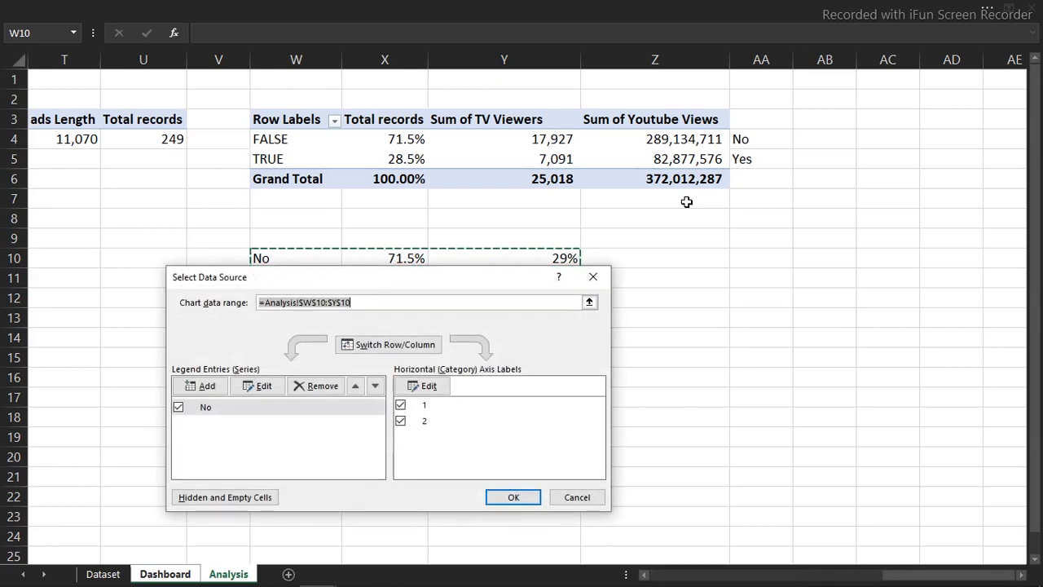
drag(439, 282, 452, 359)
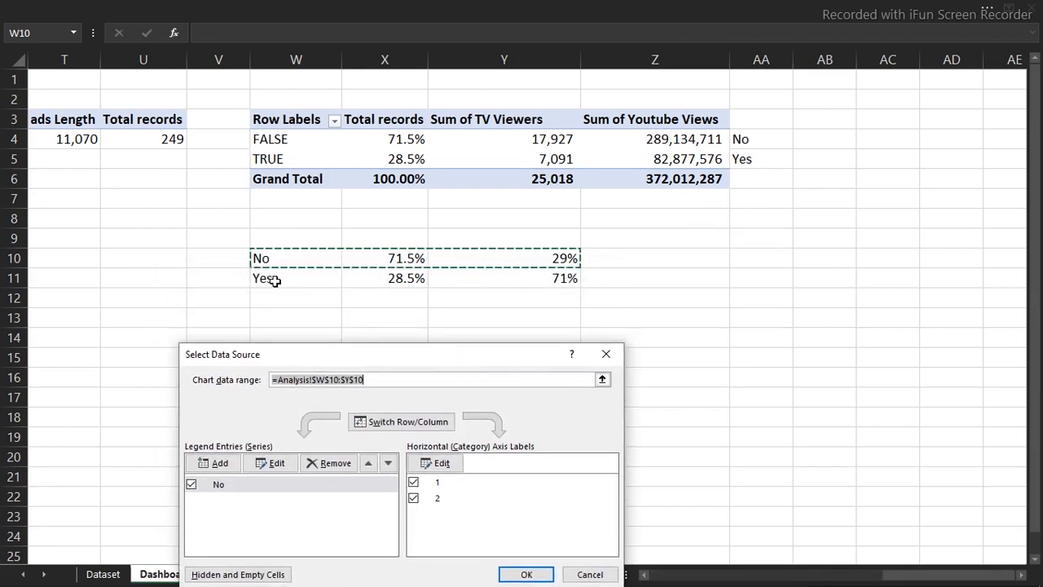
drag(274, 279, 525, 277)
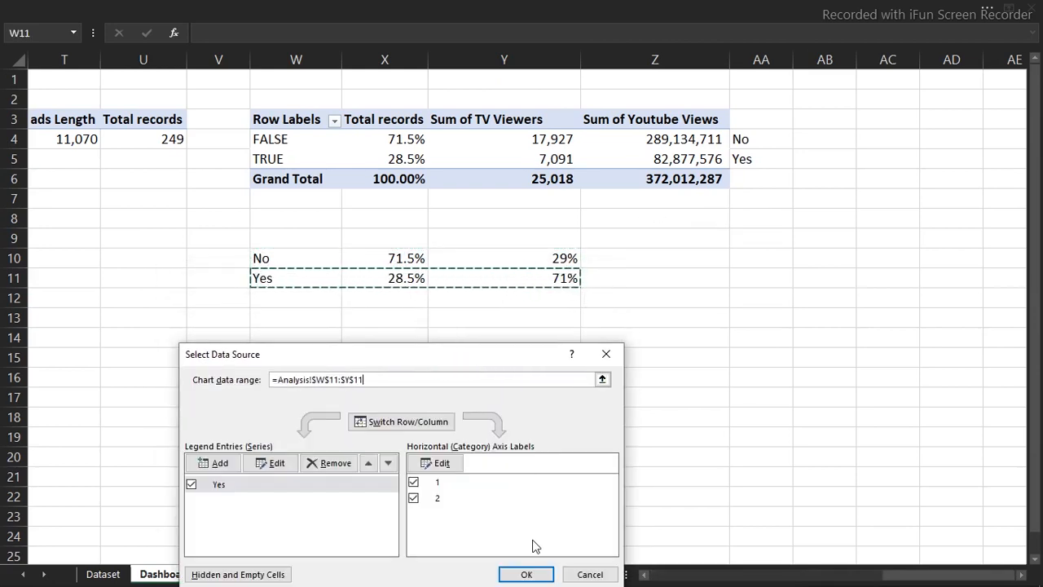
click(528, 574)
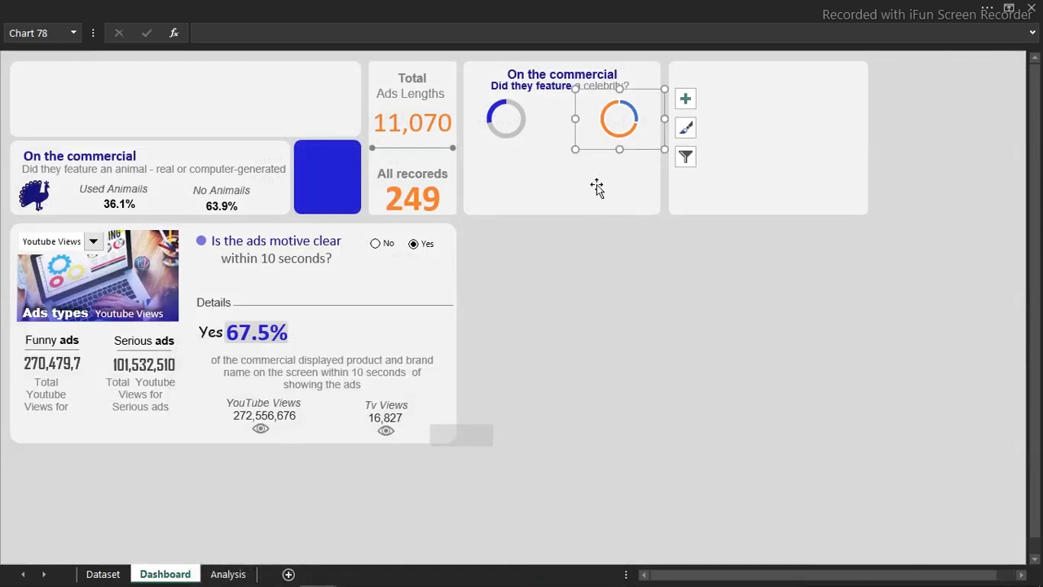
mouse_move(607, 133)
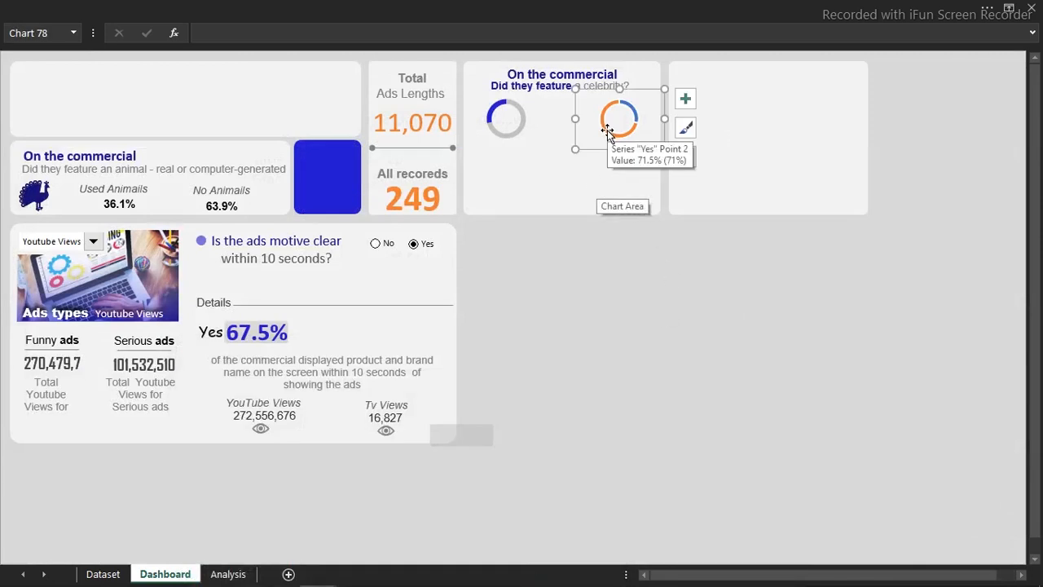
double_click(607, 133)
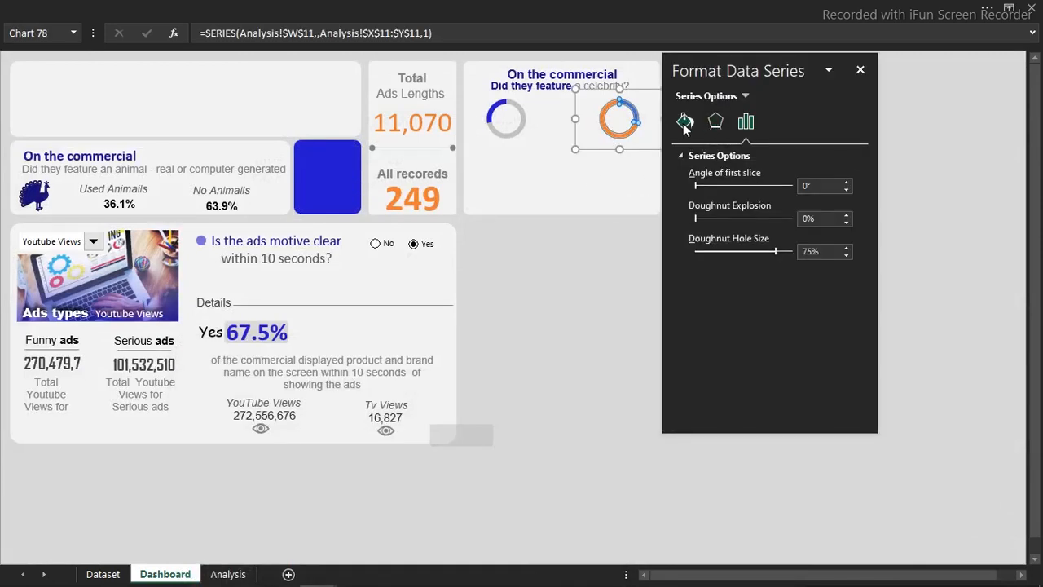
click(685, 122)
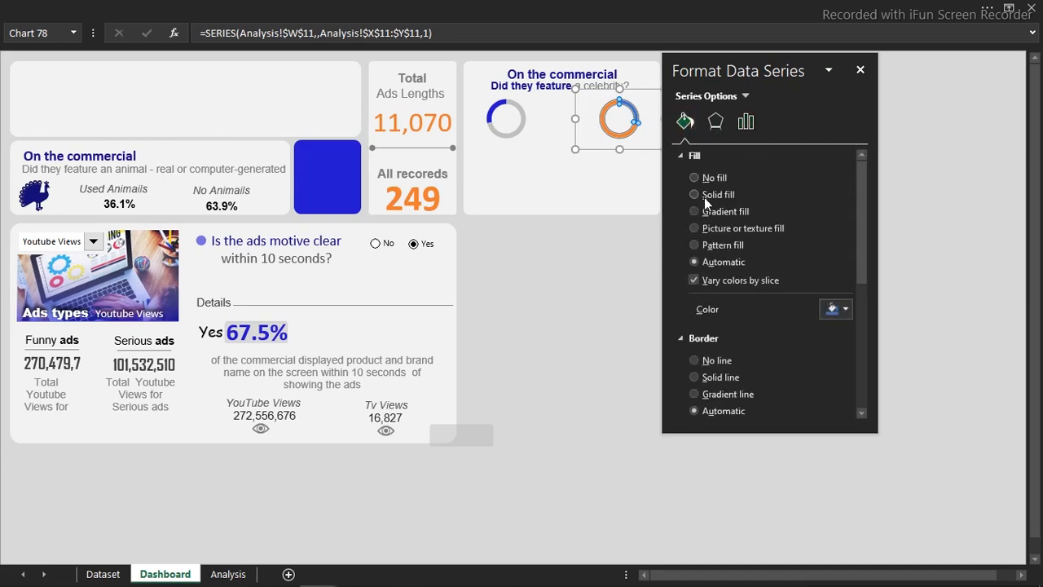
click(824, 309)
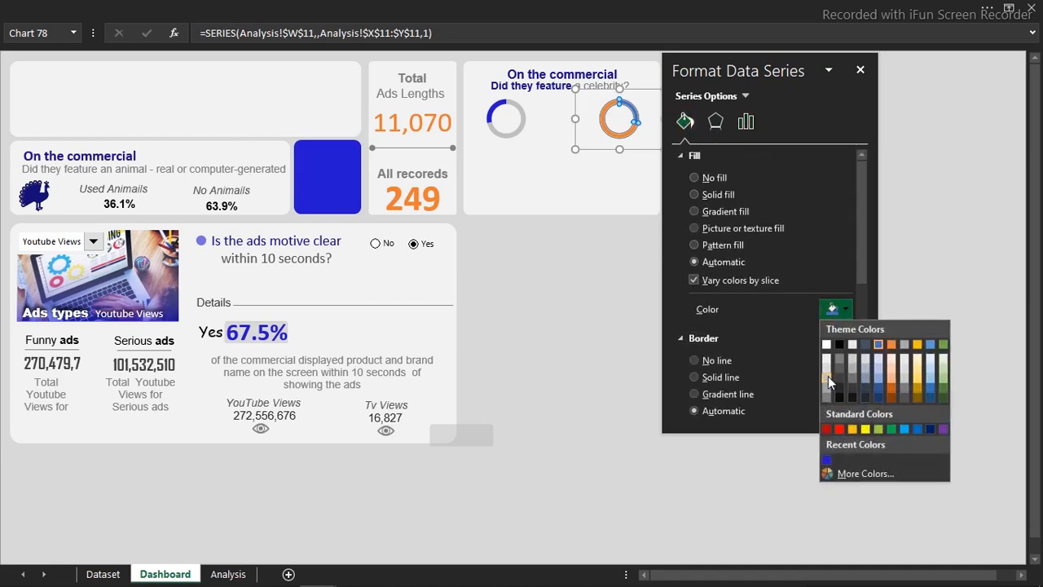
click(828, 376)
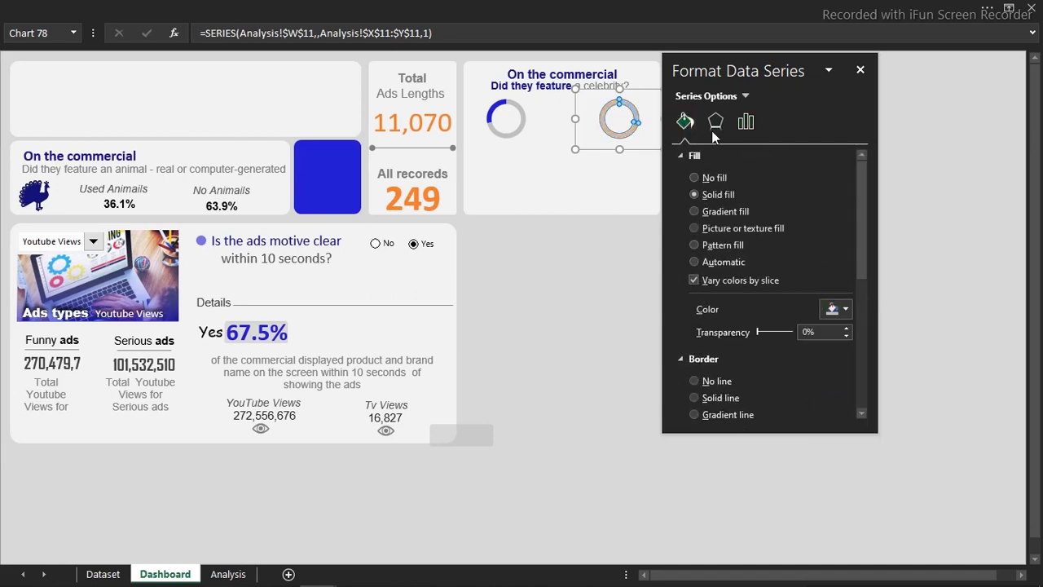
click(783, 260)
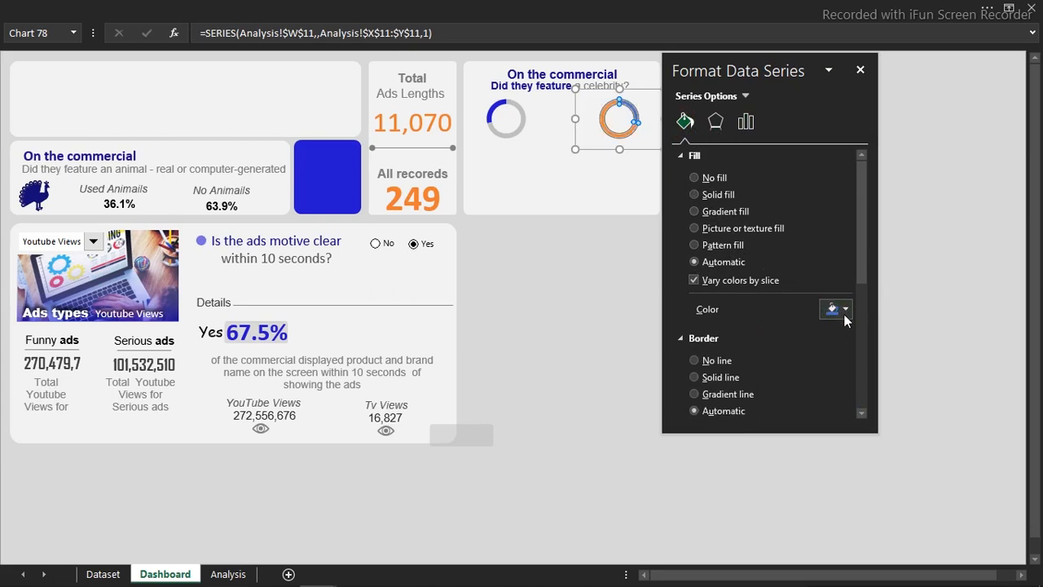
key(ctrl+z)
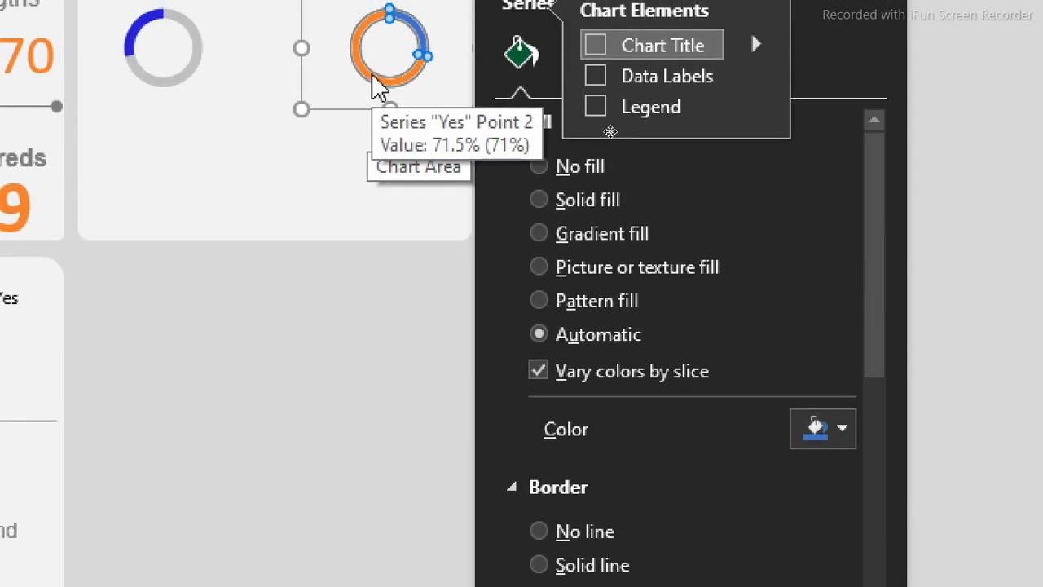
Fill the larger slice of the Featured celebrity doughnut with light gray and its smaller slice with the recently used dark blue.
click(374, 83)
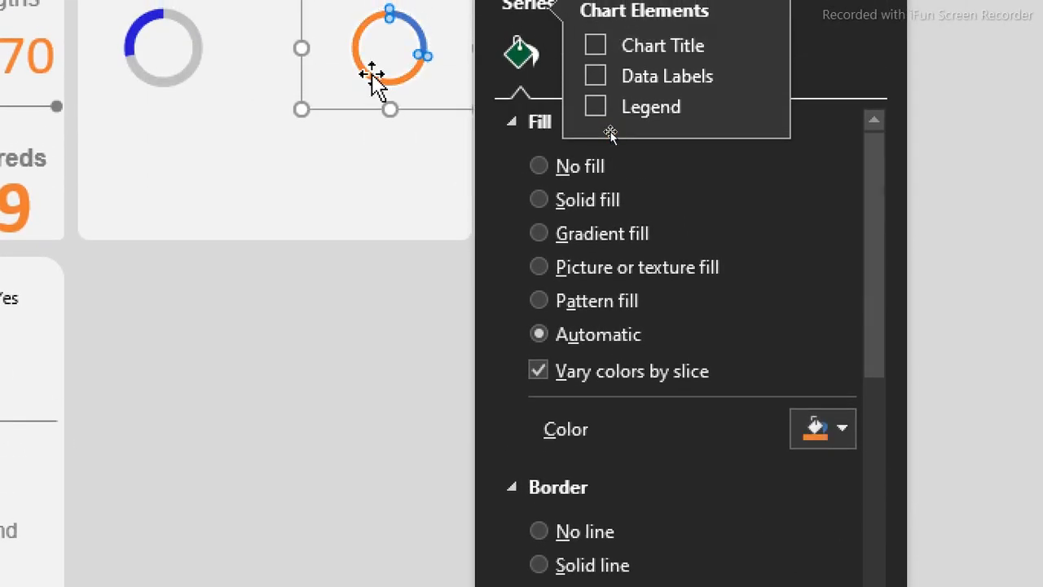
click(843, 432)
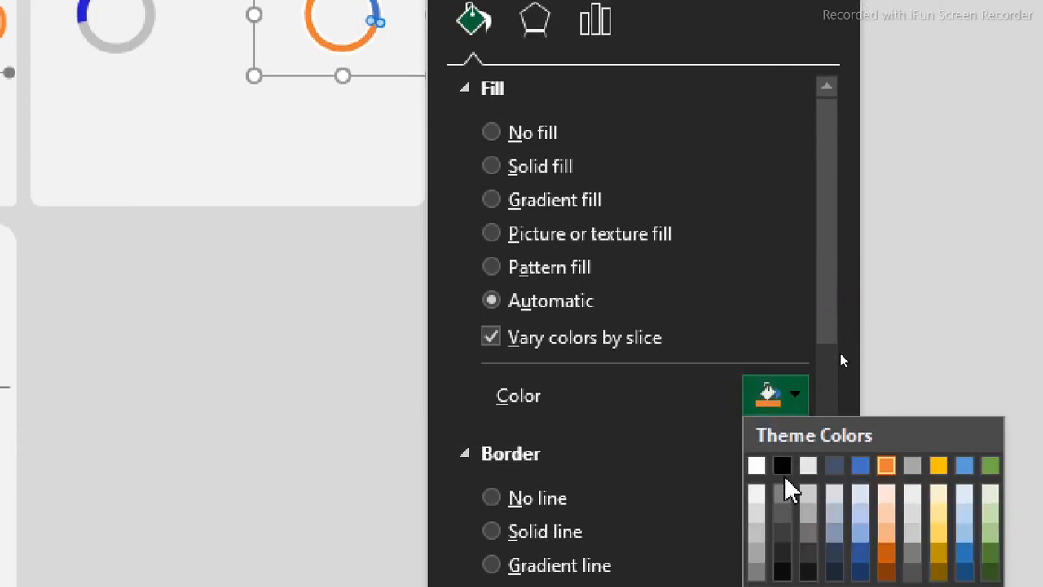
click(756, 530)
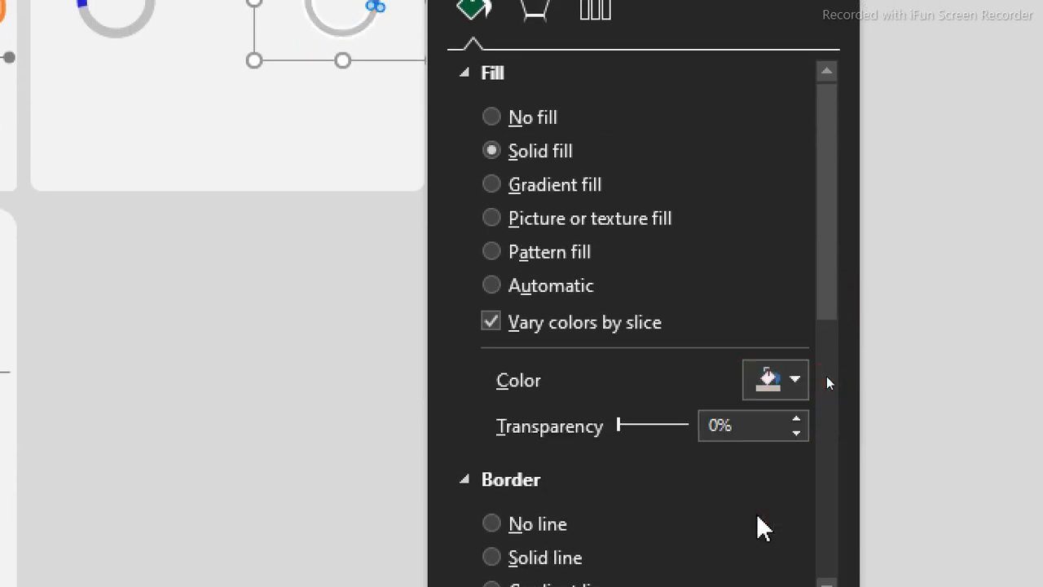
click(375, 124)
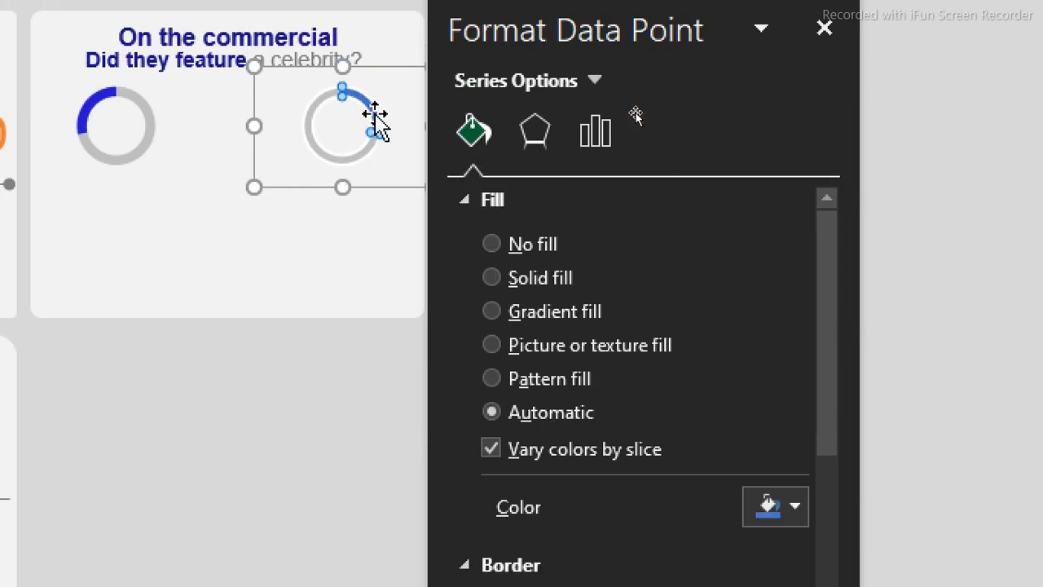
click(766, 506)
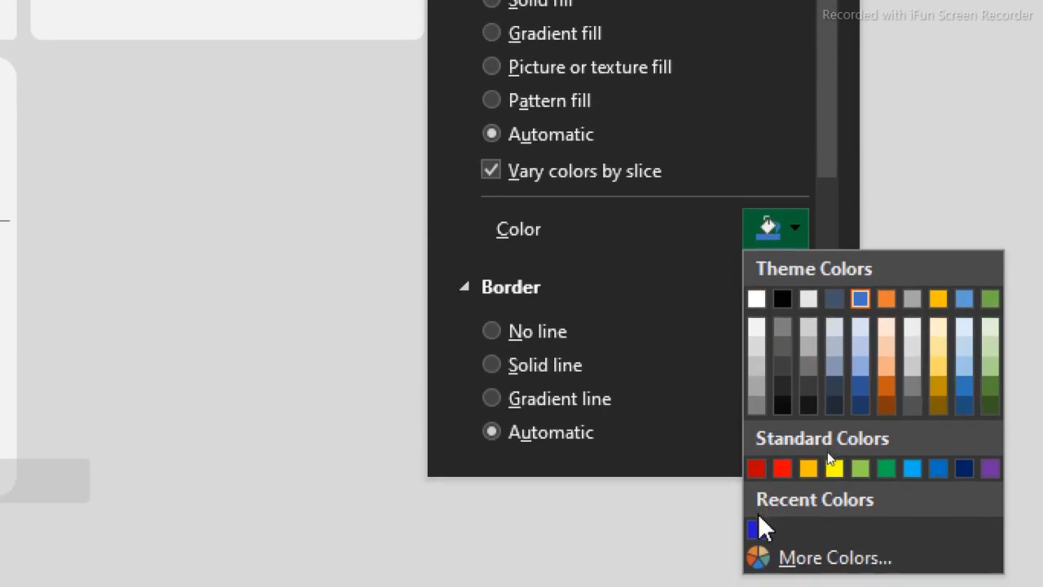
click(756, 534)
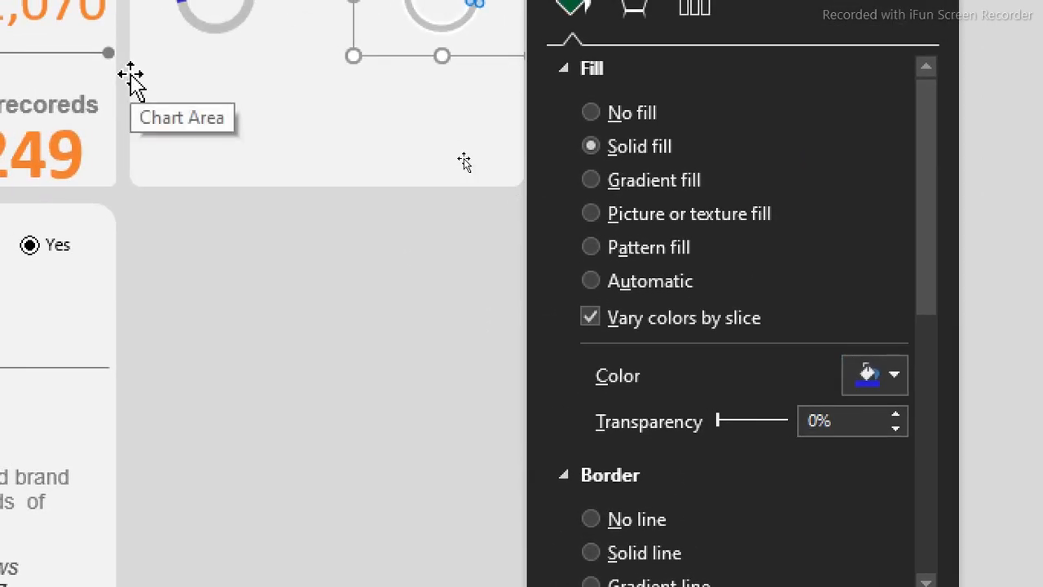
click(425, 421)
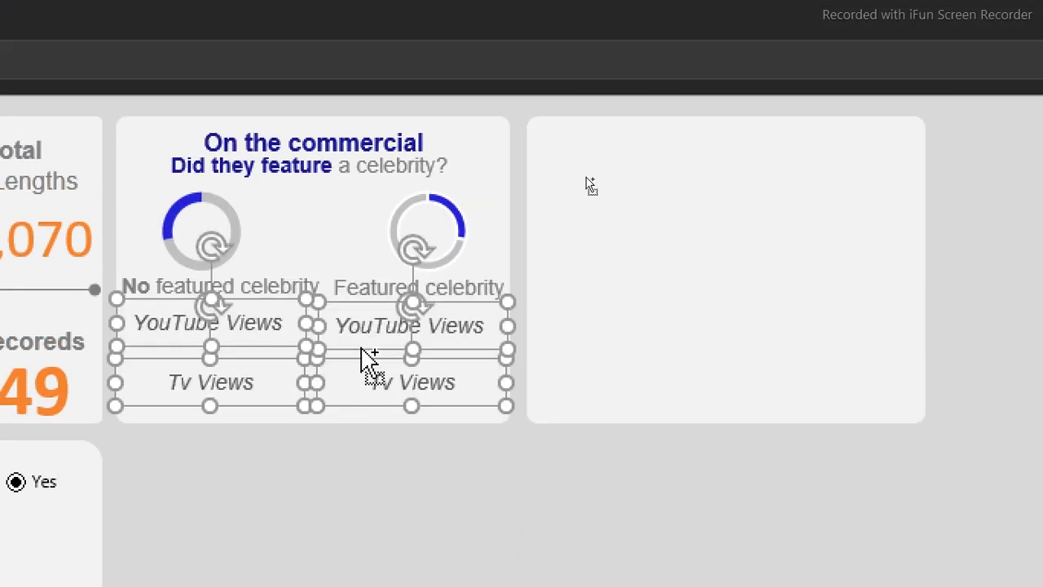
Duplicate the YouTube Views and Tv Views labels of both celebrity columns, placing each copy just below its original.
drag(367, 358, 366, 383)
click(334, 506)
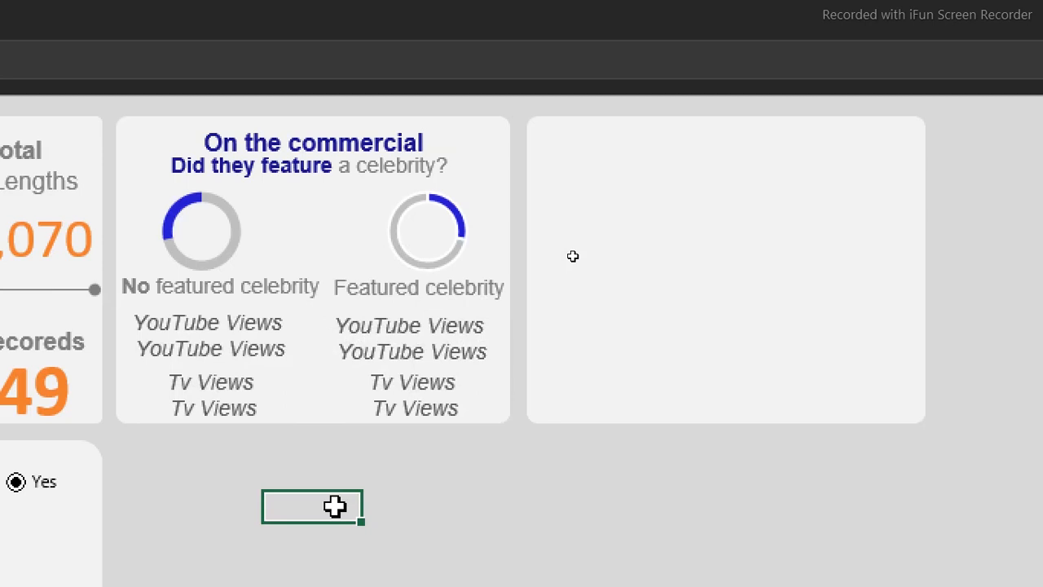
Place a copy of a Tv Views label over the Featured celebrity doughnut and narrow its text box to the ring's width.
click(401, 407)
drag(440, 440, 449, 268)
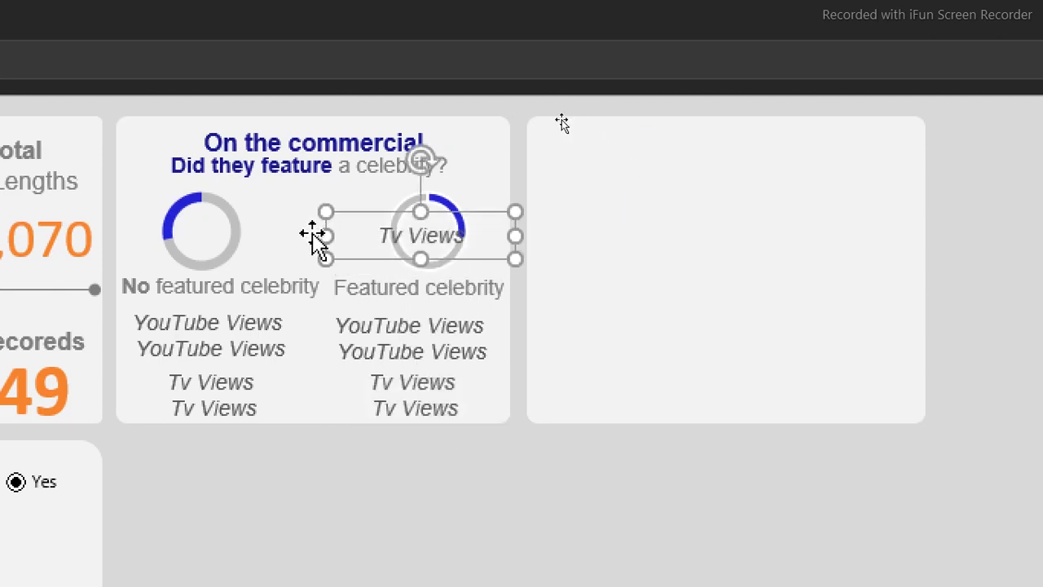
drag(319, 236, 396, 240)
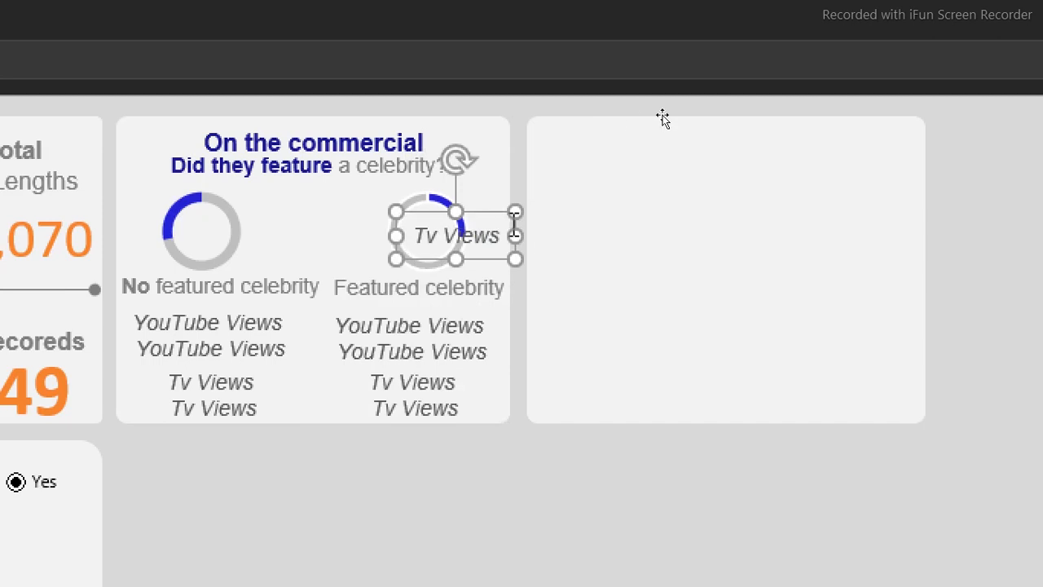
drag(515, 236, 461, 237)
Link the text box in the Featured celebrity doughnut to the Yes percentage, =Analysis!X11.
click(546, 33)
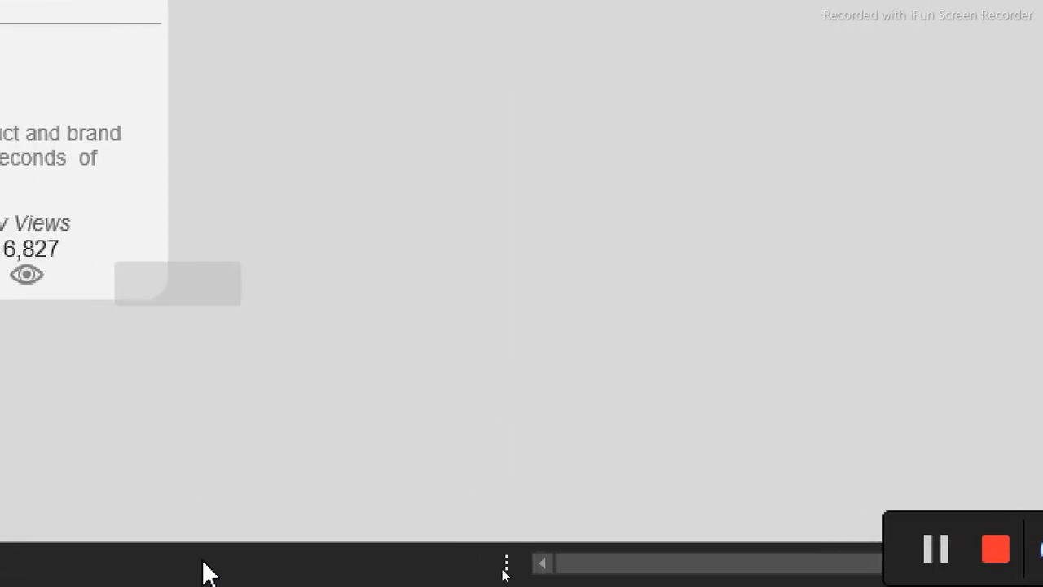
click(251, 562)
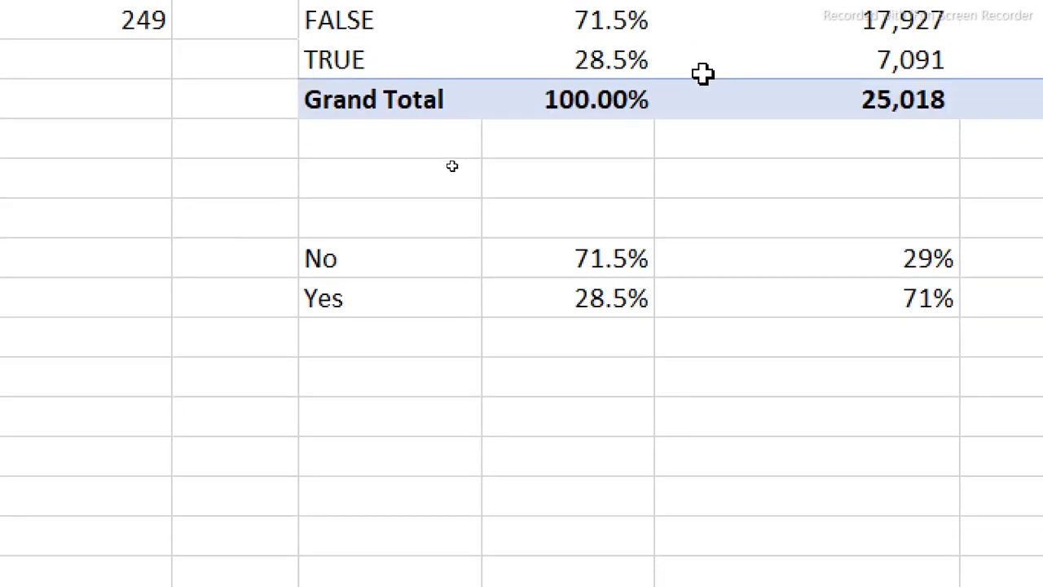
click(601, 302)
key(ctrl+c)
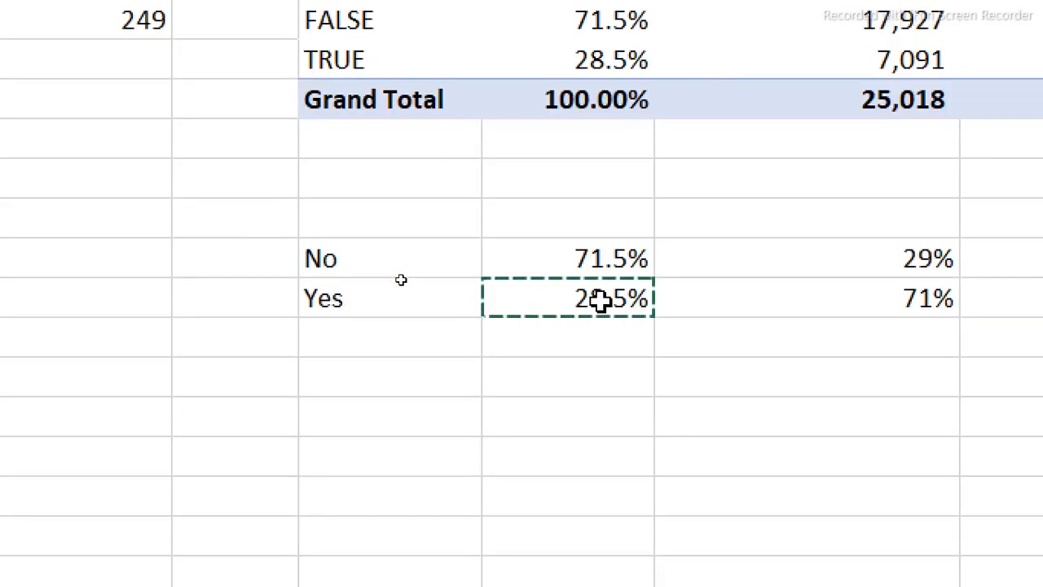
key(Return)
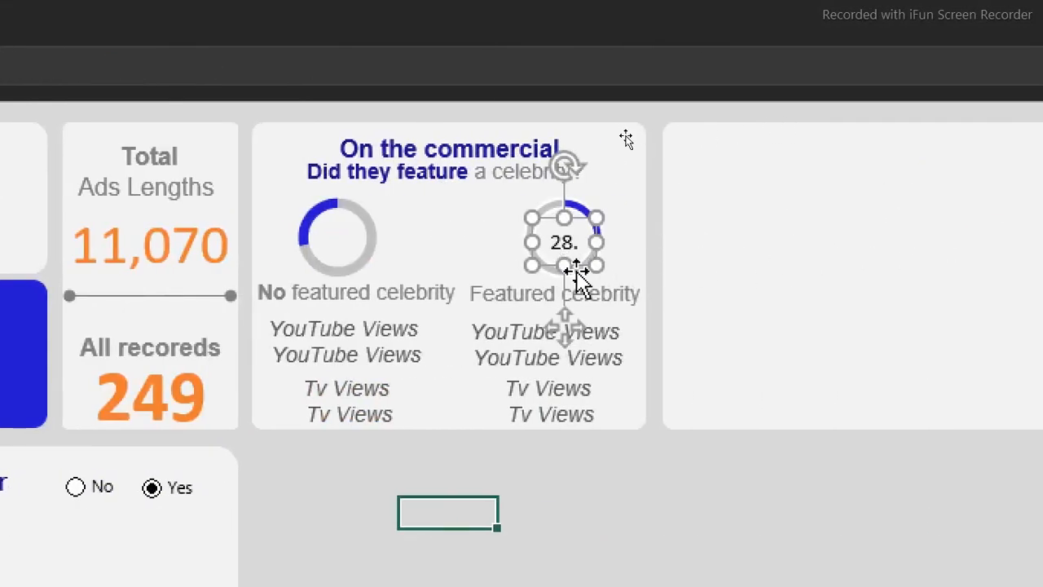
Duplicate the percentage text box onto the No featured celebrity doughnut and link the copy to =Analysis!X10.
drag(582, 274, 351, 268)
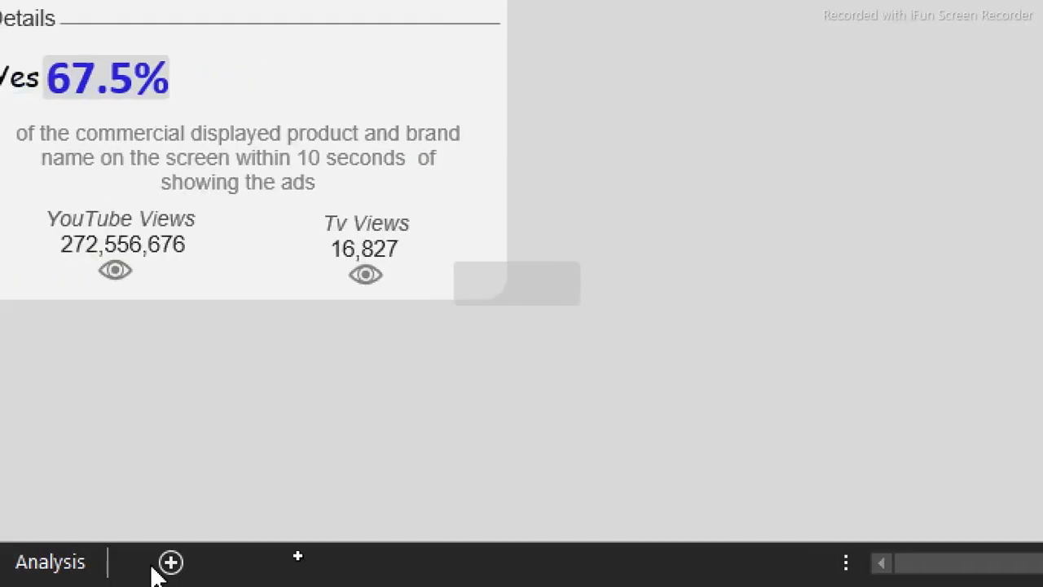
click(282, 563)
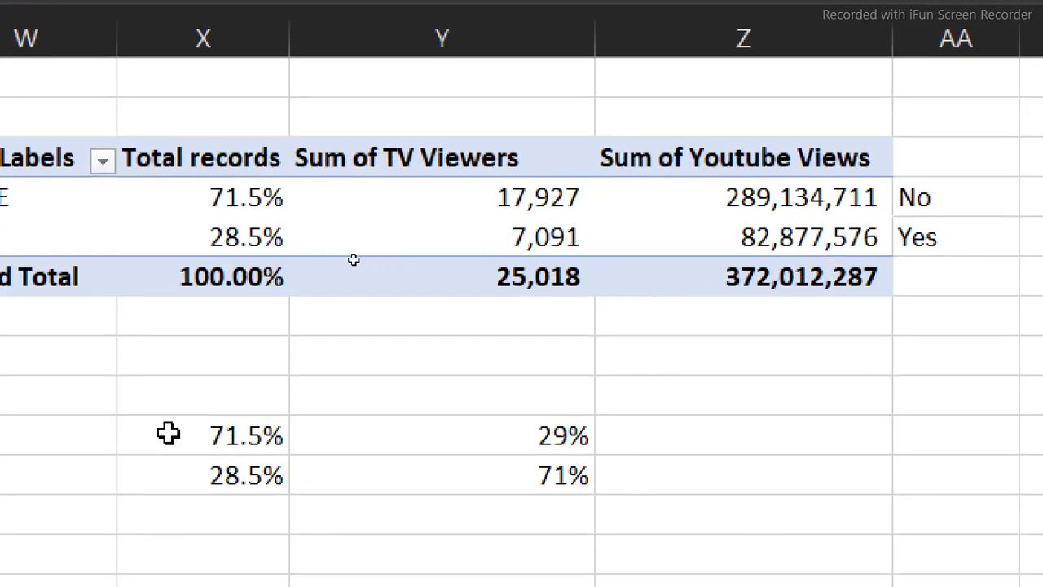
key(ctrl+c)
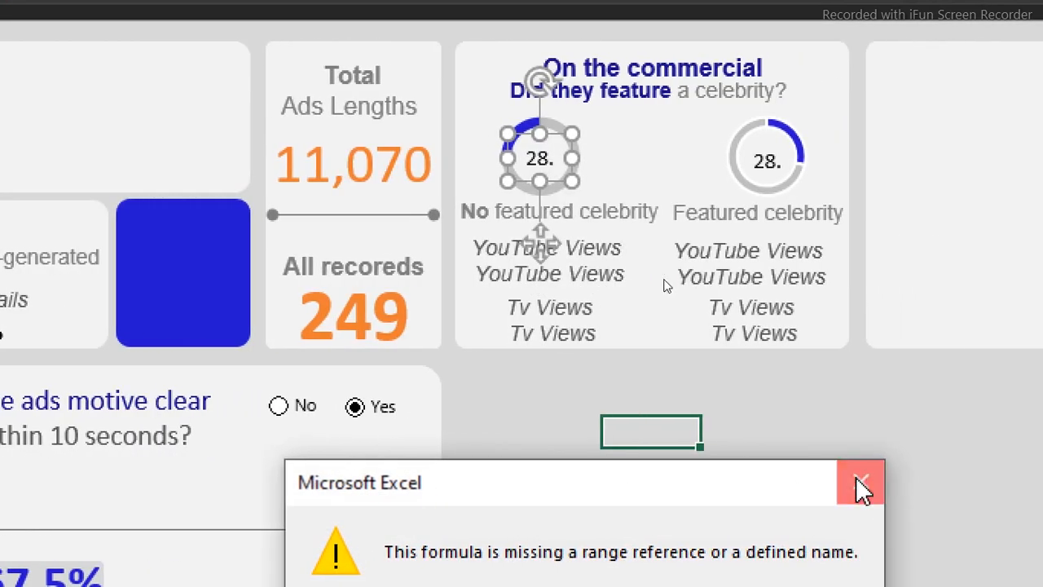
click(863, 485)
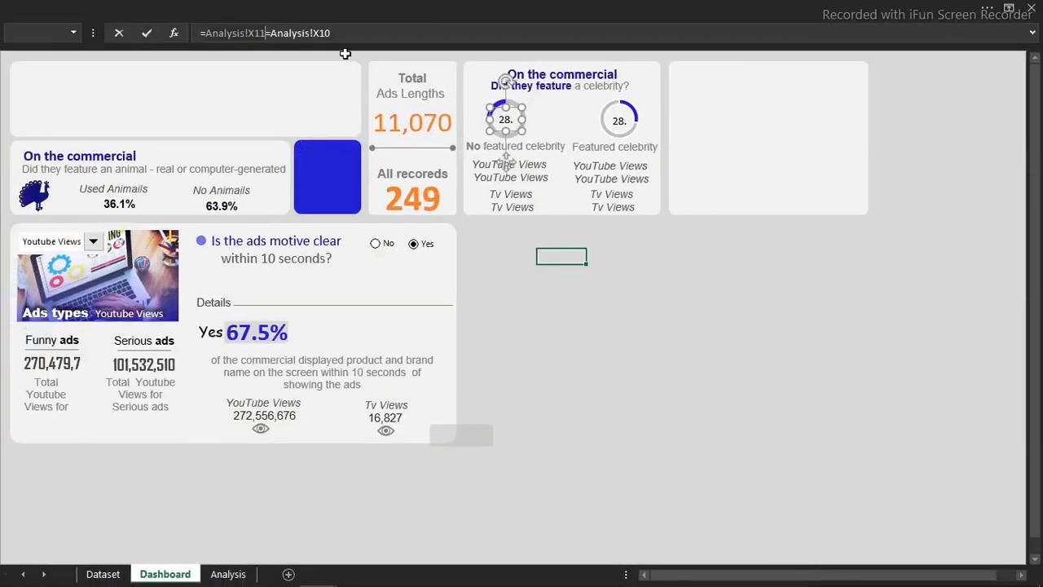
key(BackSpace)
key(BackSpace)
key(BackSpace)
key(BackSpace)
key(BackSpace)
key(BackSpace)
key(BackSpace)
key(BackSpace)
key(BackSpace)
key(BackSpace)
key(BackSpace)
key(BackSpace)
key(BackSpace)
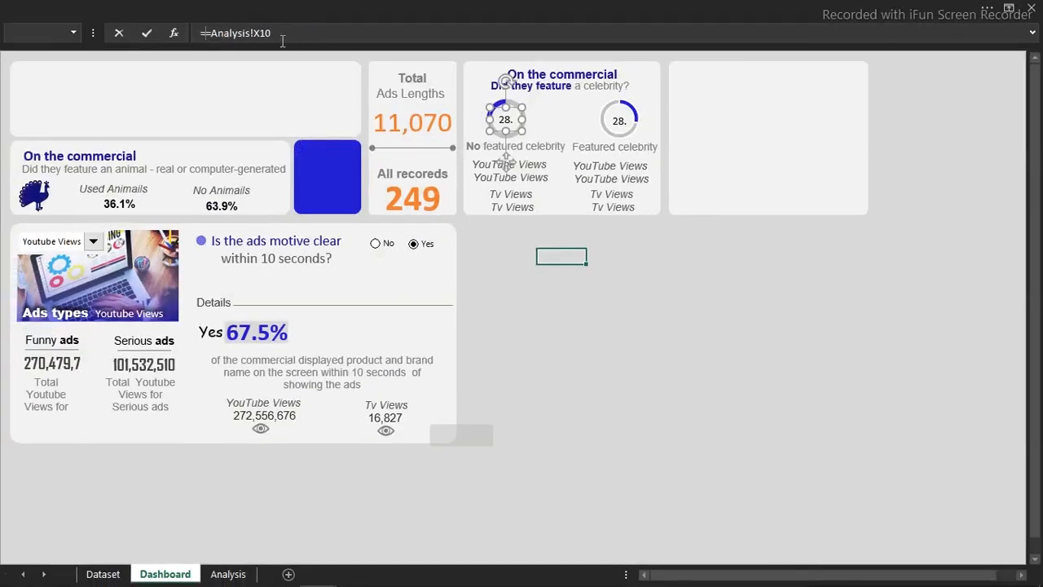
key(Return)
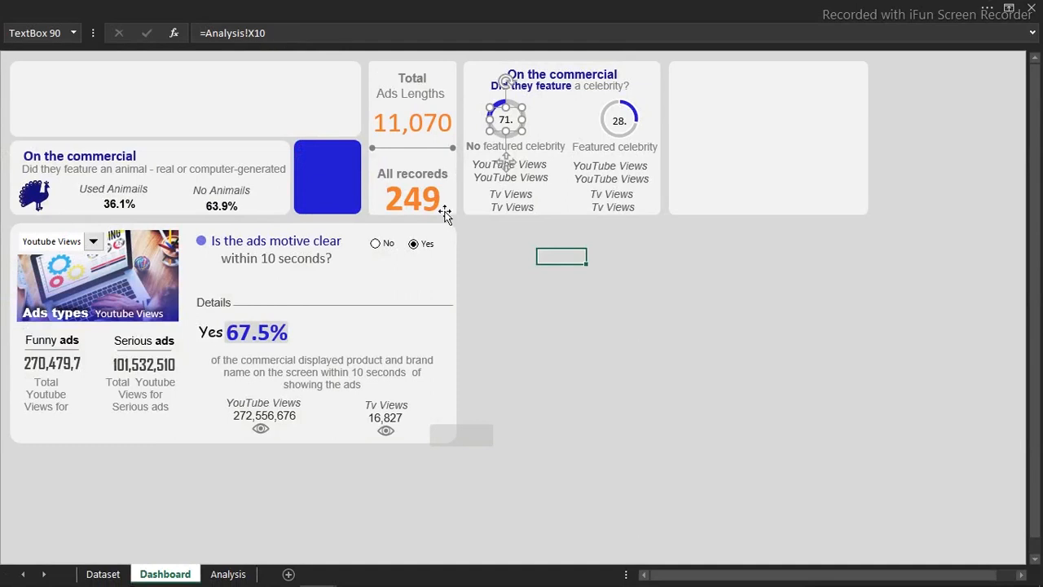
Format the No and Yes percentages in Analysis cells X10:X11 with zero decimal places.
click(228, 573)
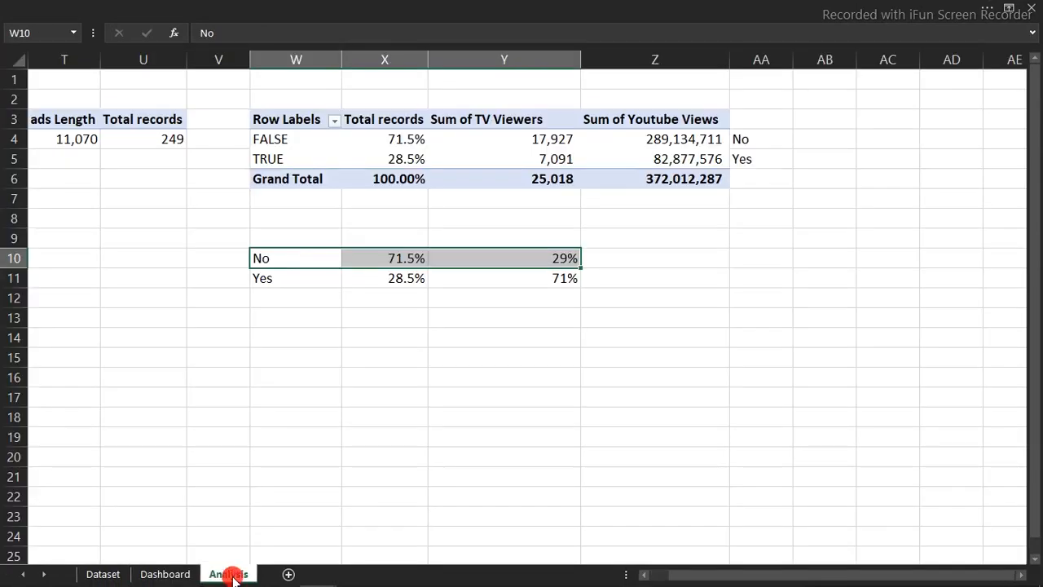
click(388, 257)
drag(388, 257, 388, 271)
key(ctrl+1)
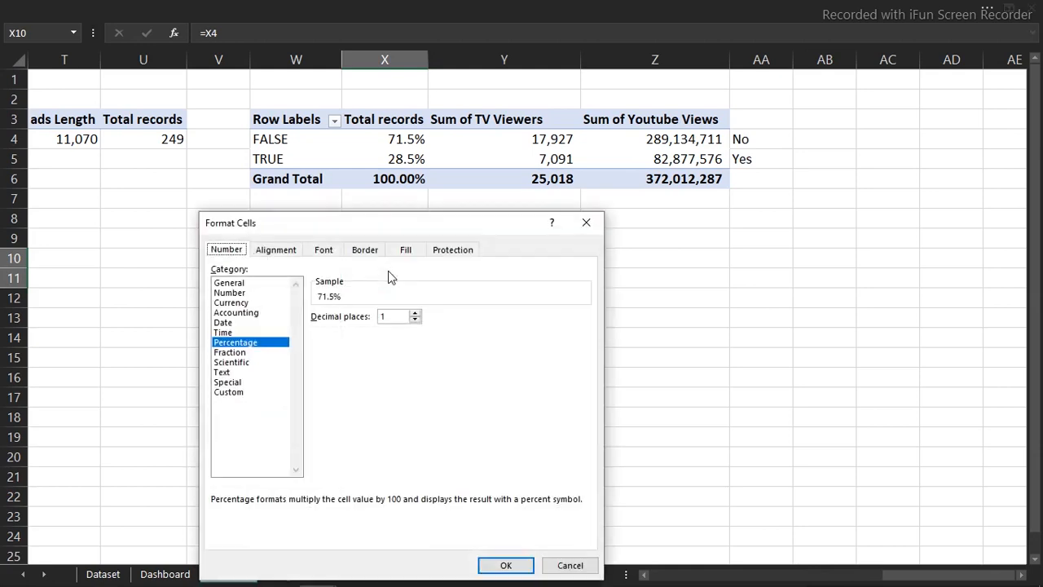
click(416, 320)
click(506, 567)
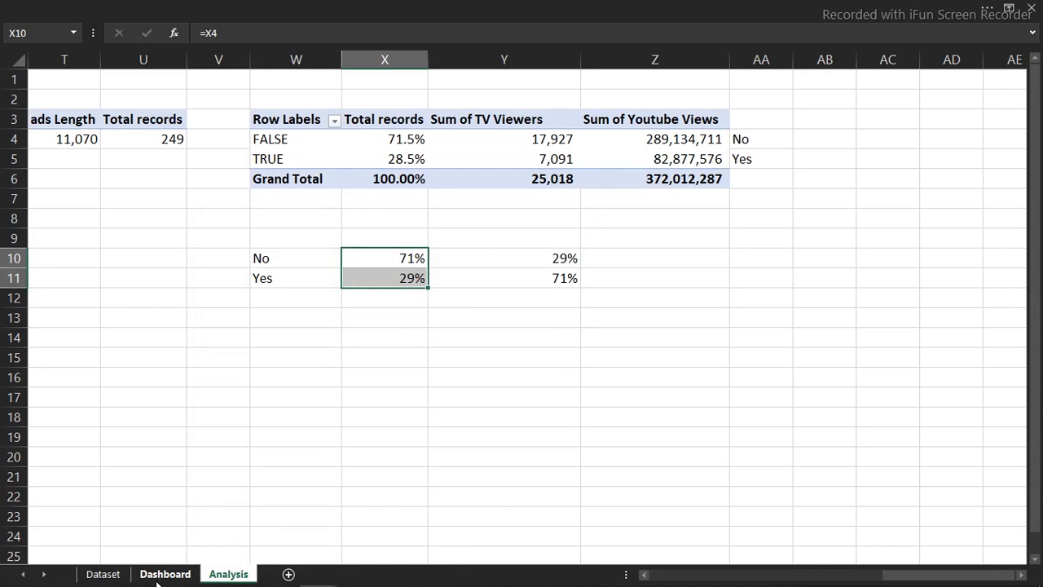
Widen both percentage text boxes on the dashboard together to fit the full percentages, keeping them centred in their doughnuts.
click(160, 577)
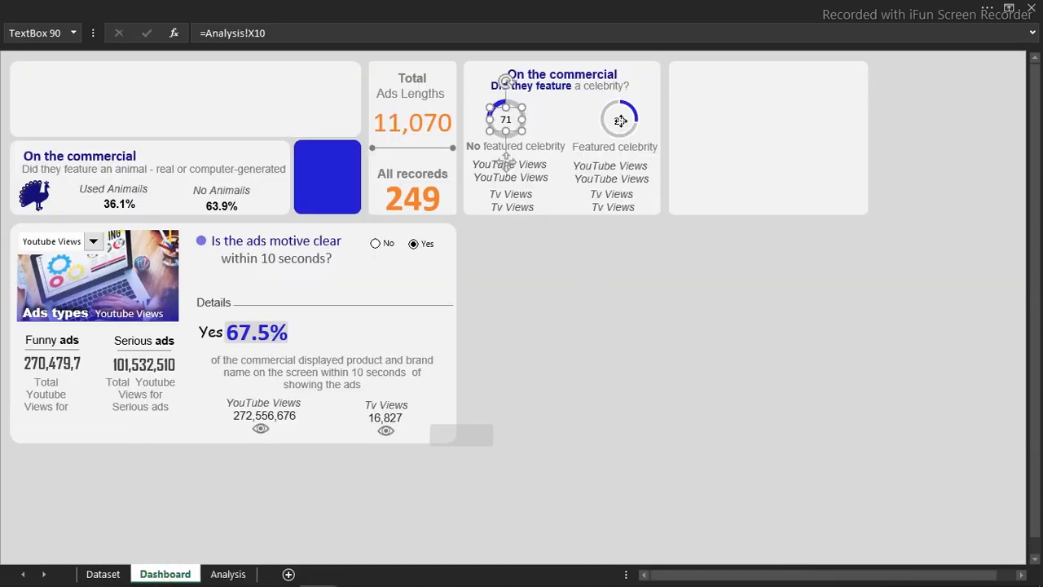
ctrl+click(621, 120)
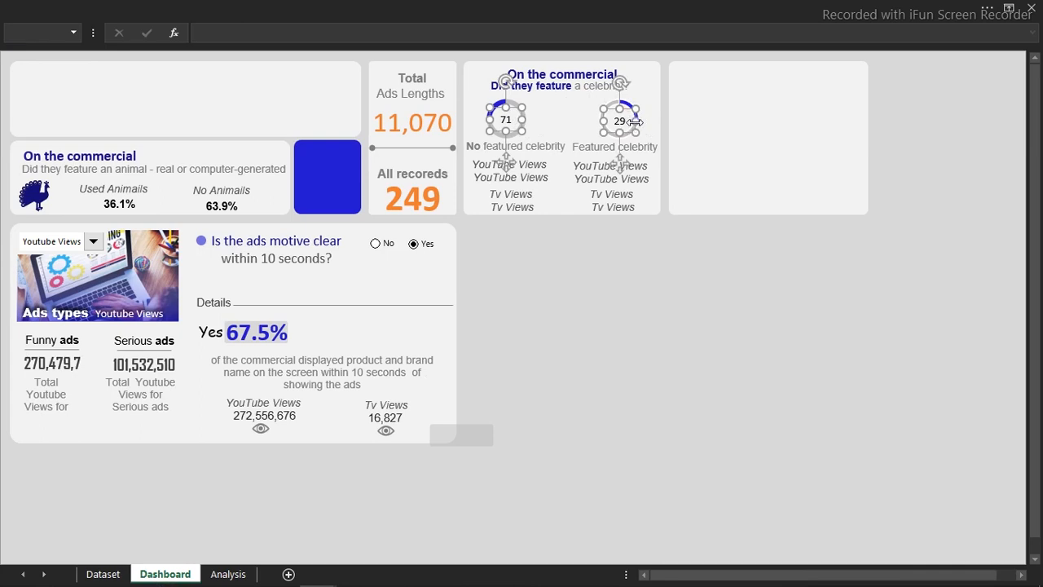
click(645, 122)
drag(645, 122, 630, 132)
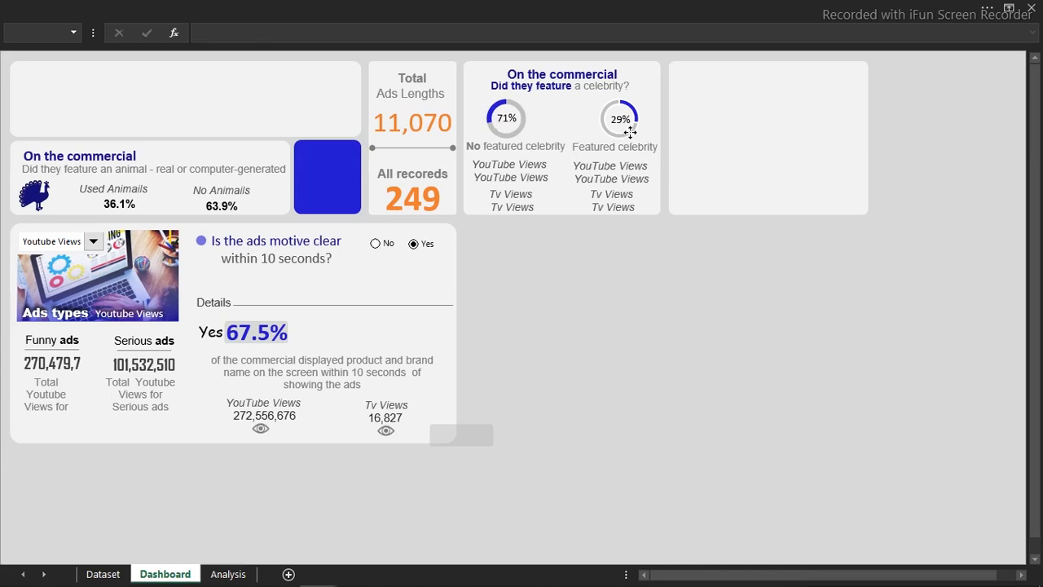
Set both doughnut percentage labels to bold Arial.
click(140, 4)
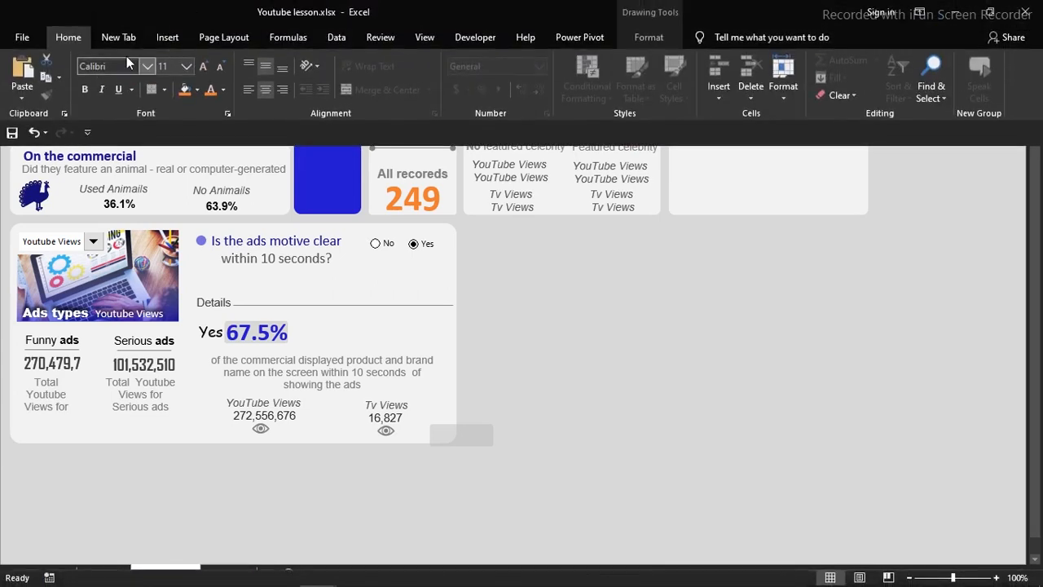
click(147, 64)
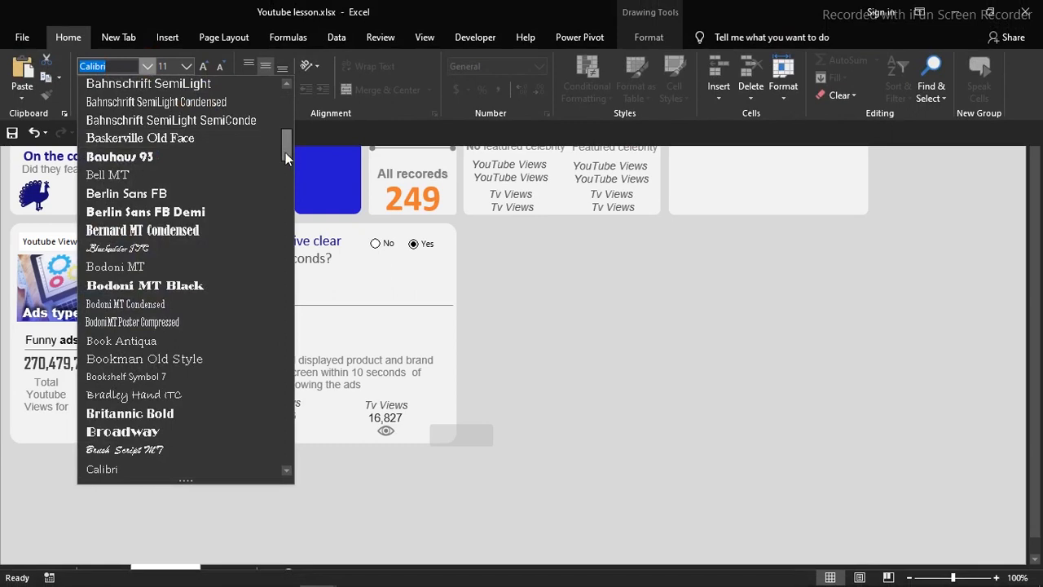
drag(288, 139, 290, 89)
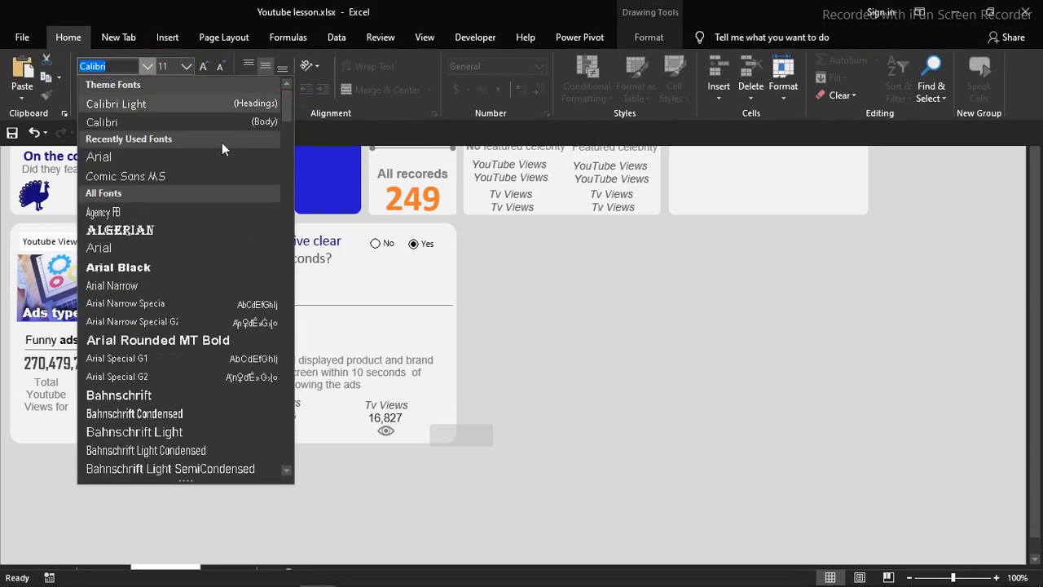
click(156, 155)
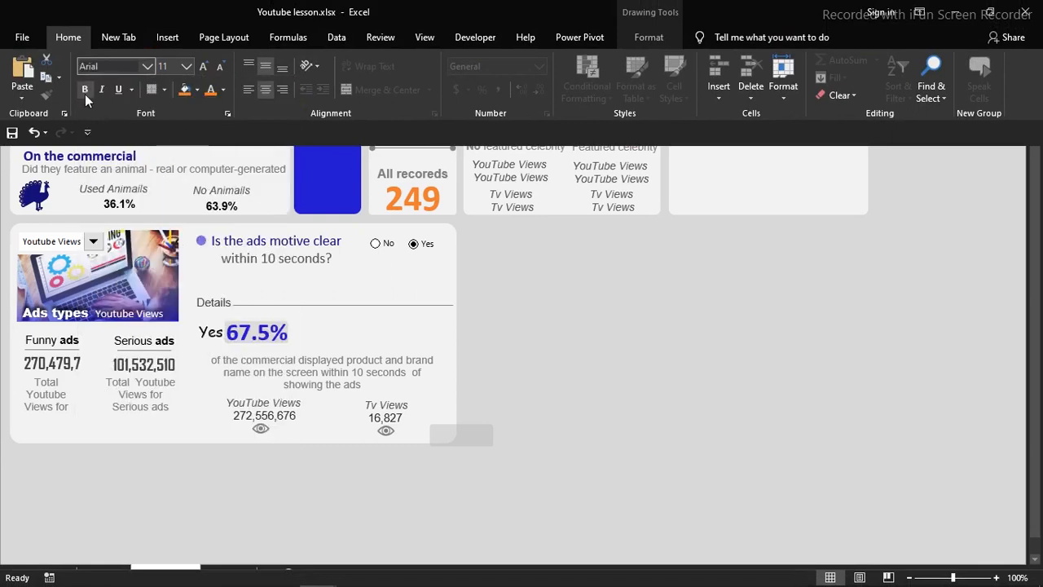
click(623, 327)
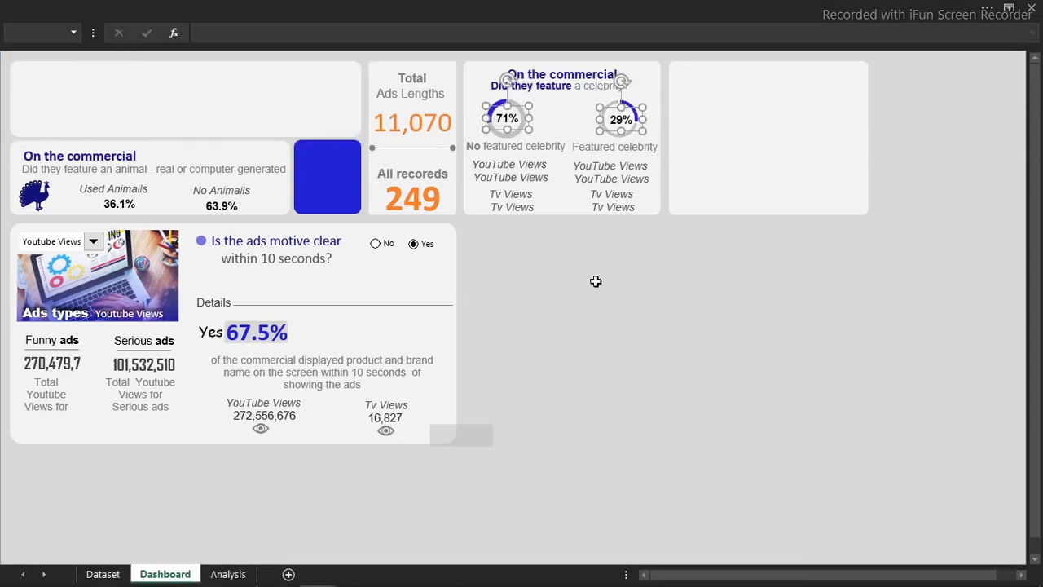
click(615, 348)
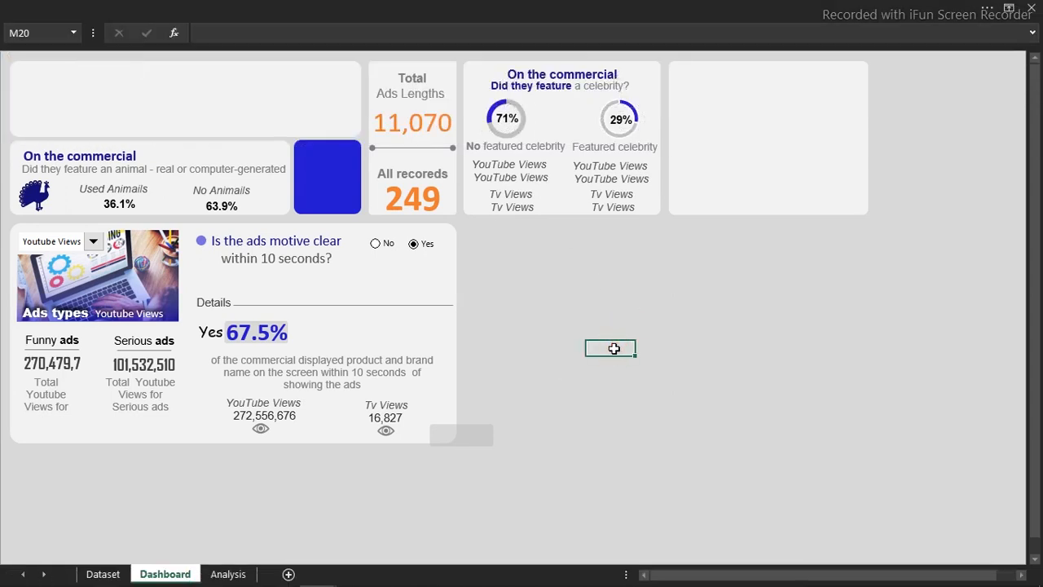
click(519, 178)
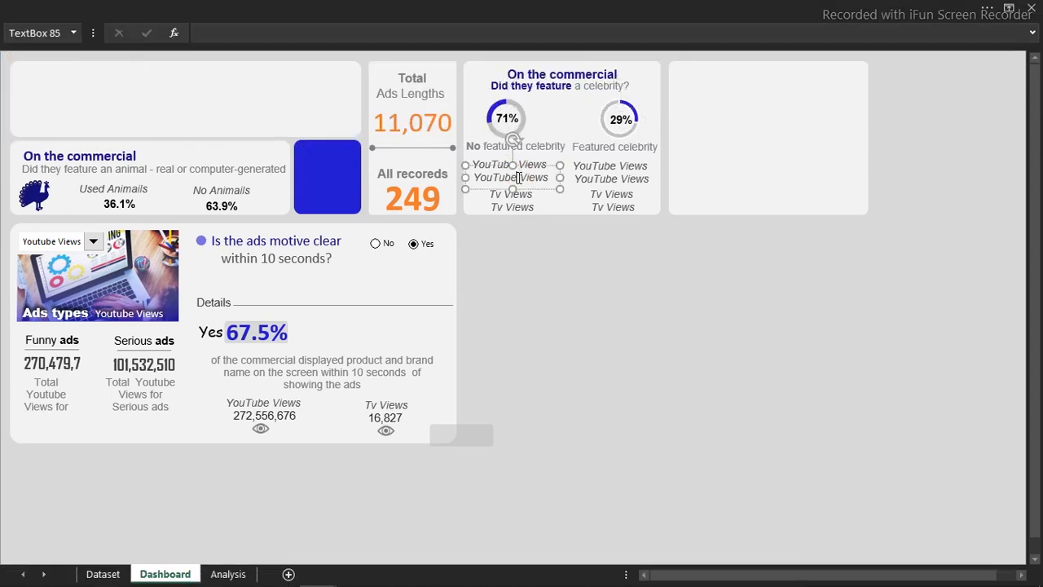
click(317, 31)
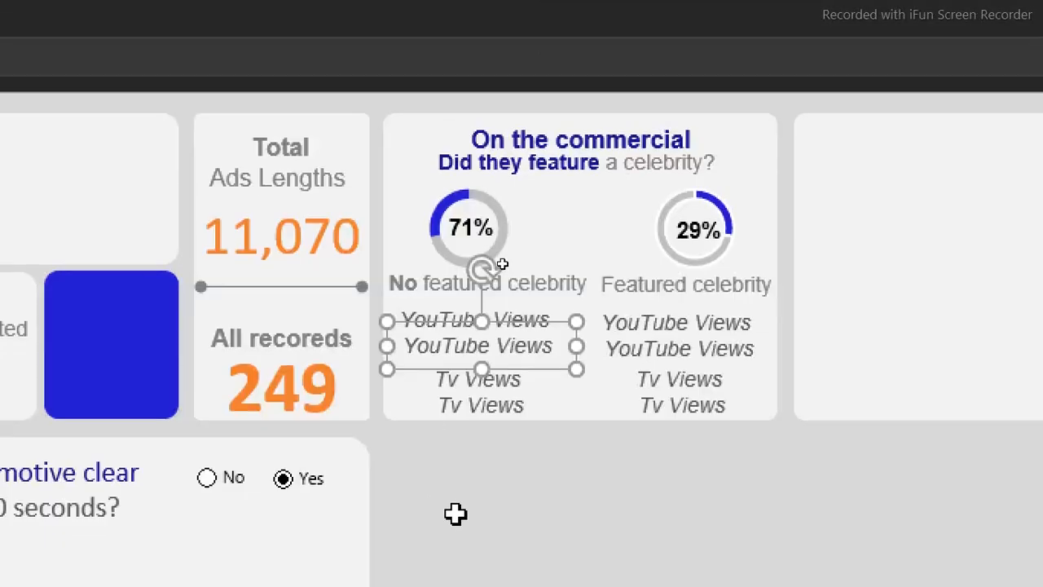
click(540, 505)
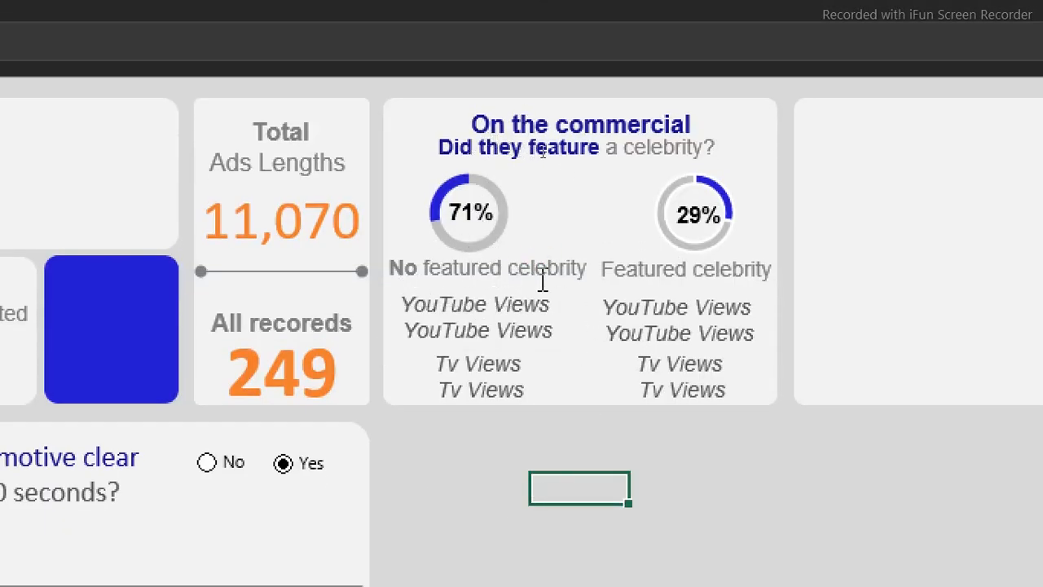
mouse_move(474, 243)
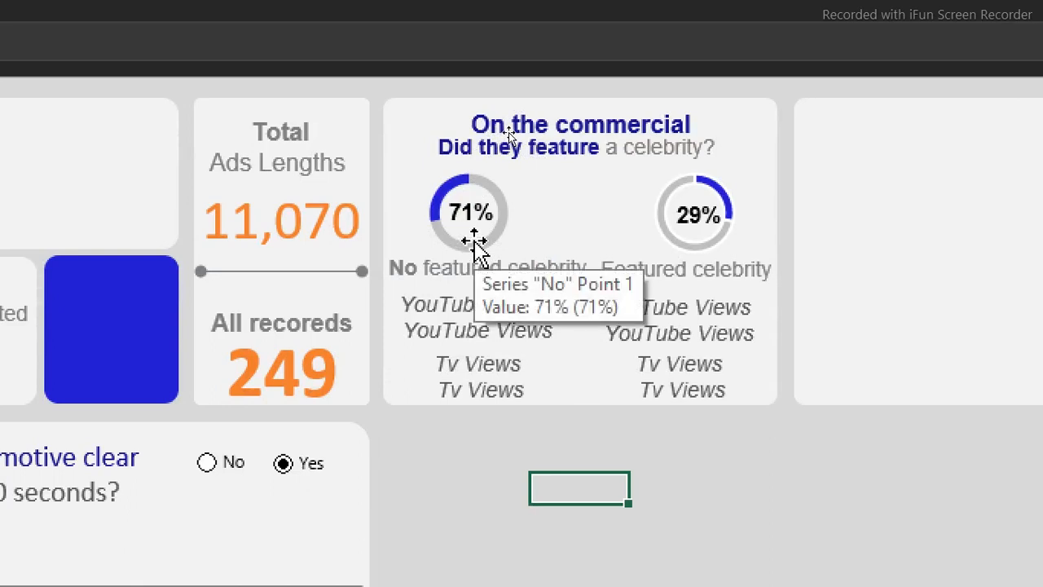
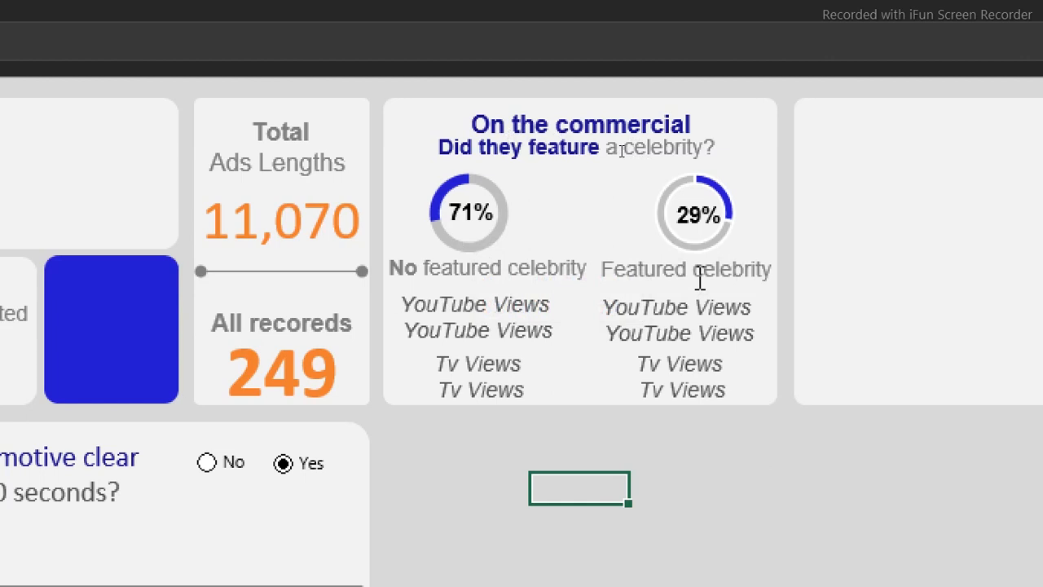
Link the lower YouTube Views text box under No featured celebrity to the No row's Sum of Youtube Views on the Analysis sheet.
click(476, 329)
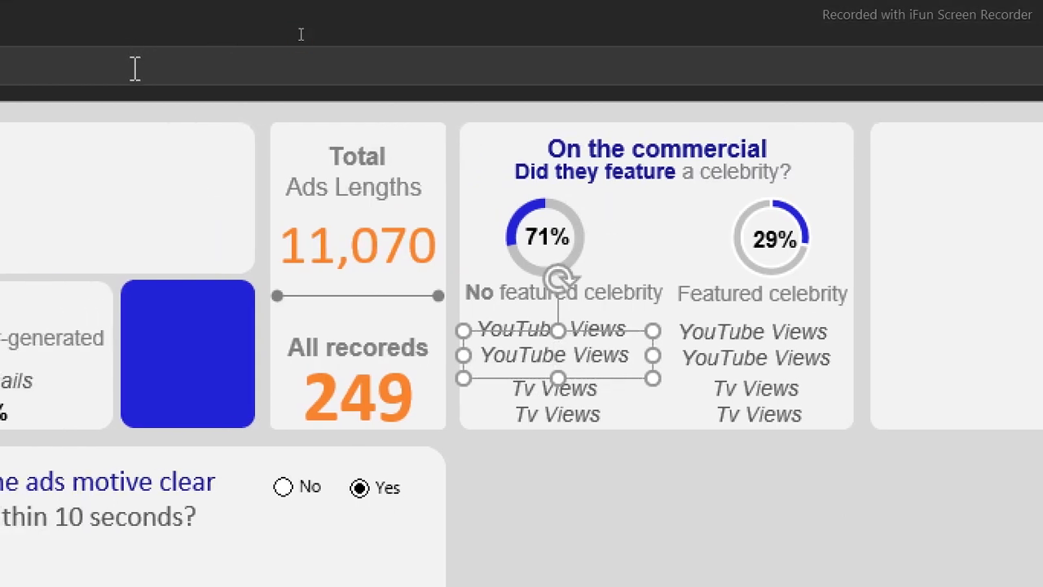
click(136, 69)
text(=)
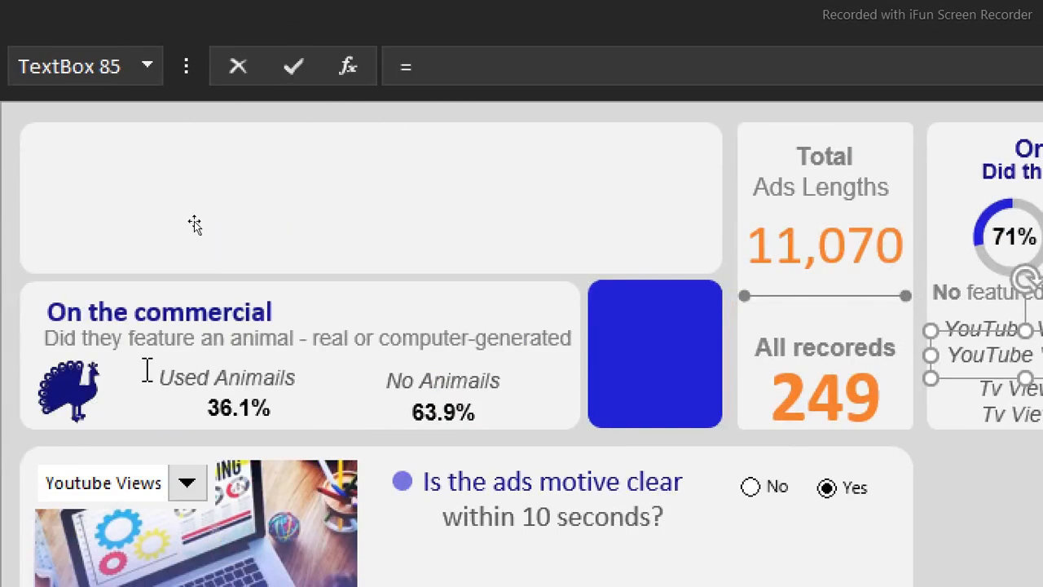
click(489, 560)
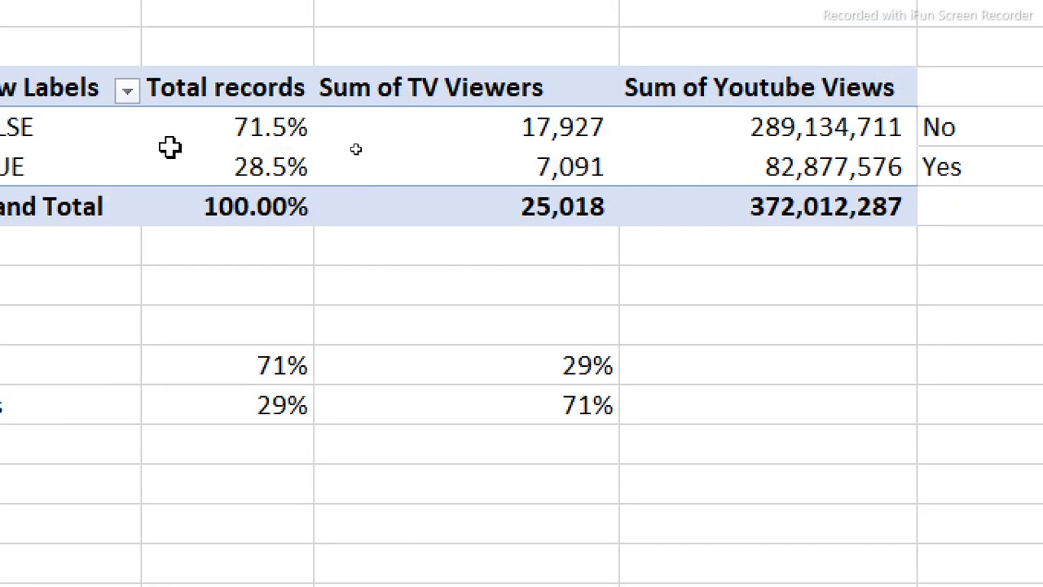
click(682, 139)
key(ctrl+c)
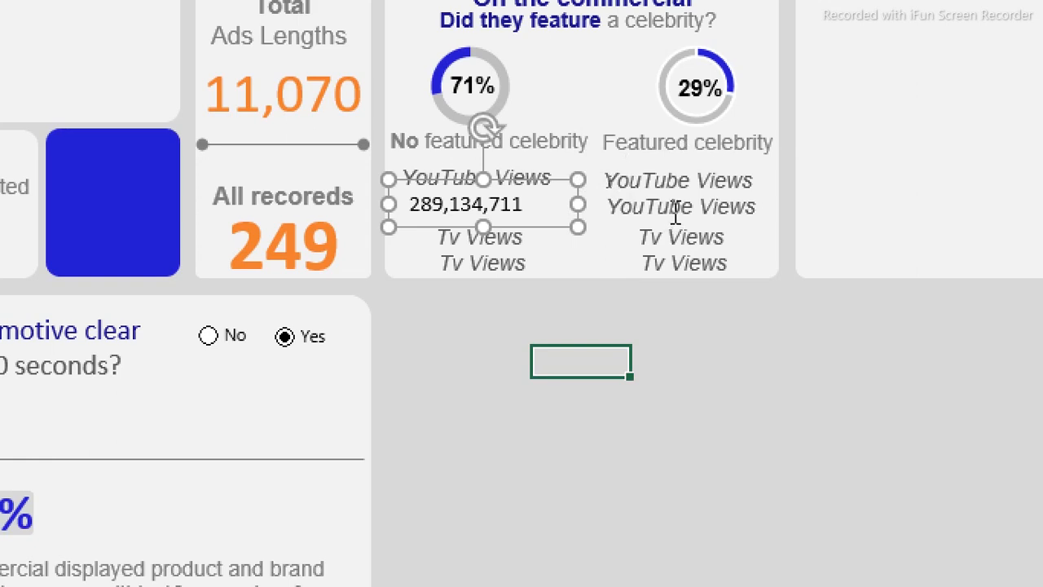
Link the lower YouTube Views text box under Featured celebrity to the Yes row's Sum of Youtube Views on the Analysis sheet.
click(608, 179)
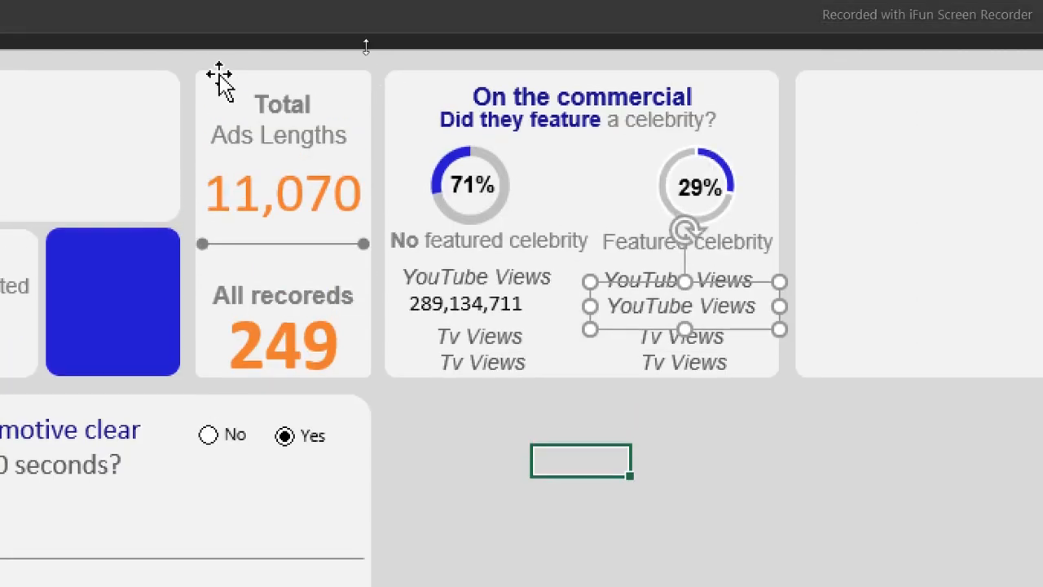
text(=)
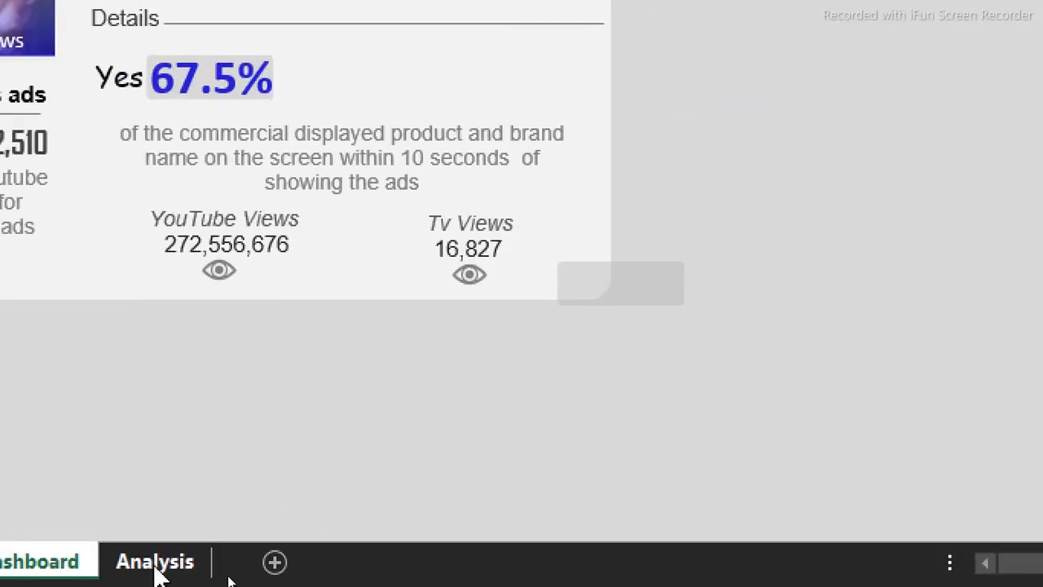
click(157, 567)
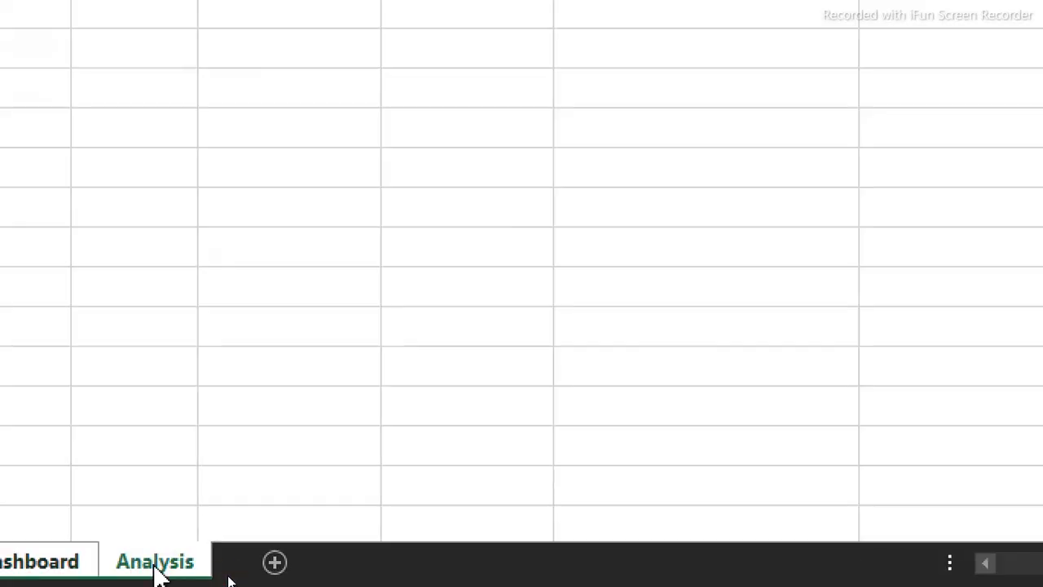
click(820, 131)
key(Return)
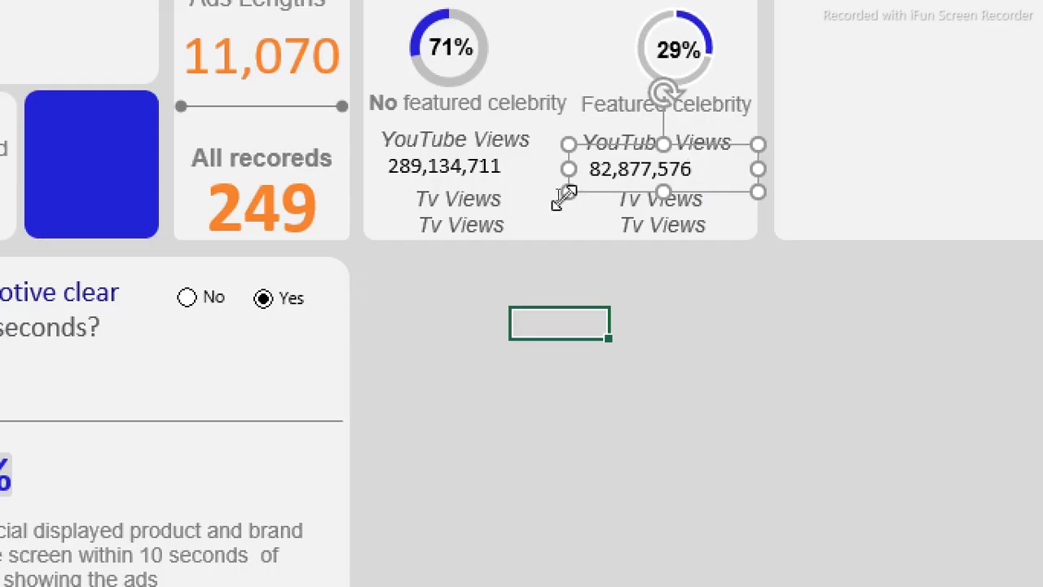
Link the lower Tv Views text boxes to their Analysis TV viewer values and format all four view values in dark grey Arial.
click(479, 224)
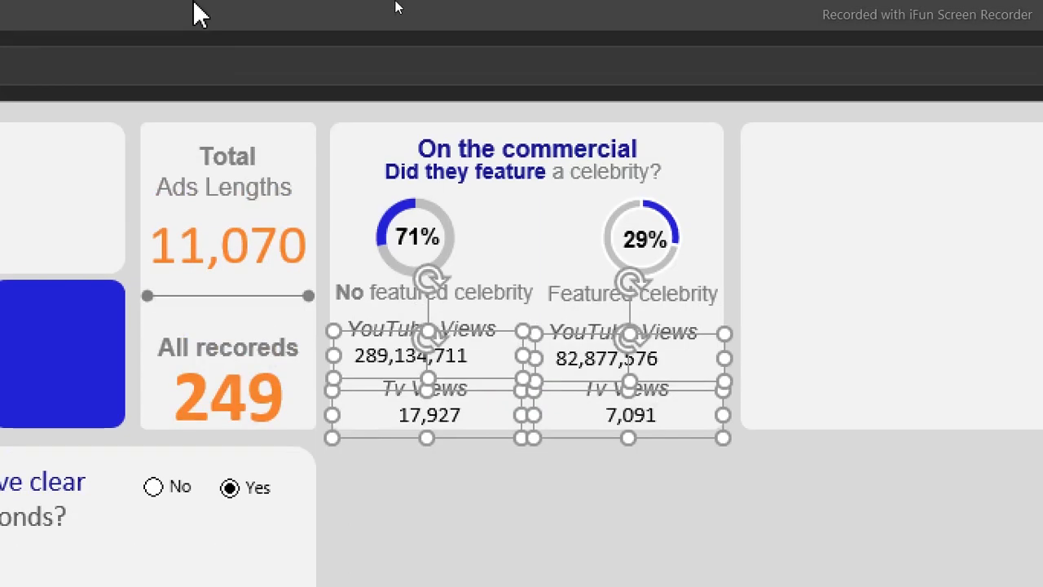
click(199, 11)
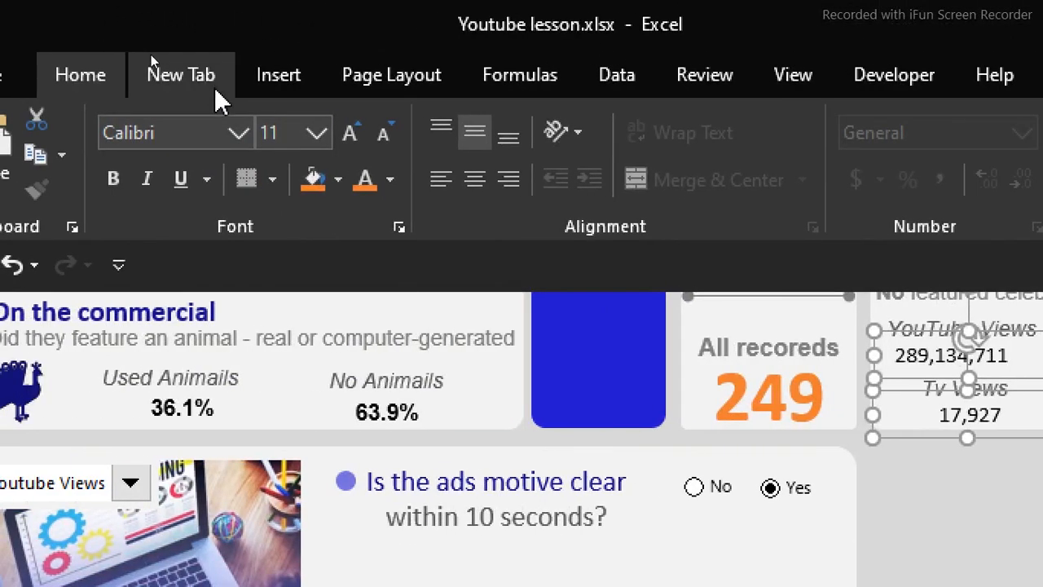
click(251, 137)
drag(517, 289, 513, 186)
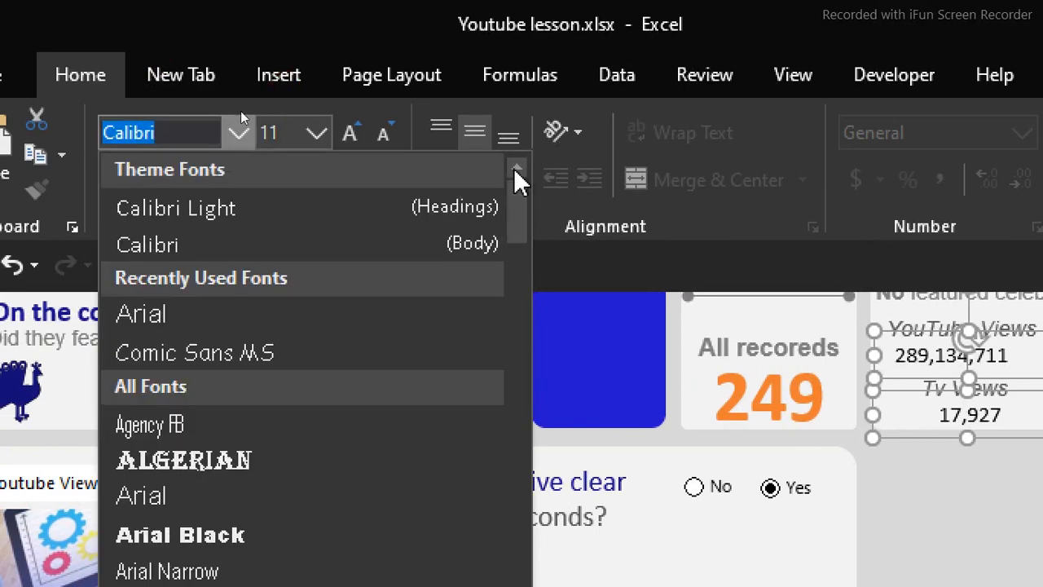
click(181, 315)
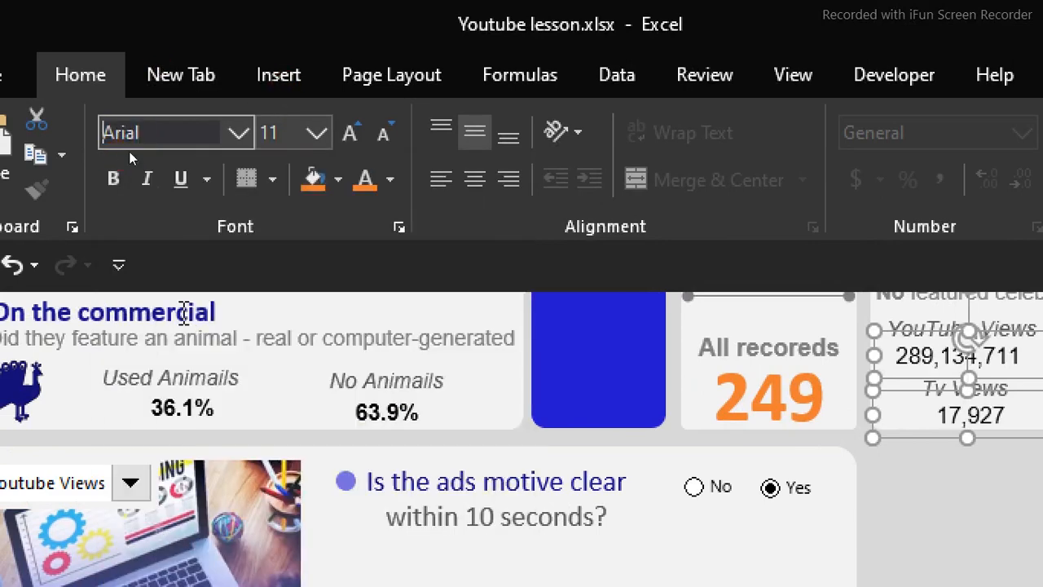
click(393, 183)
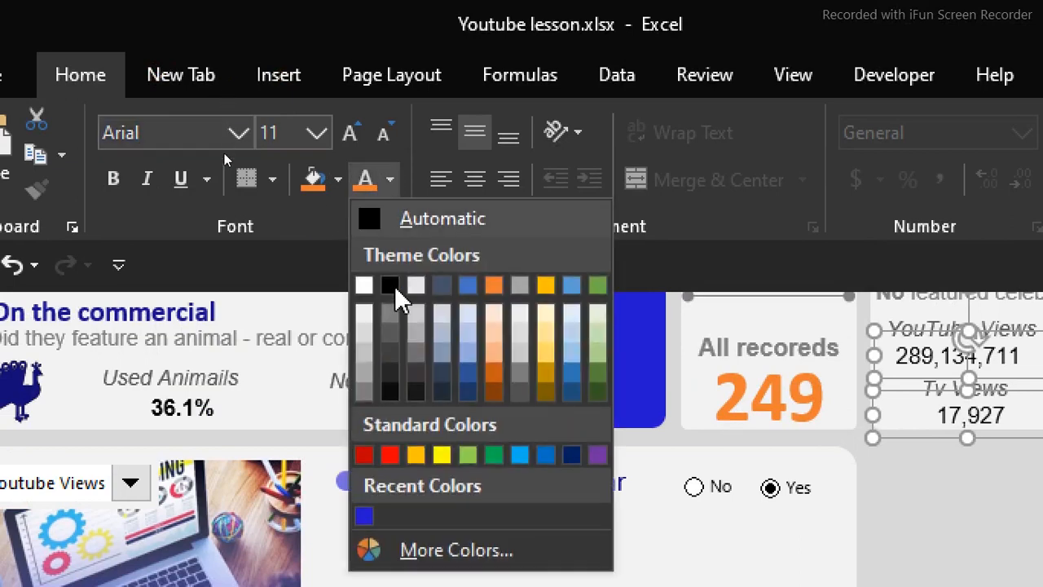
click(392, 373)
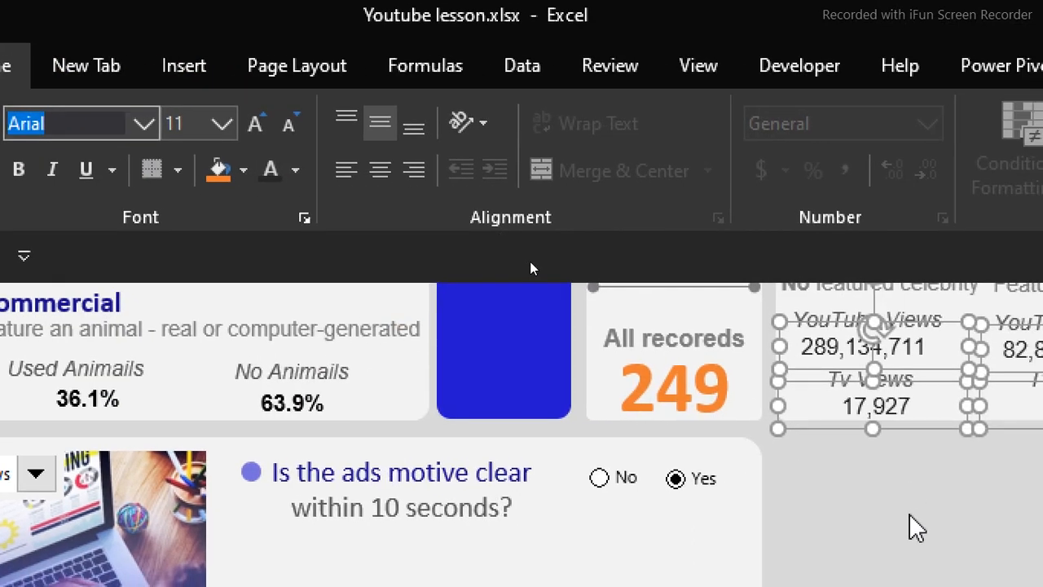
click(911, 512)
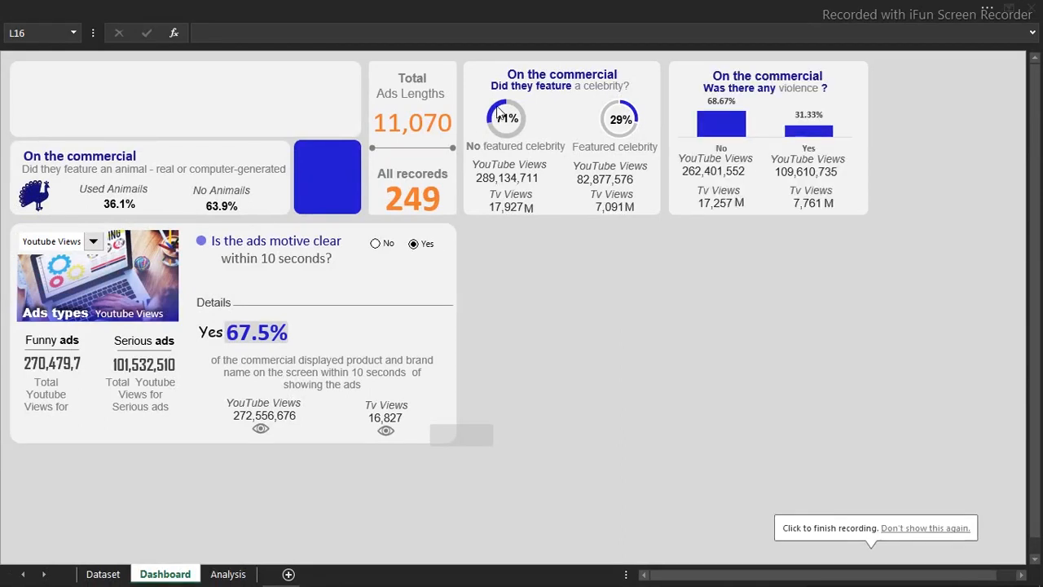
In the No featured celebrity doughnut, fill the larger slice with the recent blue and the smaller slice with grey.
double_click(522, 134)
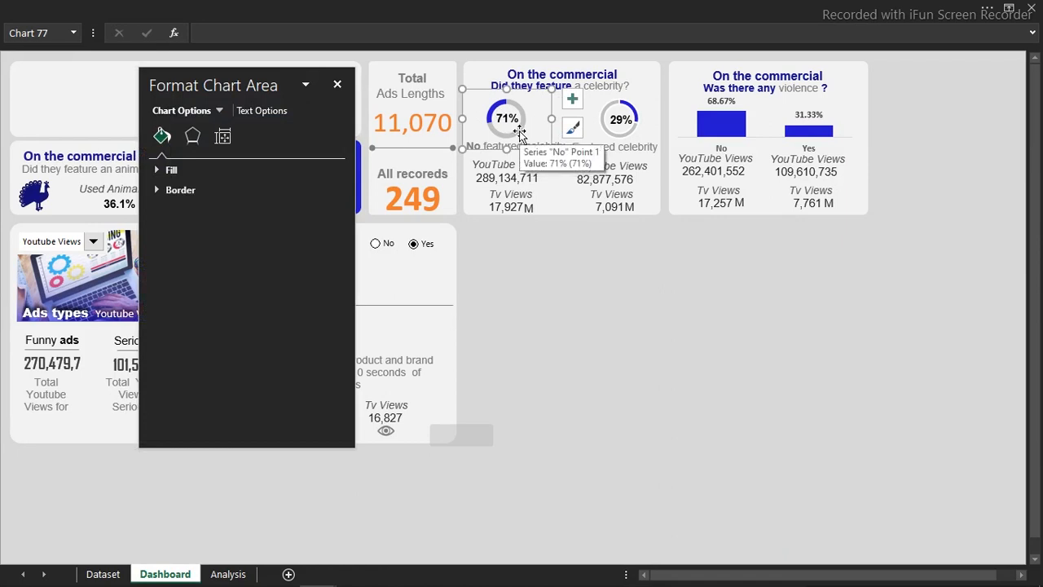
key(ctrl)
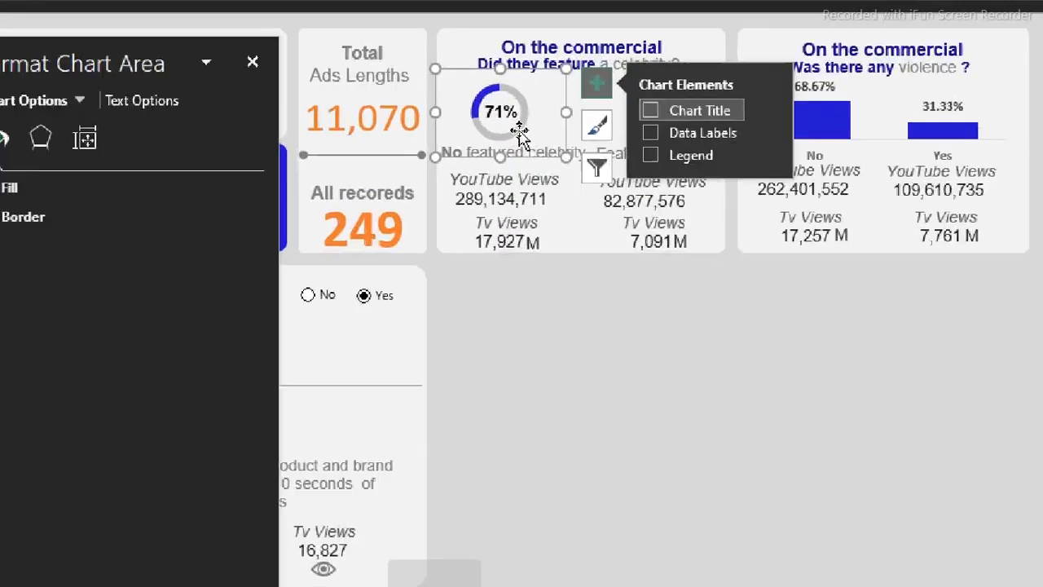
click(520, 131)
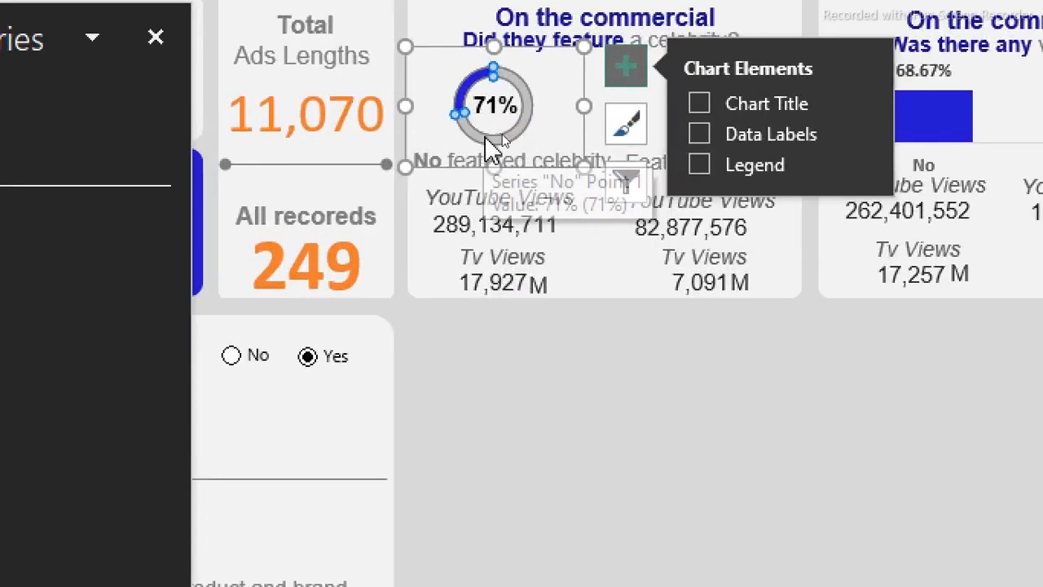
click(492, 138)
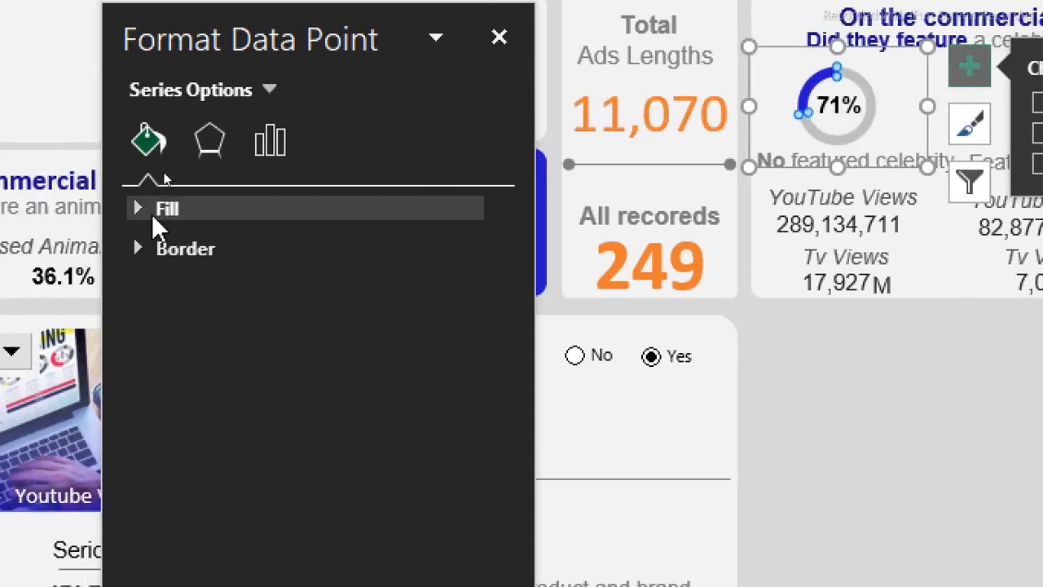
click(158, 215)
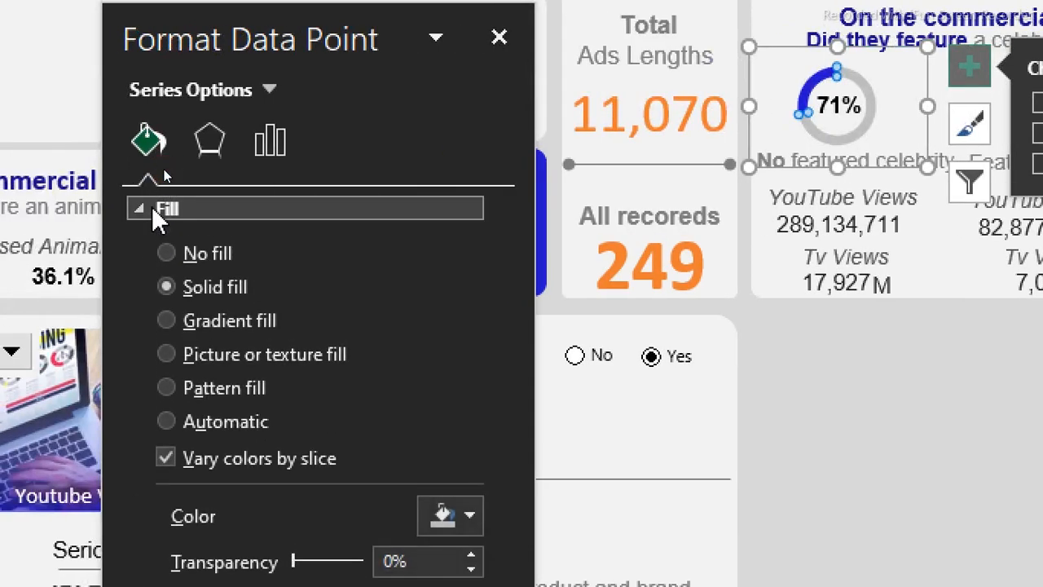
click(462, 509)
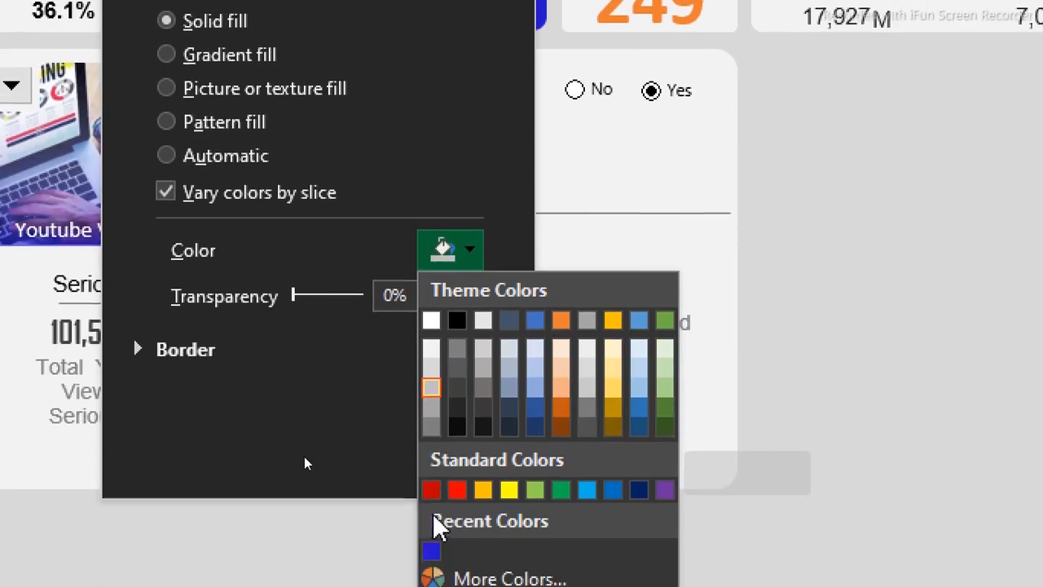
click(431, 507)
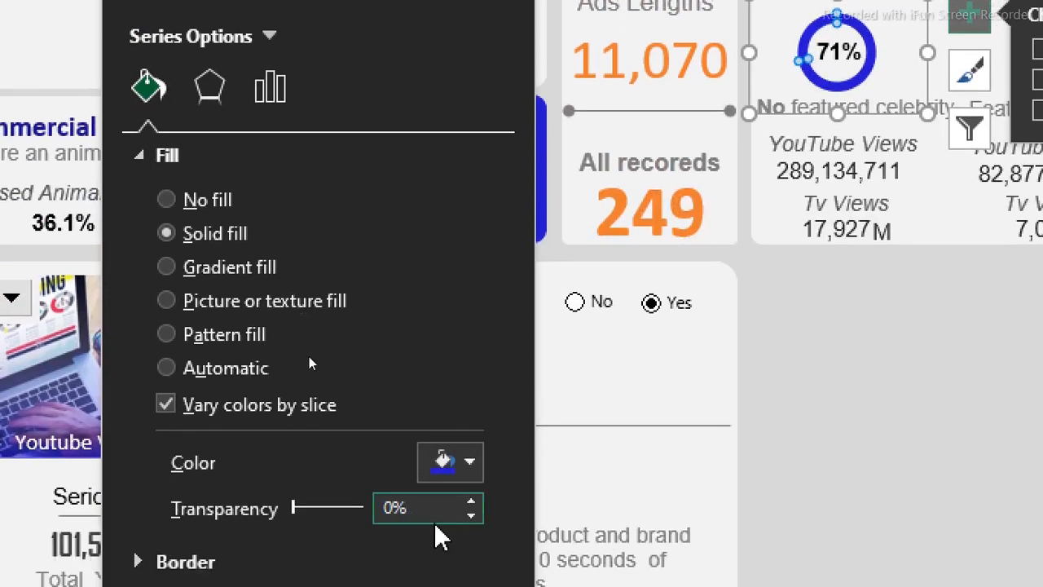
click(477, 460)
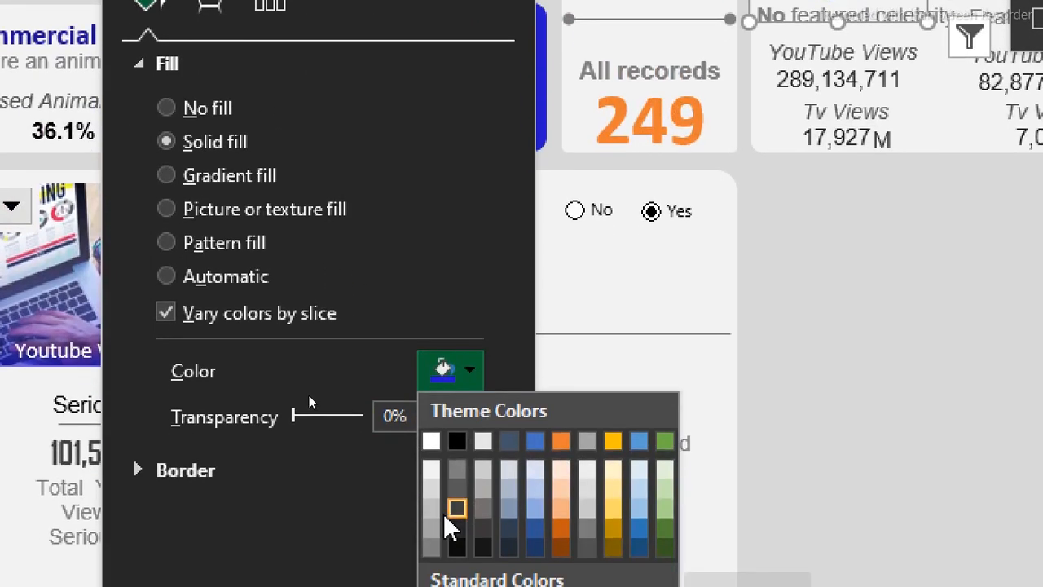
click(435, 528)
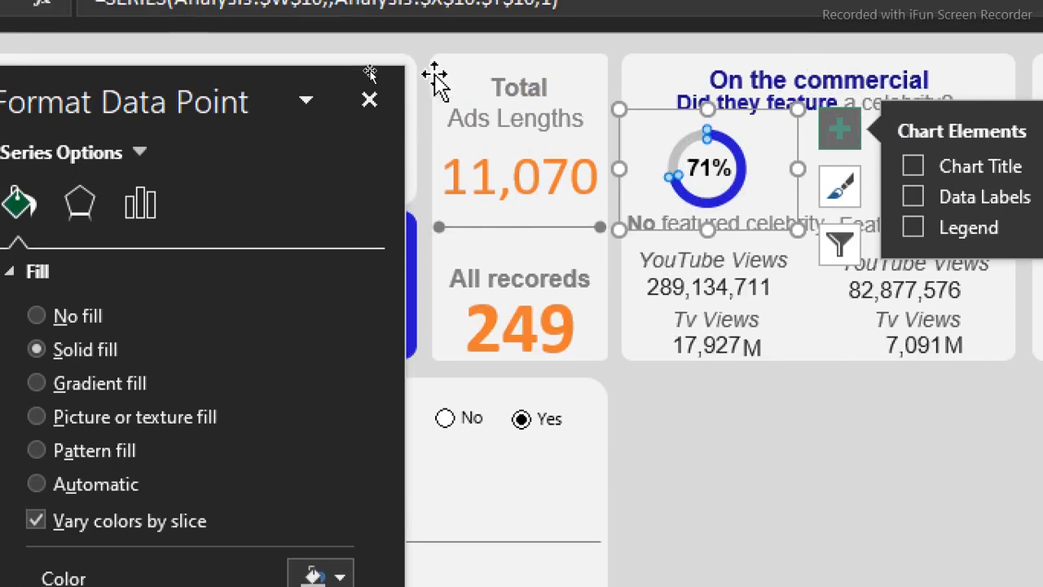
Remove the border line from the Featured celebrity doughnut's data series.
click(369, 100)
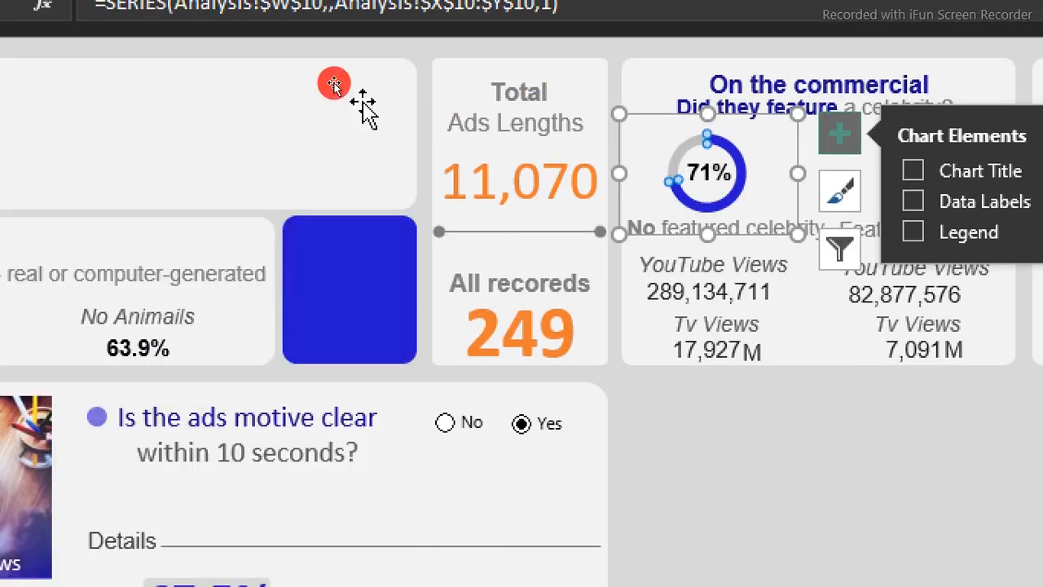
click(915, 536)
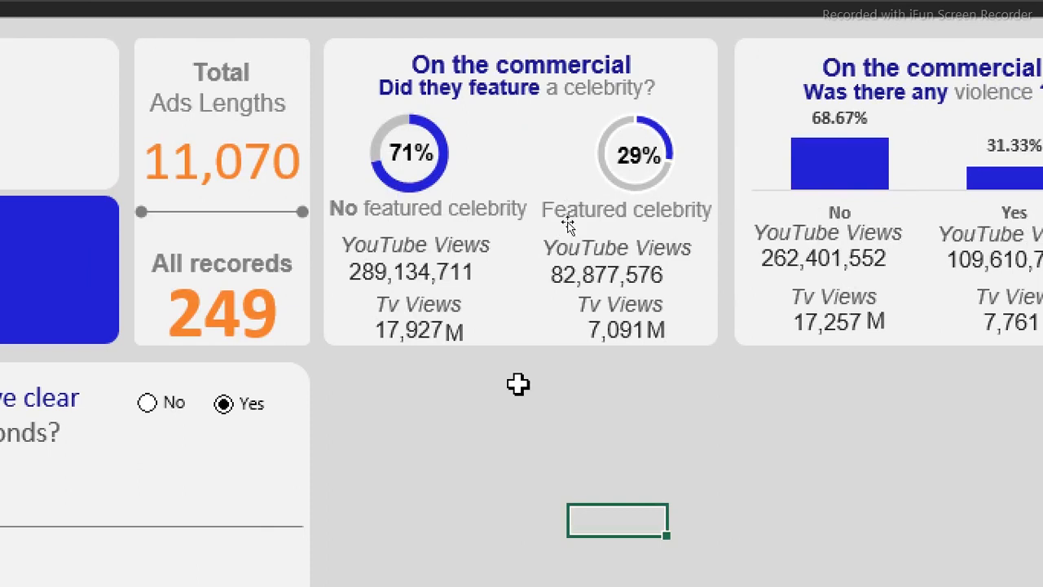
click(646, 124)
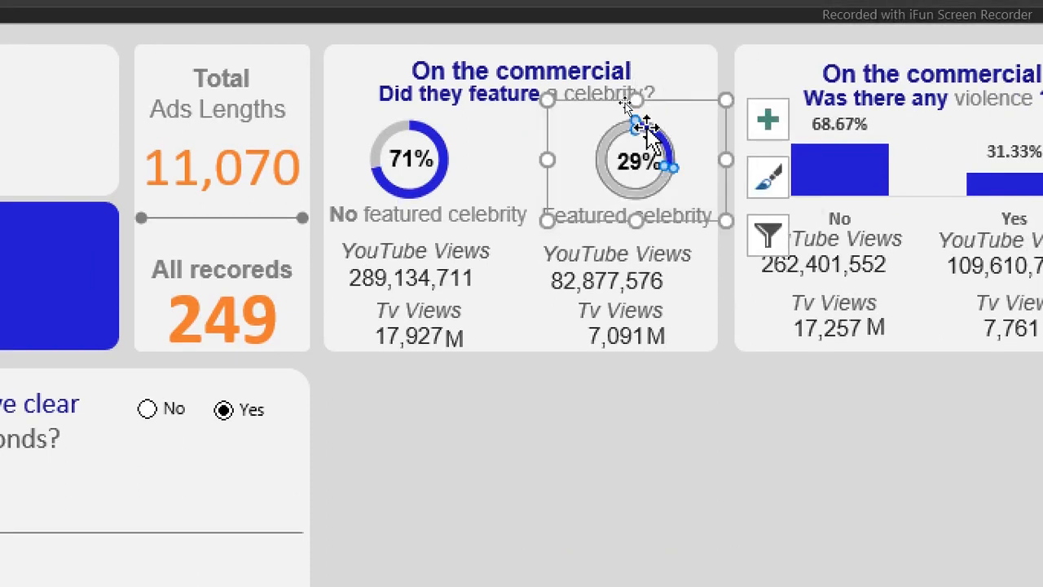
click(658, 127)
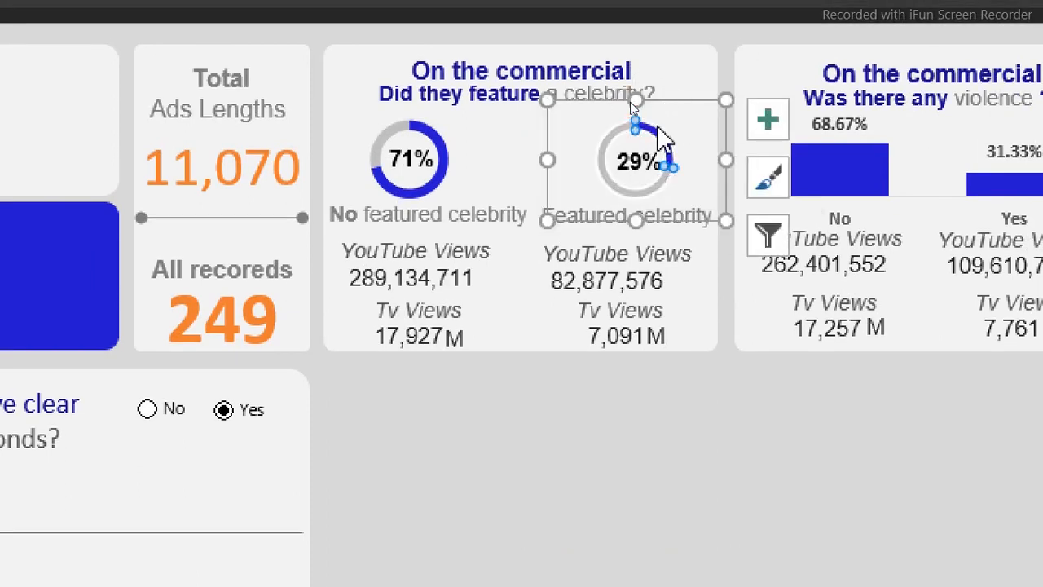
double_click(661, 131)
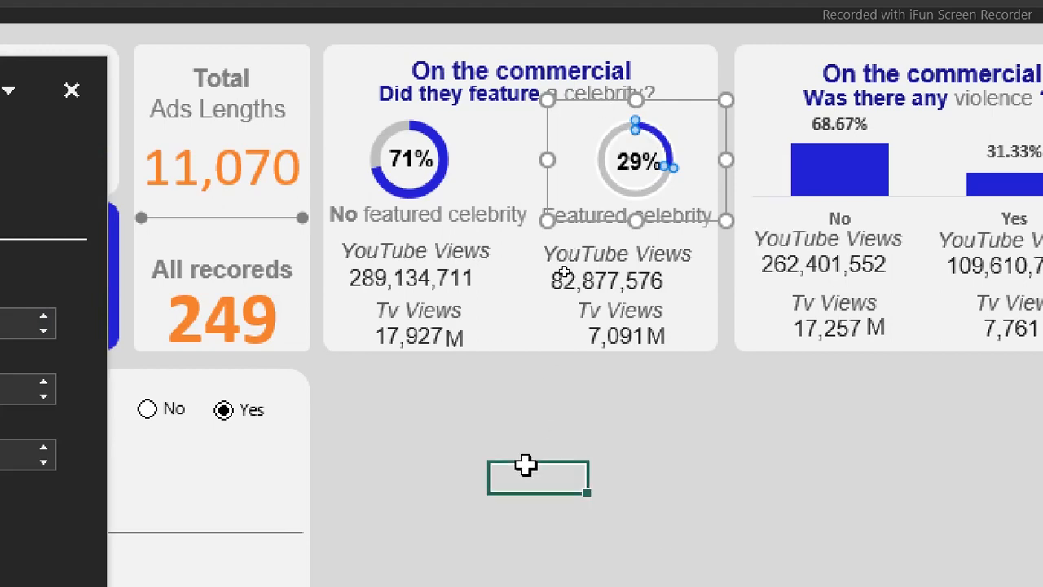
click(526, 465)
click(646, 128)
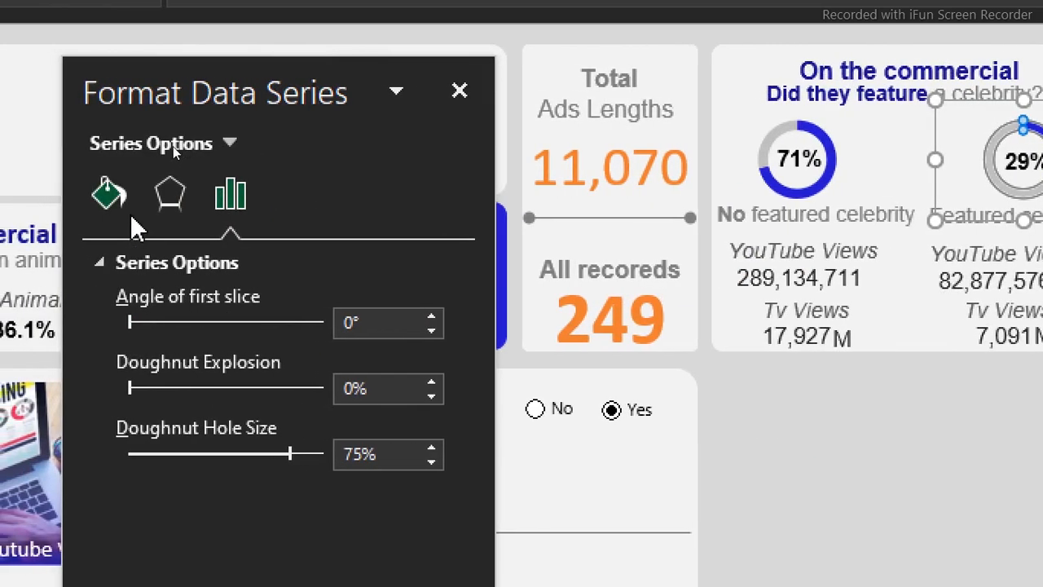
click(123, 209)
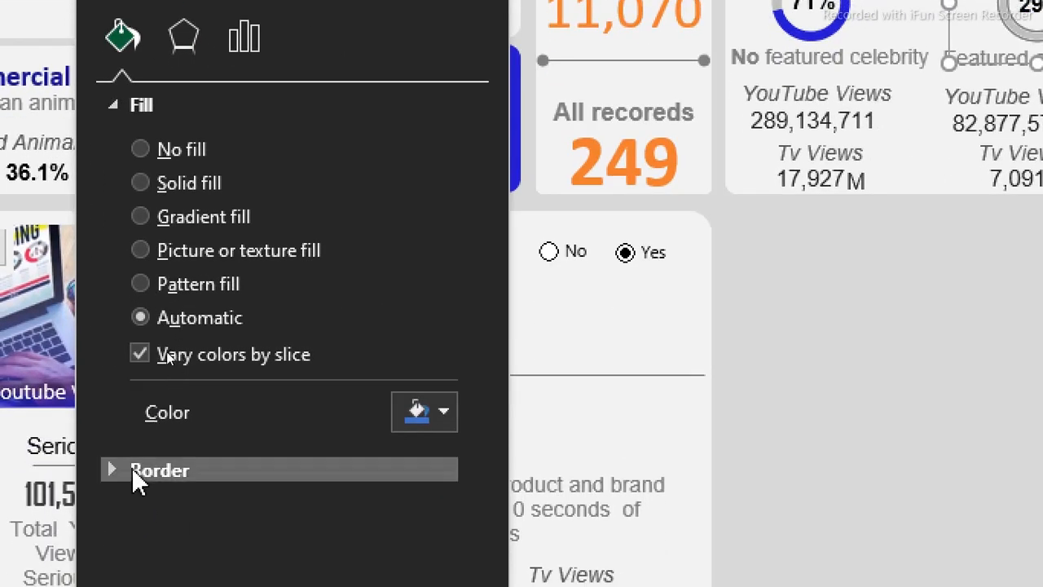
click(131, 471)
click(141, 477)
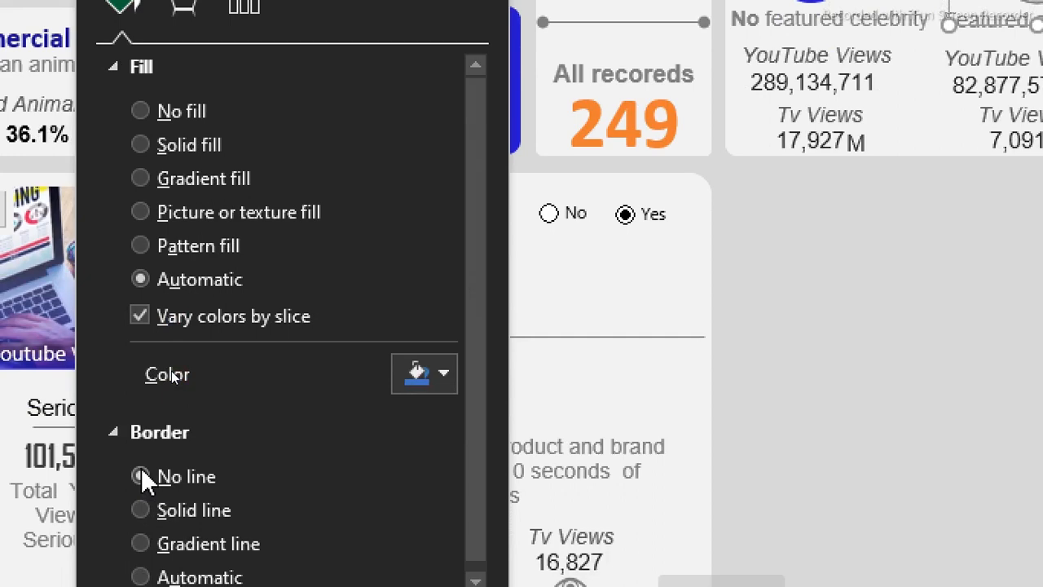
click(906, 216)
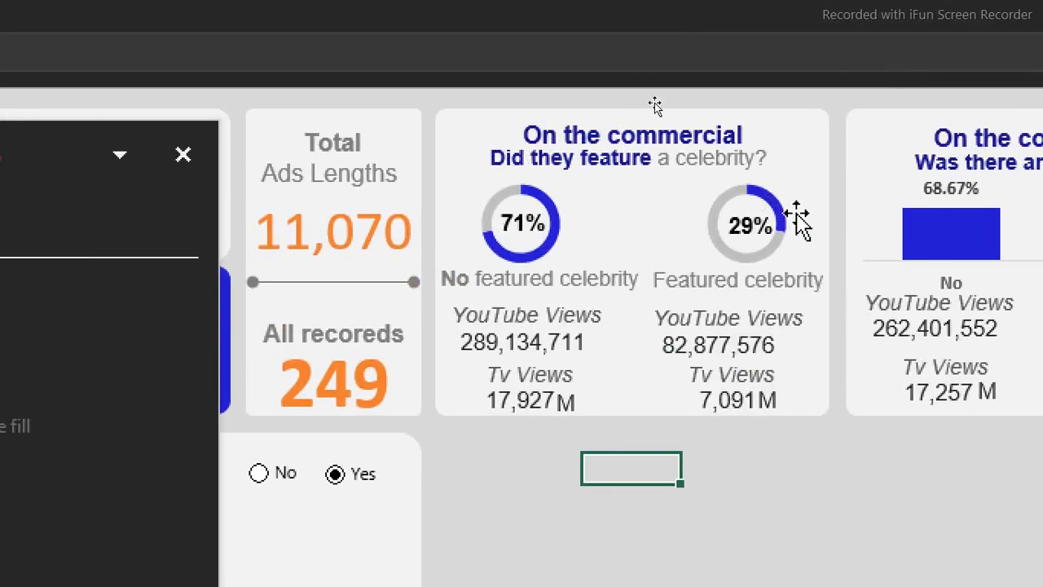
click(185, 156)
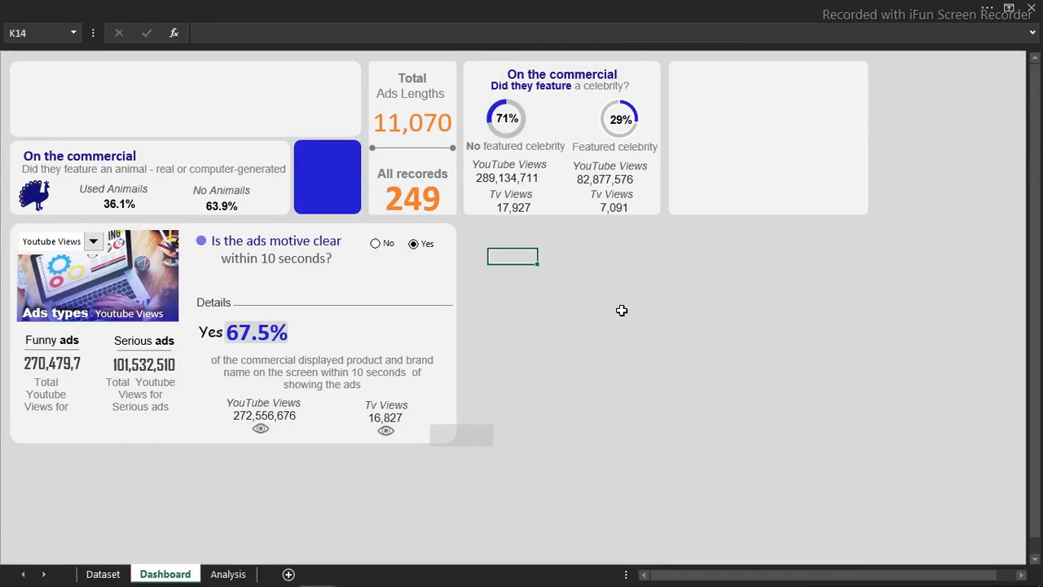
Title the empty card "On the commercial Was there any violence ?" and look up the Danger field's definition in the data dictionary.
click(778, 116)
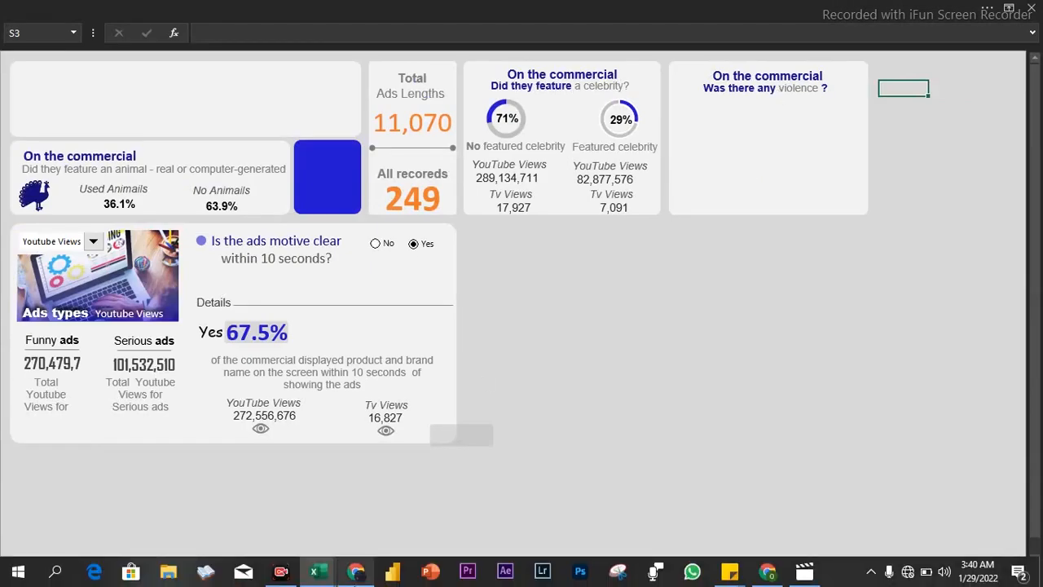
mouse_move(323, 569)
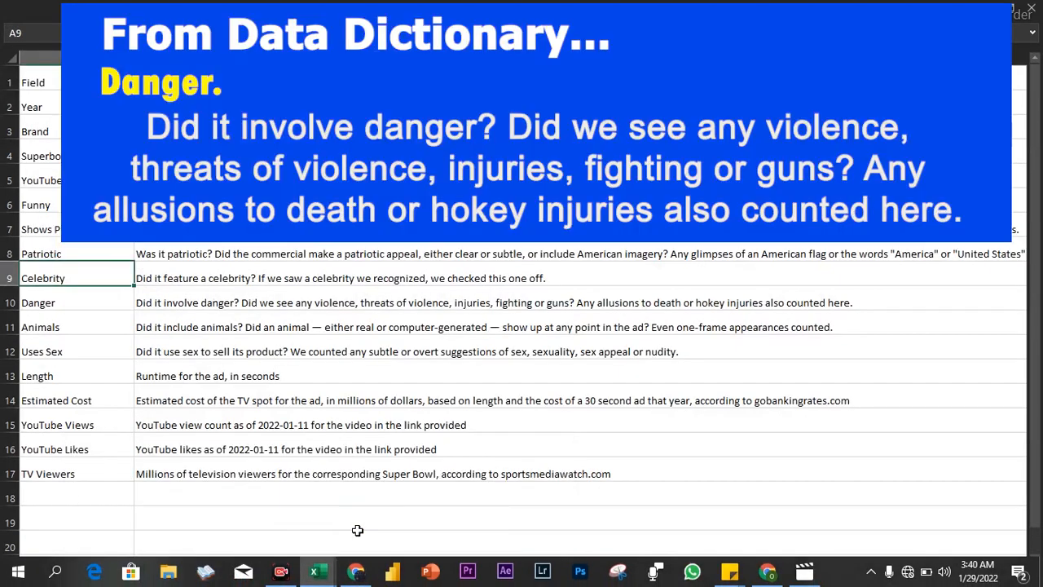
click(352, 526)
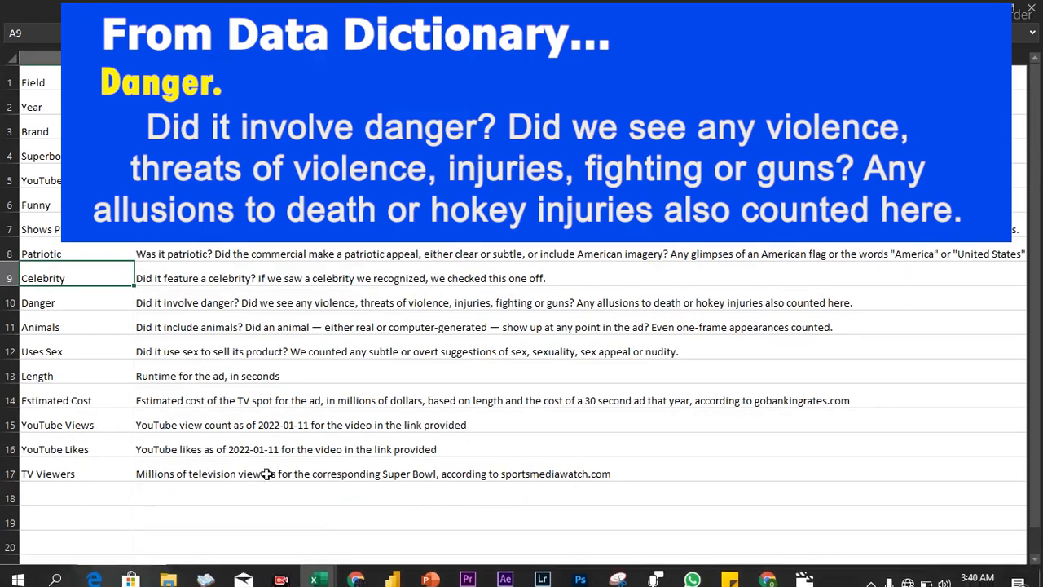
click(81, 301)
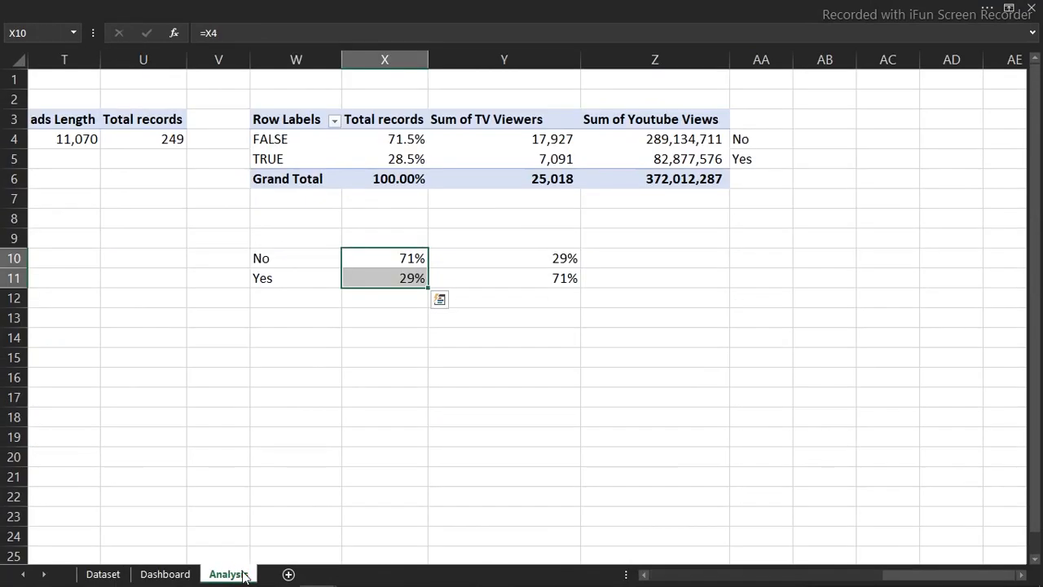
Copy the celebrity PivotTable on the Analysis sheet and paste it at AC3.
click(290, 124)
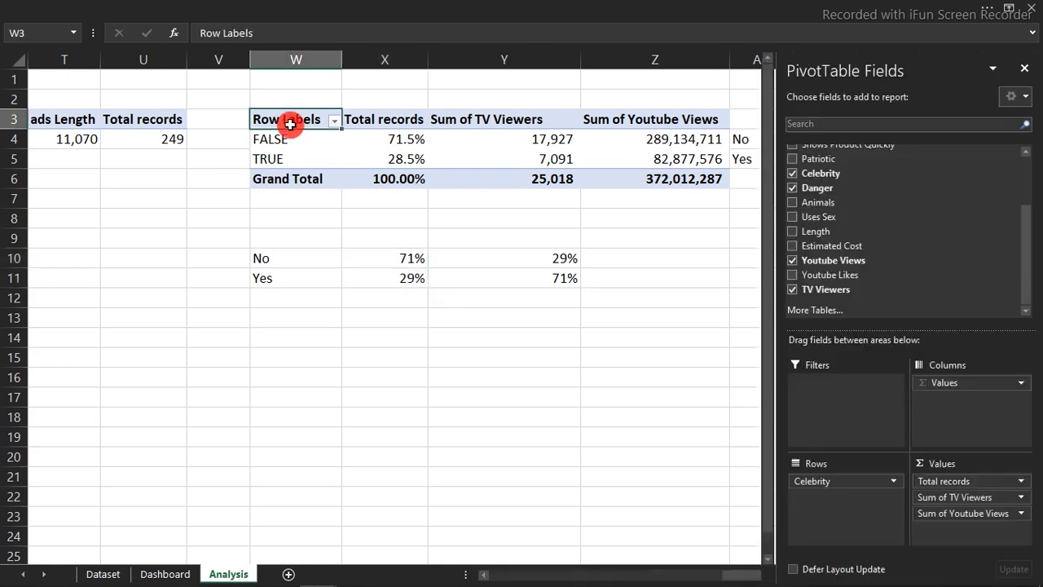
click(238, 183)
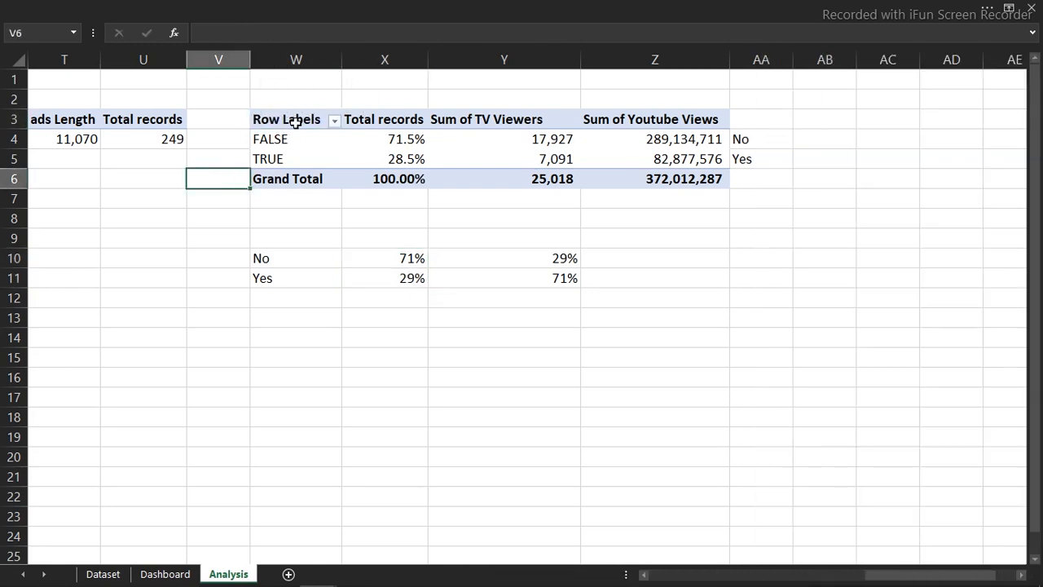
click(293, 120)
mouse_move(506, 144)
mouse_down()
mouse_move(635, 159)
mouse_move(654, 176)
mouse_up()
key(ctrl+c)
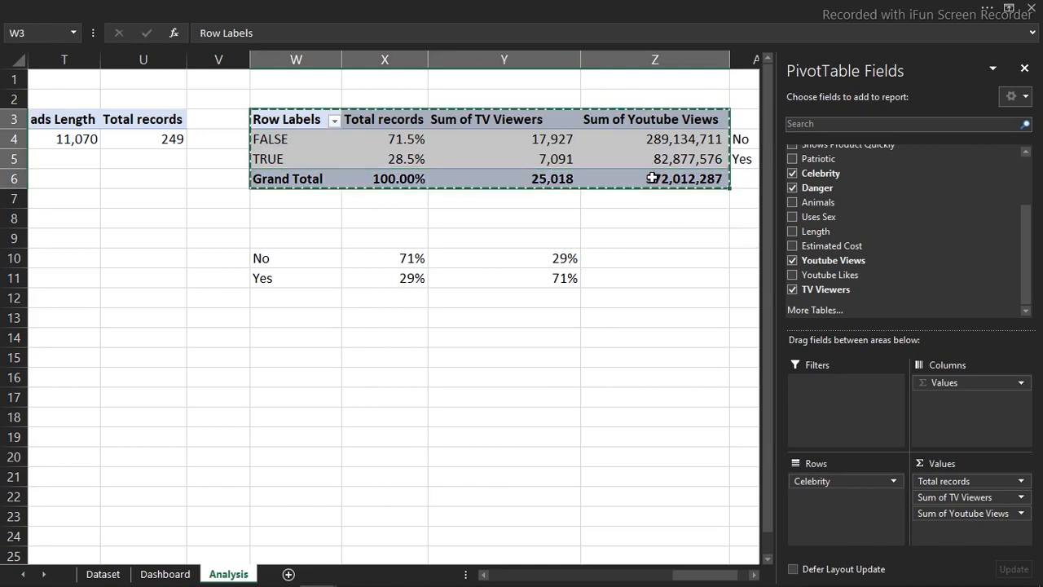
click(711, 204)
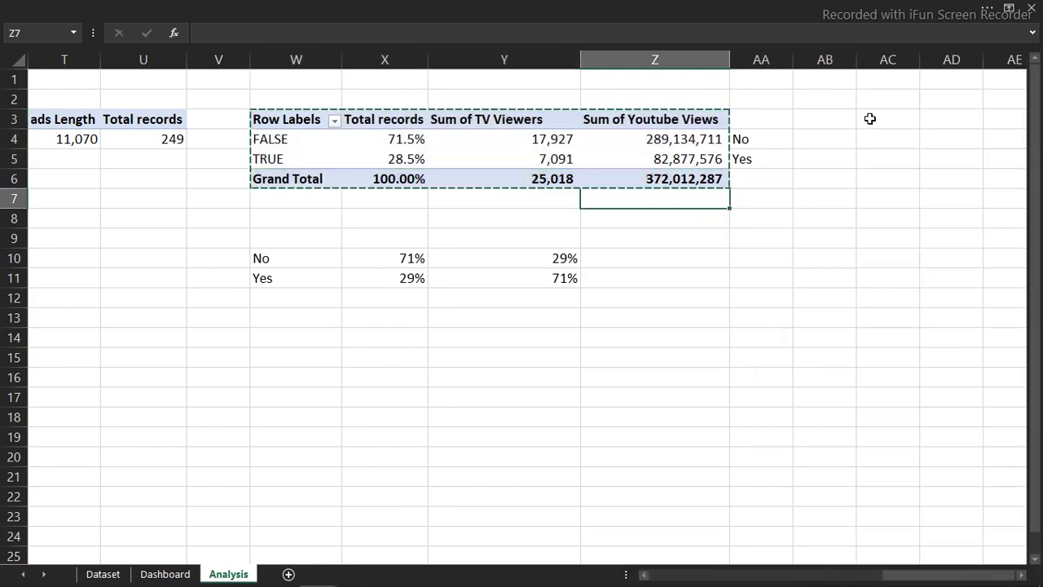
click(869, 118)
key(ctrl+v)
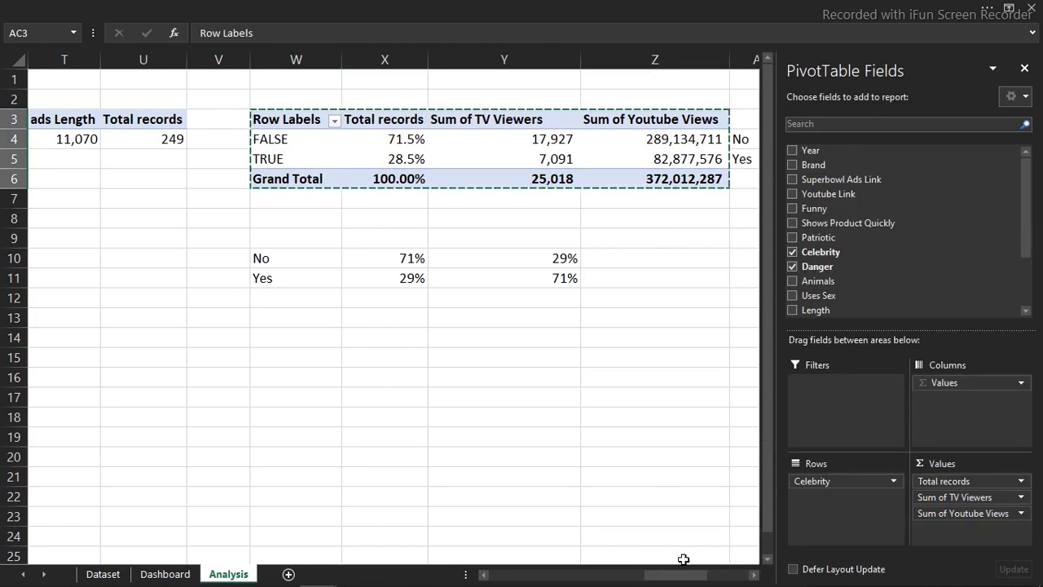
drag(708, 580, 776, 572)
Replace Celebrity with Danger as the row field of the PivotTable at AC3.
click(559, 223)
click(507, 161)
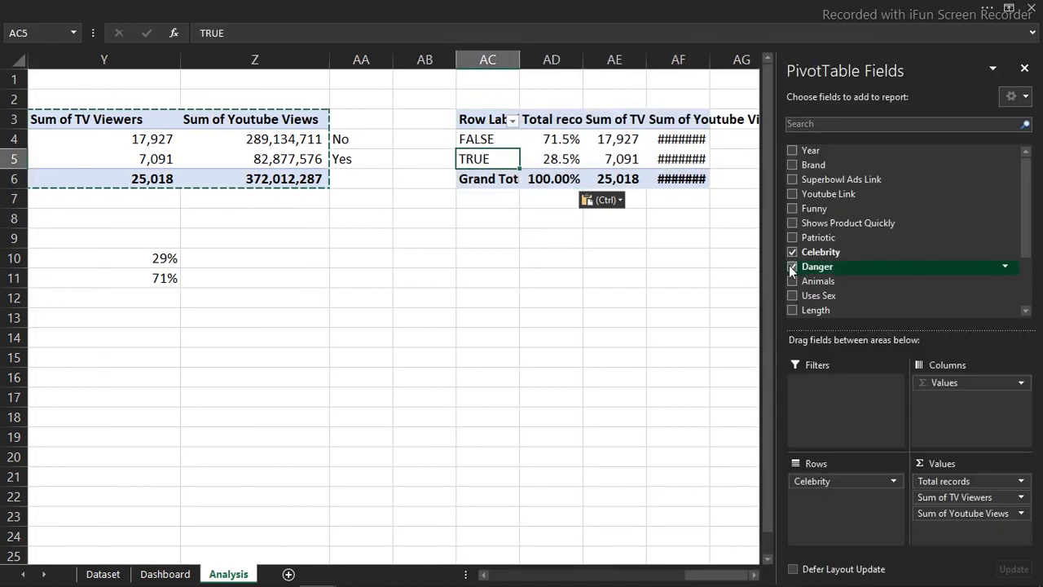
click(791, 266)
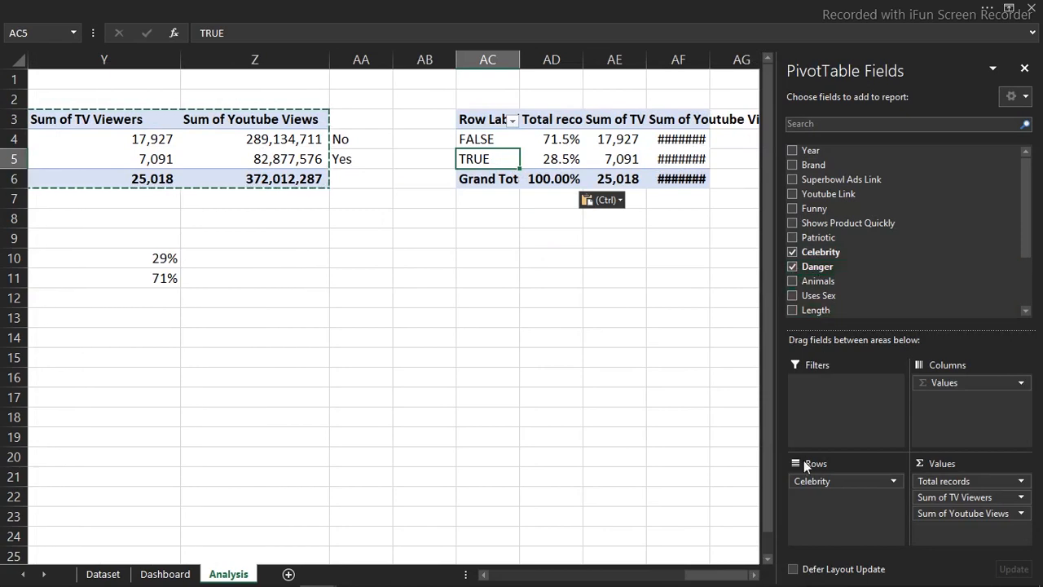
drag(823, 485, 613, 443)
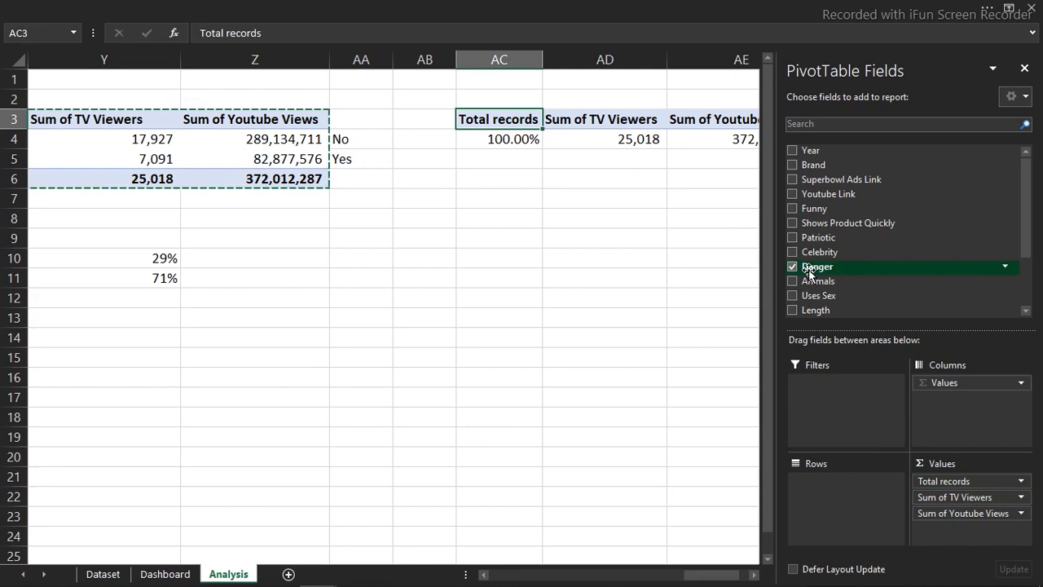
drag(811, 271, 838, 495)
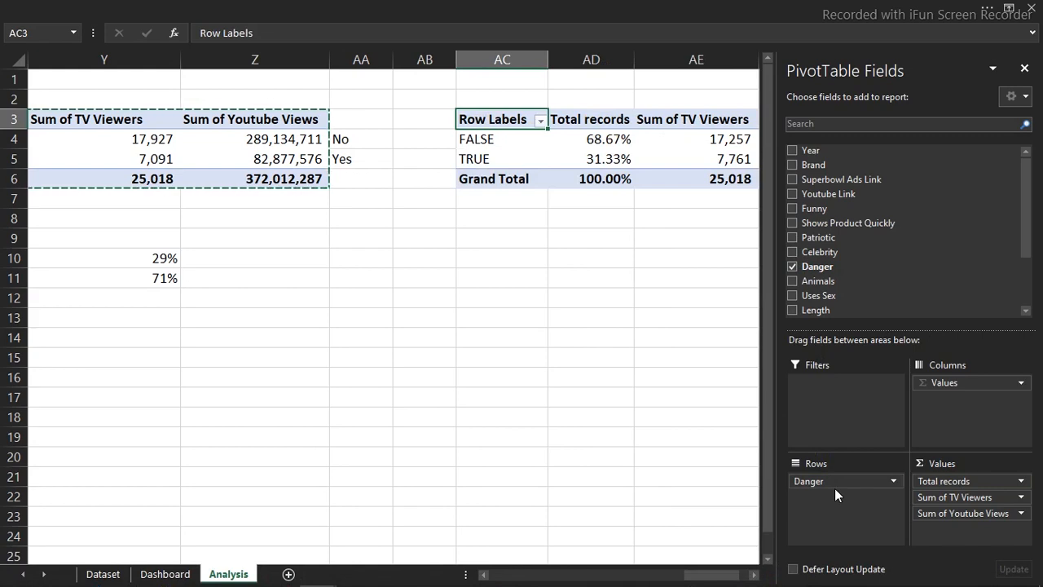
click(601, 254)
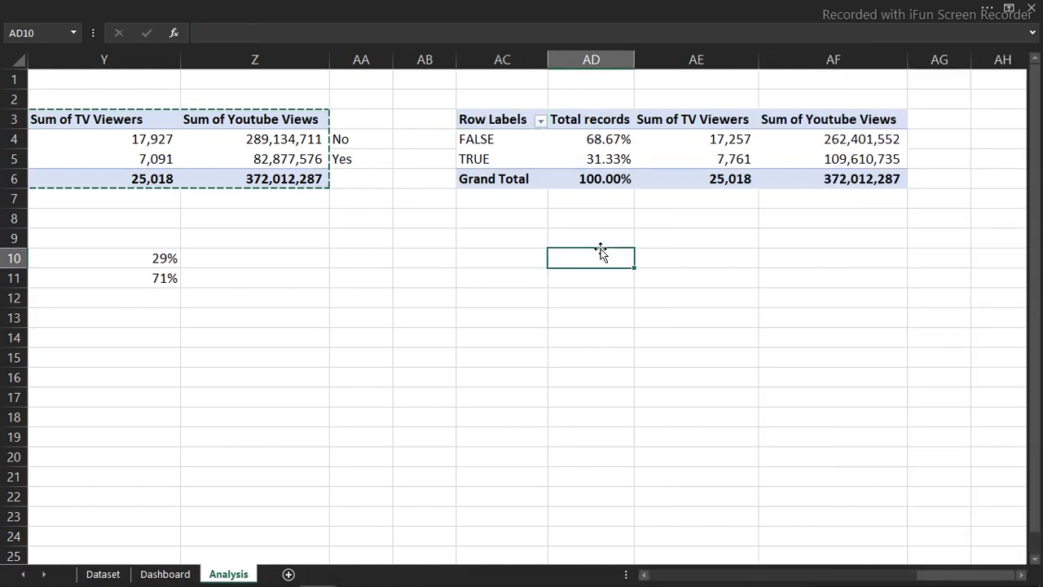
Duplicate the Danger PivotTable at AC10 and remove its TV Viewers and Youtube Views sums, keeping only Total records.
click(594, 136)
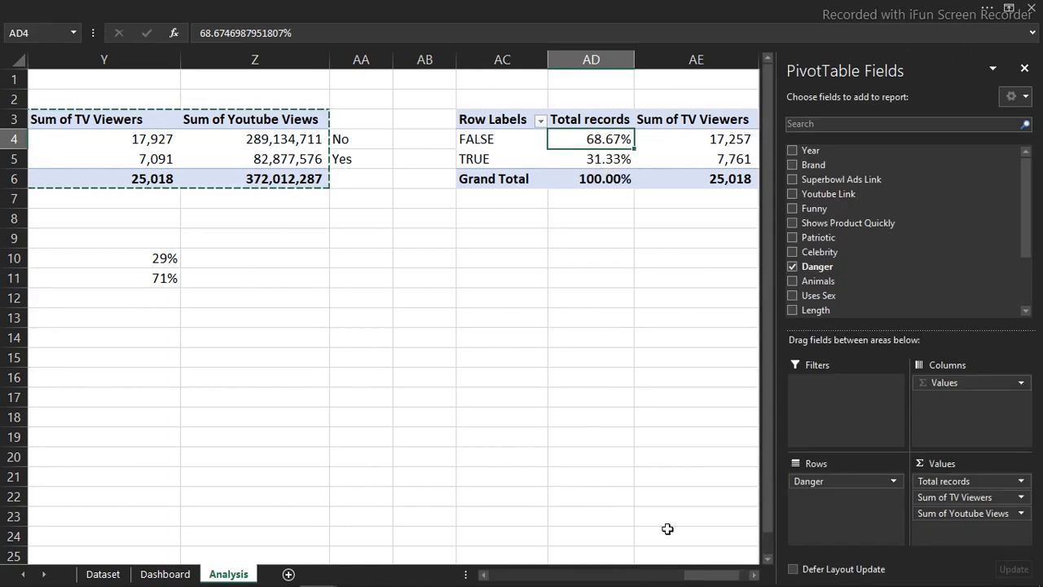
click(756, 576)
click(756, 576)
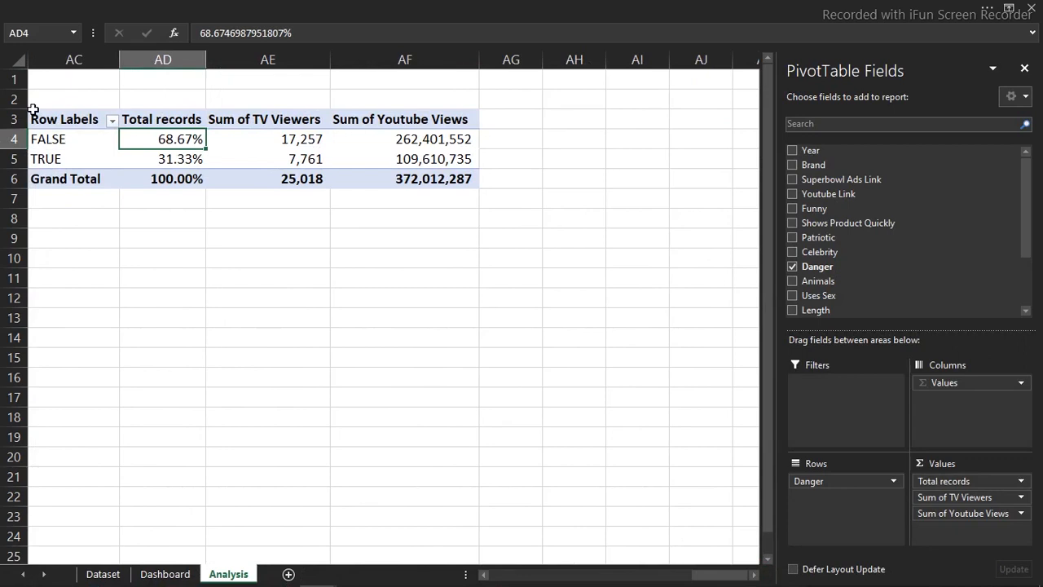
drag(50, 119, 438, 186)
key(ctrl+c)
click(77, 259)
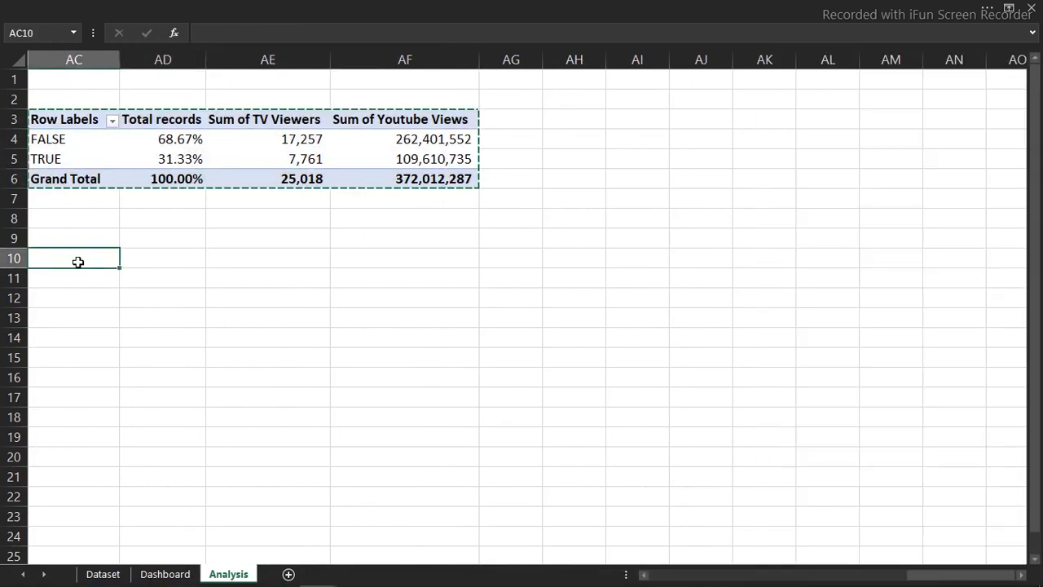
key(ctrl+v)
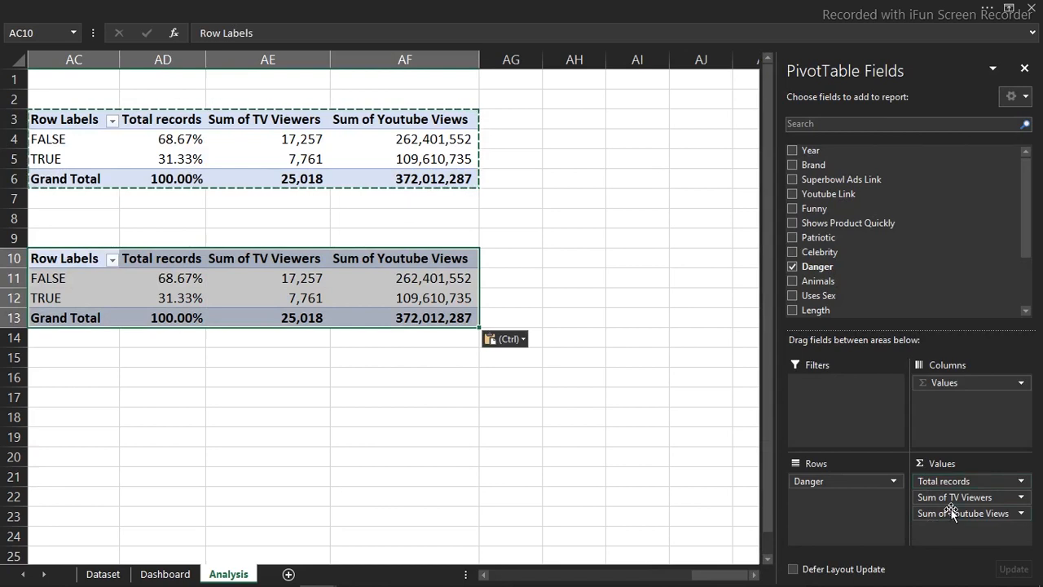
drag(951, 515, 601, 507)
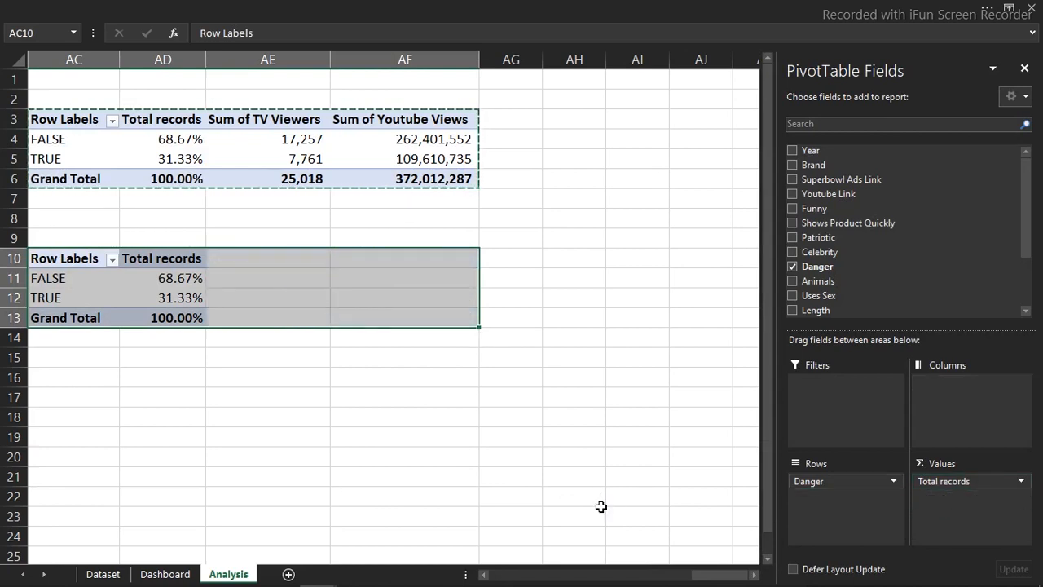
Delete the duplicate Danger PivotTable at AC10.
click(107, 278)
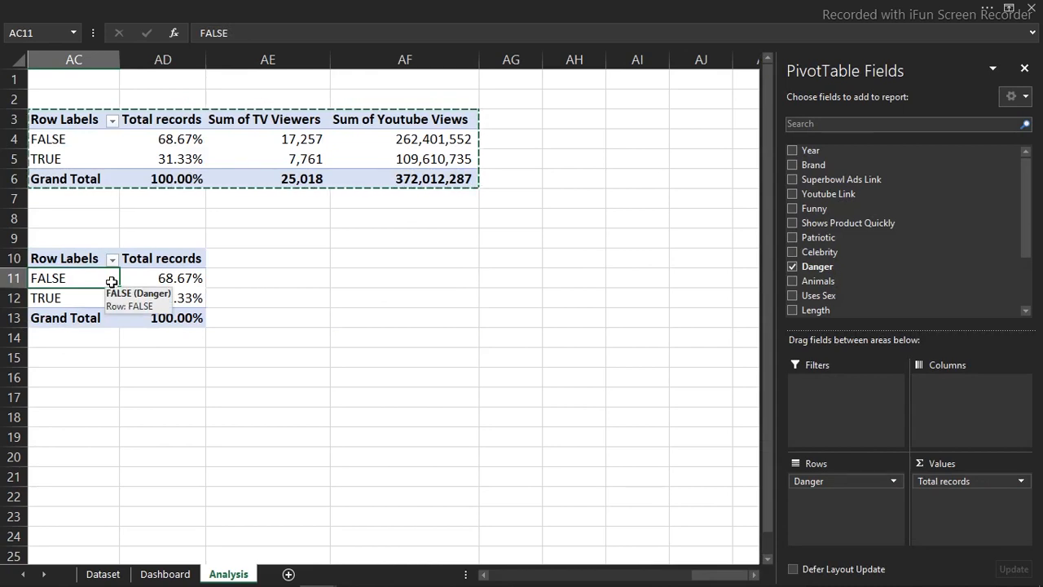
click(287, 7)
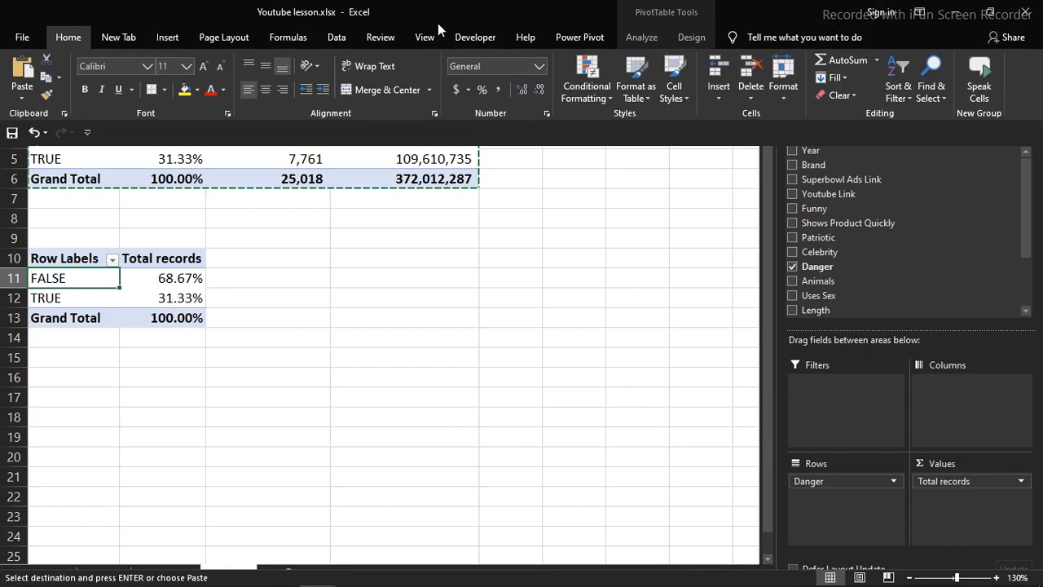
click(633, 38)
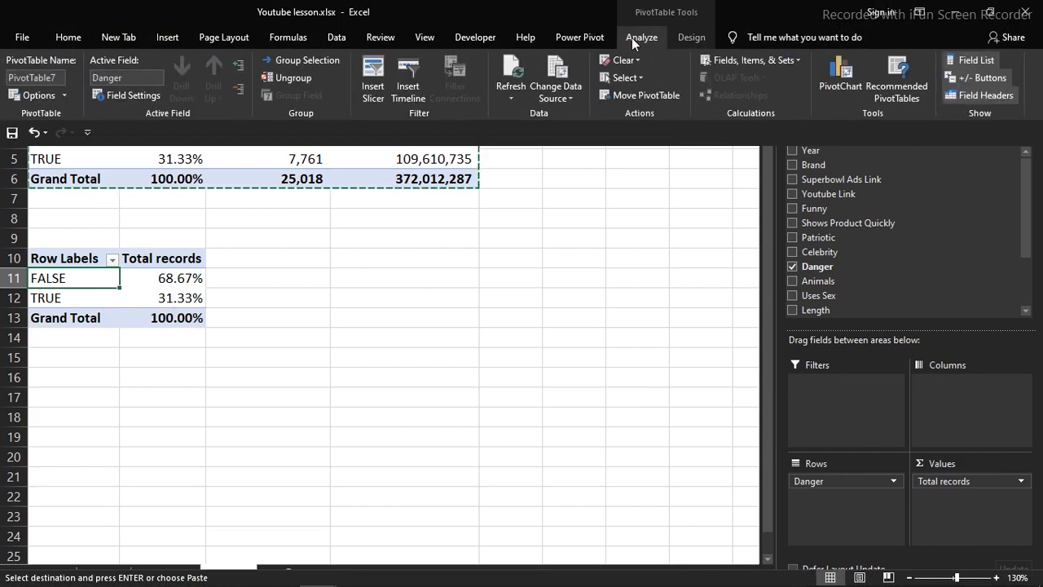
click(251, 287)
click(252, 294)
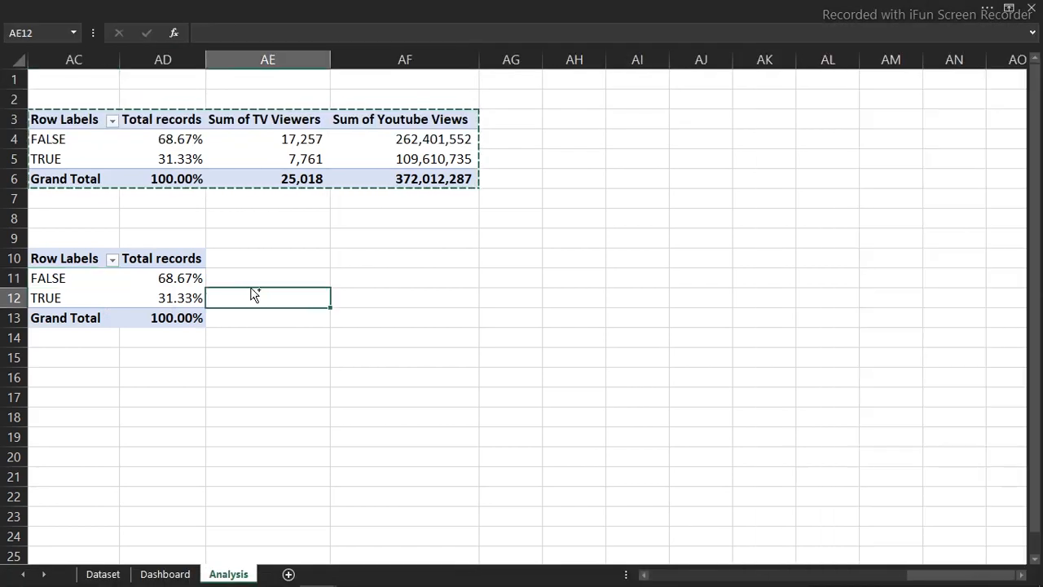
key(ctrl+v)
key(Delete)
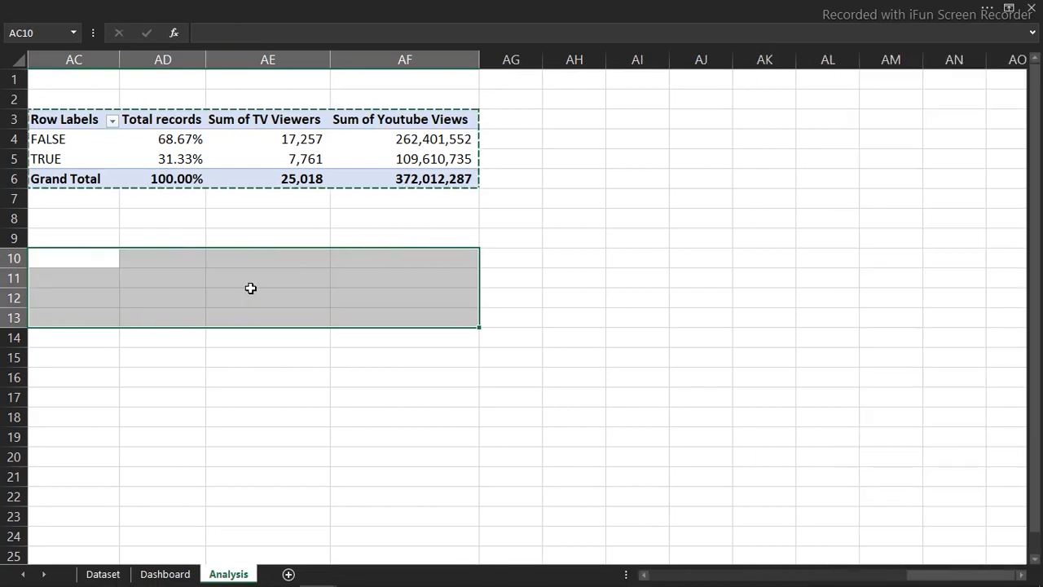
click(86, 256)
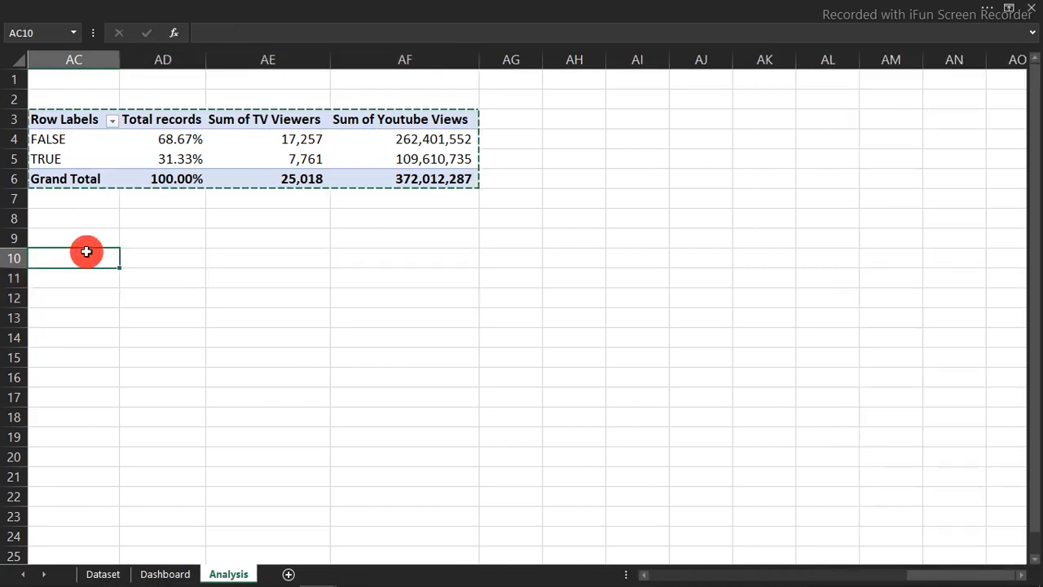
Enter No and Yes in AC10:AC11 of the Analysis sheet and link AD10:AD11 to the Danger pivot's FALSE and TRUE Total records.
text(No)
key(Return)
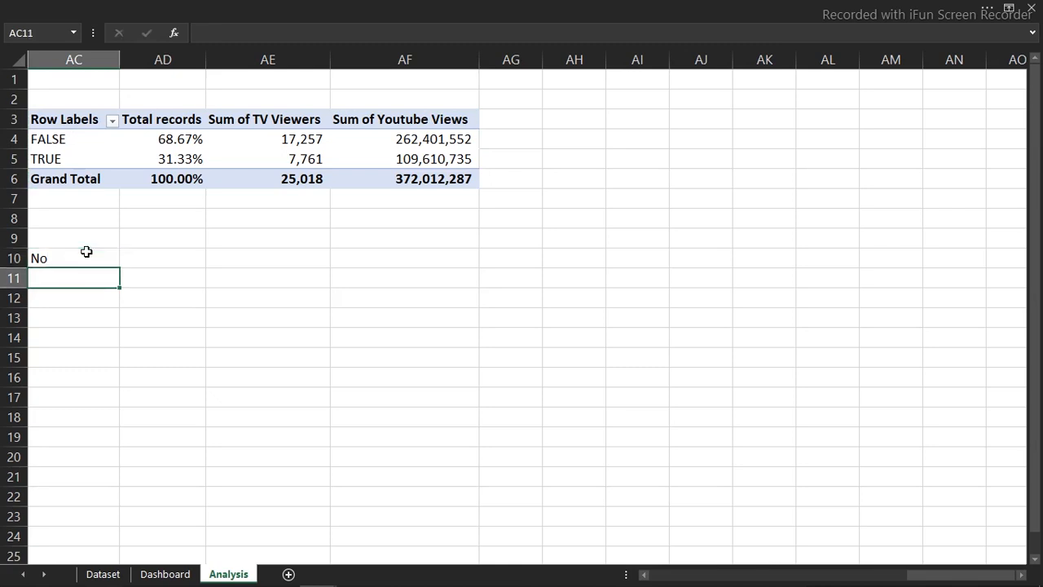
click(163, 251)
text(=)
click(173, 143)
key(Return)
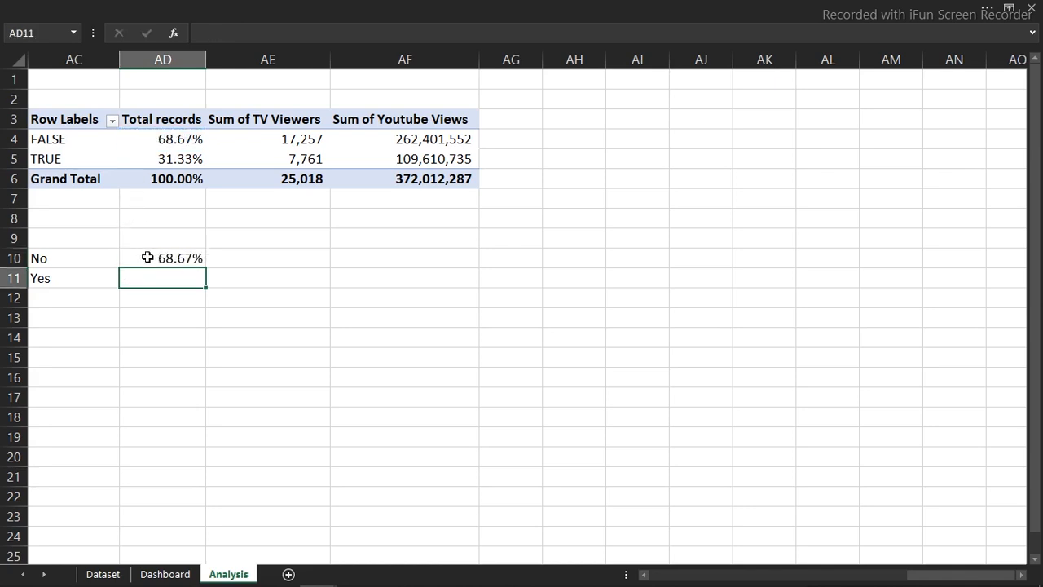
click(148, 258)
drag(204, 272, 204, 293)
Insert a Clustered Column chart from the No/Yes percentages in AC10:AD11.
drag(41, 258, 136, 282)
click(380, 7)
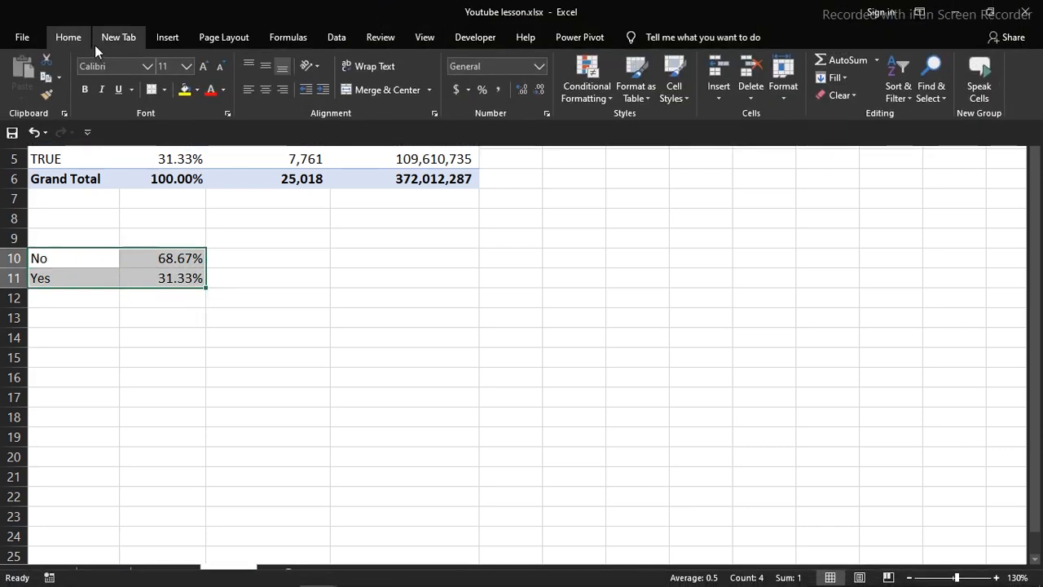
click(167, 36)
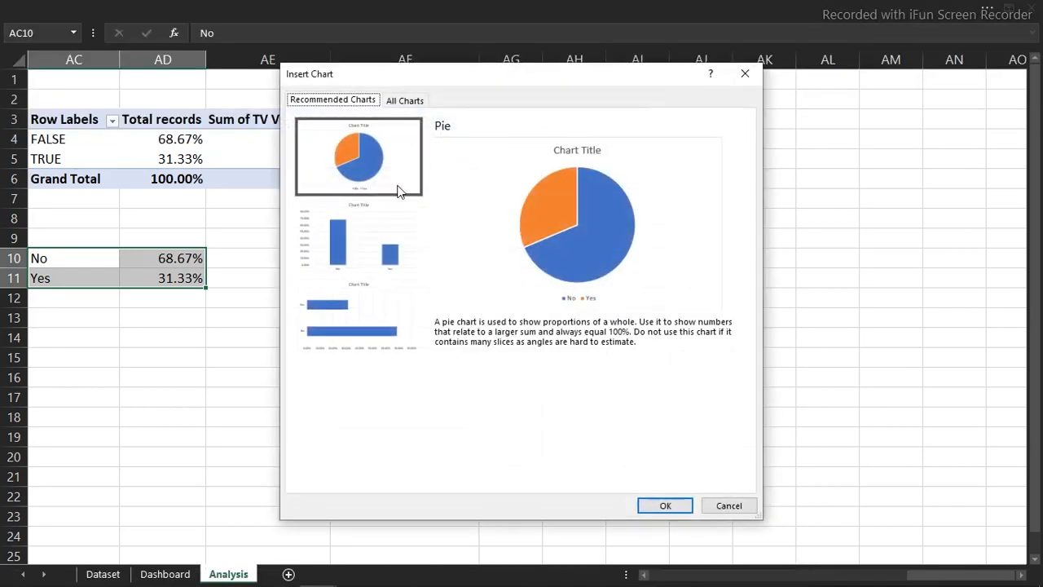
click(364, 270)
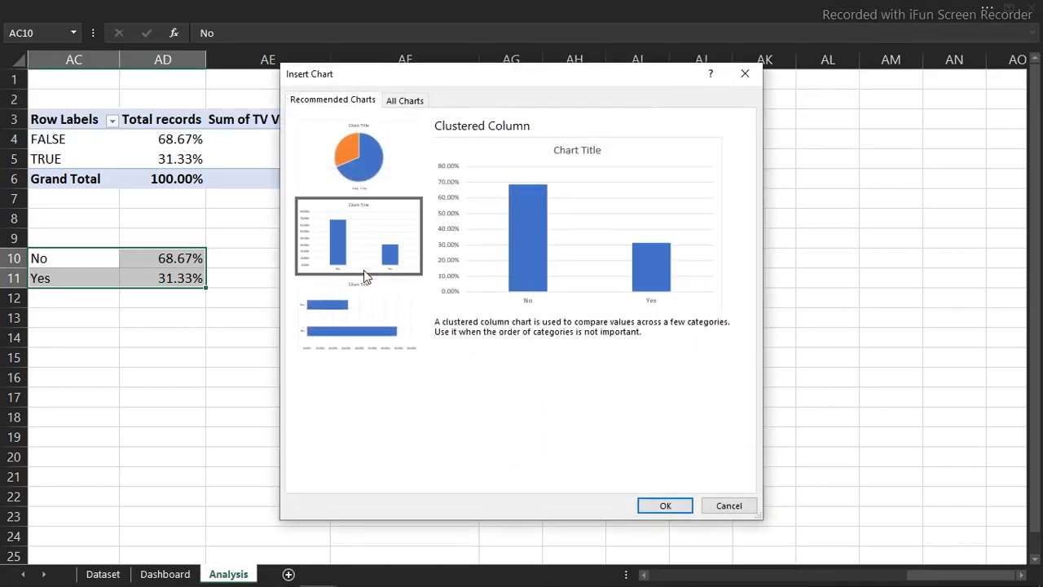
click(679, 505)
Delete the column chart's title and vertical axis labels, and shrink the chart to about half its size.
click(563, 188)
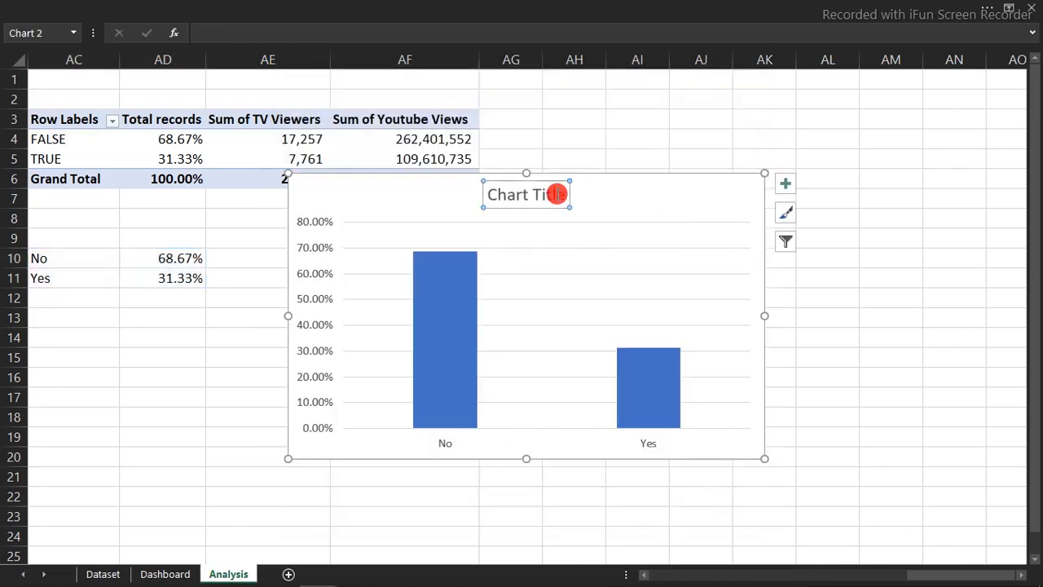
key(Delete)
click(324, 279)
key(Delete)
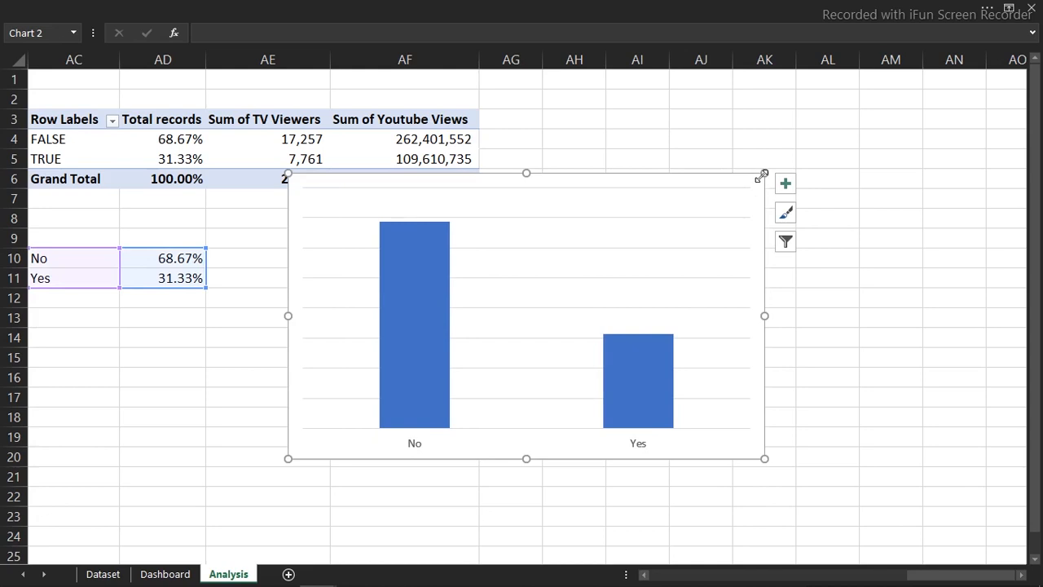
drag(765, 173, 527, 310)
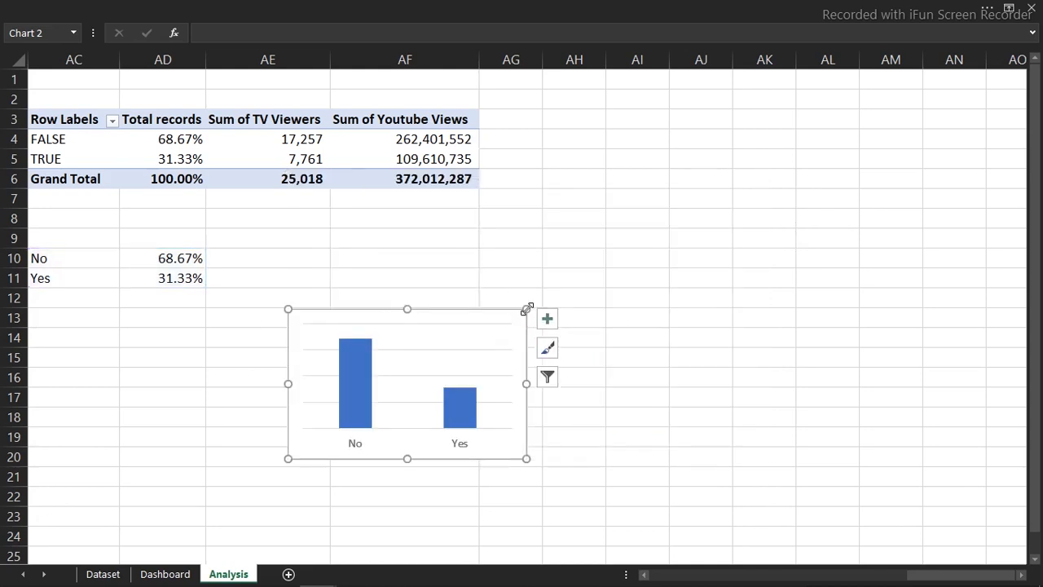
Move the No/Yes column chart from the Analysis sheet to the Dashboard sheet.
key(ctrl+x)
click(178, 573)
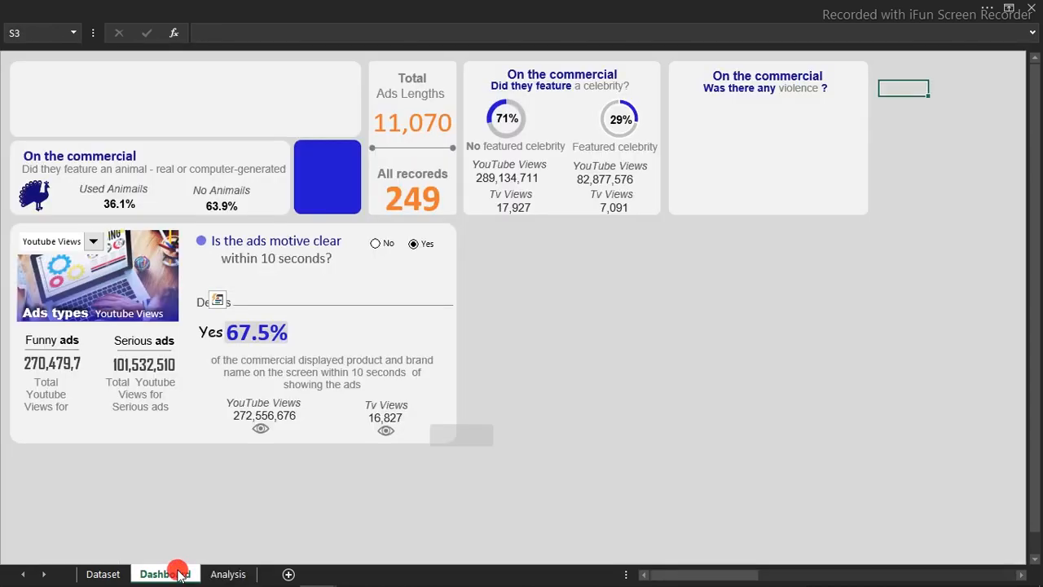
click(593, 267)
key(ctrl+v)
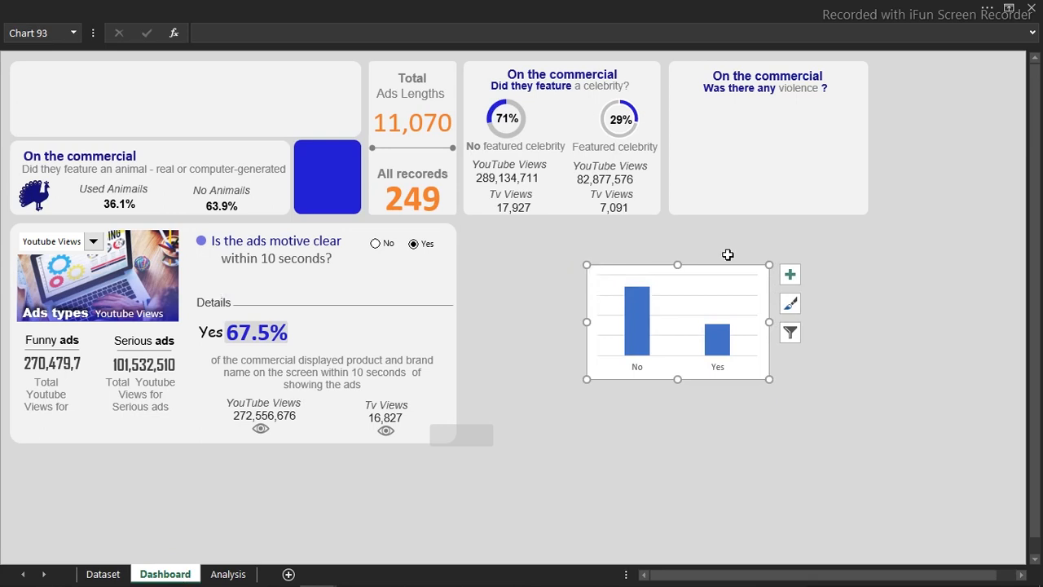
Set the column chart's height to 0.99" and its width to 2.69".
click(856, 7)
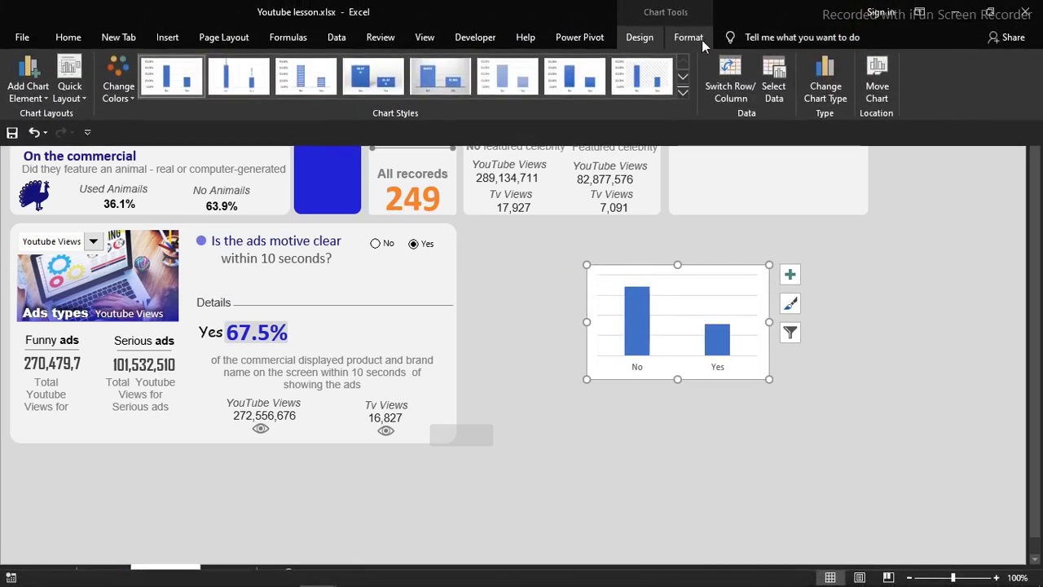
click(691, 38)
click(908, 68)
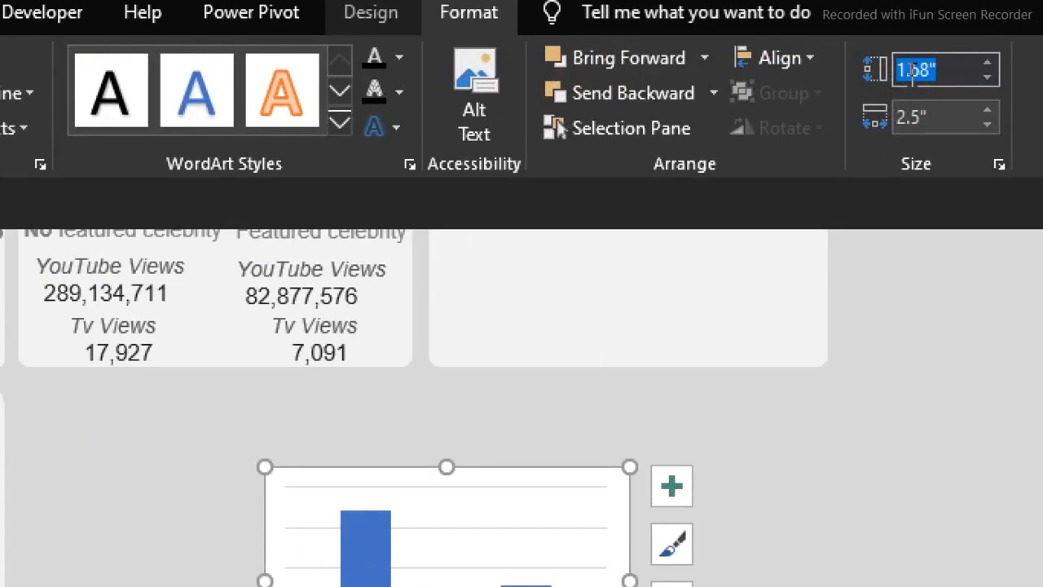
text(0.99)
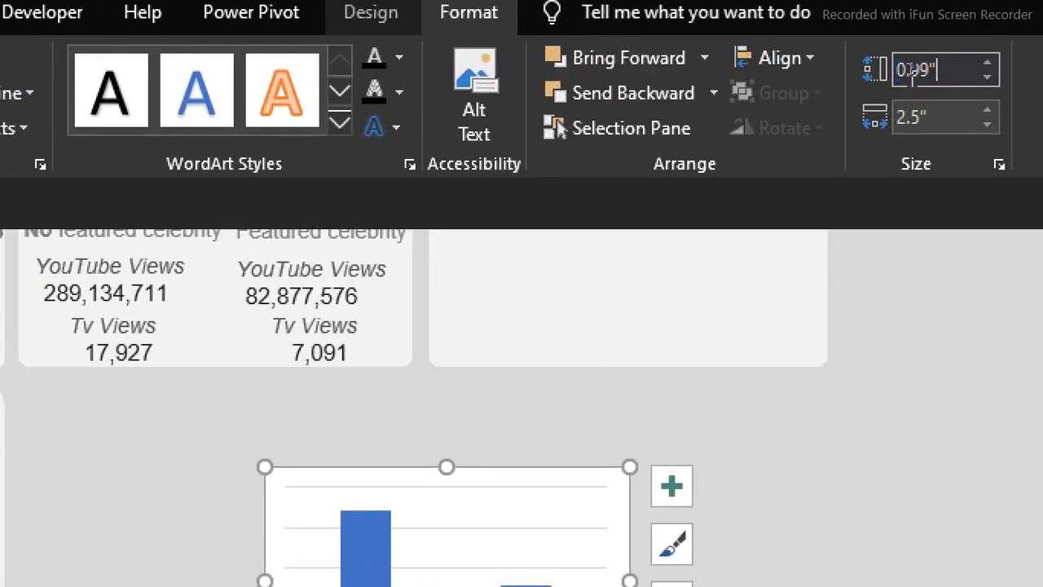
key(Tab)
text(2.)
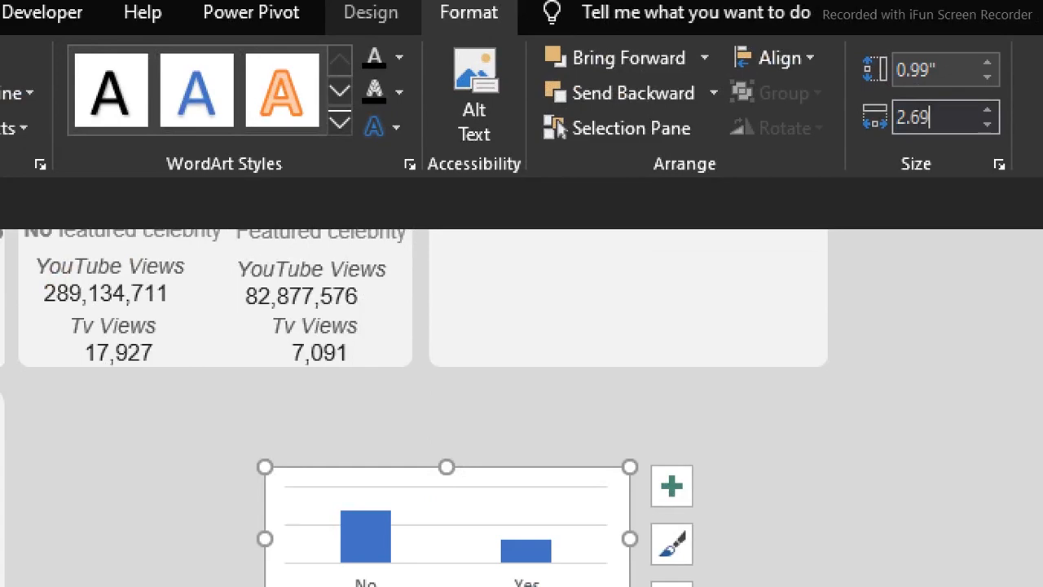
text(69)
key(Return)
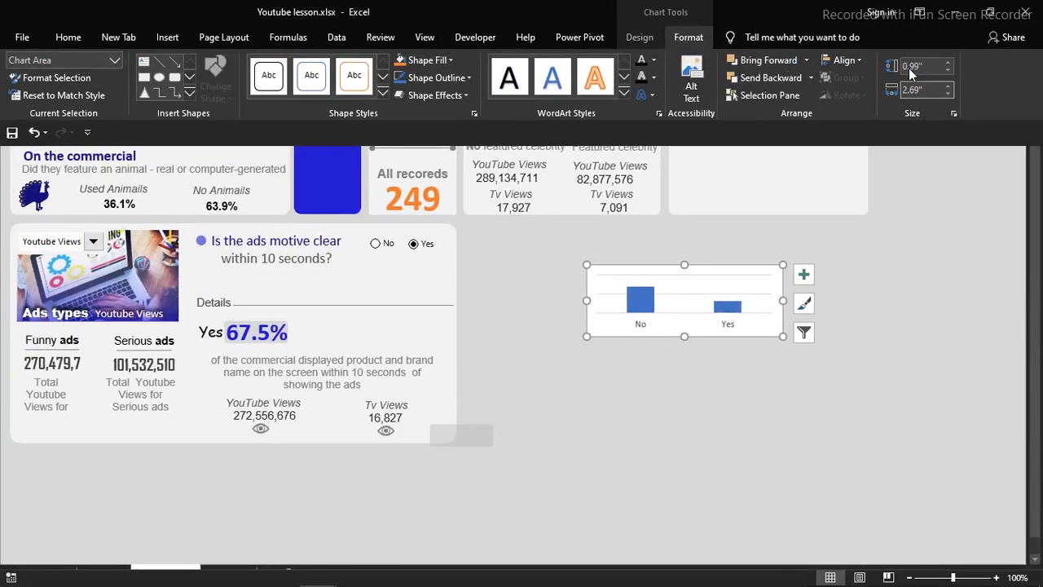
click(813, 386)
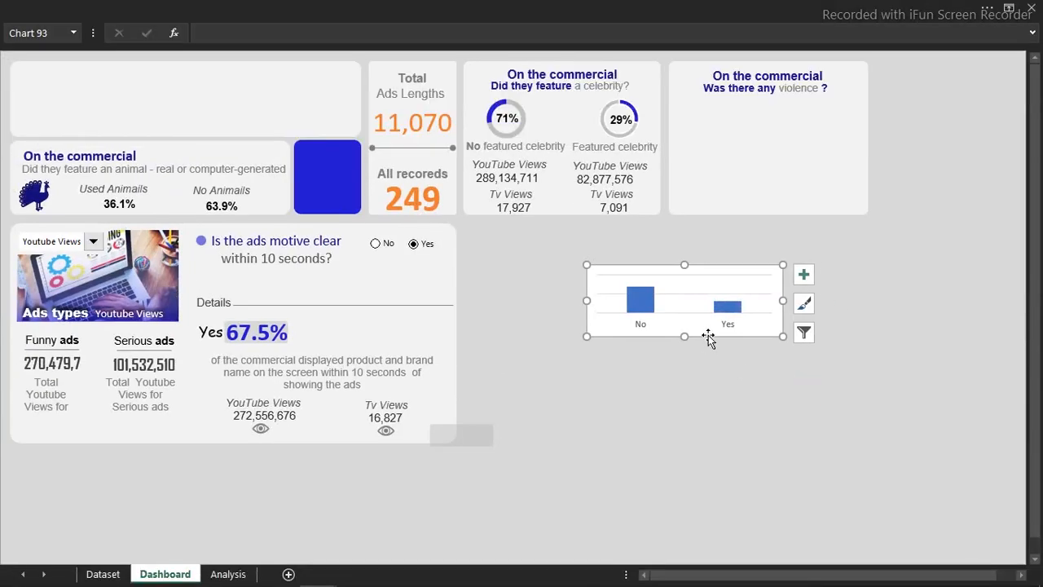
Place the column chart on the violence card and give its chart area no fill and no border line.
drag(709, 341, 790, 165)
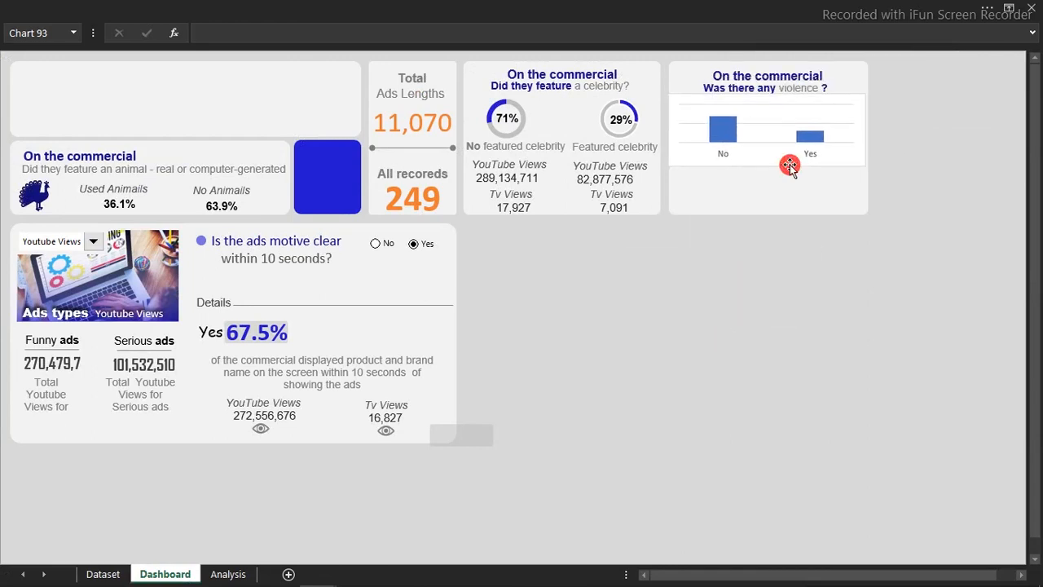
double_click(790, 165)
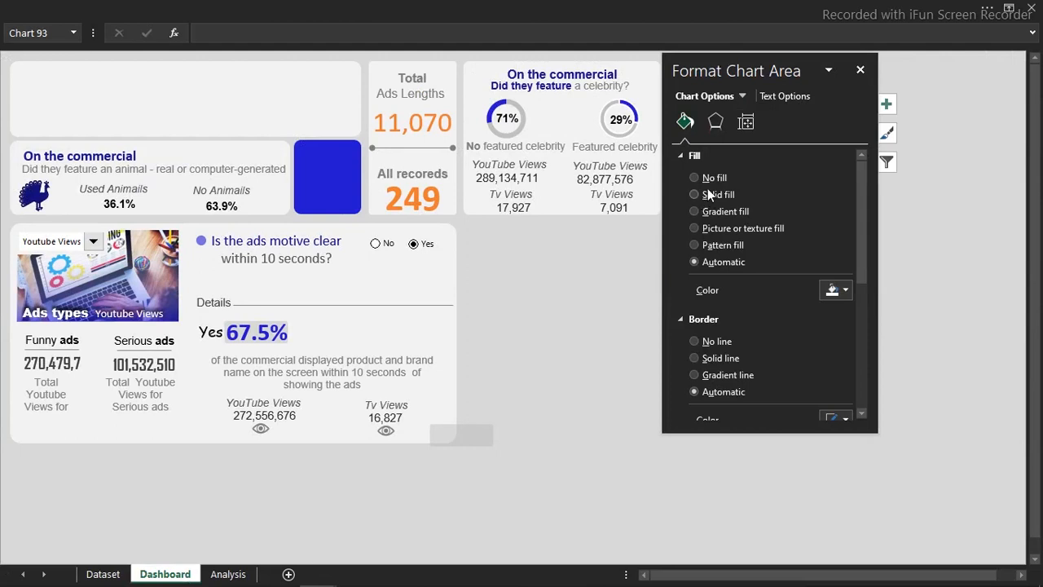
click(711, 177)
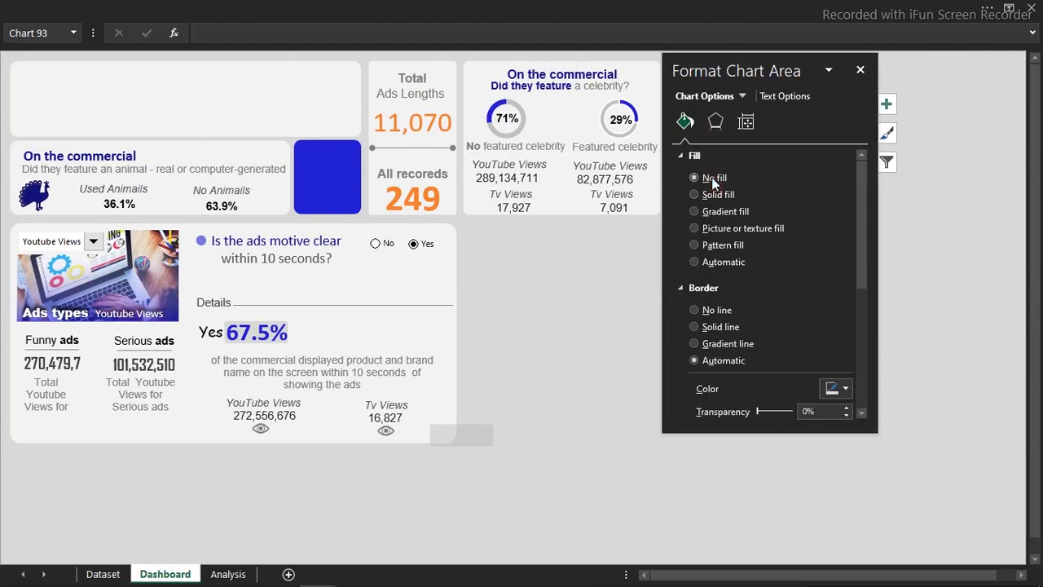
click(701, 310)
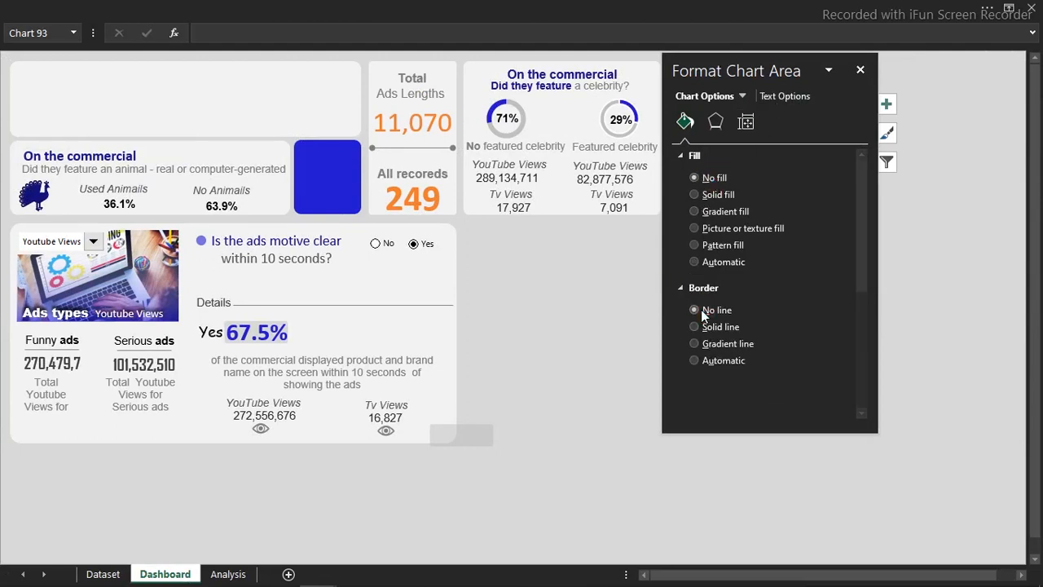
click(862, 69)
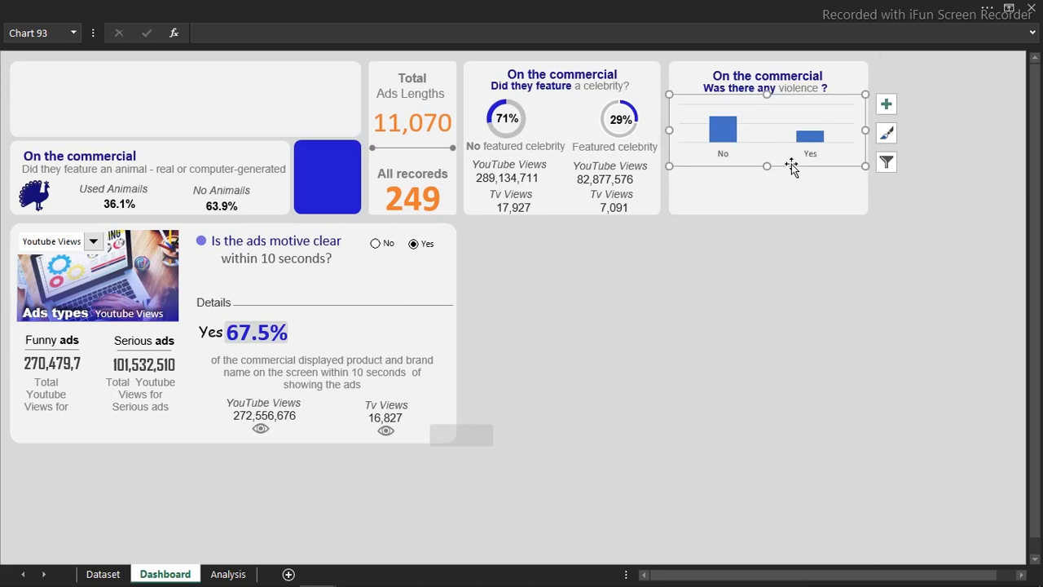
Remove the gridlines from the violence card's column chart.
click(887, 103)
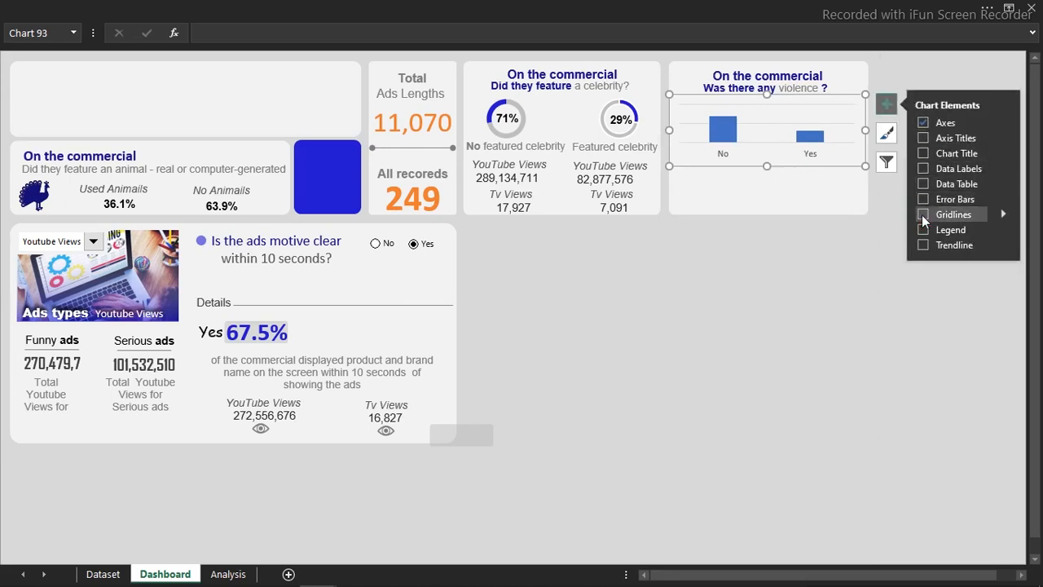
click(792, 170)
click(779, 142)
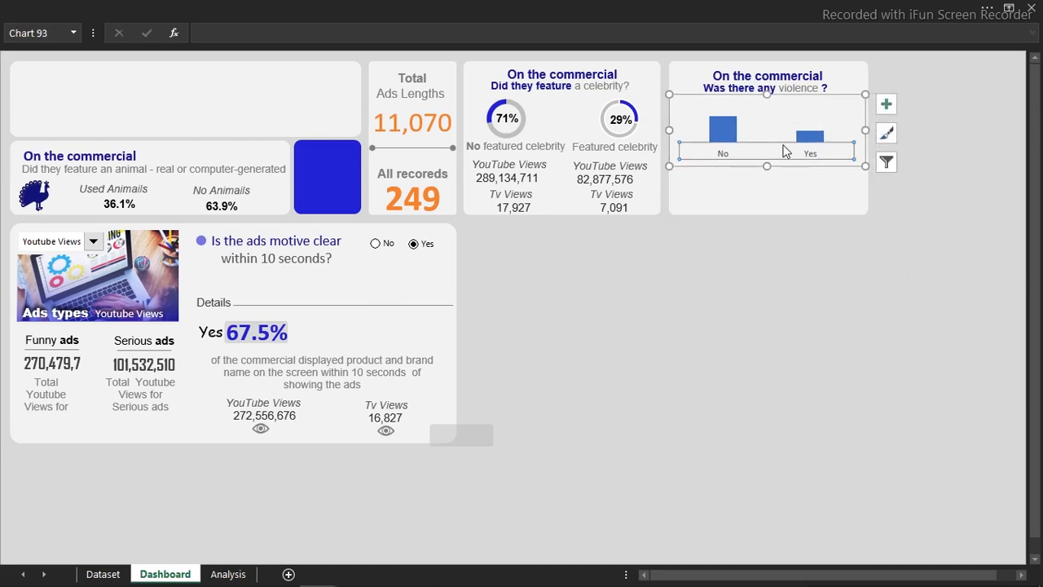
Shift the column chart slightly up within the violence card and make its No and Yes axis labels bold.
drag(788, 167, 787, 152)
click(816, 137)
key(ctrl+b)
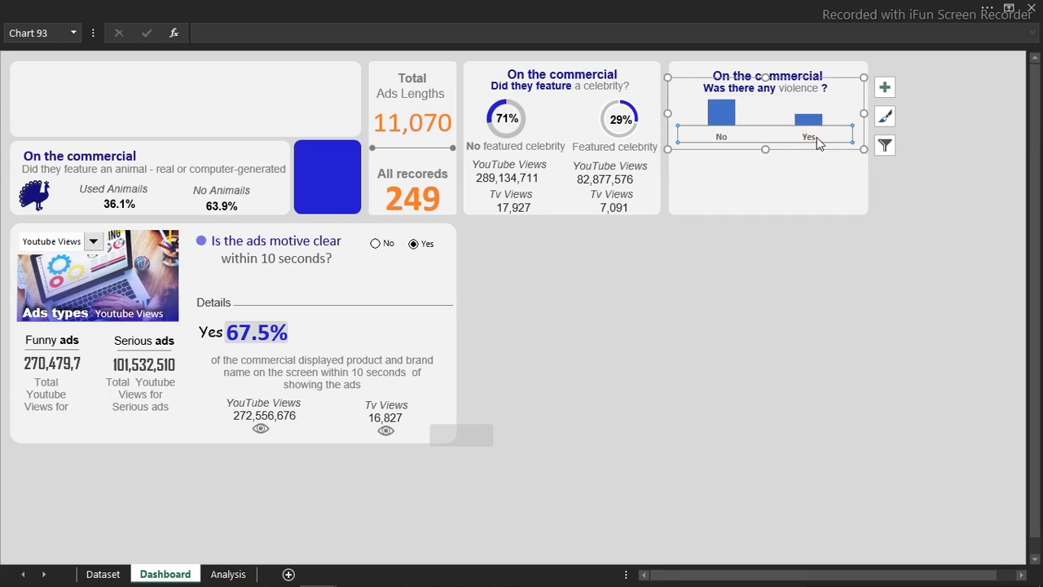
Widen the violence chart's columns by setting the series gap width to 80%.
click(730, 112)
double_click(758, 149)
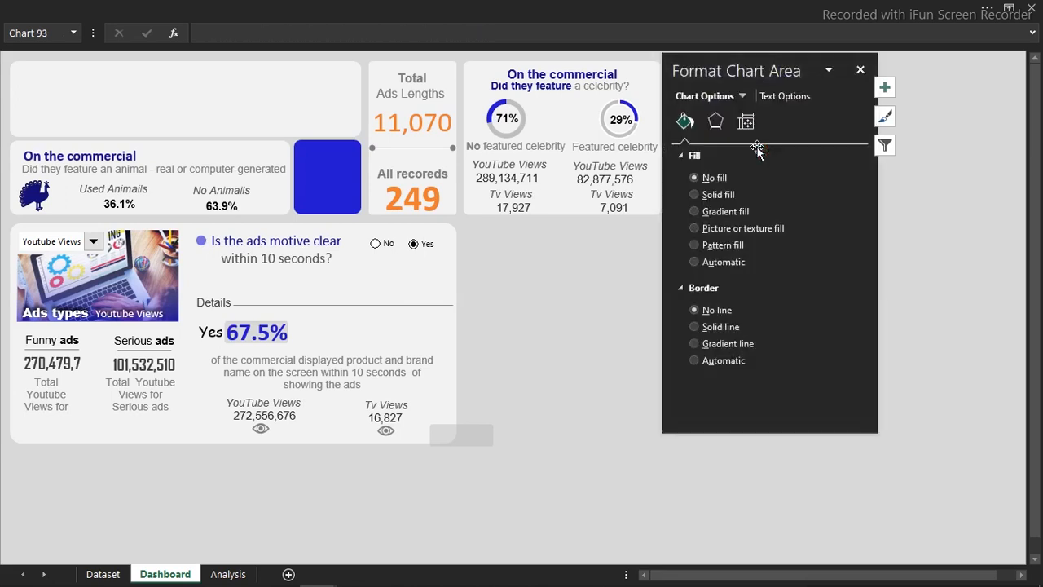
drag(787, 66, 571, 67)
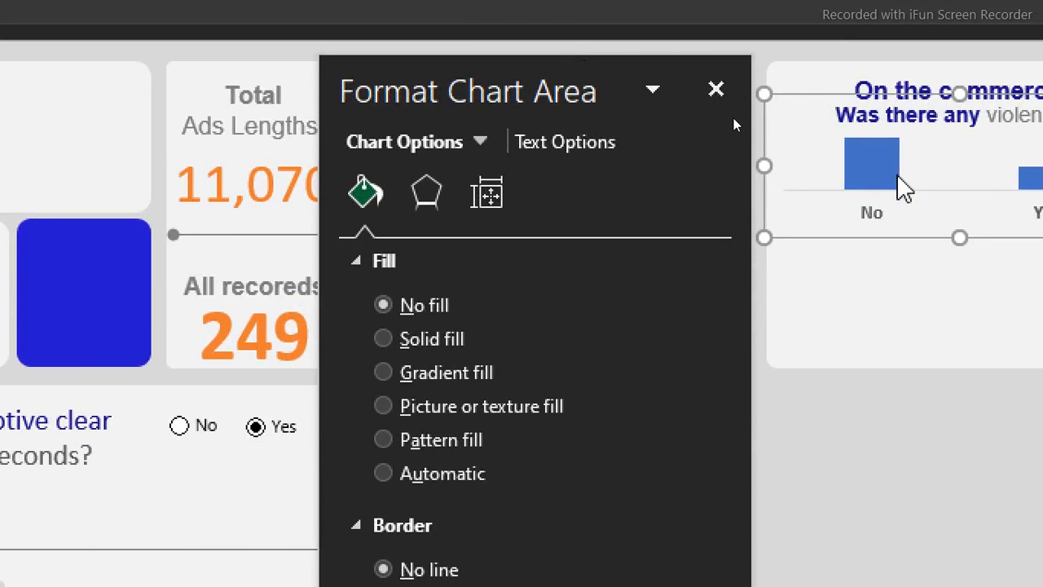
click(734, 119)
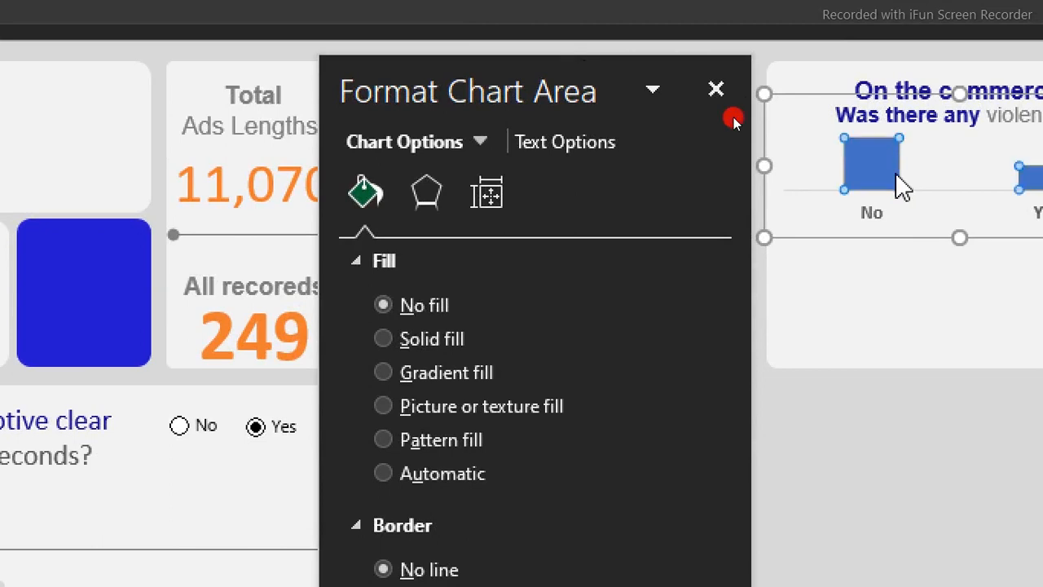
click(493, 194)
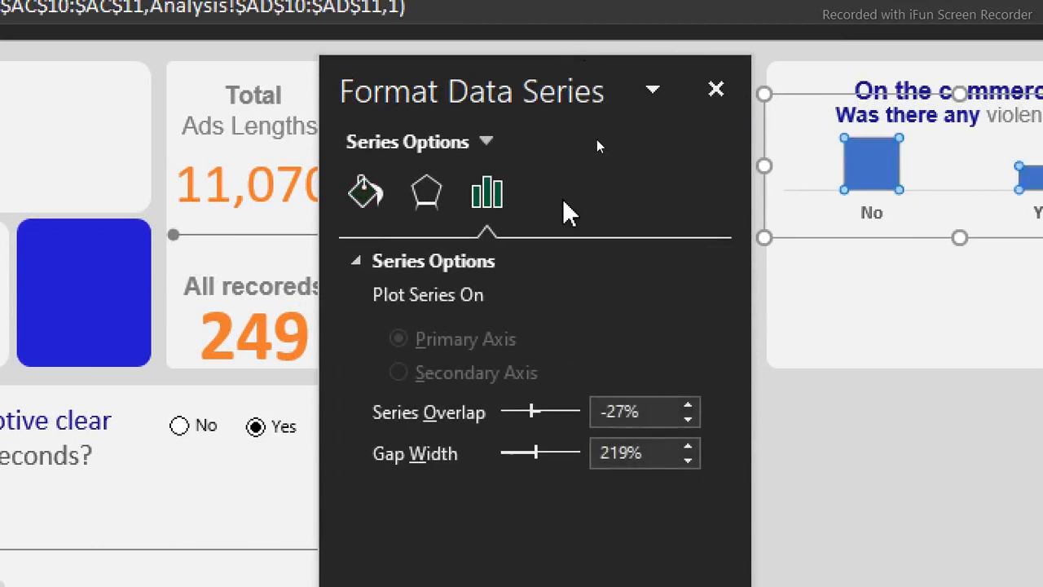
drag(536, 453, 513, 454)
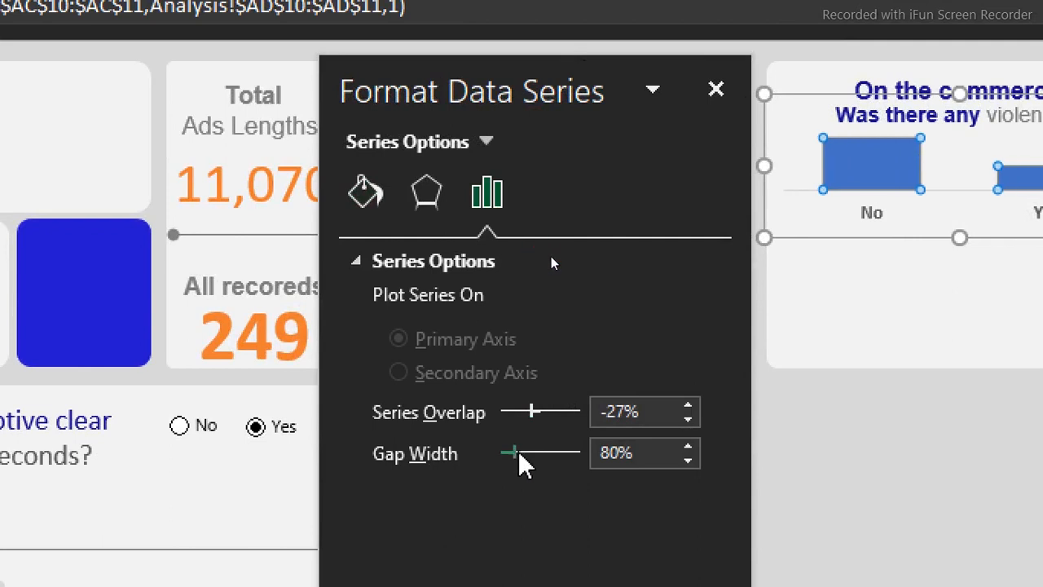
Fill the violence chart's columns with the recently used dark blue colour.
click(364, 190)
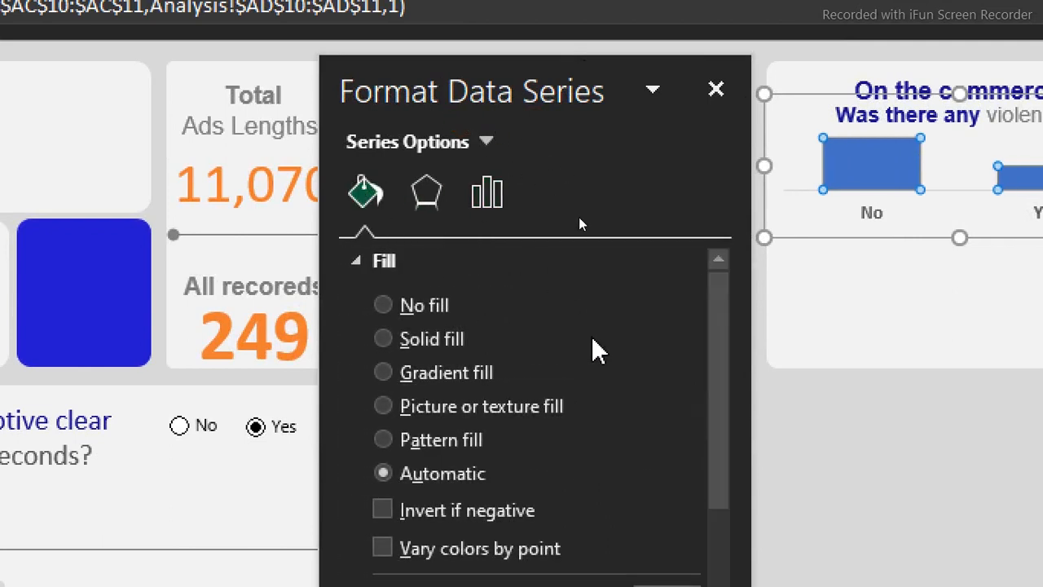
mouse_move(714, 353)
mouse_down()
mouse_move(709, 543)
mouse_move(699, 366)
mouse_up()
click(685, 292)
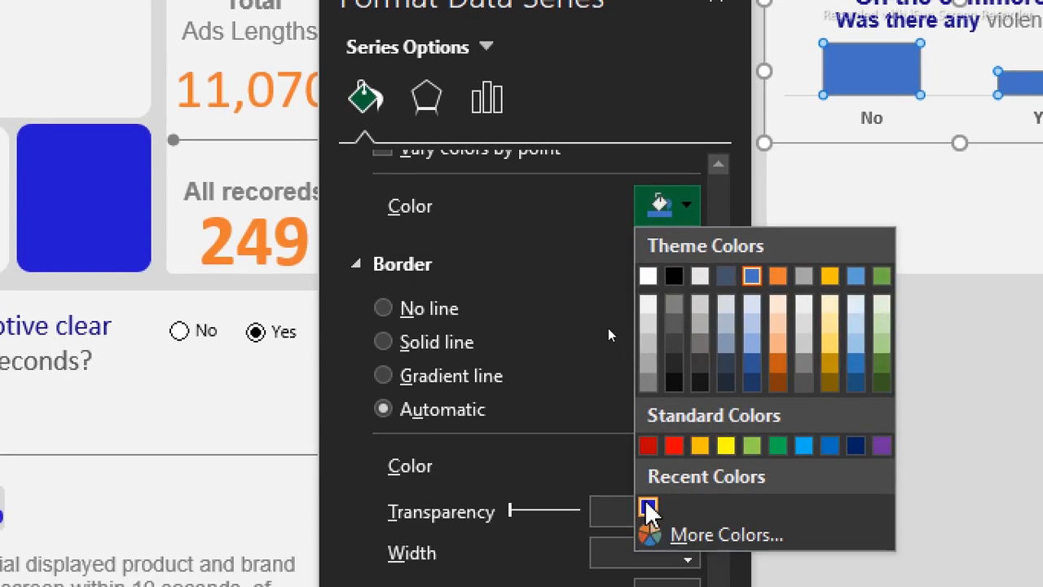
click(648, 582)
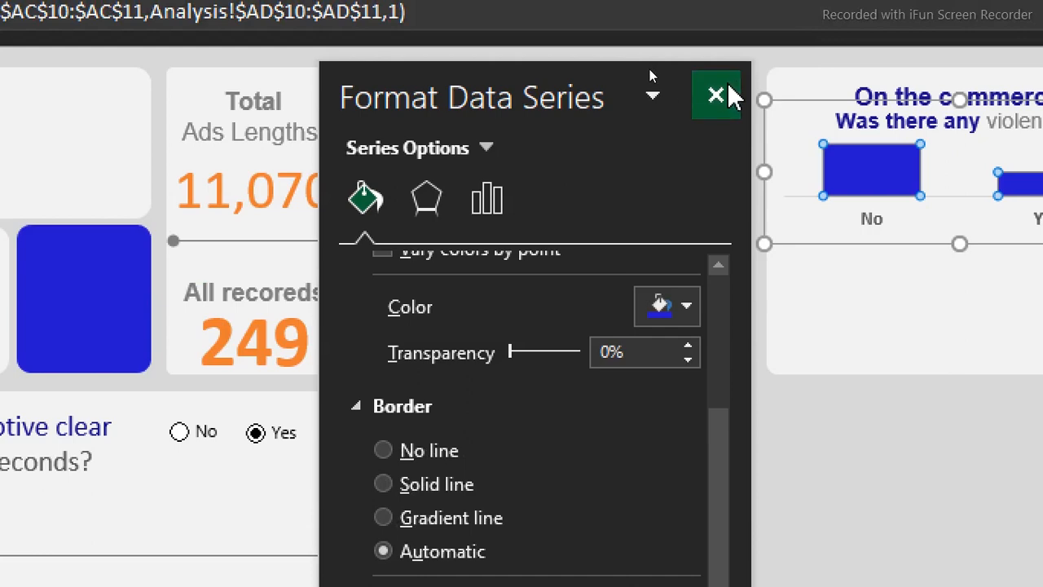
click(728, 91)
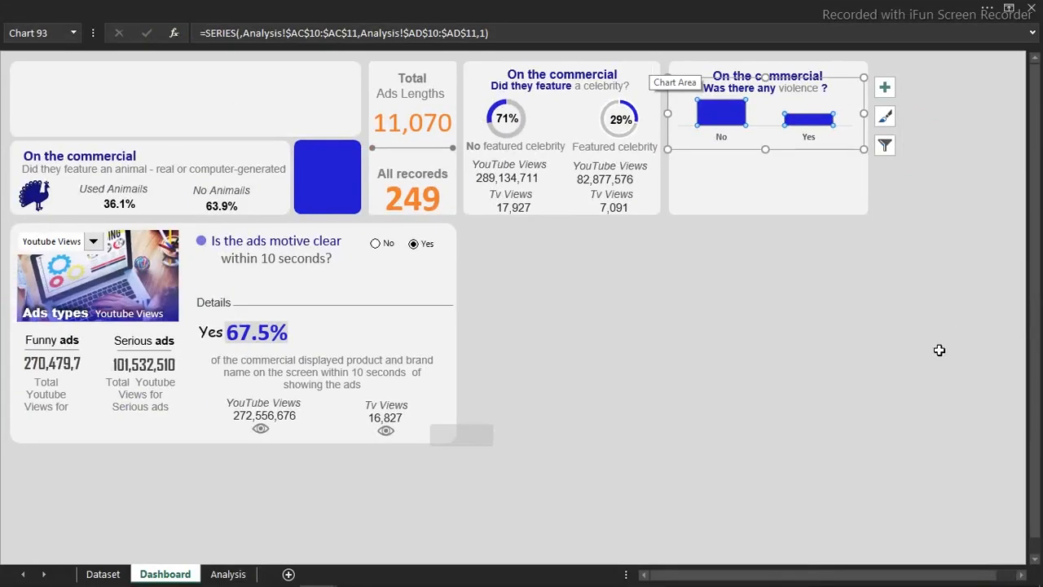
click(909, 351)
Add data labels above the No and Yes columns of the violence chart.
click(833, 123)
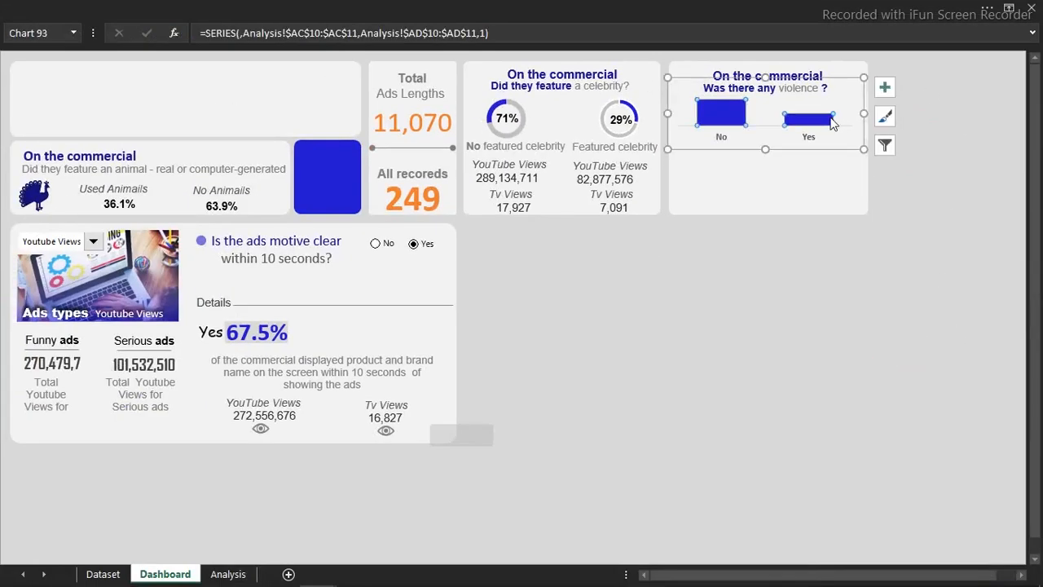
click(885, 87)
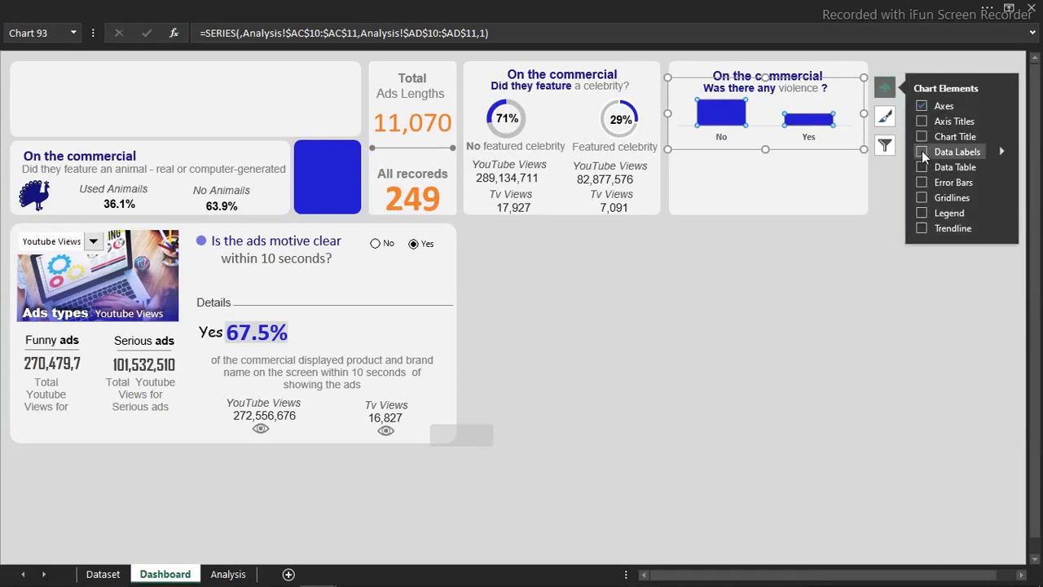
click(922, 151)
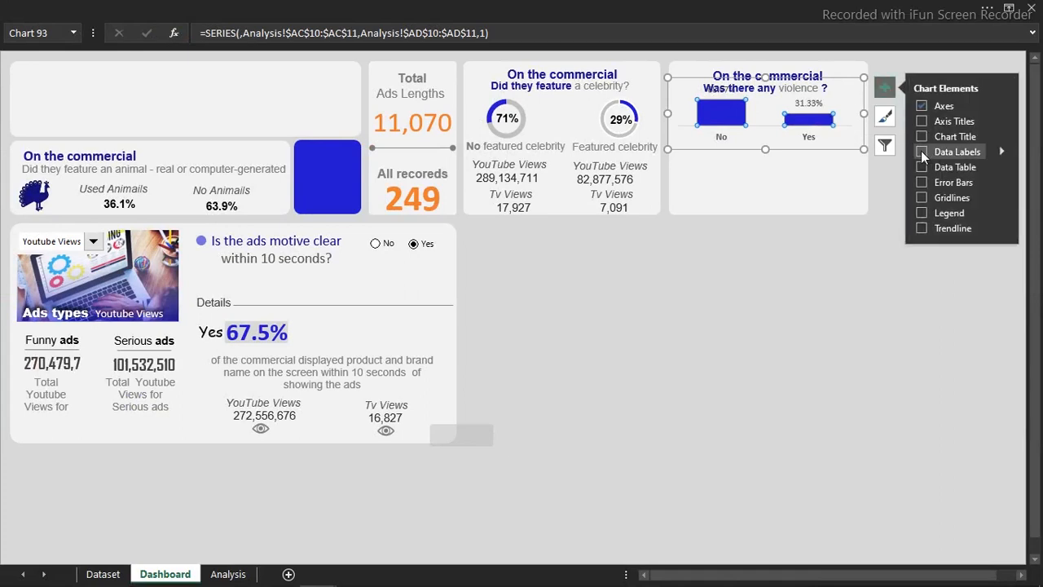
Shift the violence chart slightly down to clear the card's heading and make its percentage data labels bold.
click(864, 104)
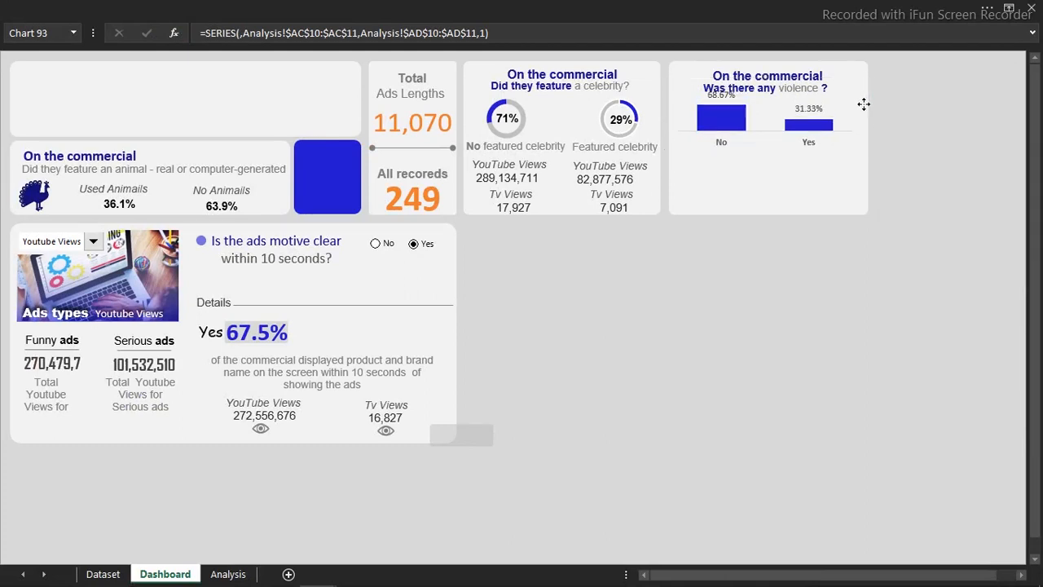
click(864, 111)
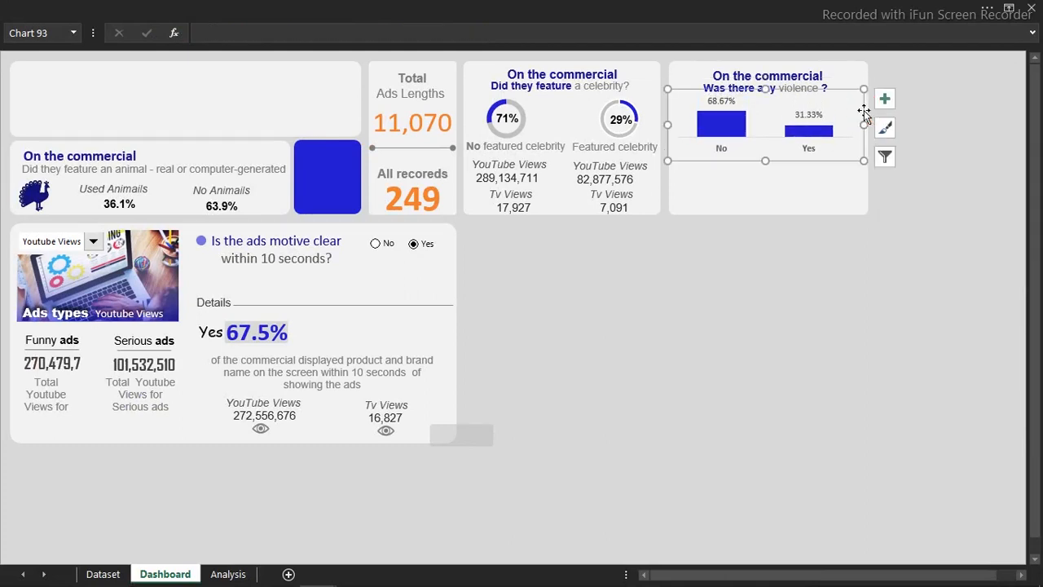
click(811, 114)
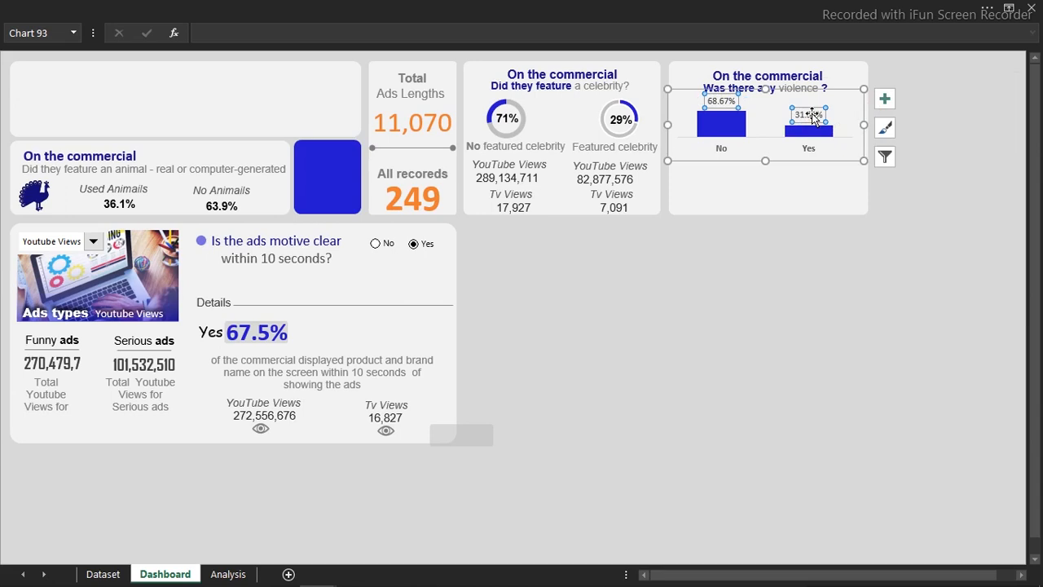
click(747, 290)
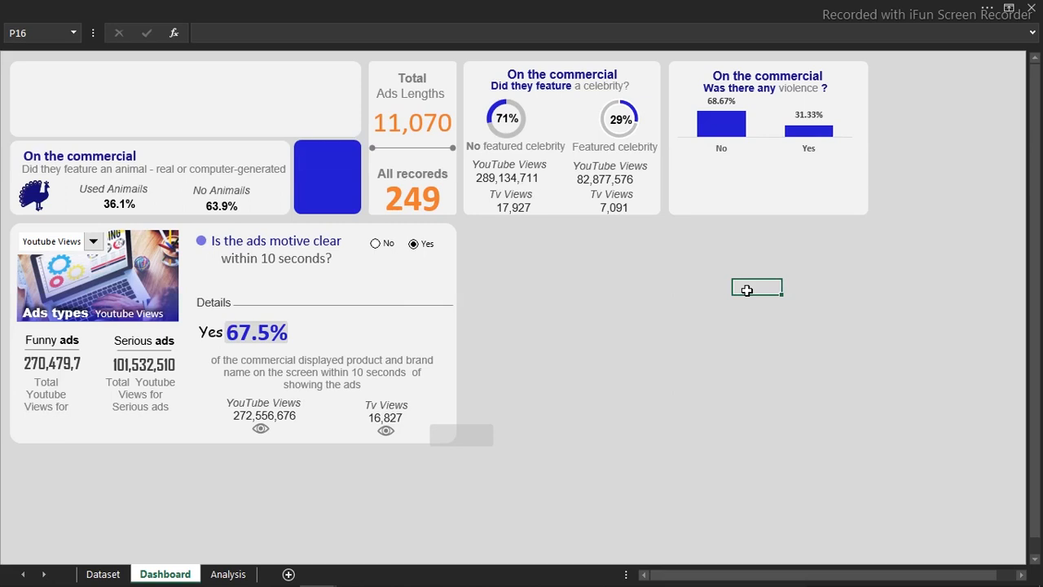
Compare the violence card's YouTube and TV view figures with the Danger pivot table on the Analysis sheet.
click(534, 298)
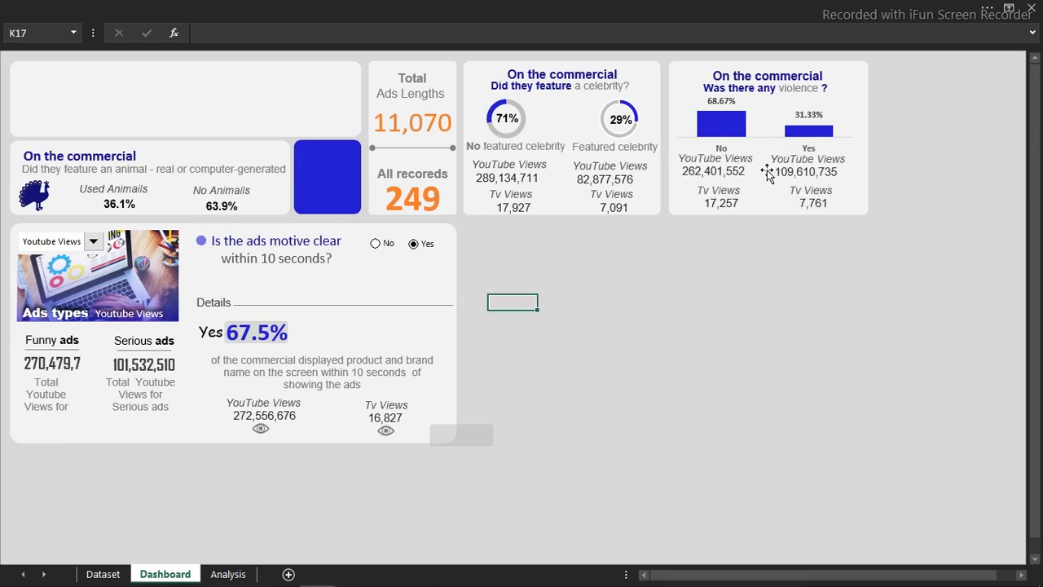
click(242, 574)
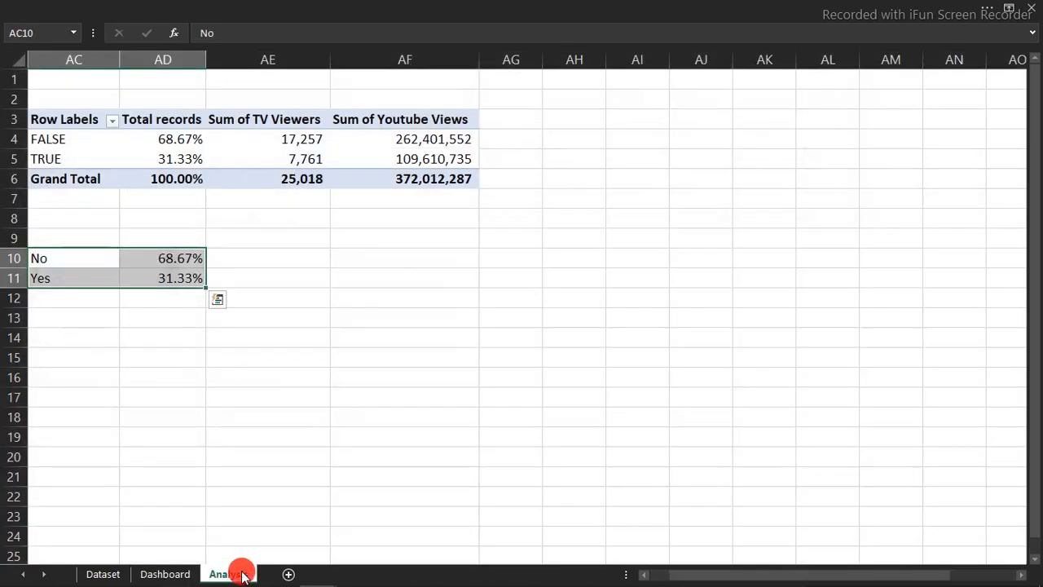
click(168, 574)
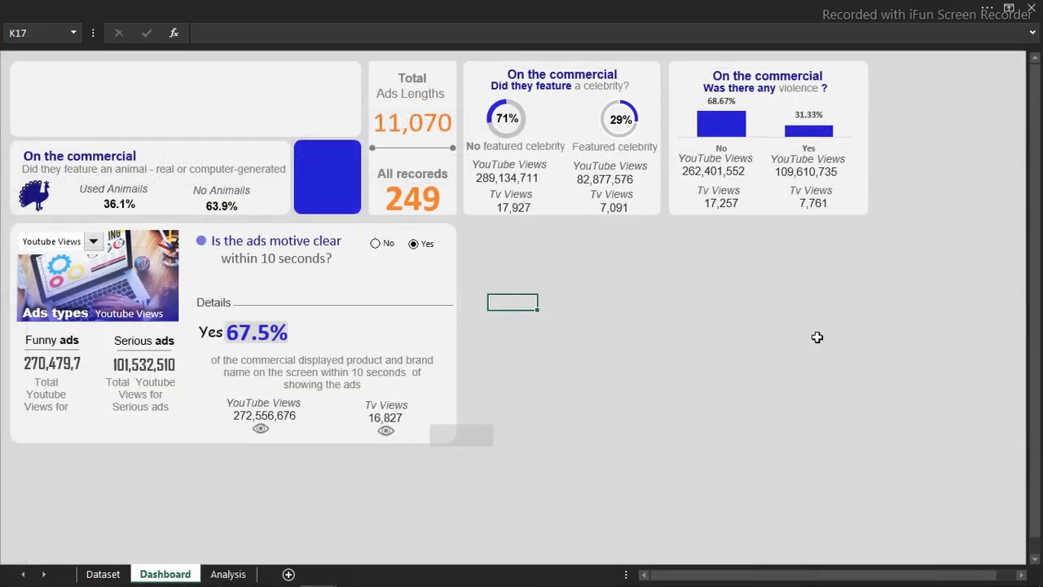
Check the definition of the TV Viewers field in the data_dictionary.csv workbook.
click(722, 206)
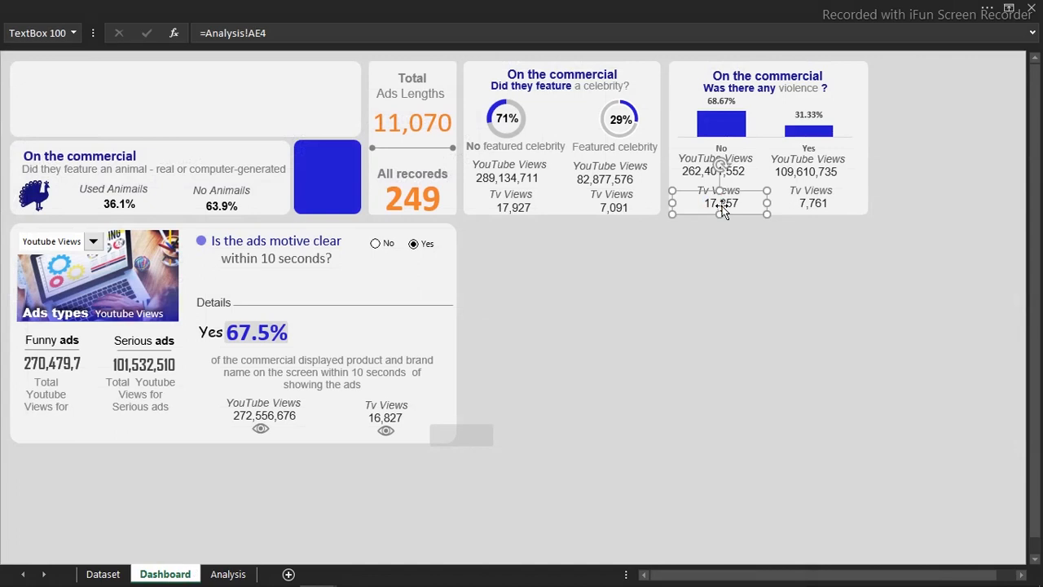
mouse_move(283, 579)
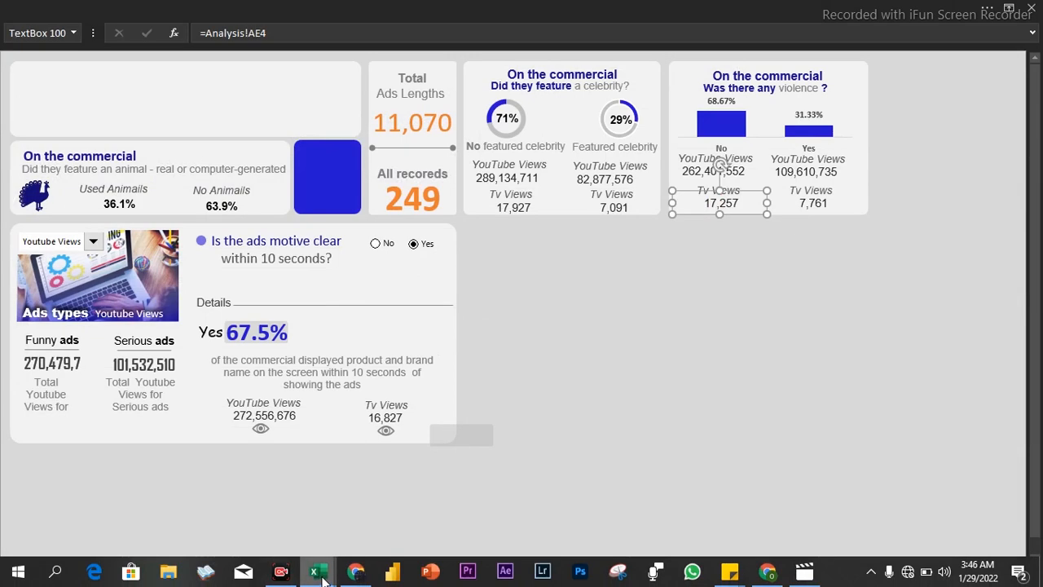
mouse_move(322, 577)
click(338, 516)
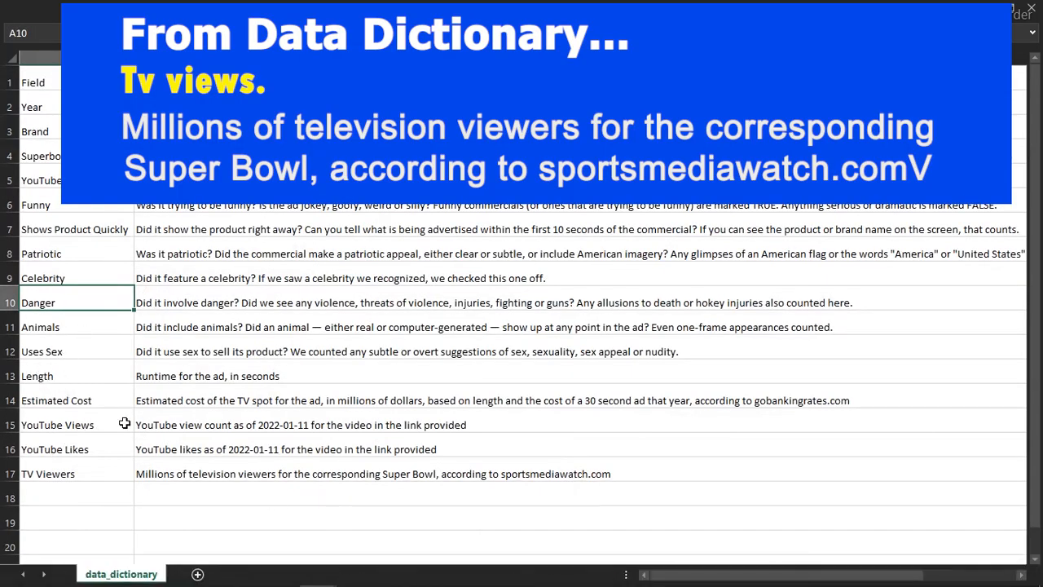
click(159, 448)
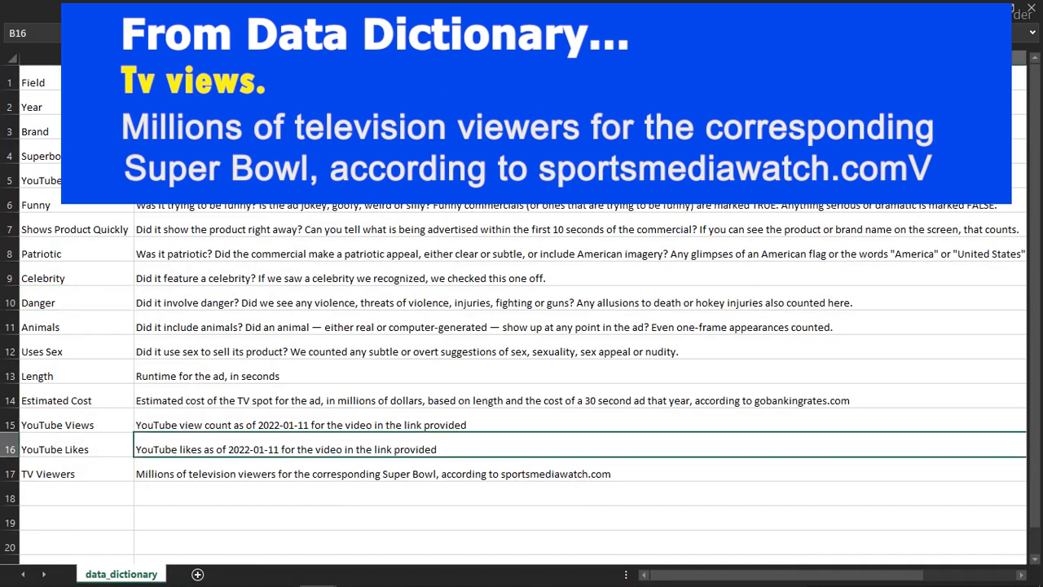
click(180, 473)
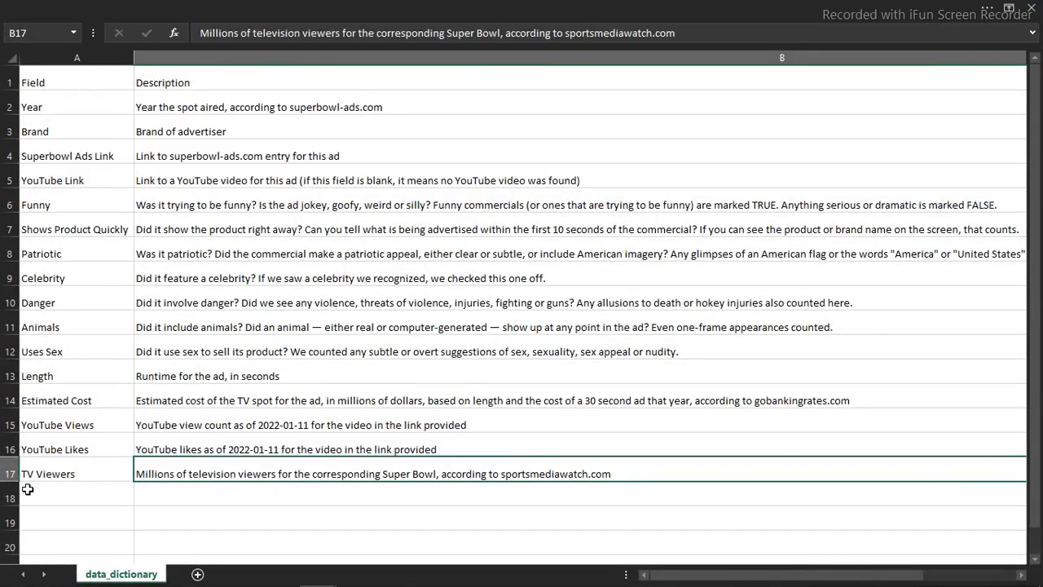
Return to Youtube lesson.xlsx, duplicate the violence card's No TV Views value box below the card, and replace the copy's text with M.
mouse_move(204, 578)
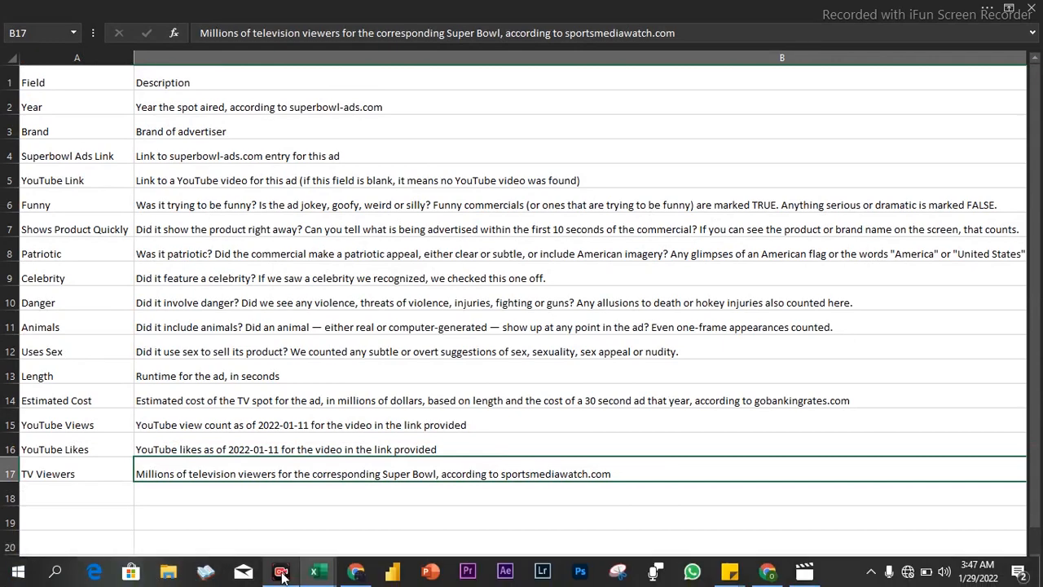
mouse_move(315, 572)
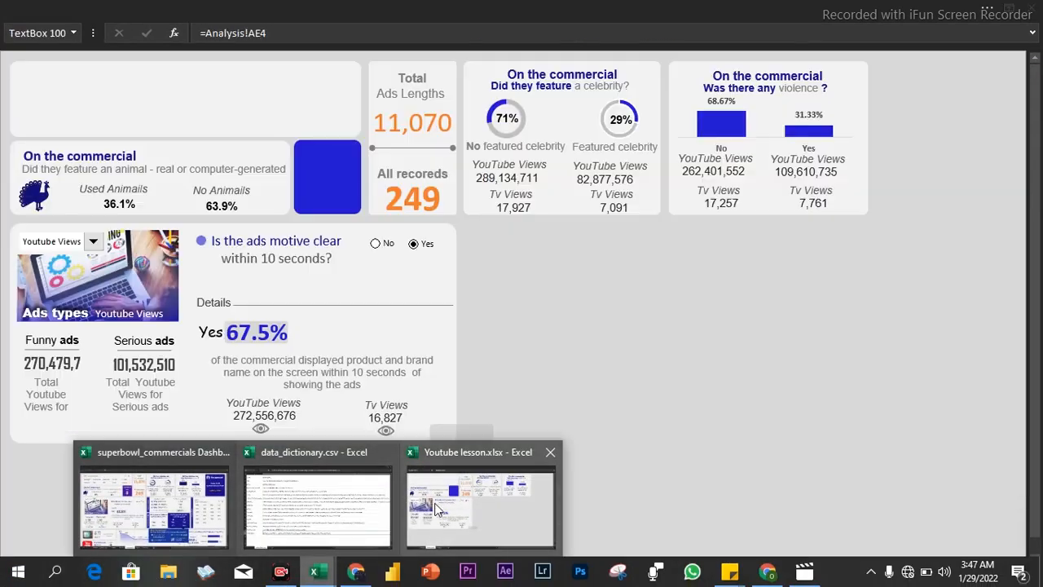
click(434, 507)
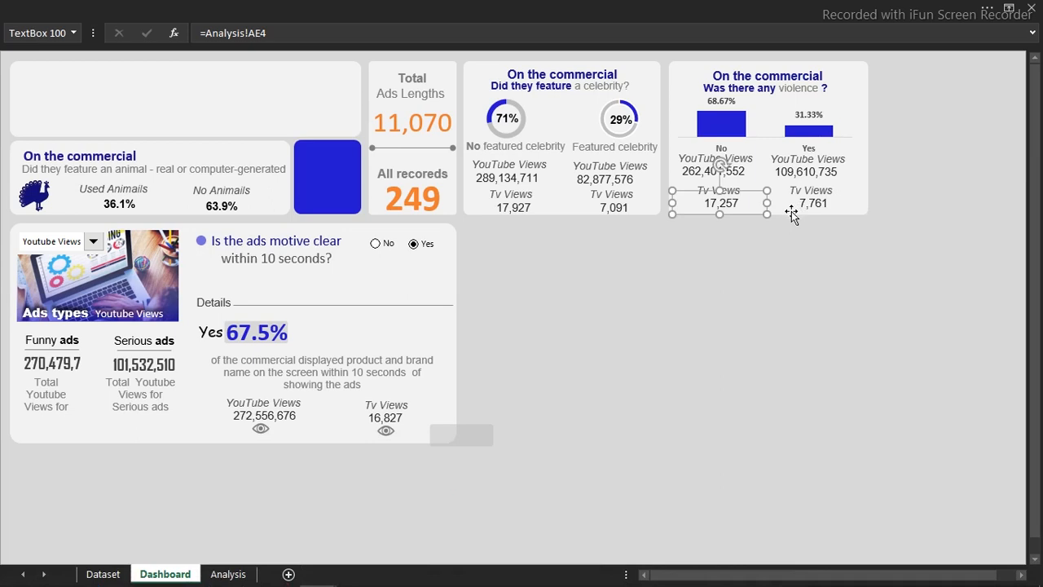
key(ctrl+d)
drag(750, 221, 736, 290)
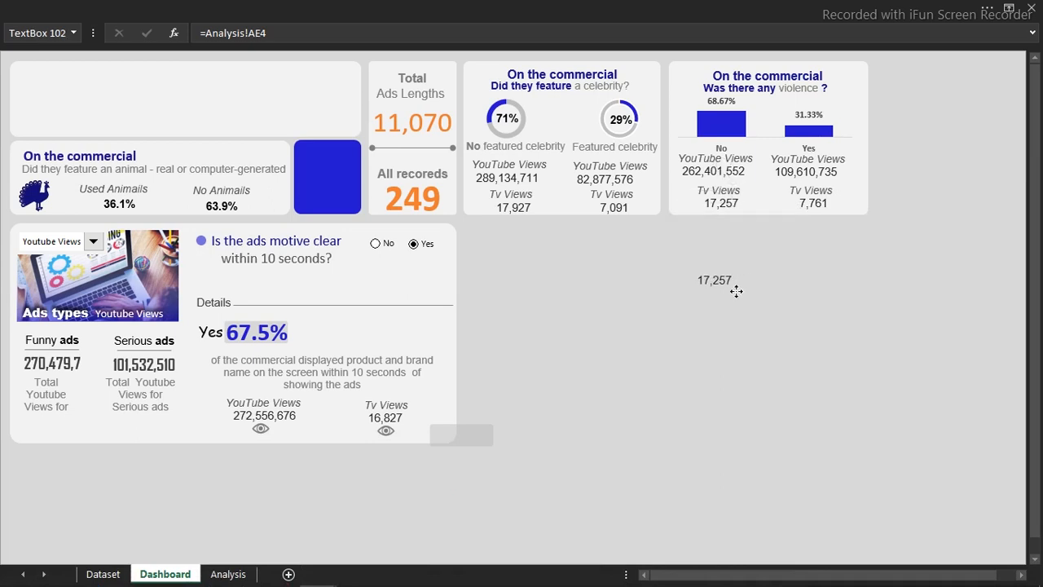
click(737, 279)
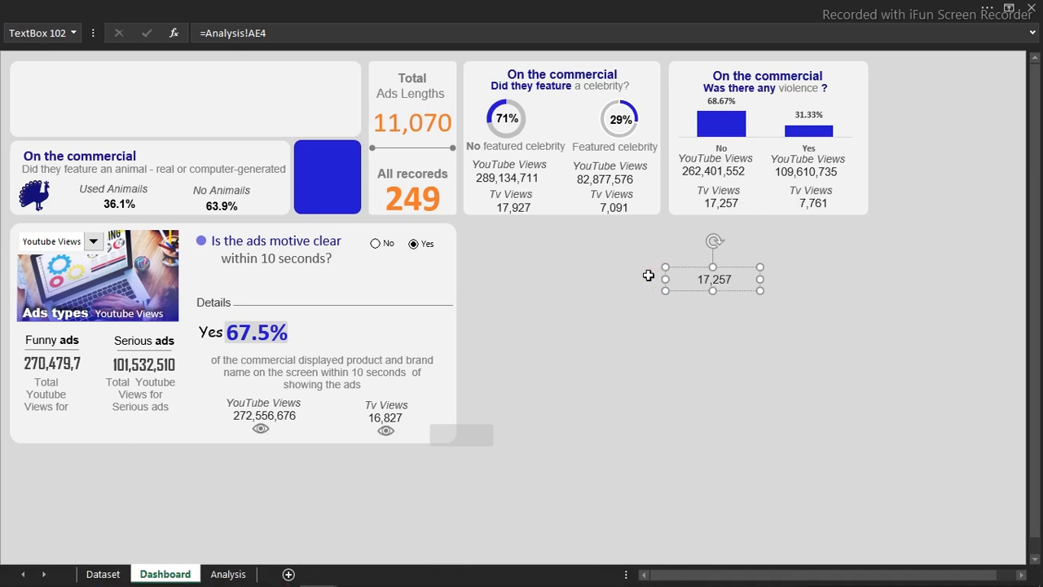
key(ctrl+a)
text(M)
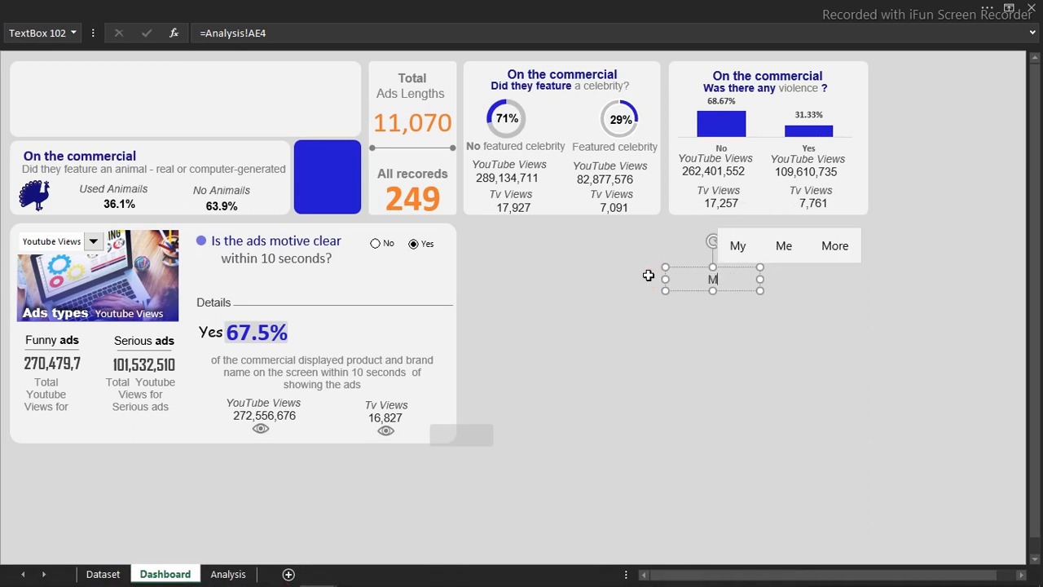
Narrow the M text box, place it right after the No TV Views value, and nudge both boxes slightly left.
drag(665, 279, 739, 282)
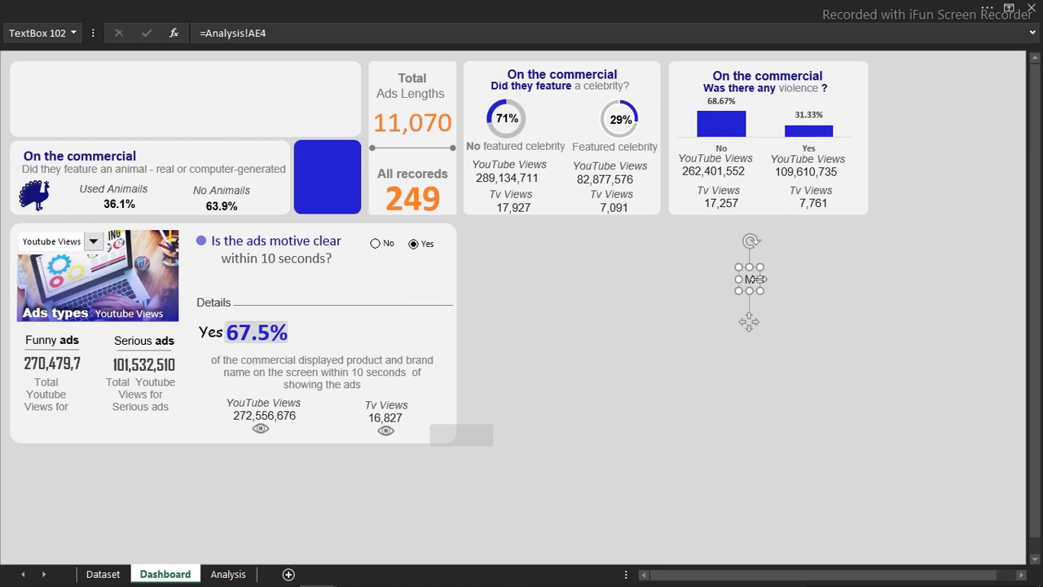
drag(750, 320, 745, 244)
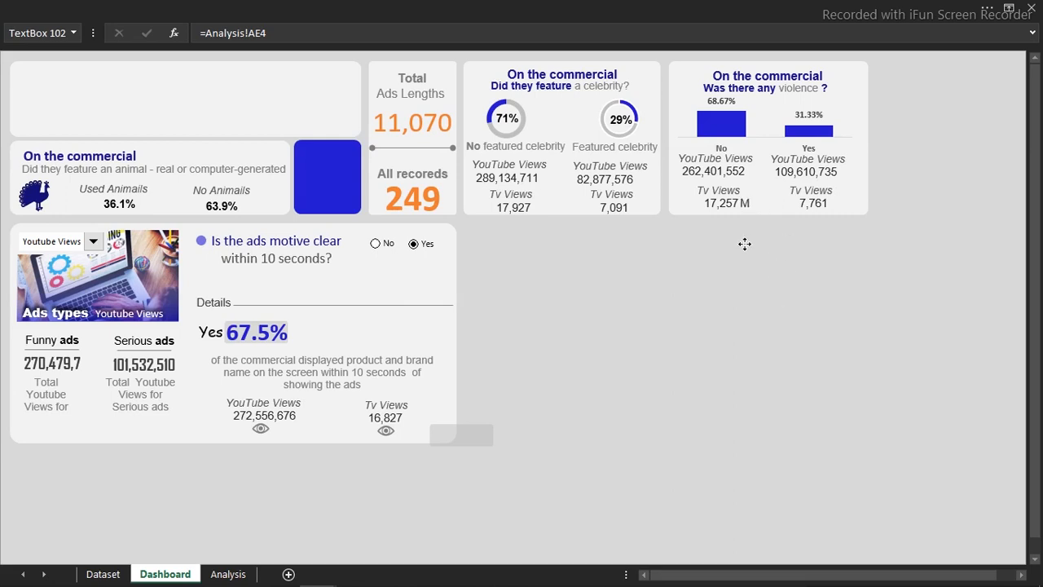
click(744, 245)
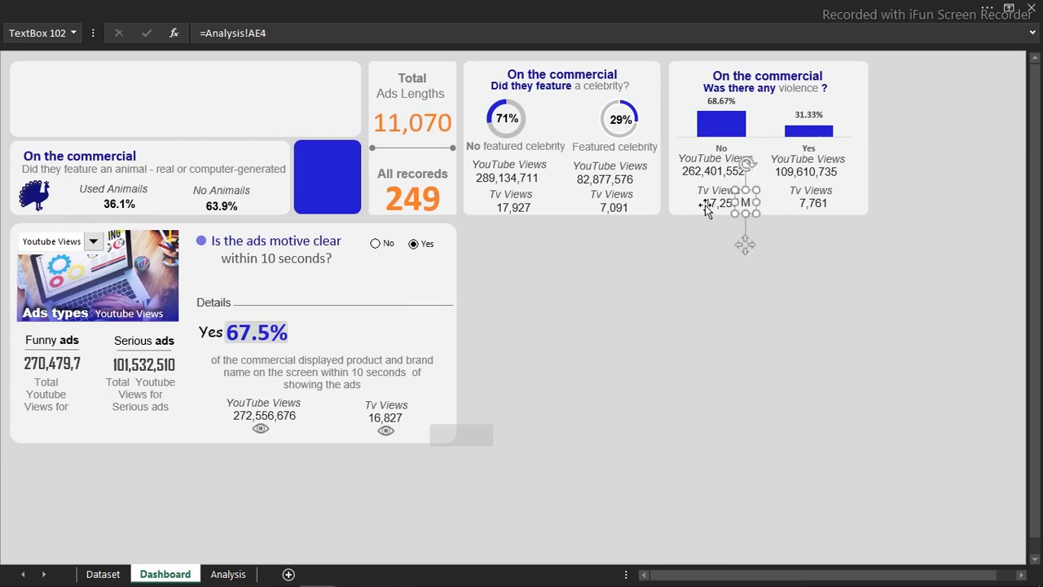
ctrl+click(708, 208)
drag(747, 249, 741, 249)
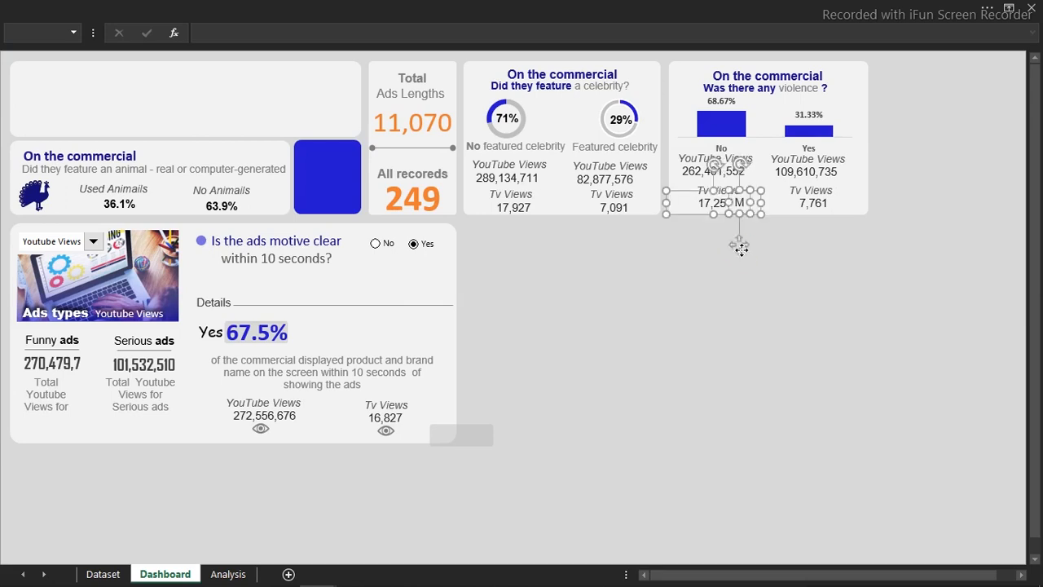
Duplicate the M text box and place the copy right after the violence card's Yes TV Views value.
click(786, 275)
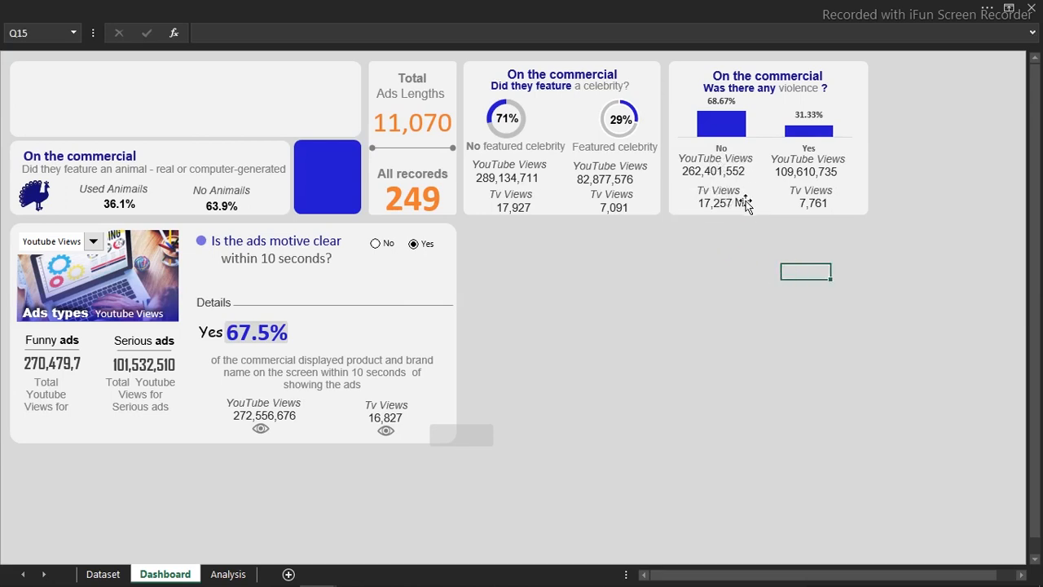
click(745, 202)
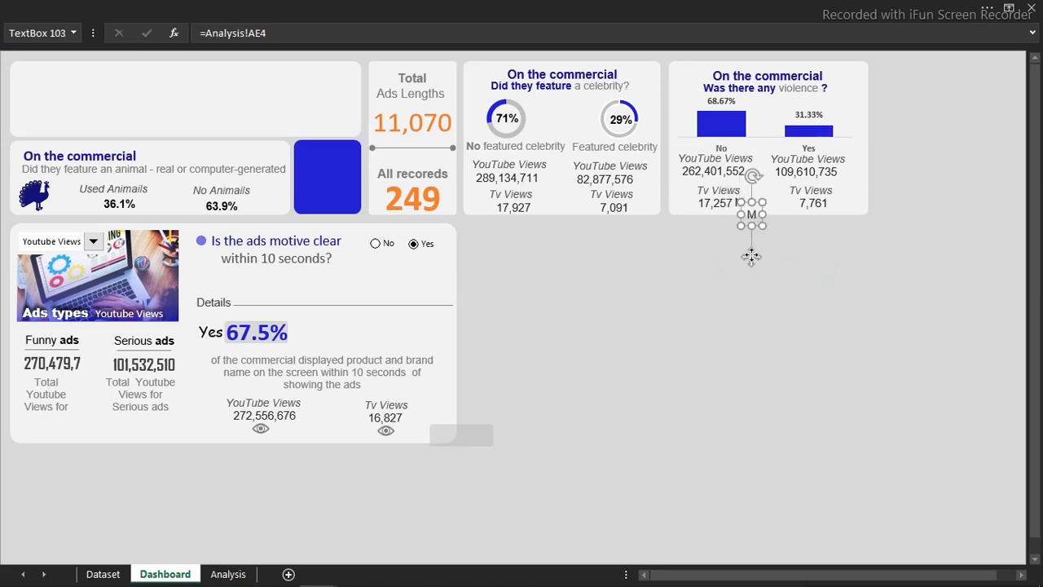
drag(752, 257, 837, 245)
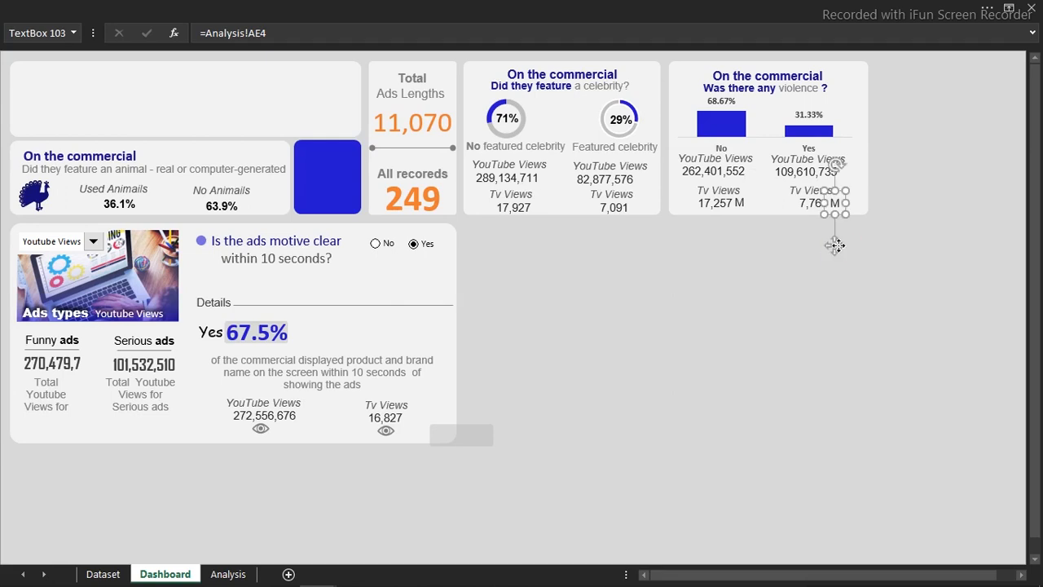
ctrl+click(811, 205)
click(570, 307)
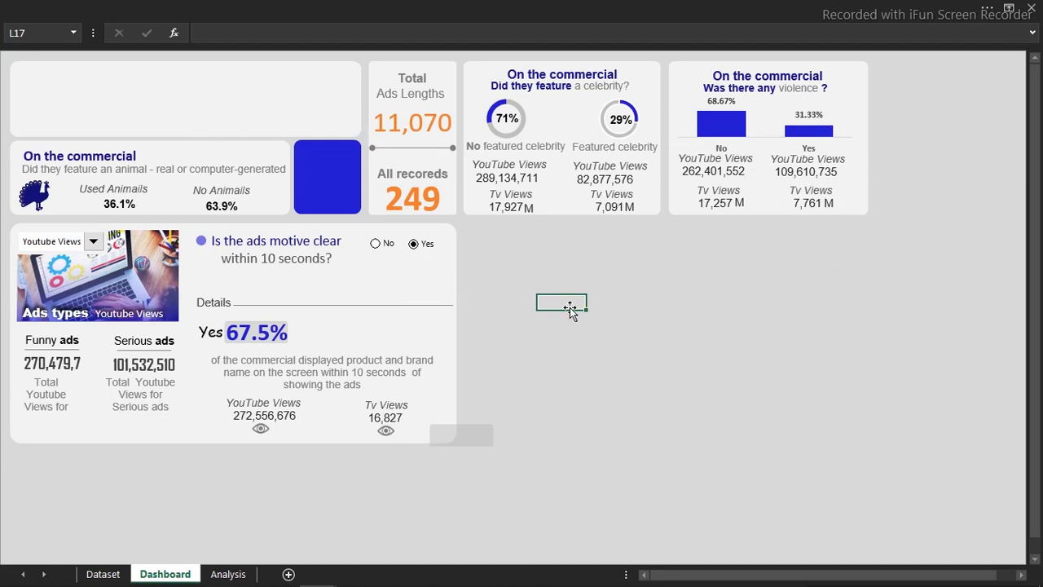
Switch to the finished superbowl_commercials dashboard, try the sex appeal card's Yes and No options, and turn off its On/Off buttons checkbox to hide the pop-up.
mouse_move(254, 582)
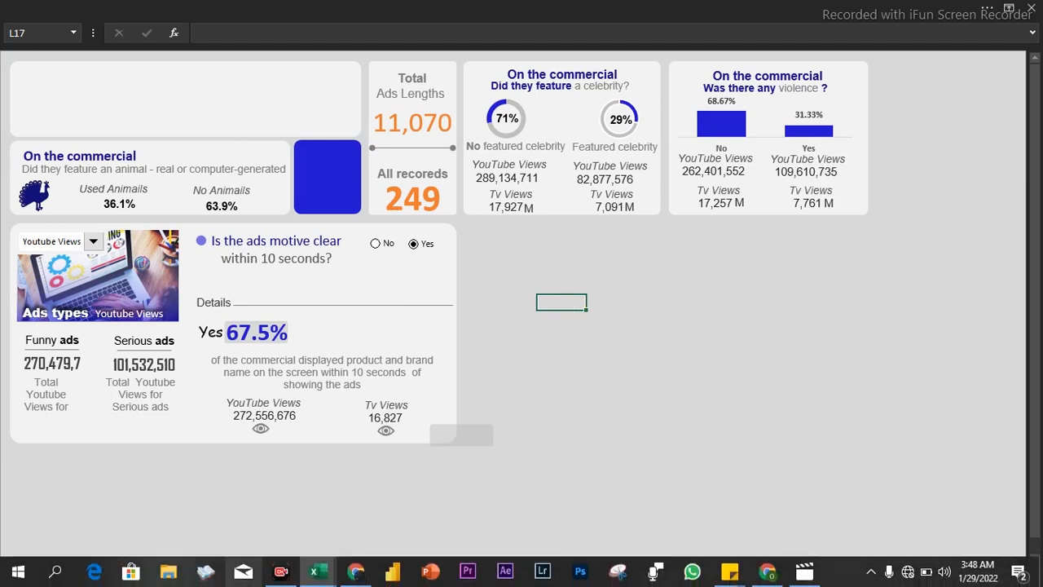
mouse_move(323, 575)
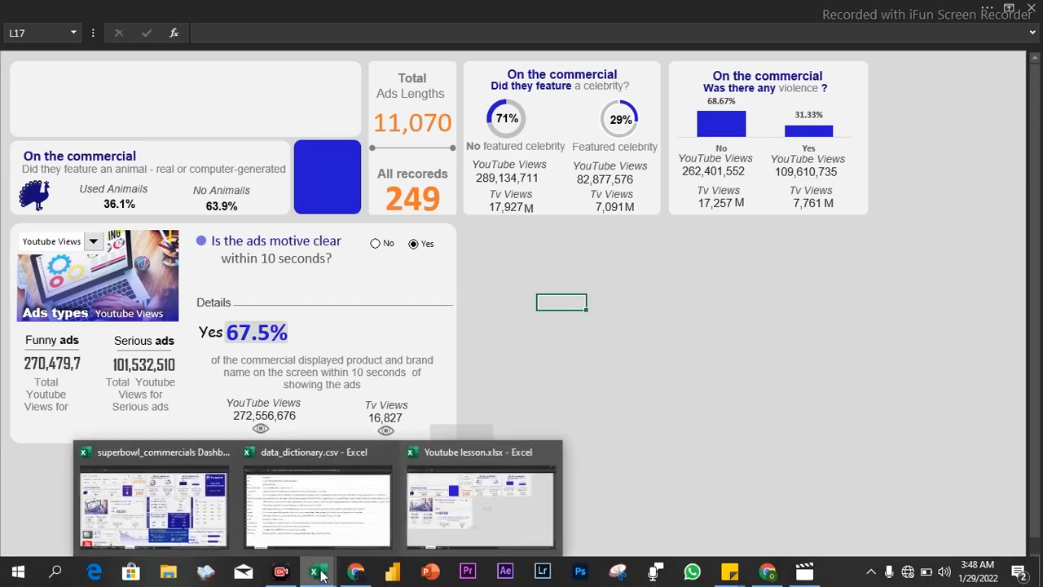
click(194, 500)
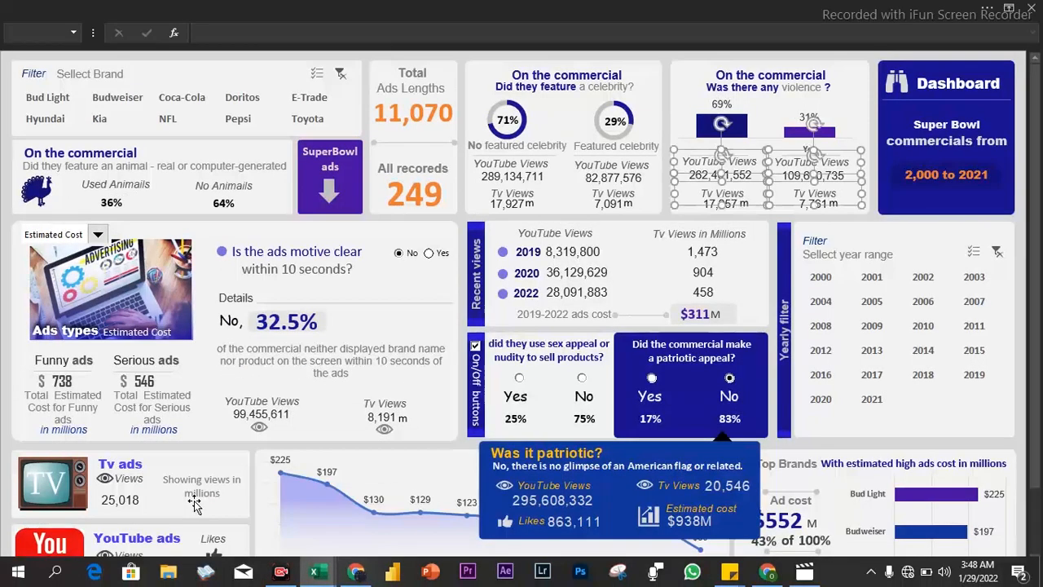
click(526, 390)
click(582, 381)
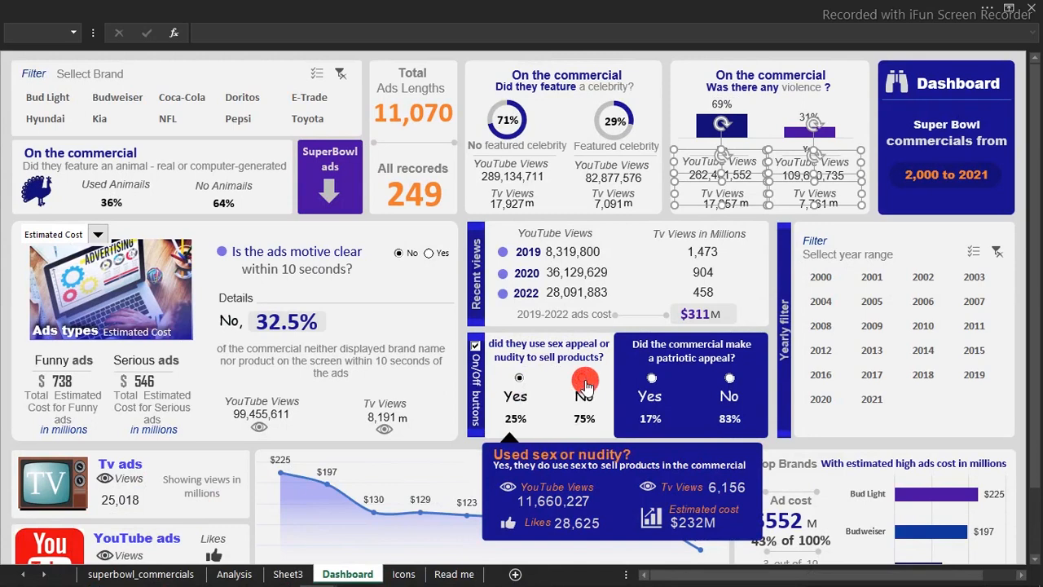
click(477, 347)
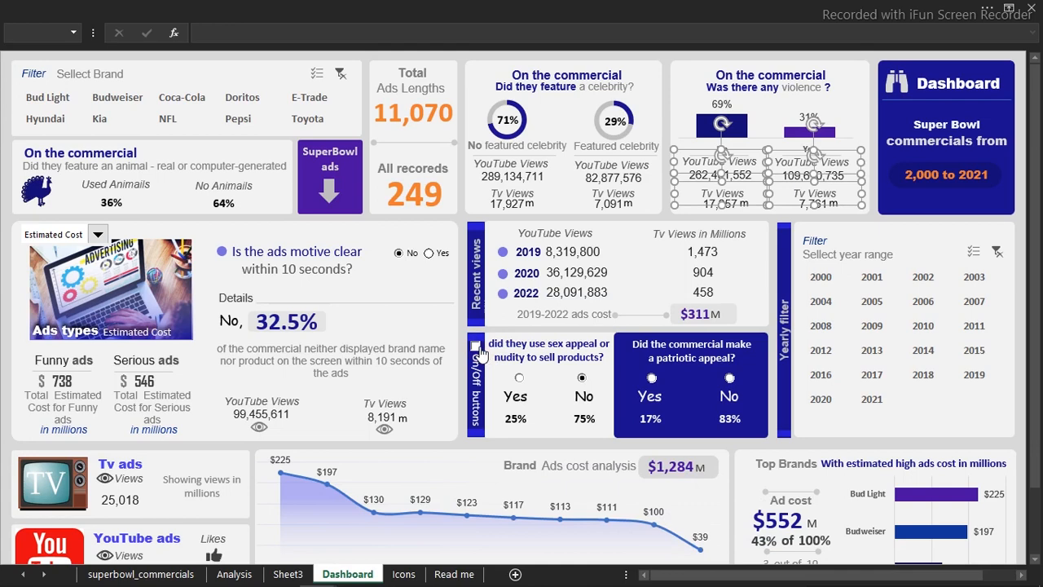
click(3, 392)
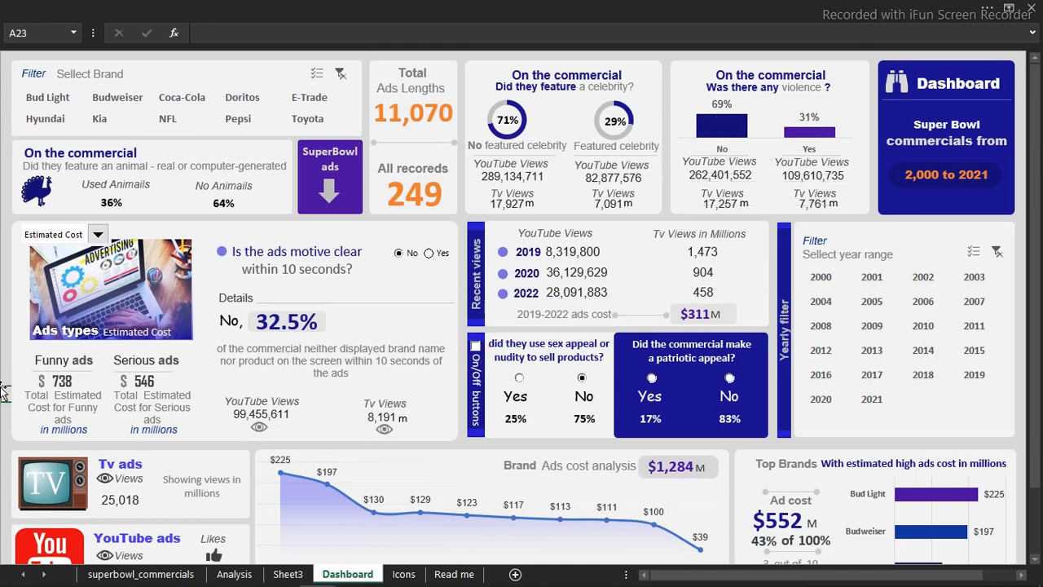